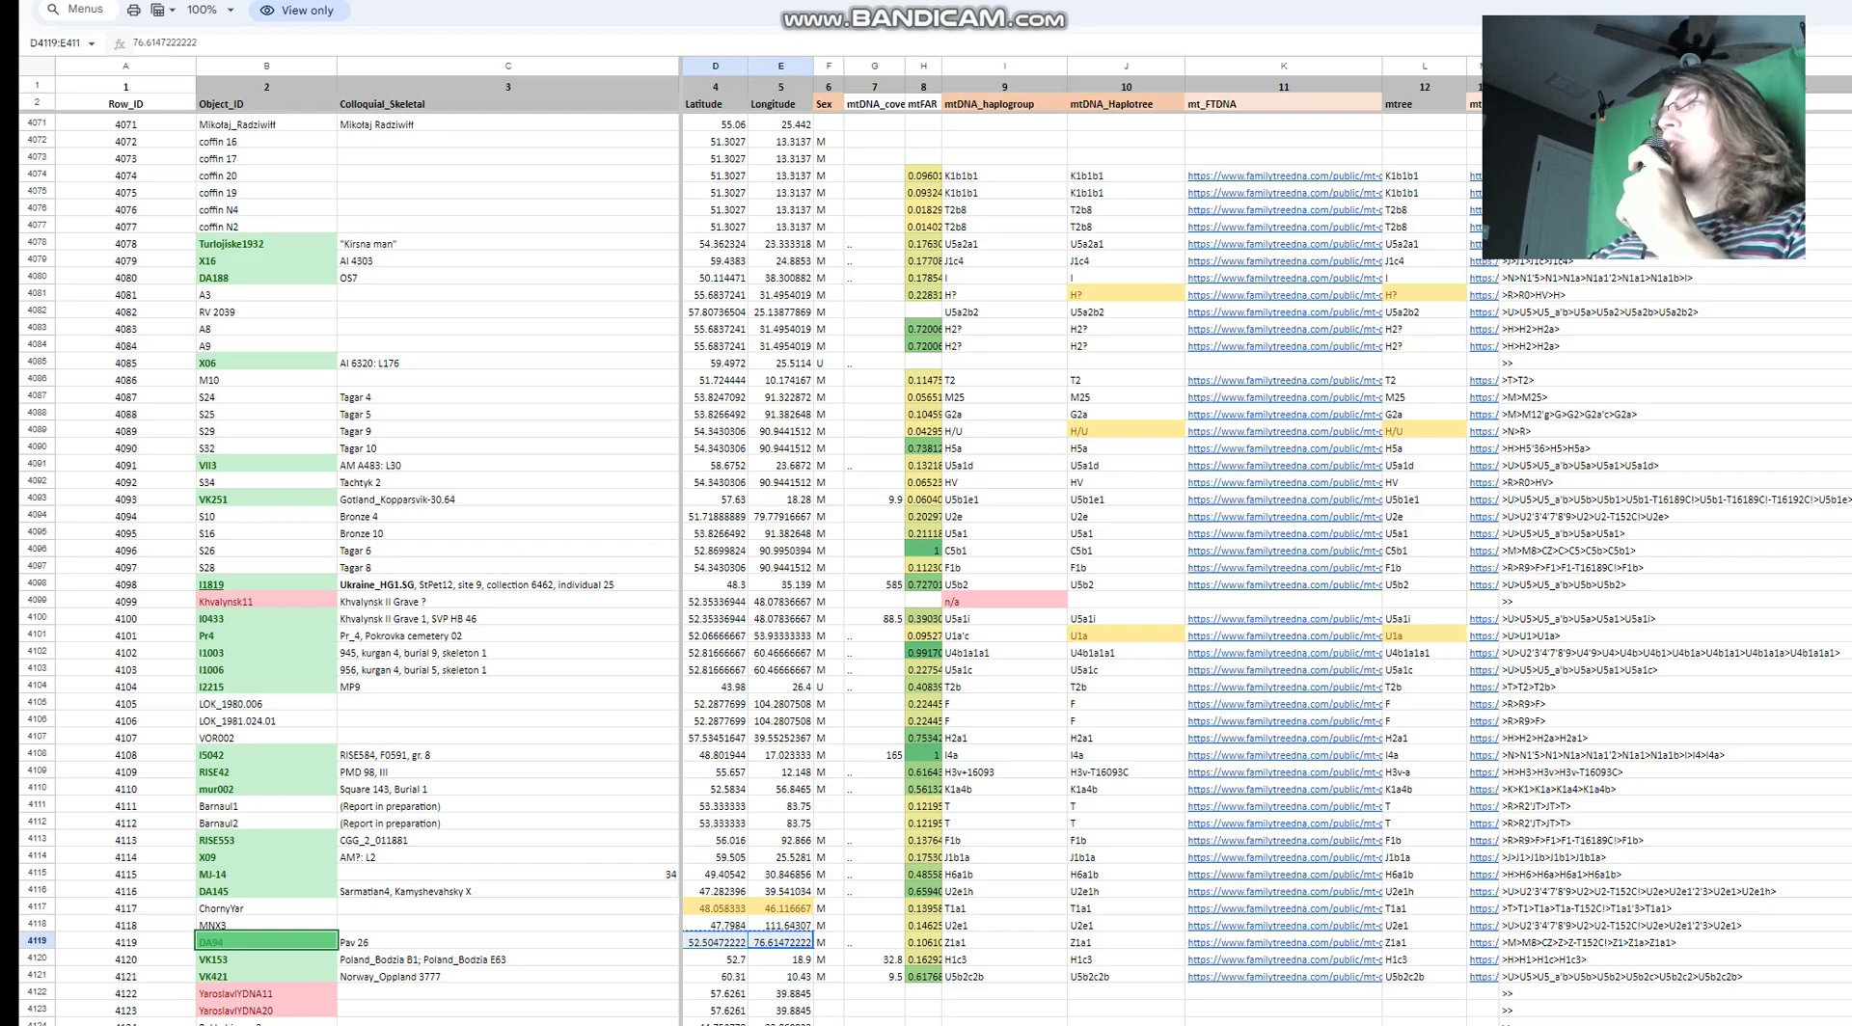
# - Scroll down to DA94 in row 4119 and check its mtDNA haplogroup, Z1a1, in cell I4119
pyautogui.scroll(-3, 1196, 499)
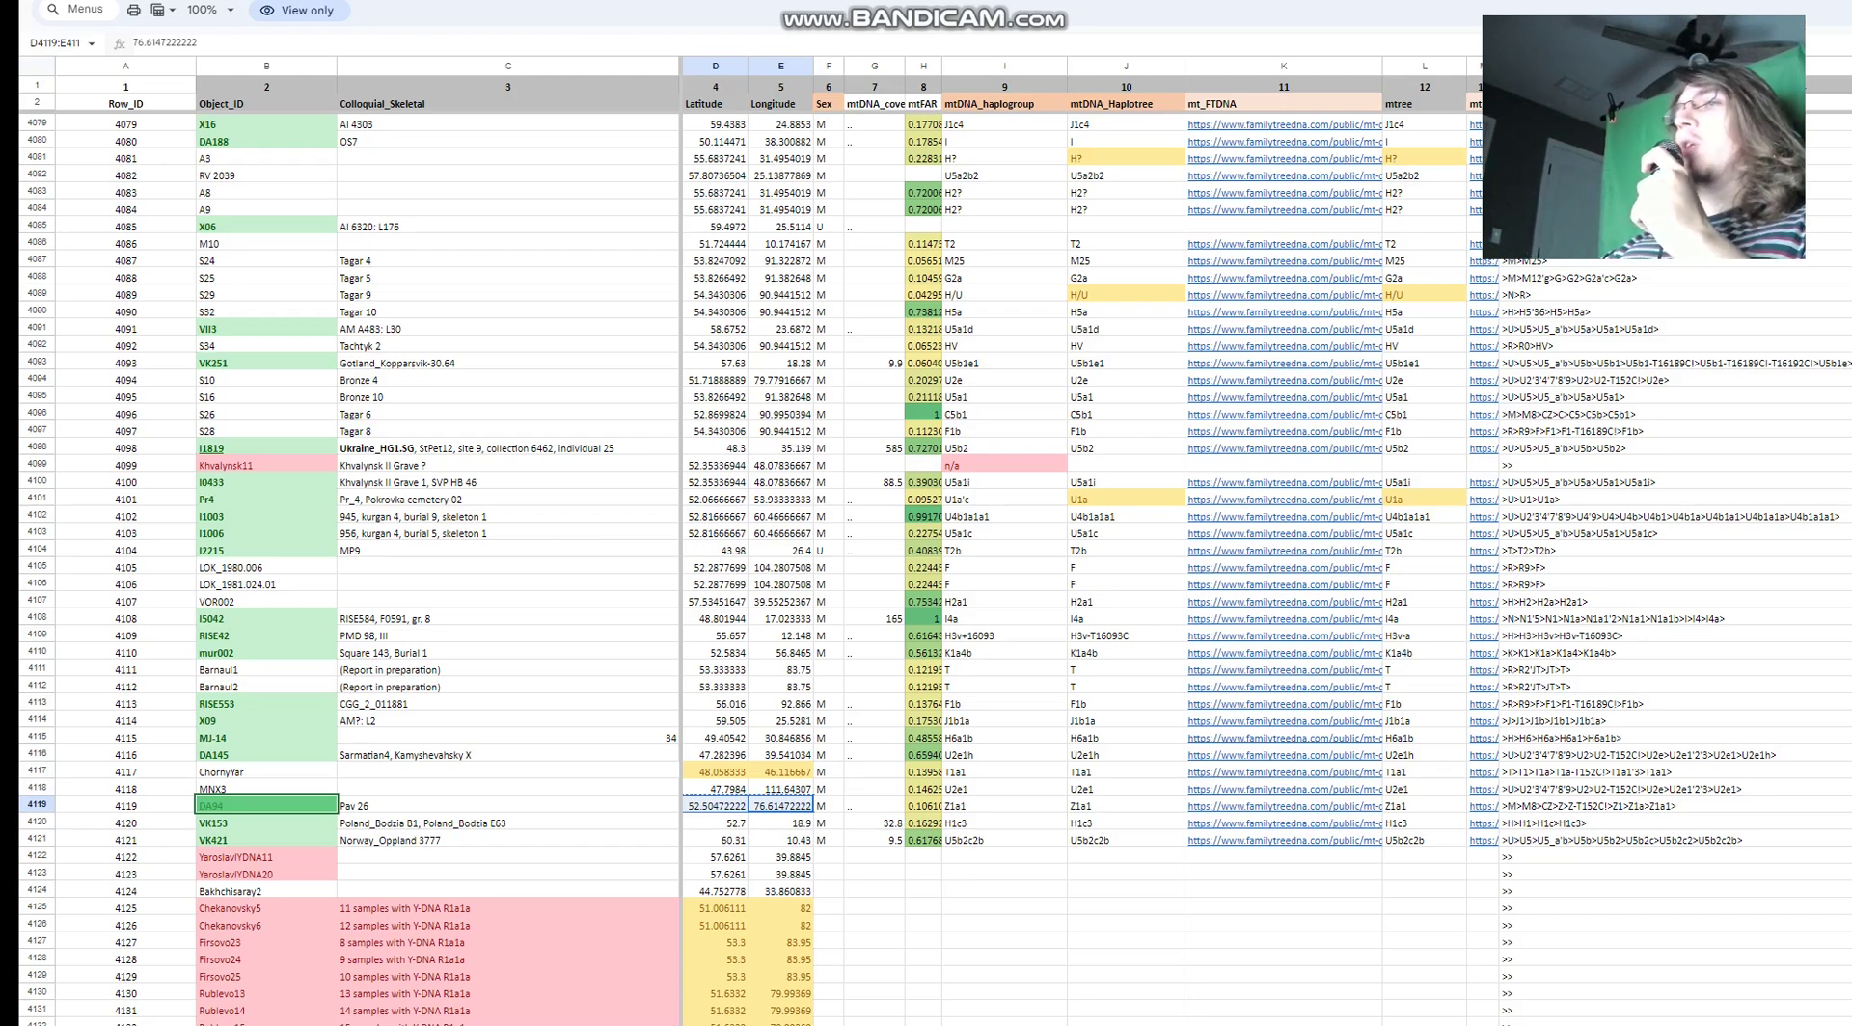
pyautogui.click(1003, 806)
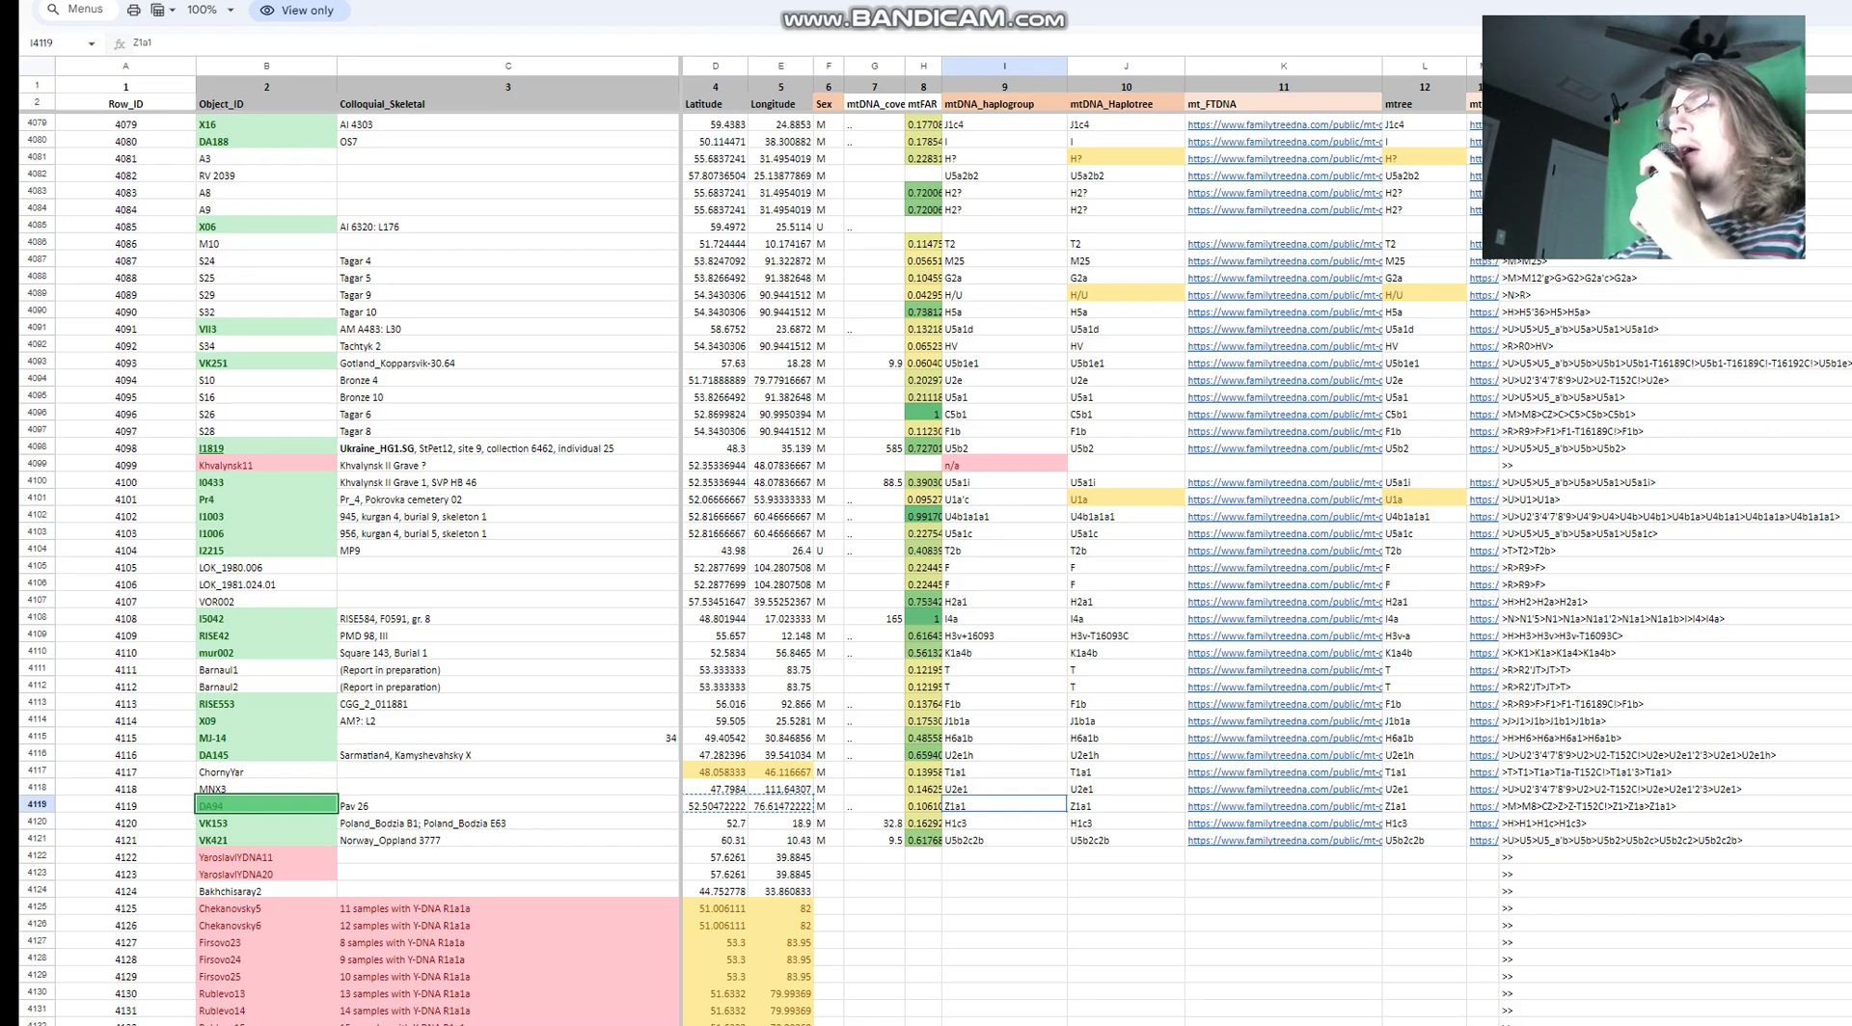
# - Review row 4119's haplotree, HVS and Y-DNA columns, then view the sample's Google Earth pin
pyautogui.hscroll(3, 1061, 482)
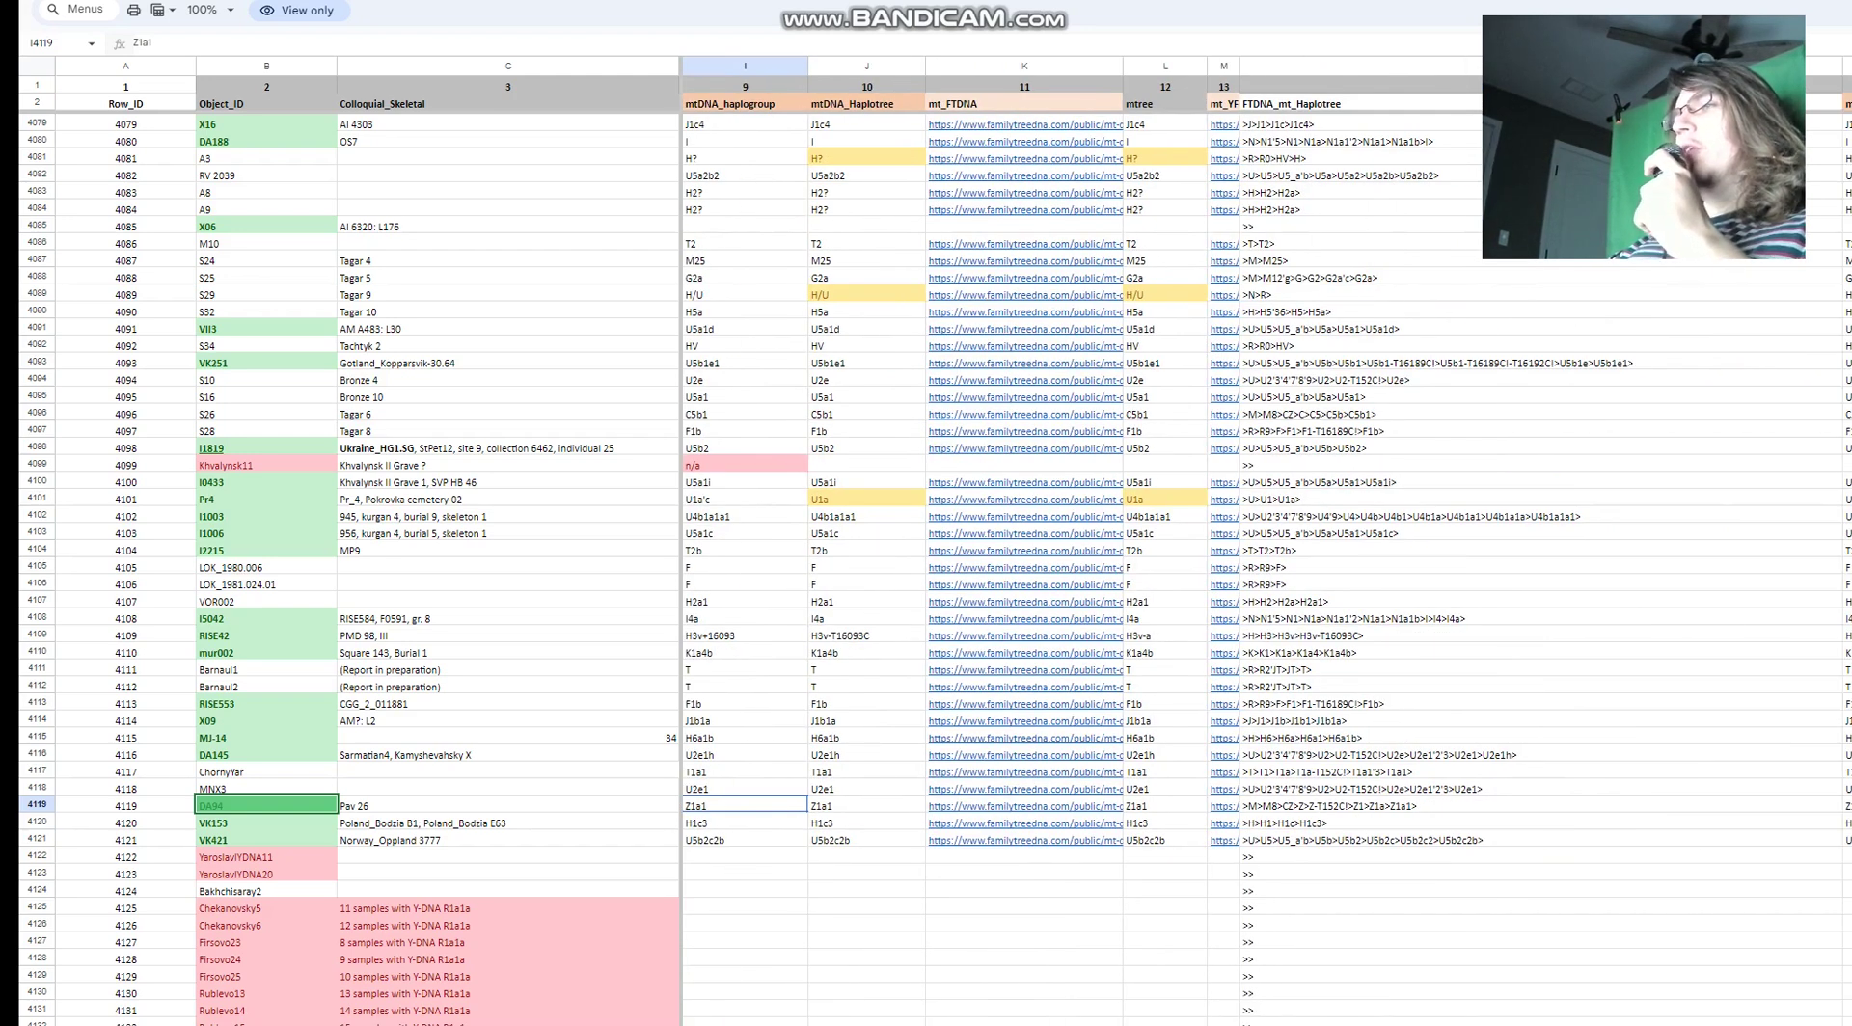
pyautogui.hscroll(3, 1061, 482)
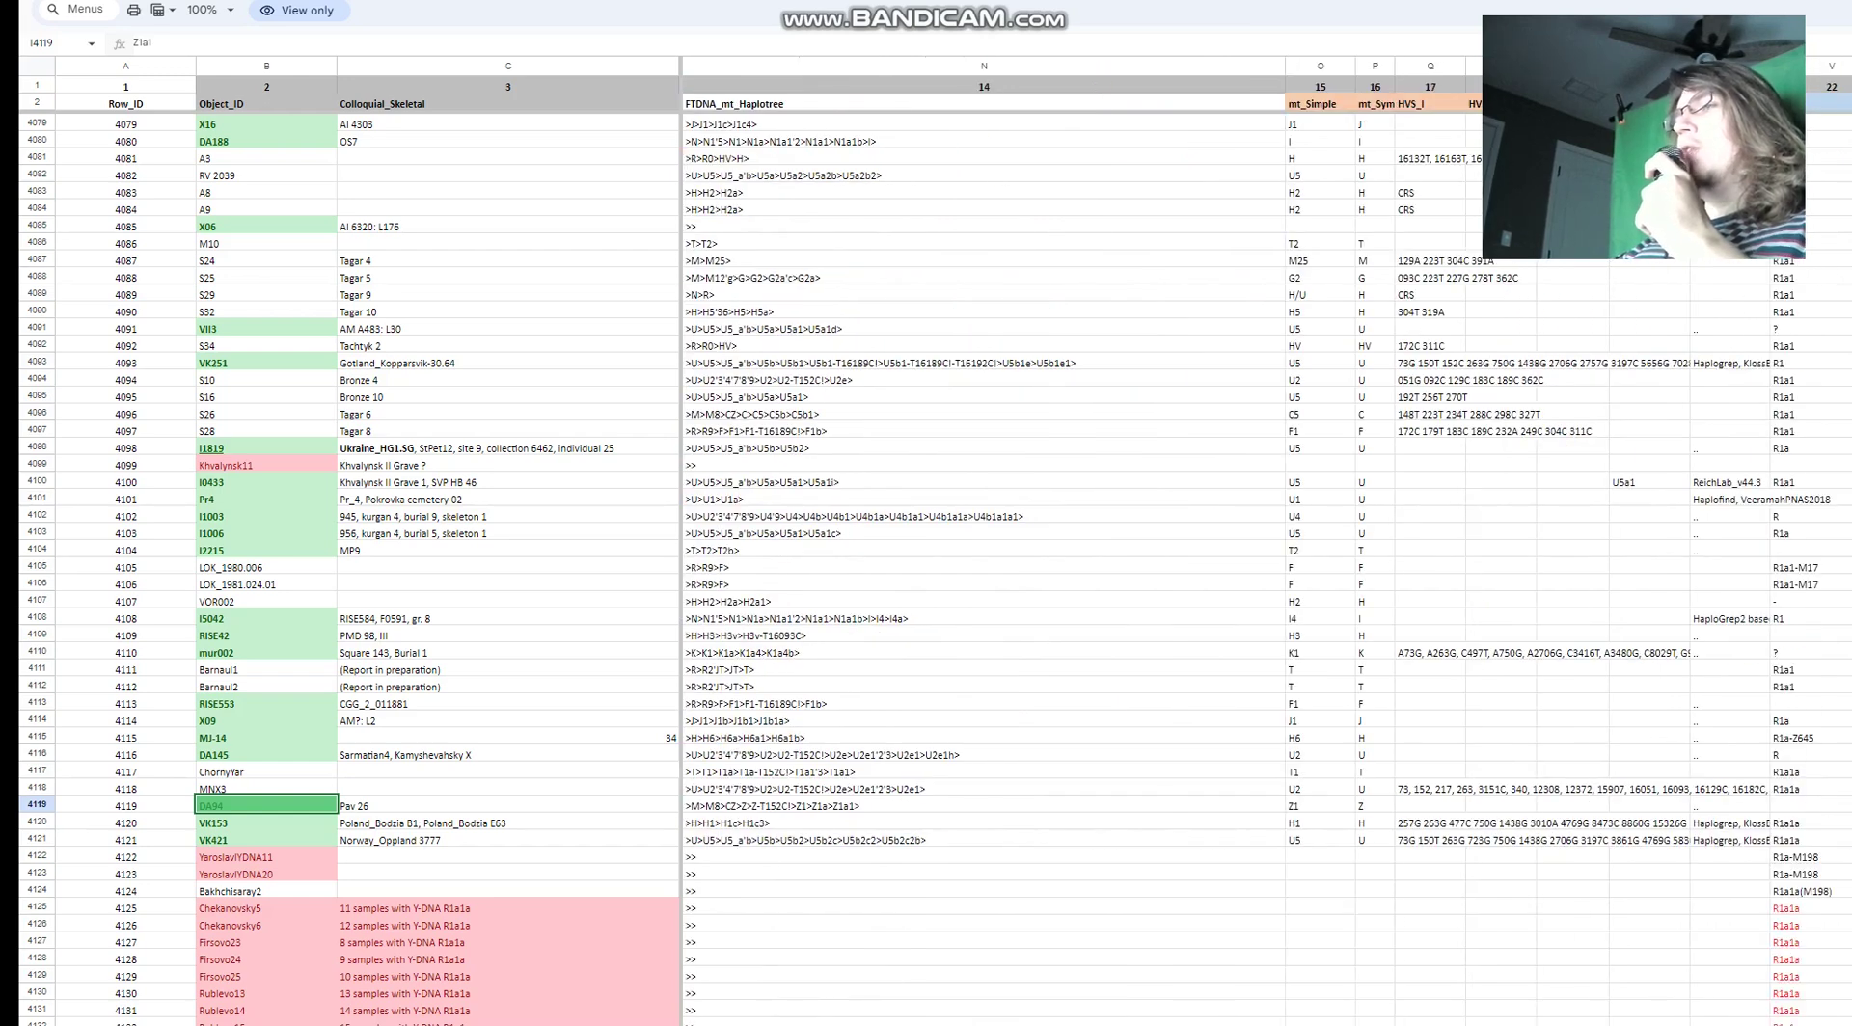
pyautogui.hscroll(3, 1061, 482)
pyautogui.hscroll(6, 1061, 482)
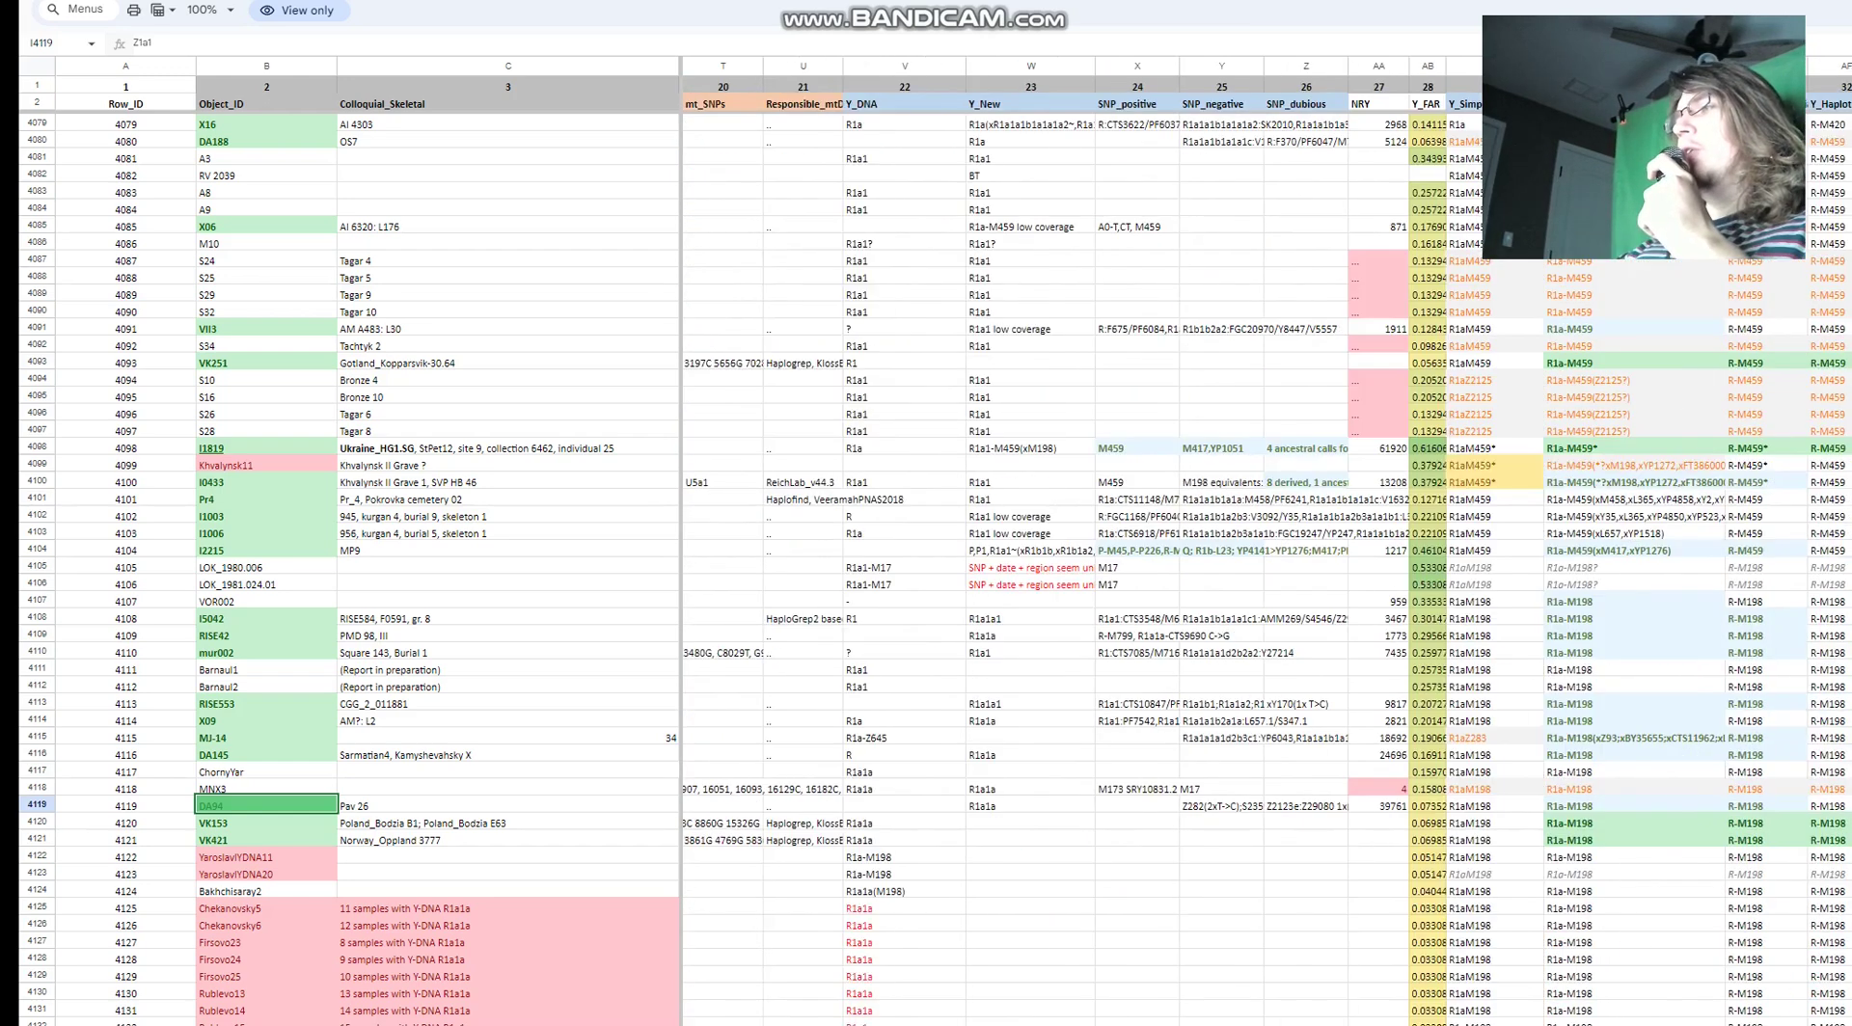
pyautogui.hscroll(3, 1061, 483)
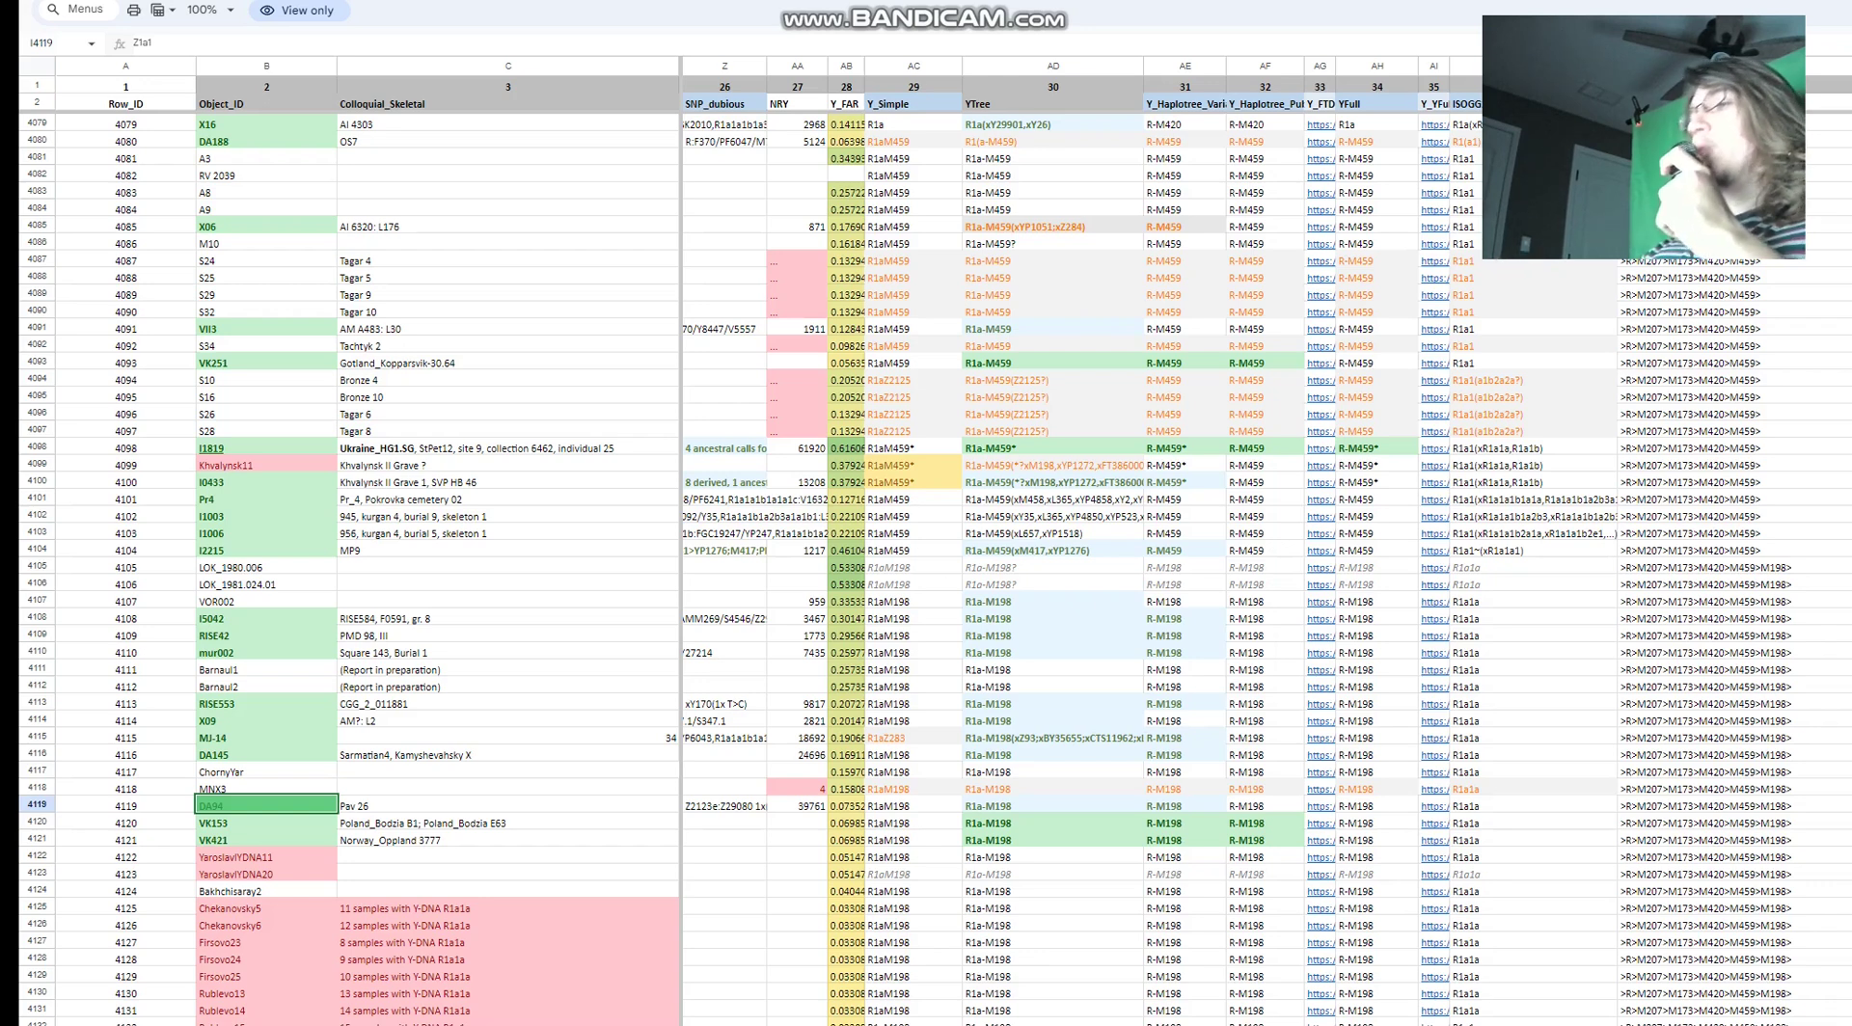
pyautogui.hotkey('ctrl', 'Tab')
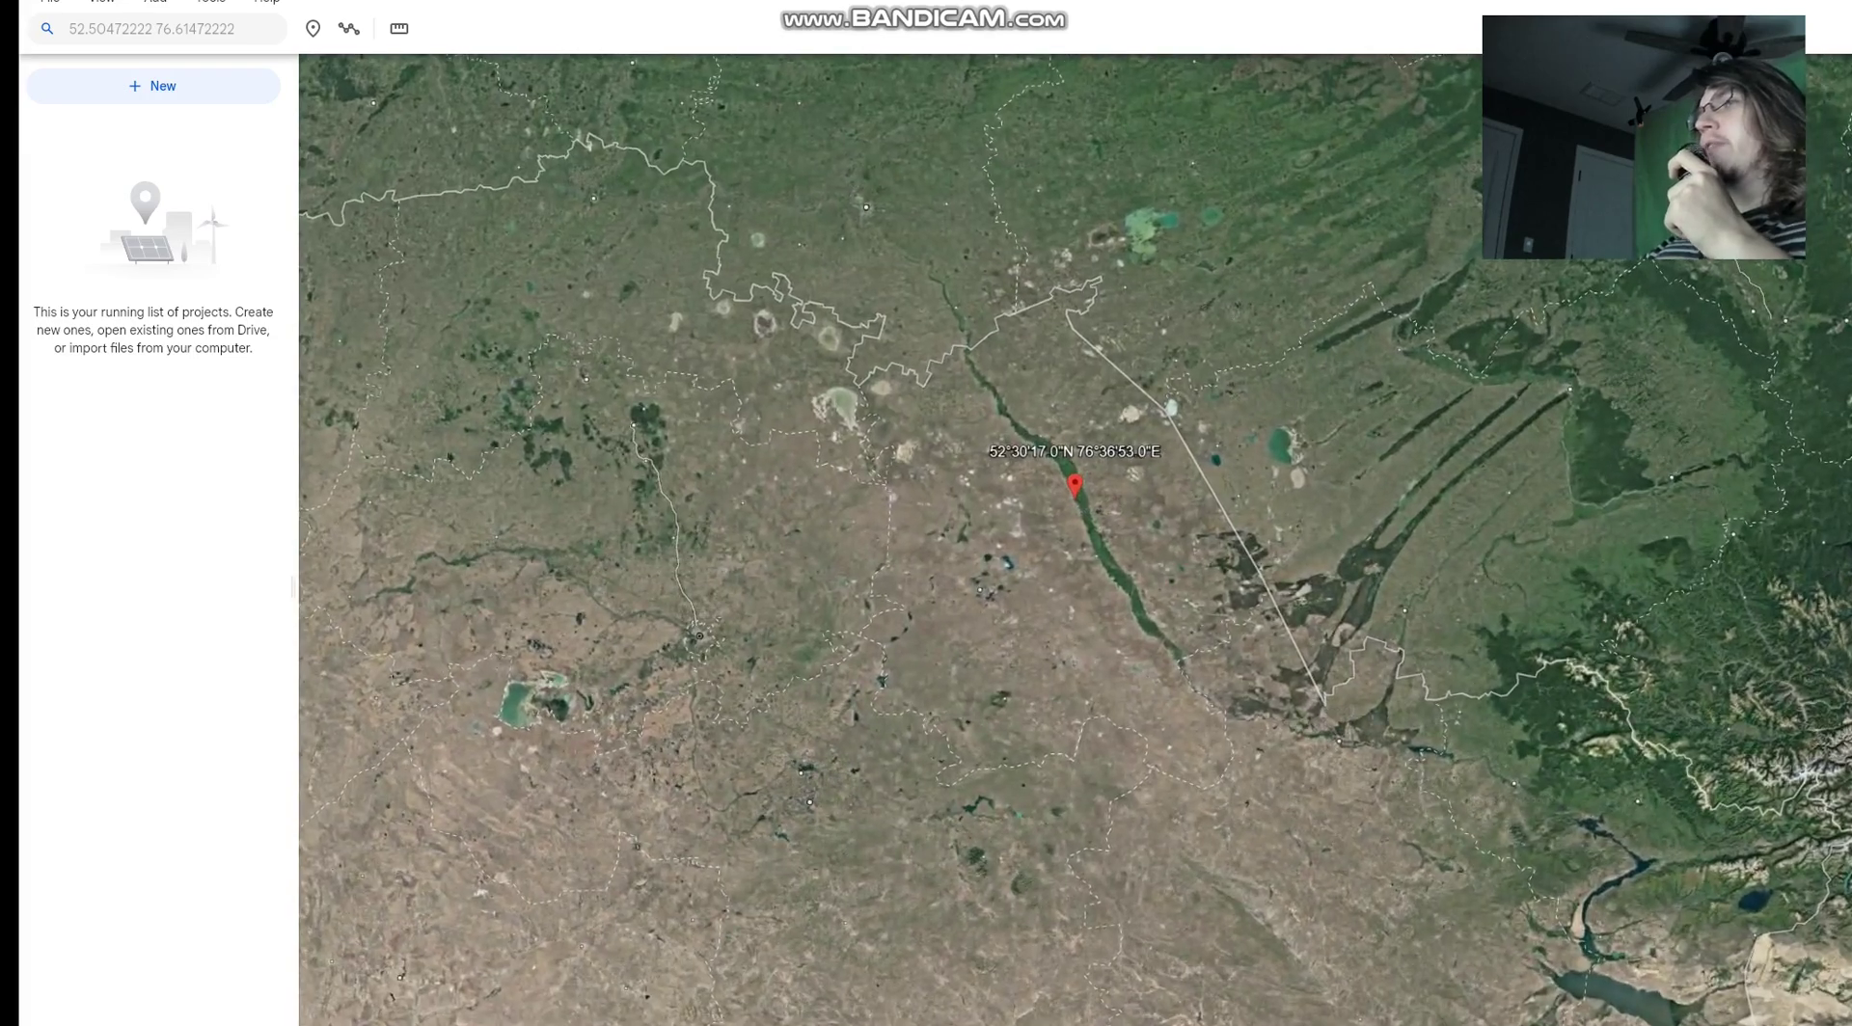
# - Zoom out from the Pavlodar pin and collapse the projects panel to frame Europe through Kazakhstan
pyautogui.scroll(-10, 1123, 534)
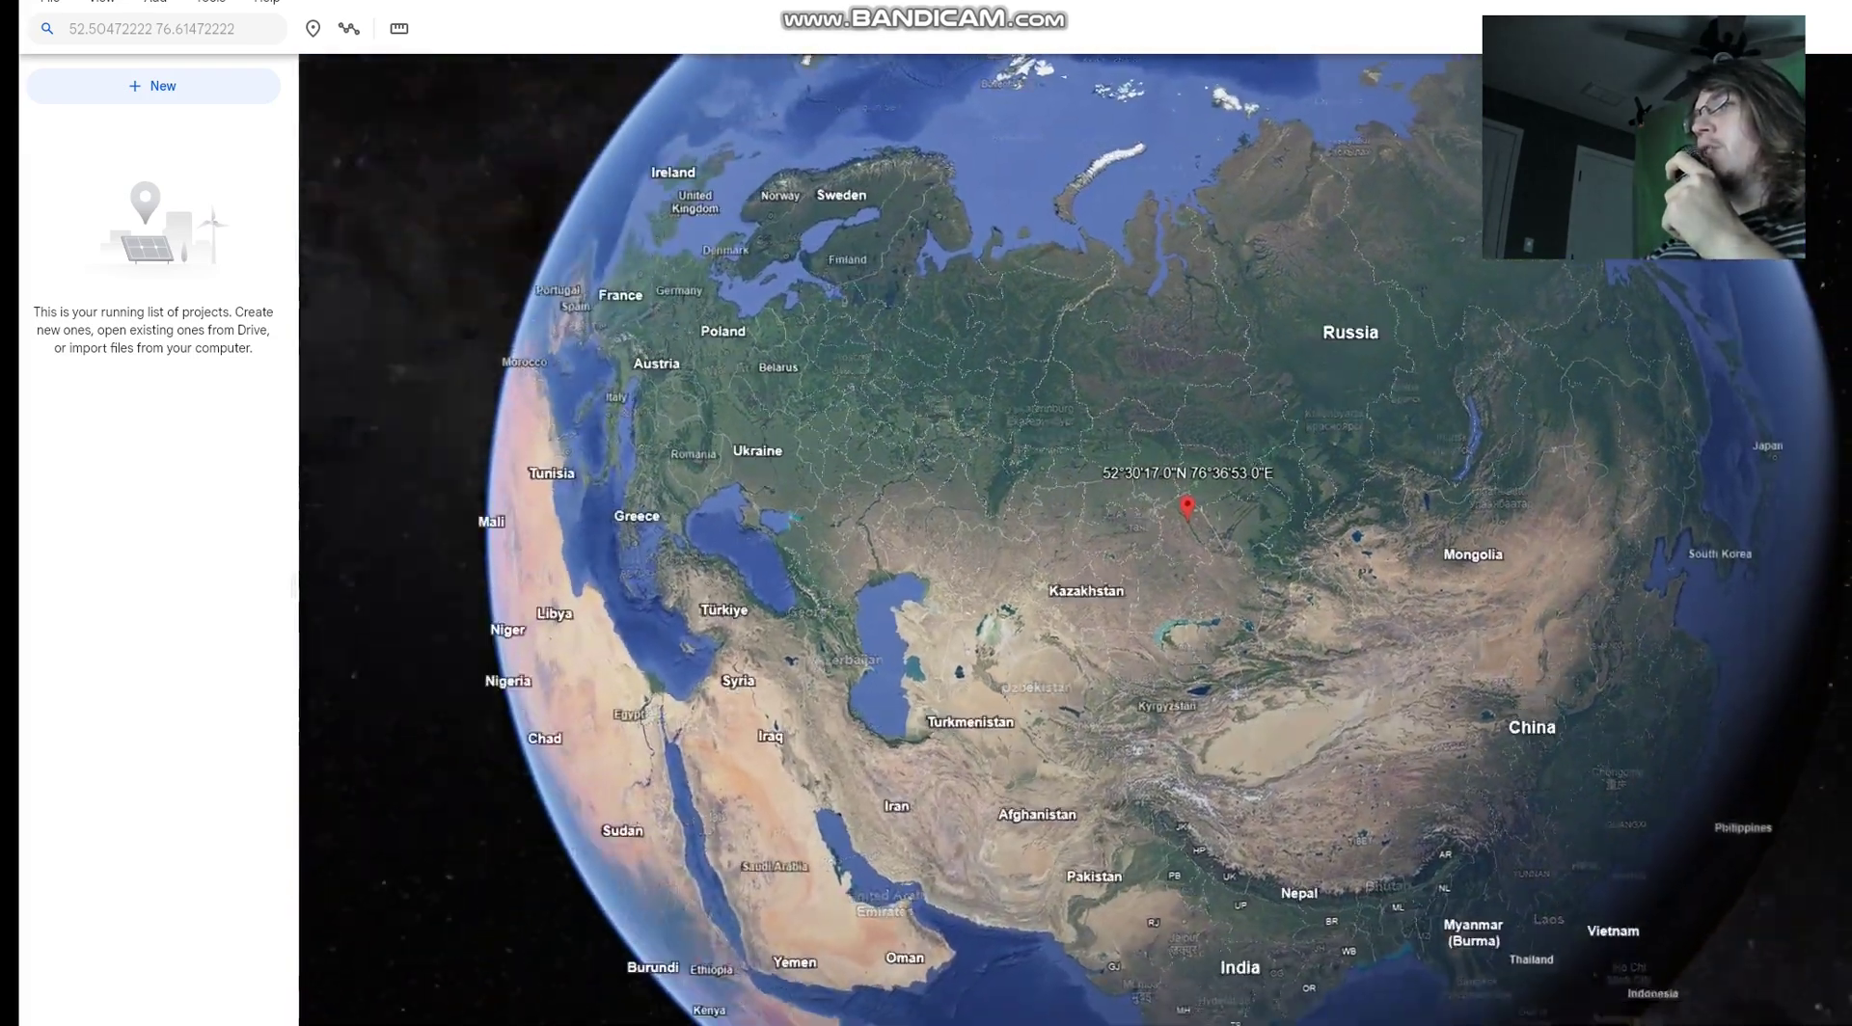
pyautogui.moveTo(974, 588)
pyautogui.mouseDown()
pyautogui.moveTo(1143, 565)
pyautogui.moveTo(1041, 596)
pyautogui.moveTo(1331, 612)
pyautogui.mouseUp()
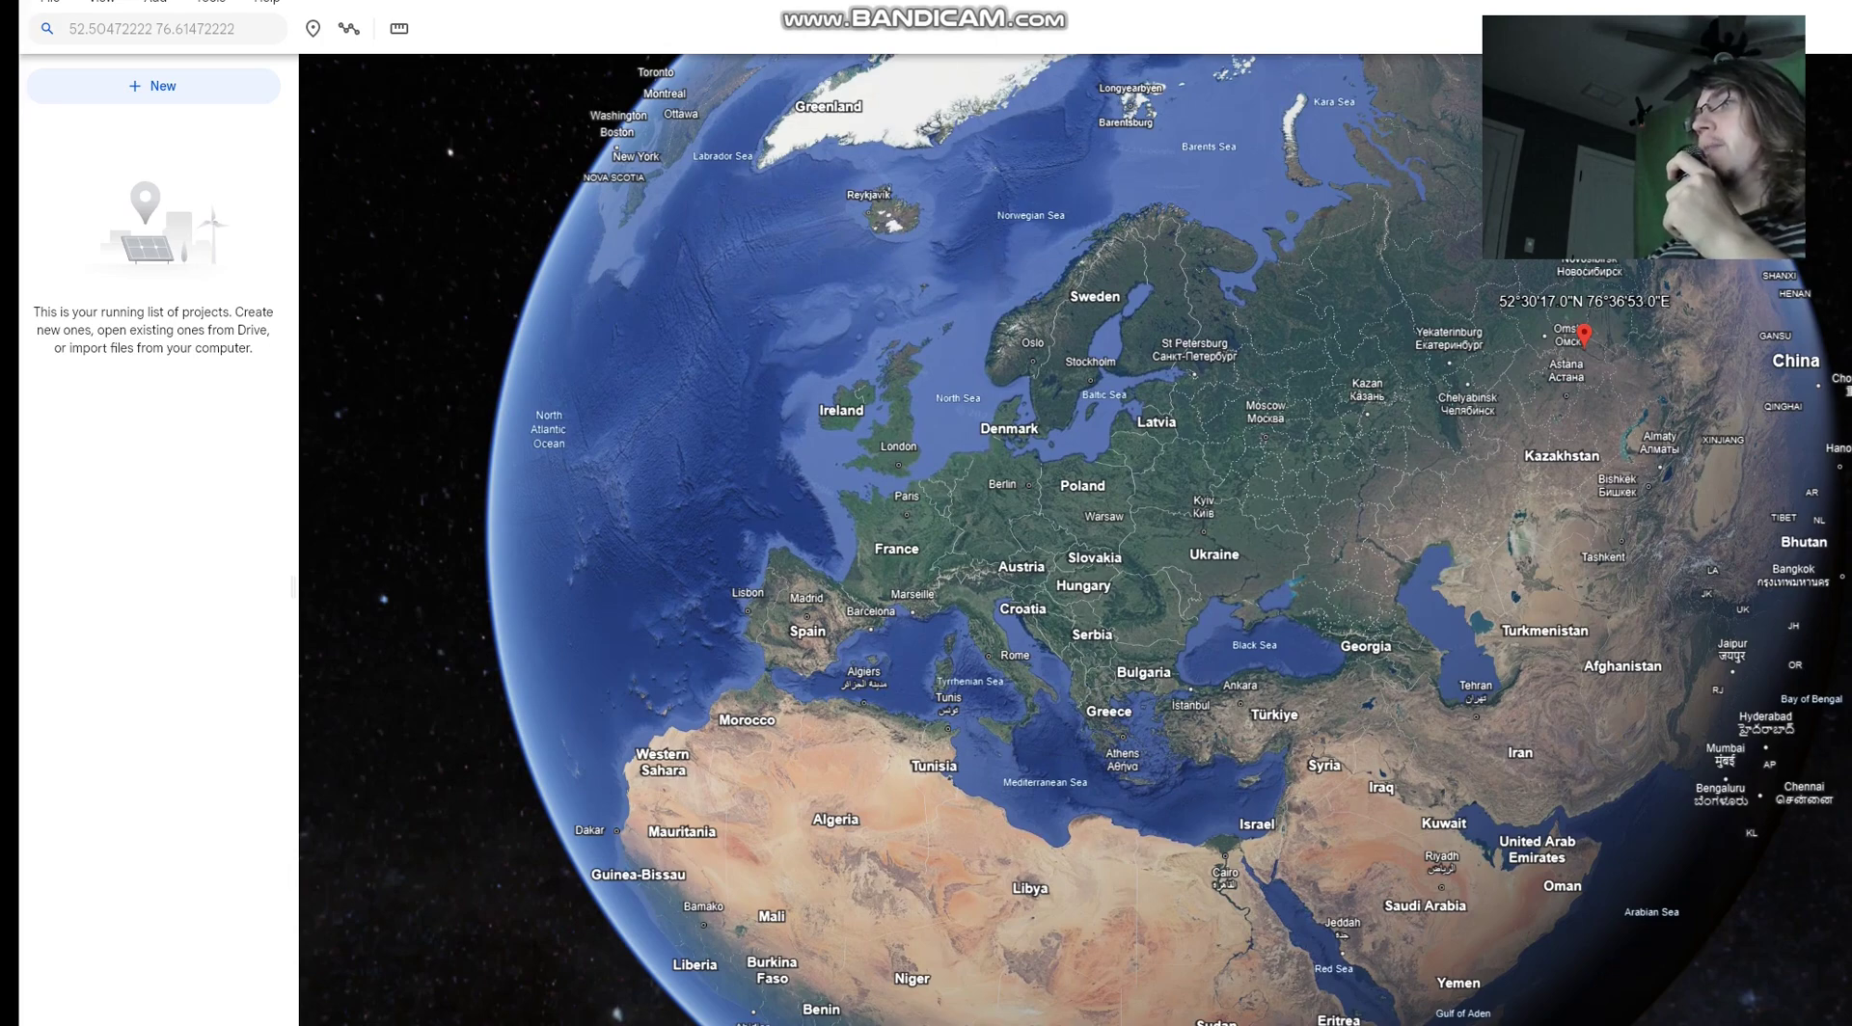
pyautogui.scroll(3, 1640, 395)
pyautogui.moveTo(1439, 438)
pyautogui.mouseDown()
pyautogui.moveTo(1289, 459)
pyautogui.moveTo(1232, 540)
pyautogui.mouseUp()
pyautogui.moveTo(627, 338); pyautogui.dragTo(1340, 752)
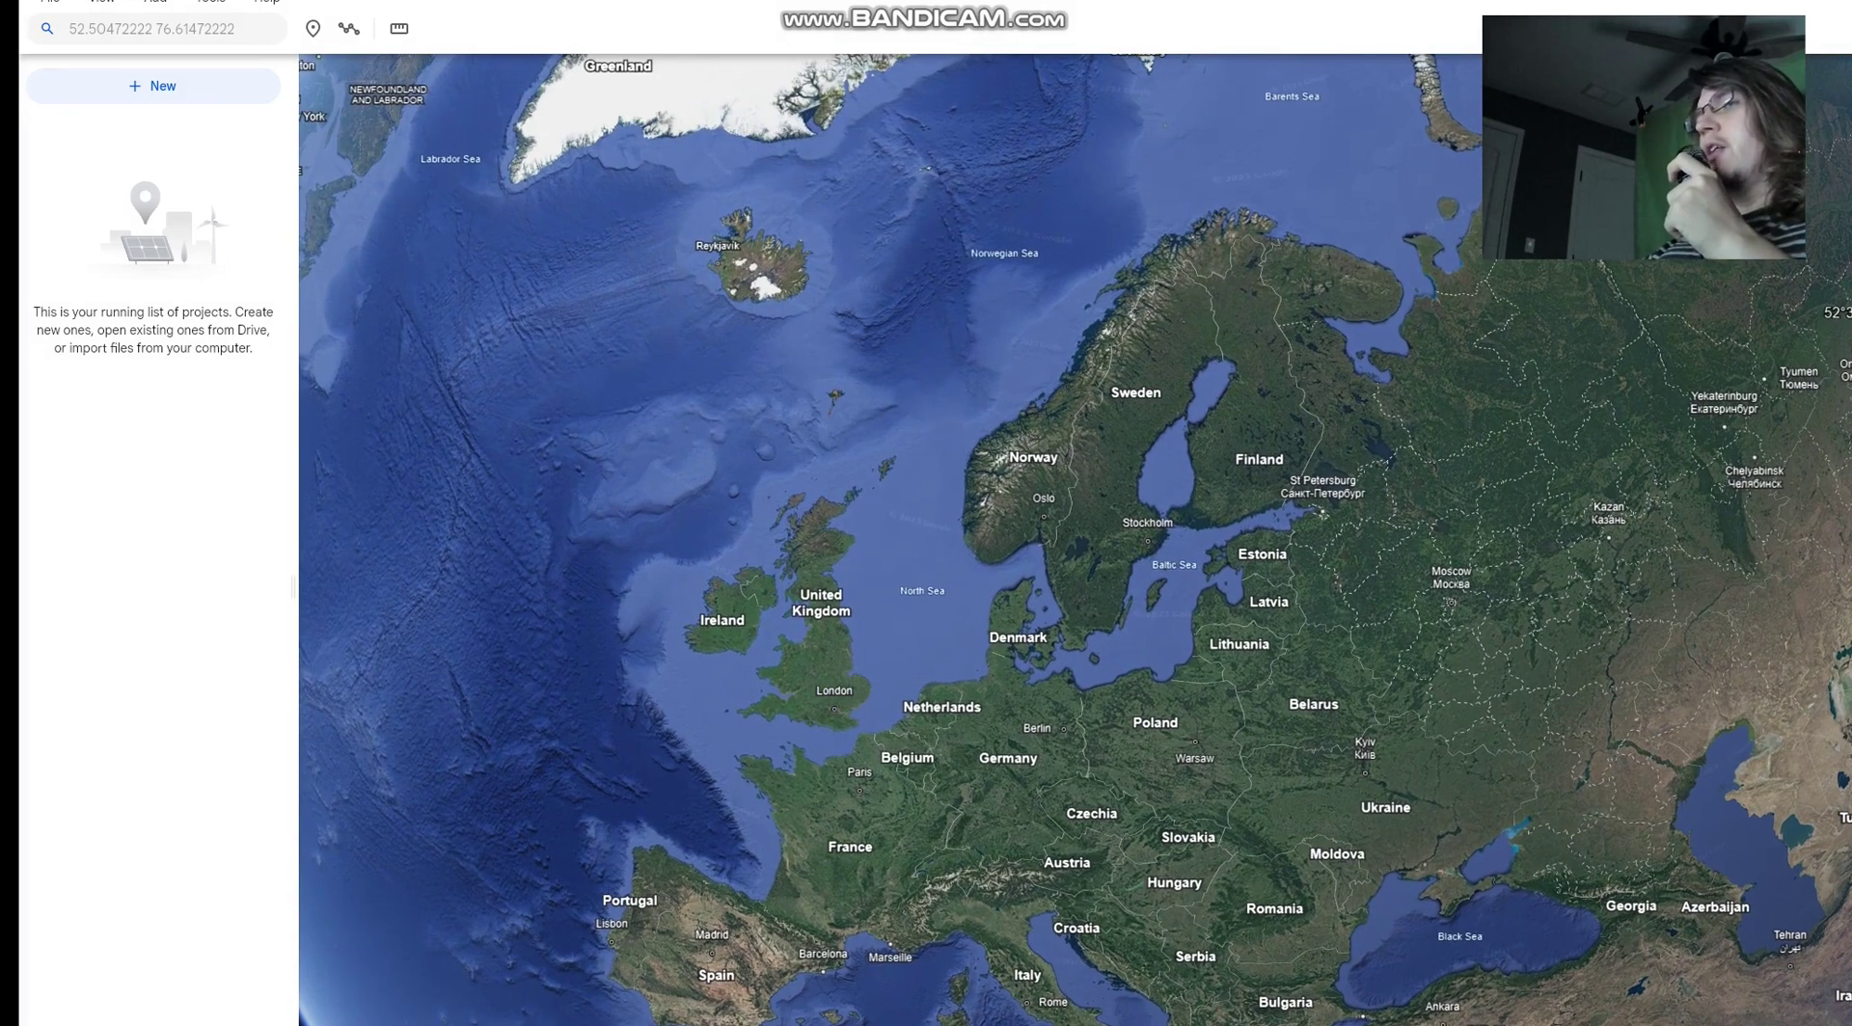
pyautogui.click(293, 587)
pyautogui.moveTo(1017, 638); pyautogui.dragTo(671, 514)
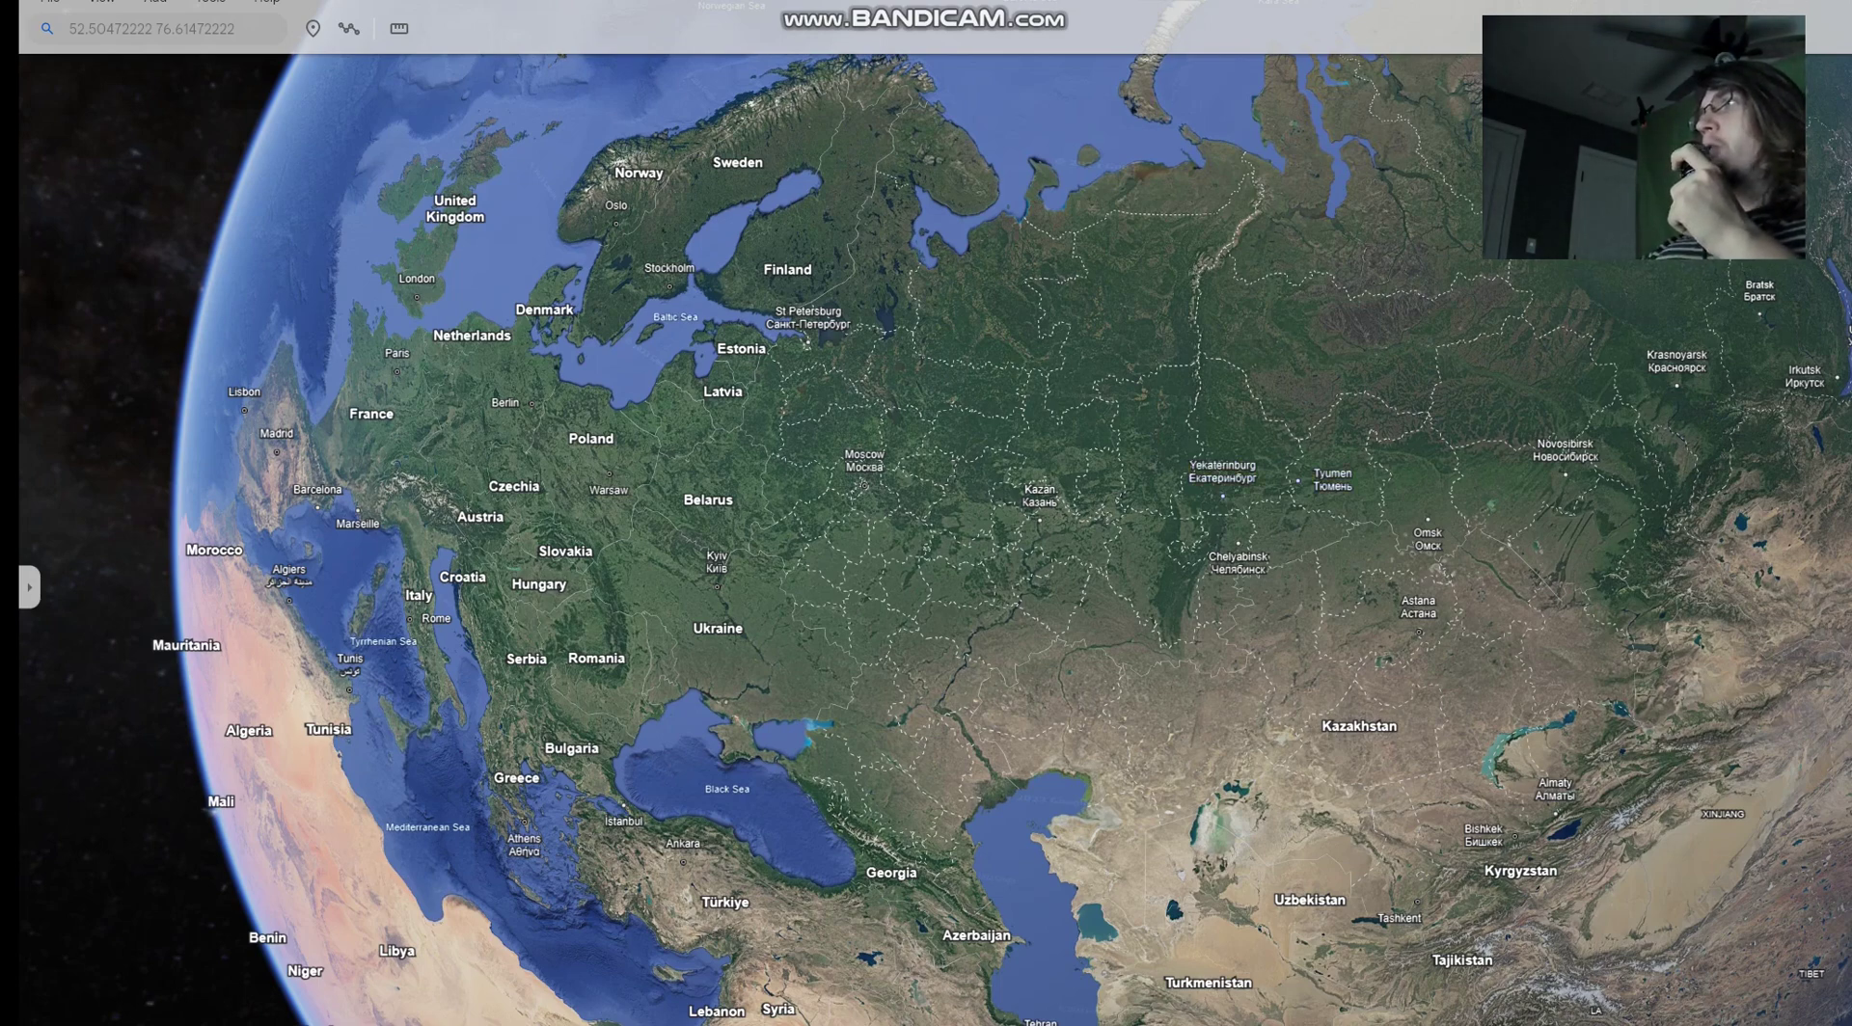
# - Bring up the YSEQ phenotype results and mark the Eye Color probabilities, 62.1% blue
pyautogui.hotkey('ctrl', 'Tab')
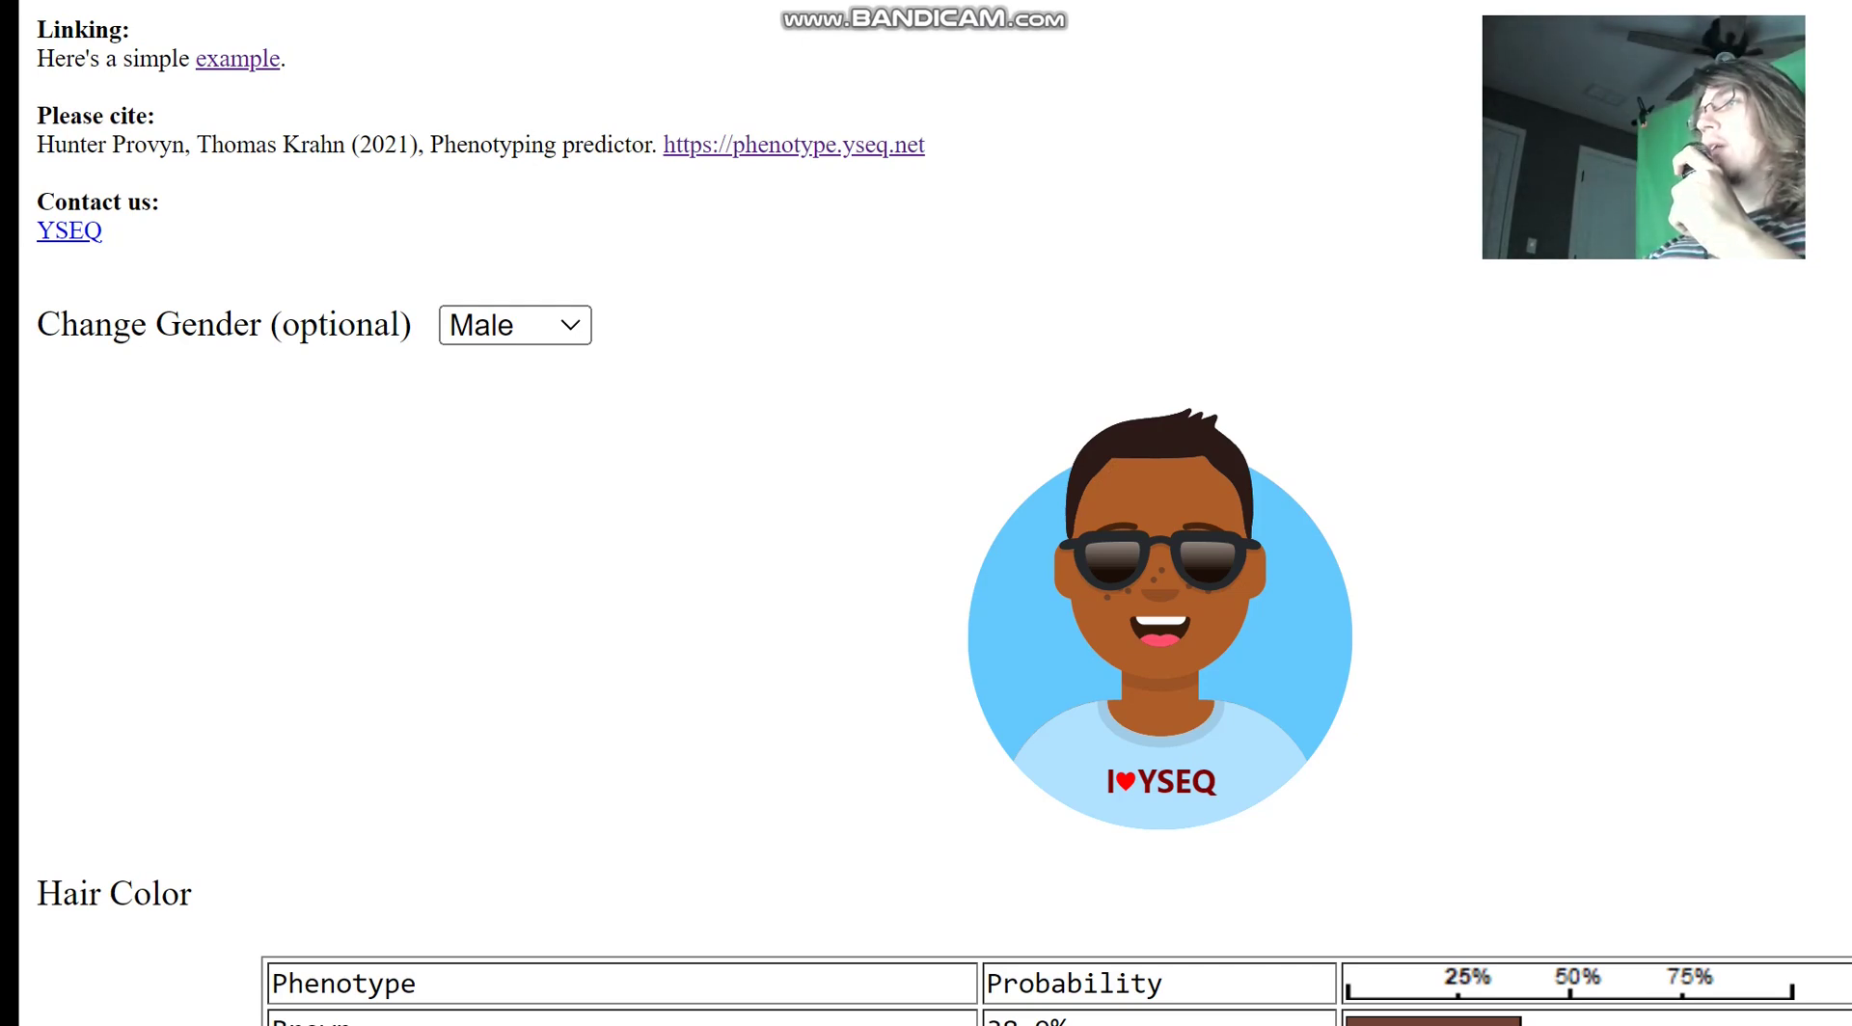
pyautogui.scroll(-3, 926, 578)
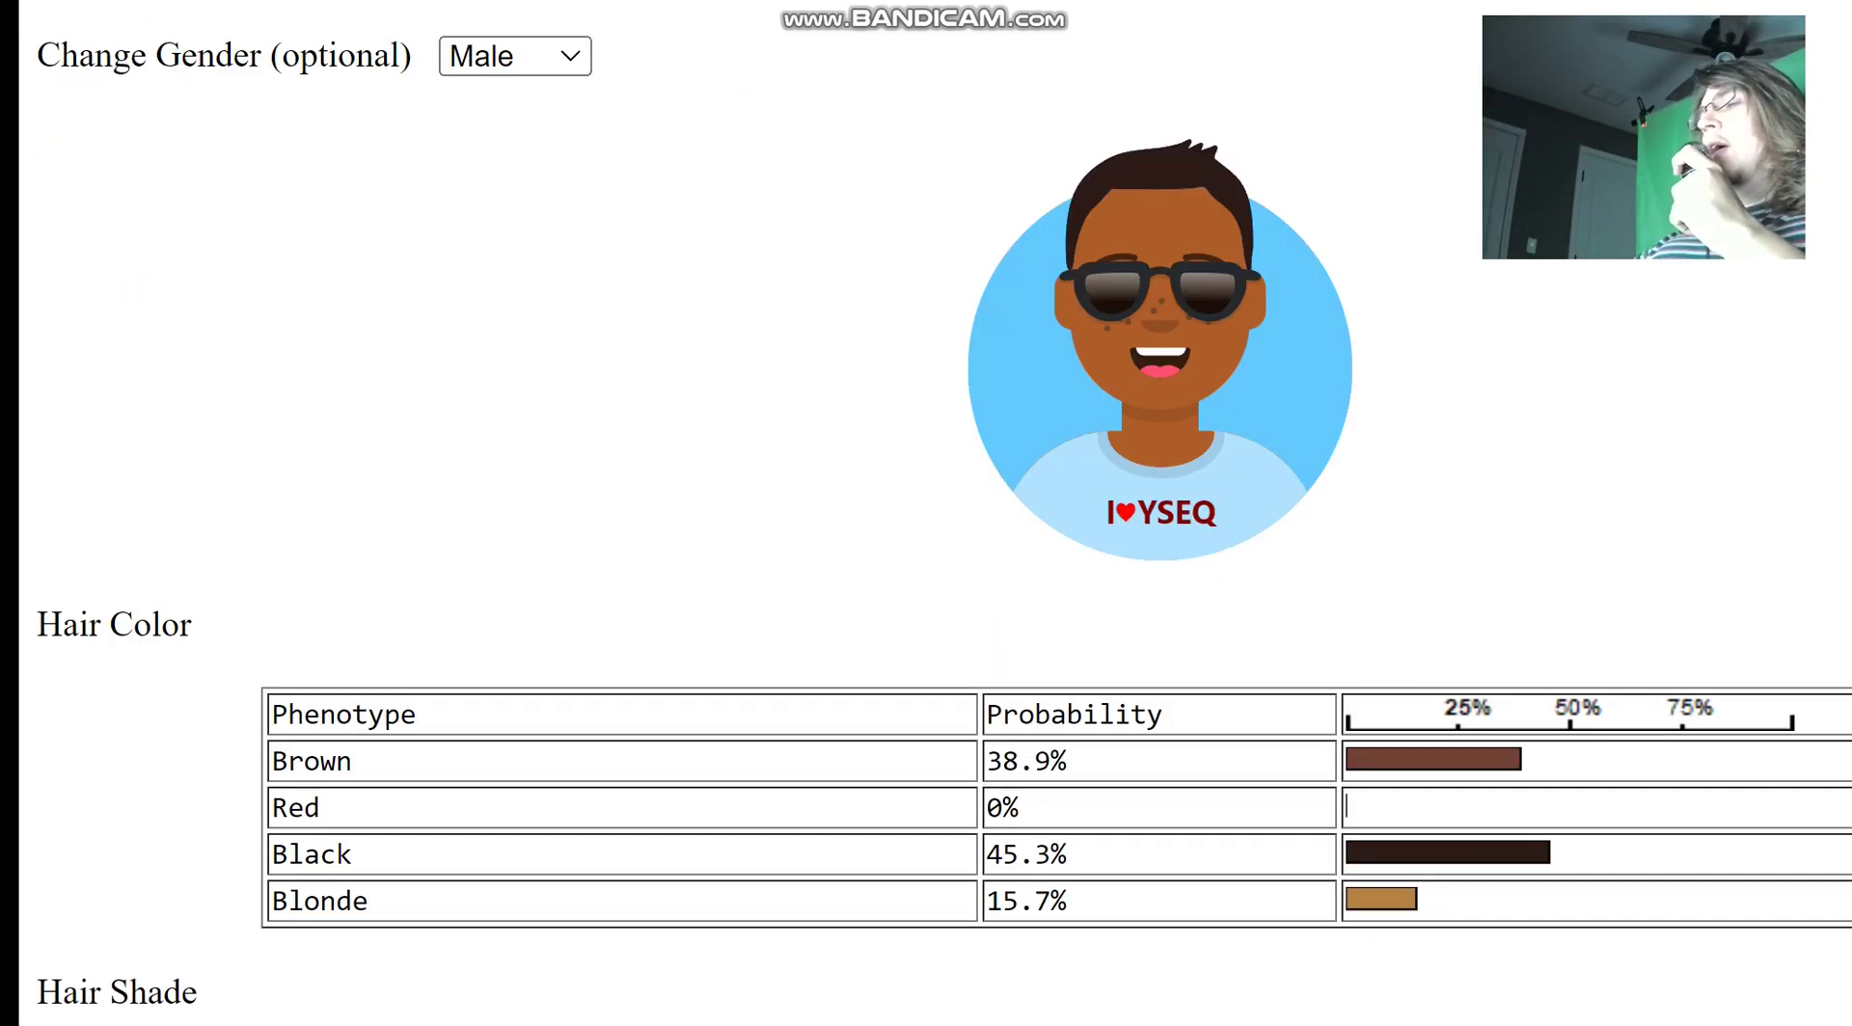
pyautogui.scroll(-12, 926, 578)
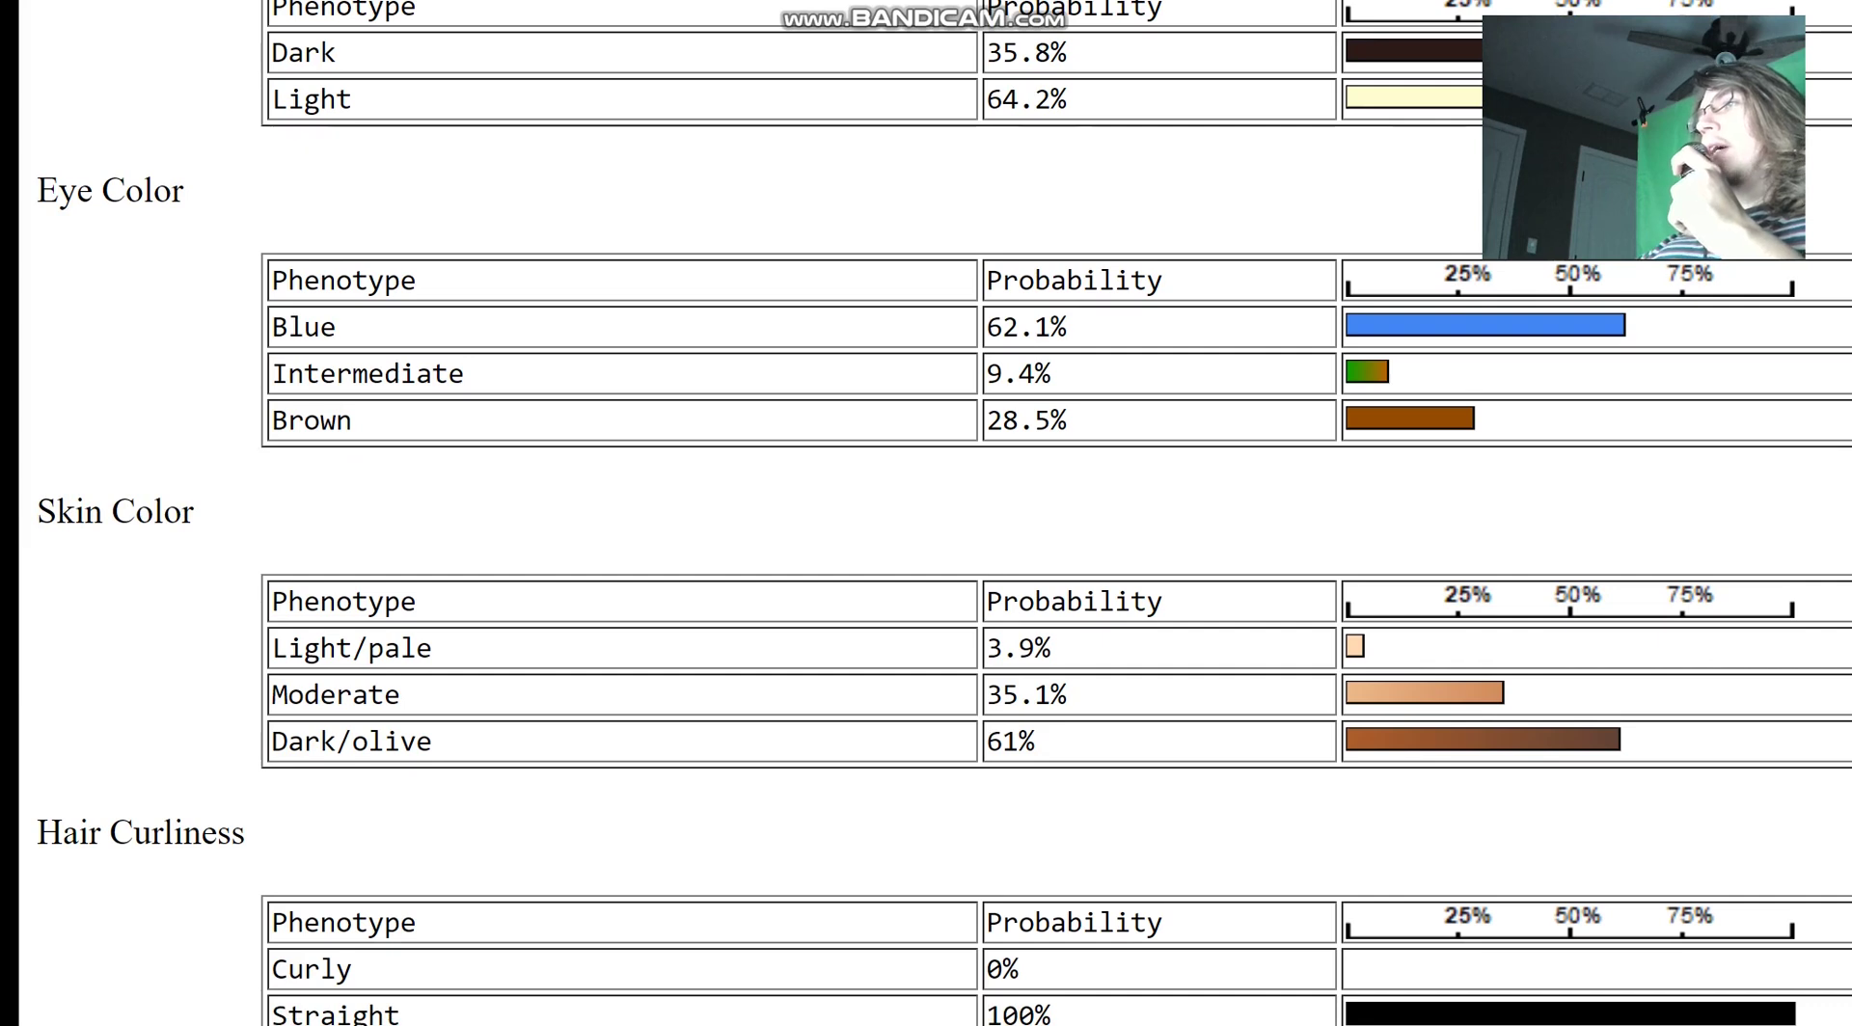
pyautogui.scroll(1, 926, 579)
pyautogui.moveTo(272, 417); pyautogui.dragTo(1067, 510)
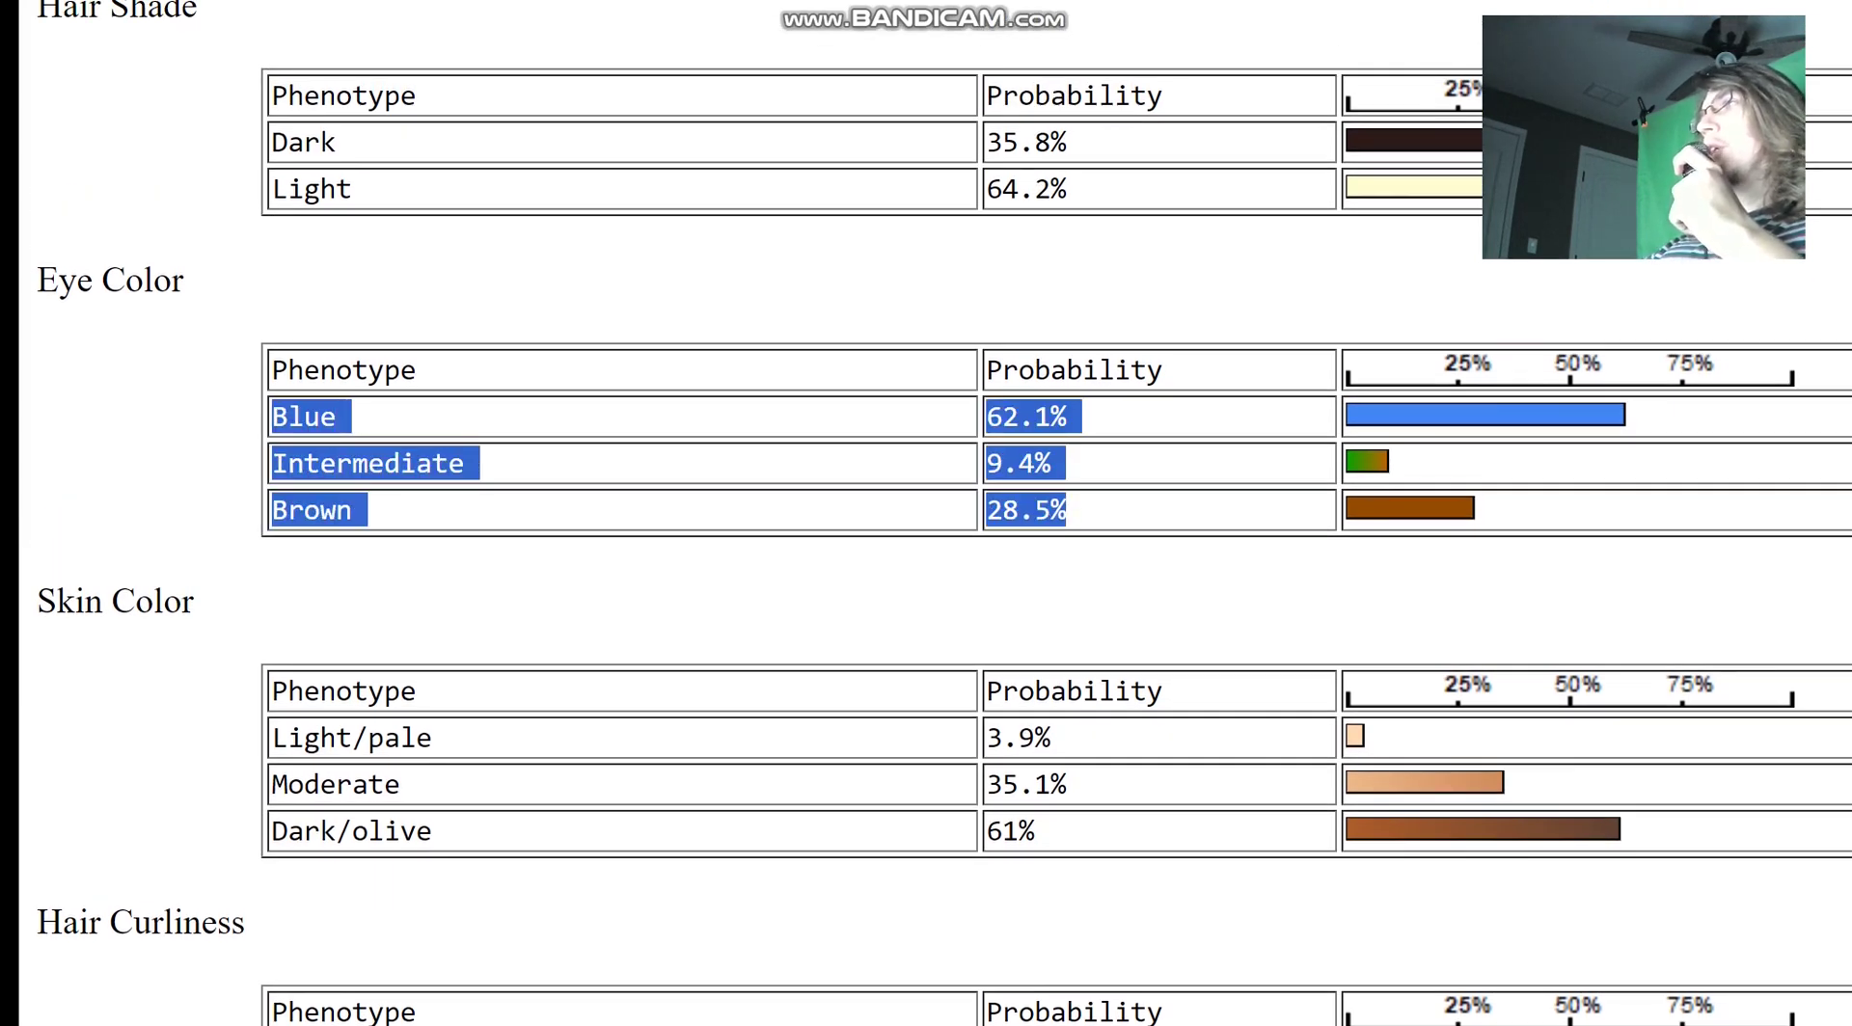
# - Mark the HERC2 rs12913832 entry in row 20 of the HIrisPlex gene list
pyautogui.scroll(-5, 926, 579)
pyautogui.scroll(-20, 926, 579)
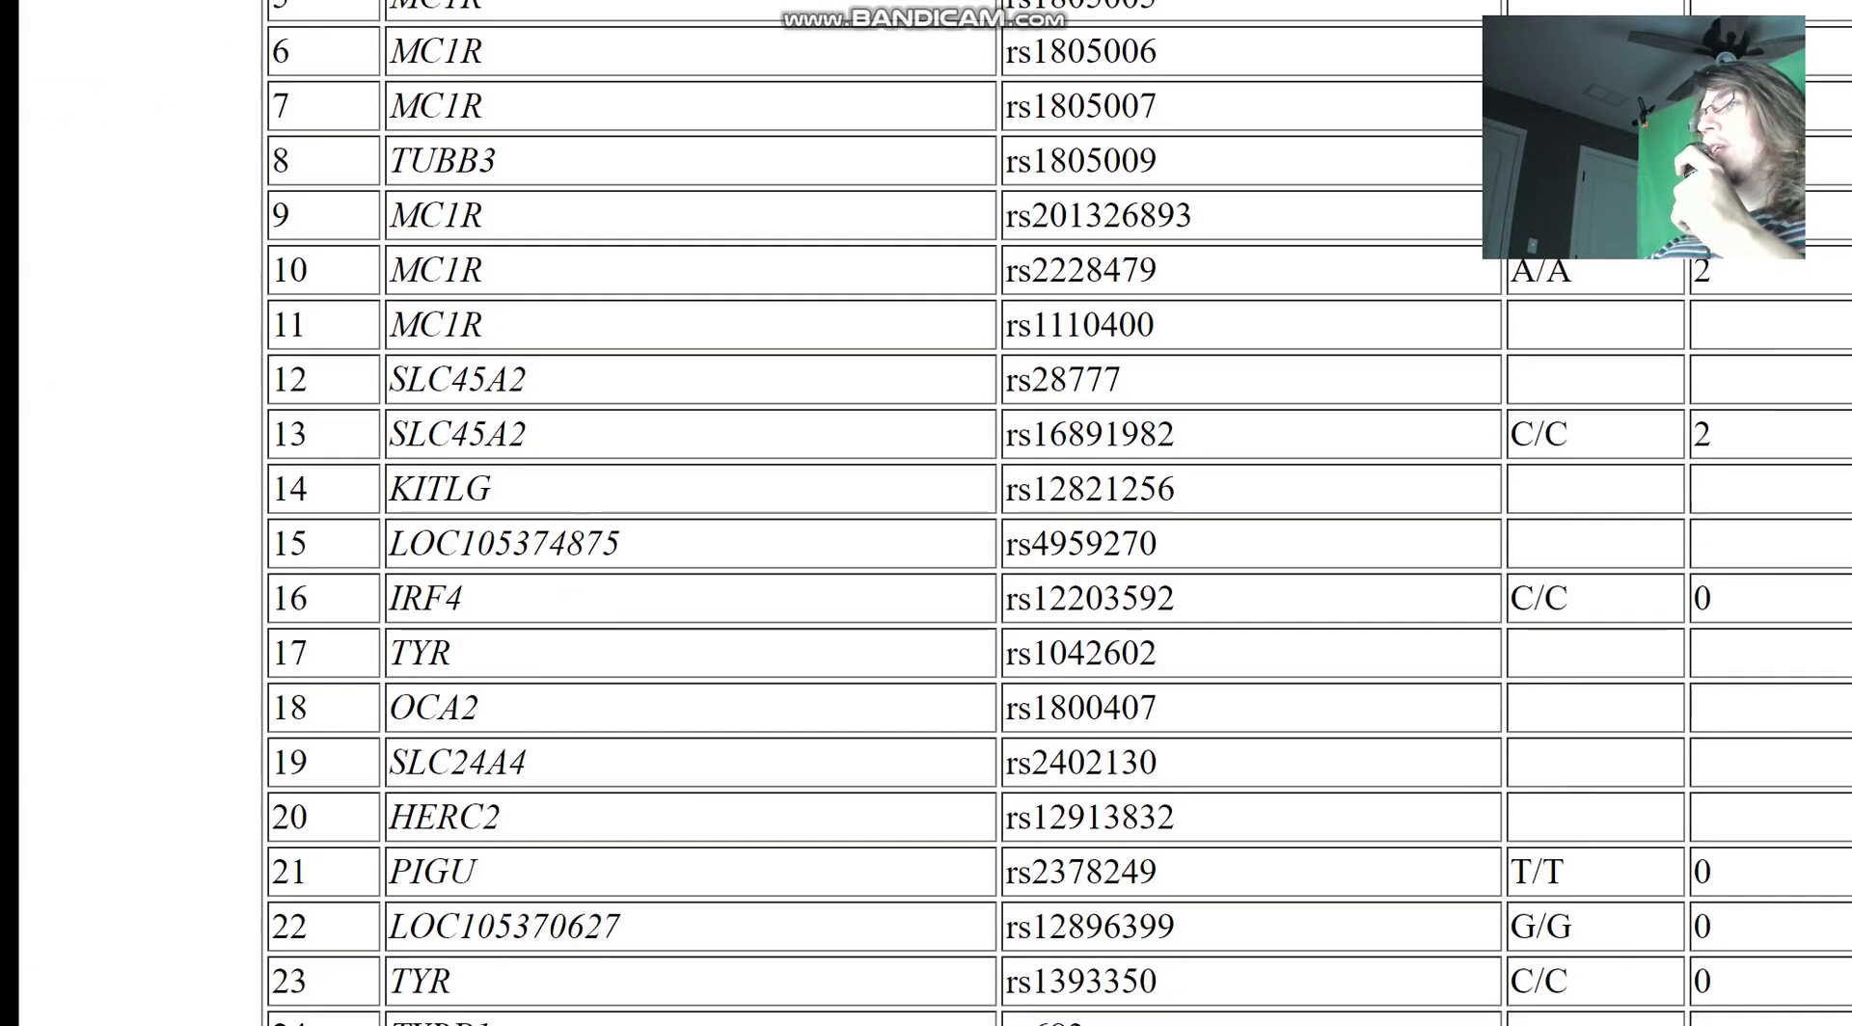
pyautogui.scroll(-4, 926, 579)
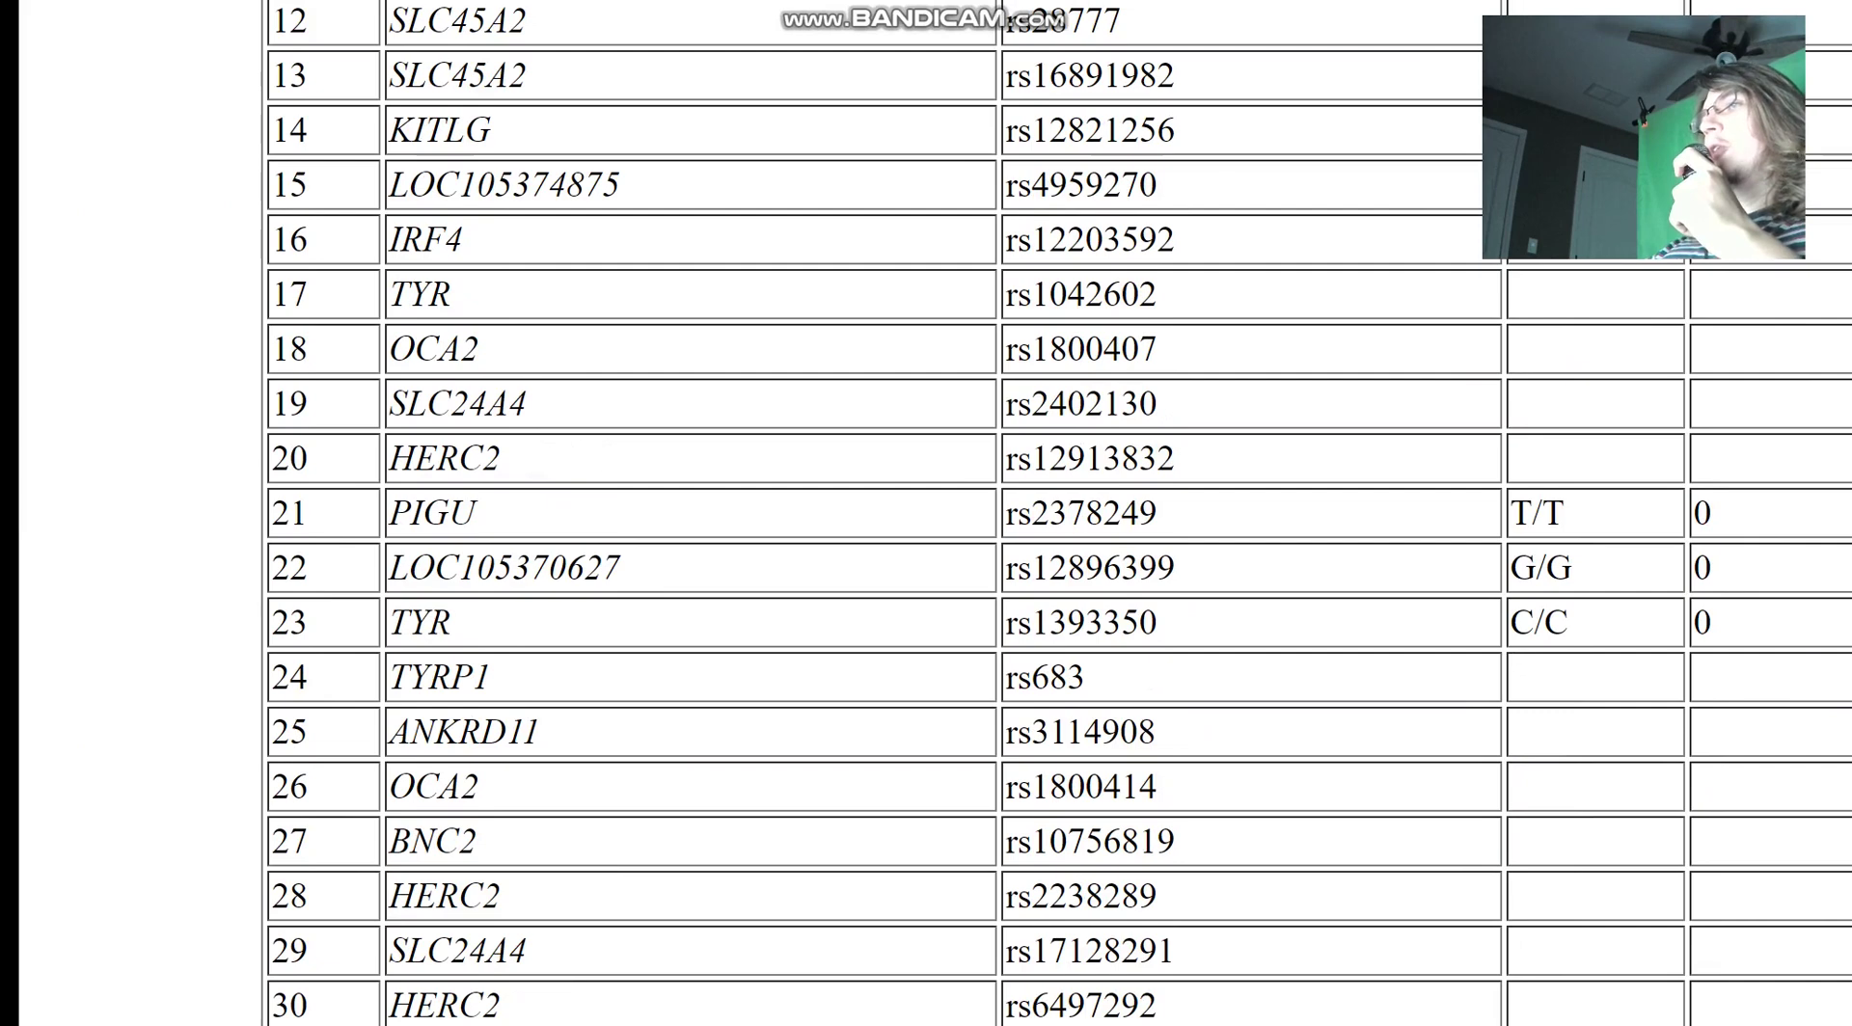
pyautogui.moveTo(1005, 459); pyautogui.dragTo(1178, 459)
pyautogui.click(1196, 461)
pyautogui.scroll(2, 1196, 461)
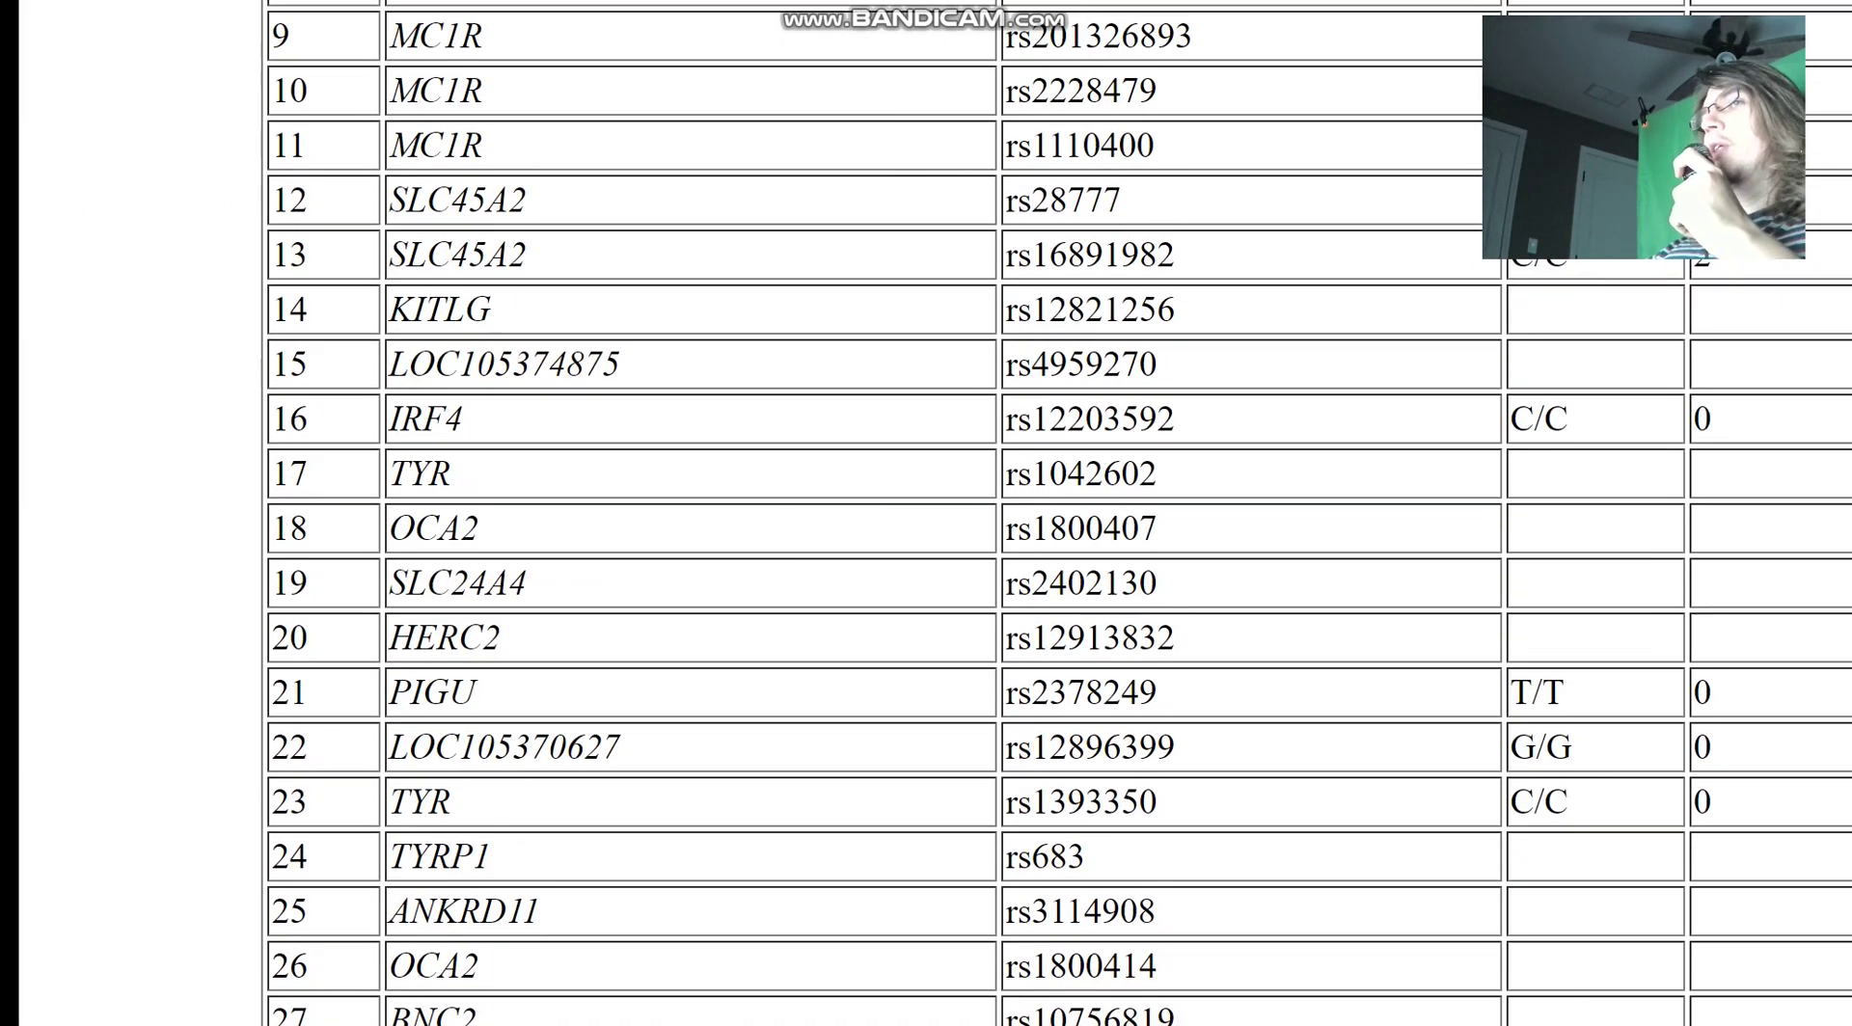
pyautogui.moveTo(387, 637); pyautogui.dragTo(1177, 637)
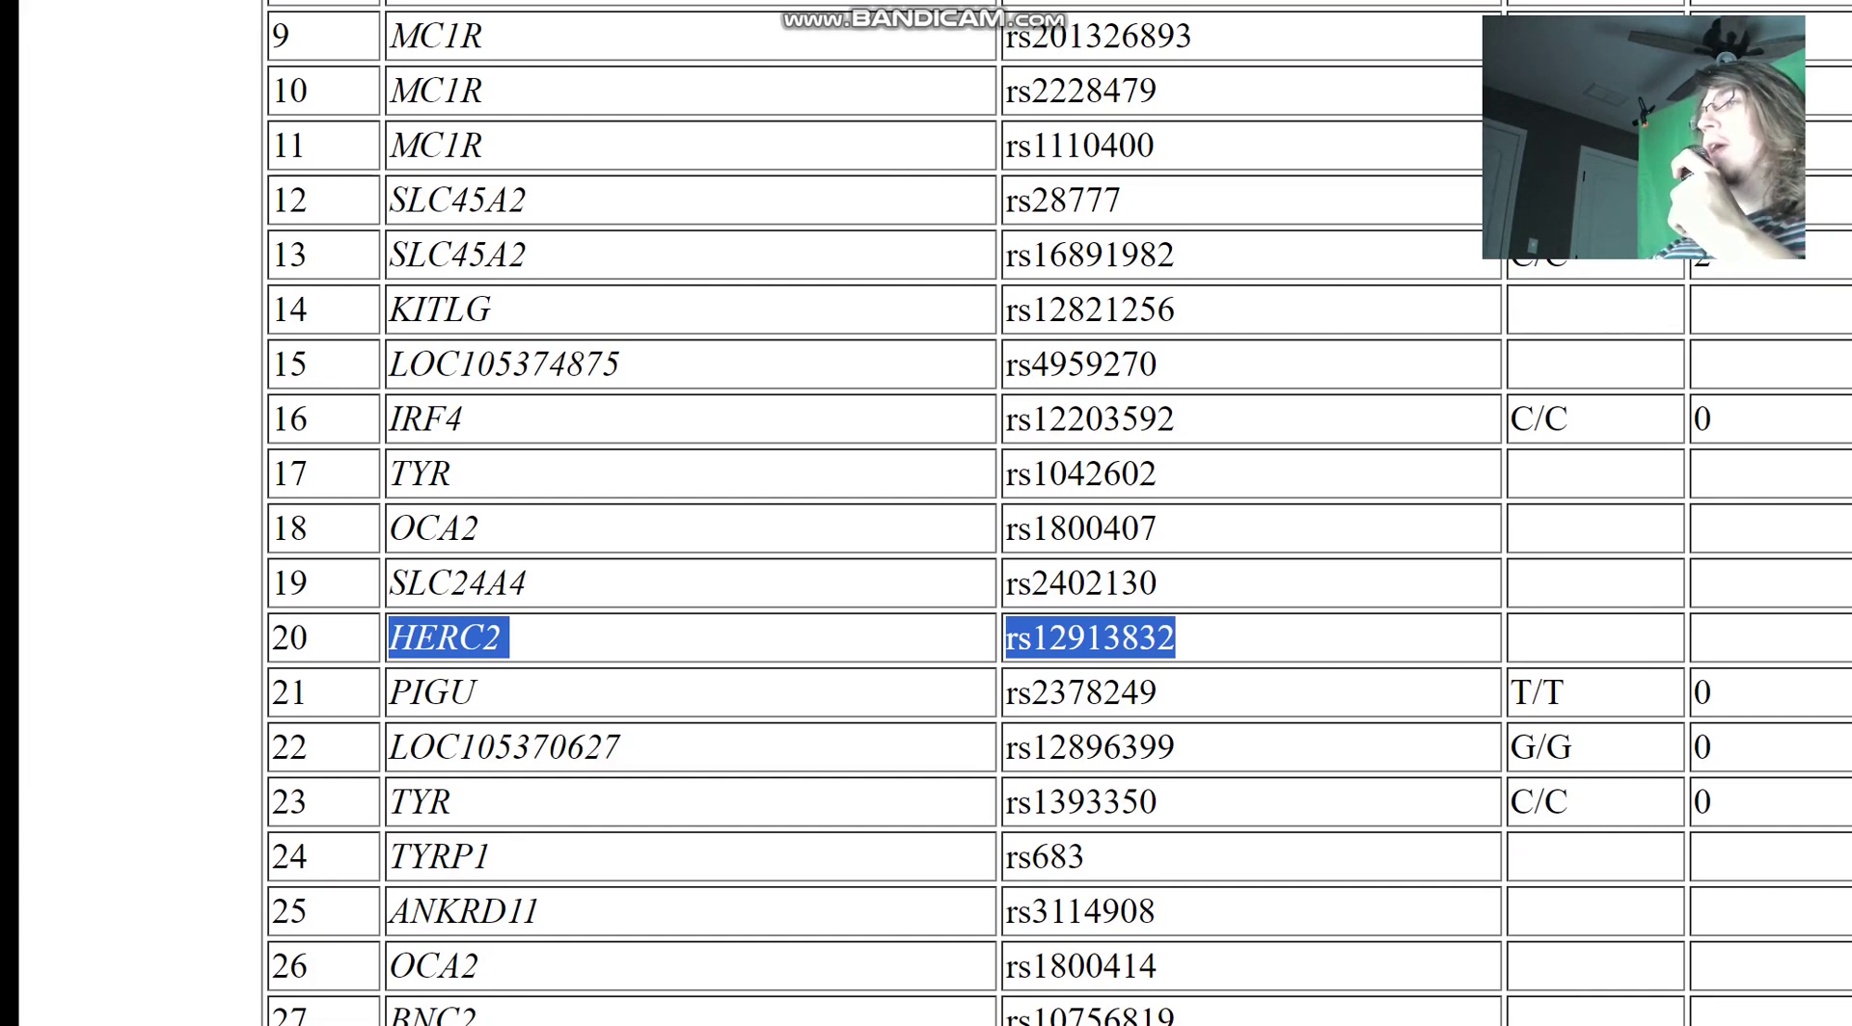
pyautogui.scroll(10, 1059, 514)
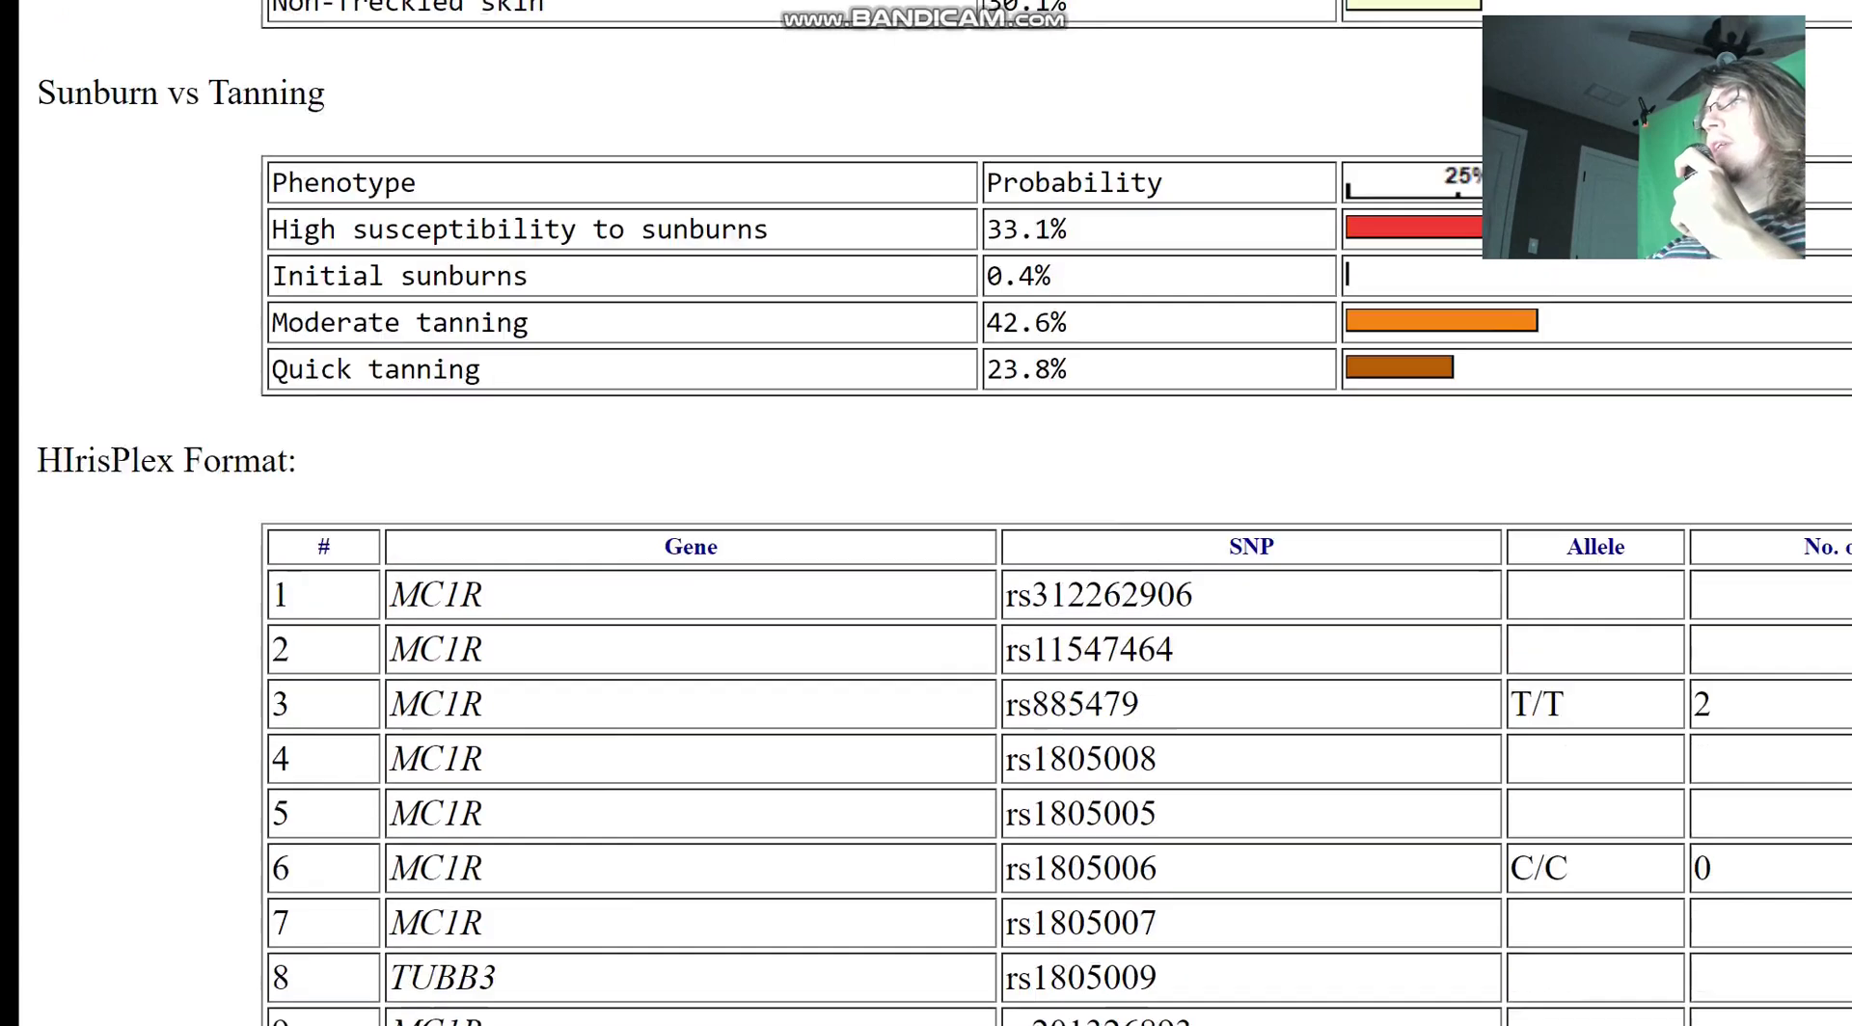
pyautogui.scroll(15, 925, 513)
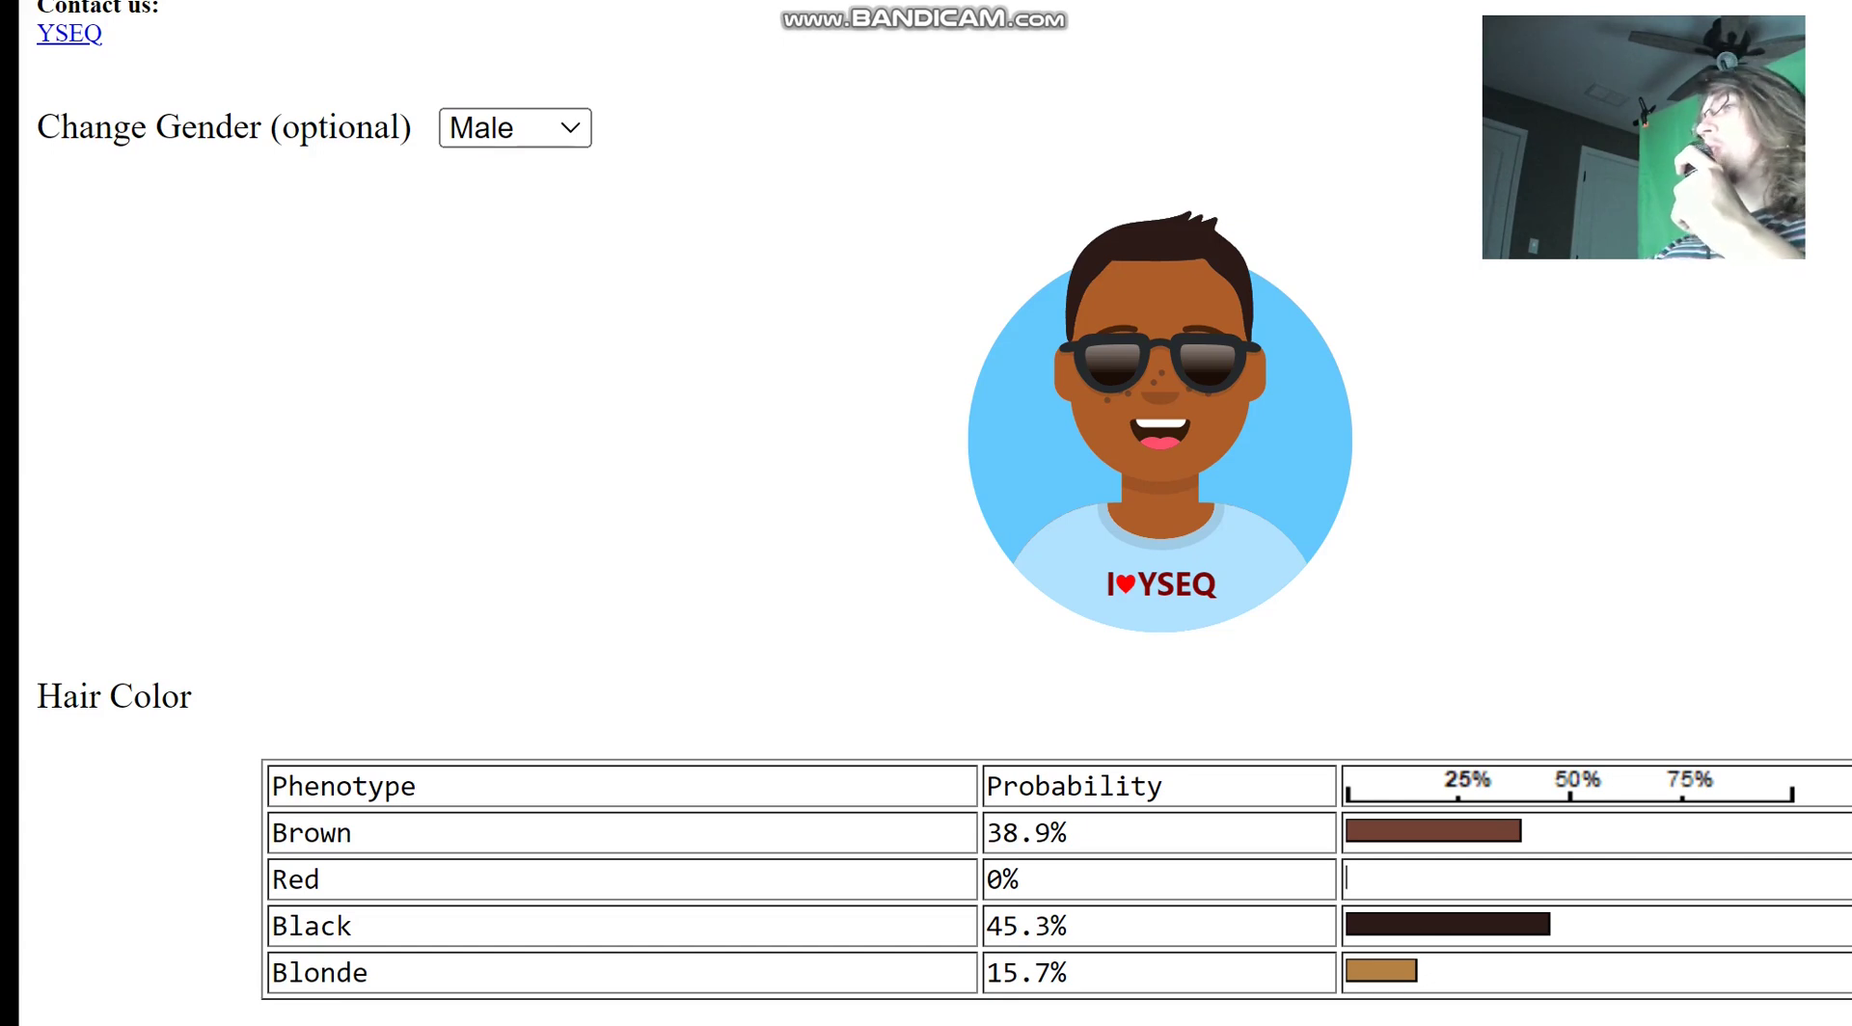
pyautogui.scroll(-8, 926, 513)
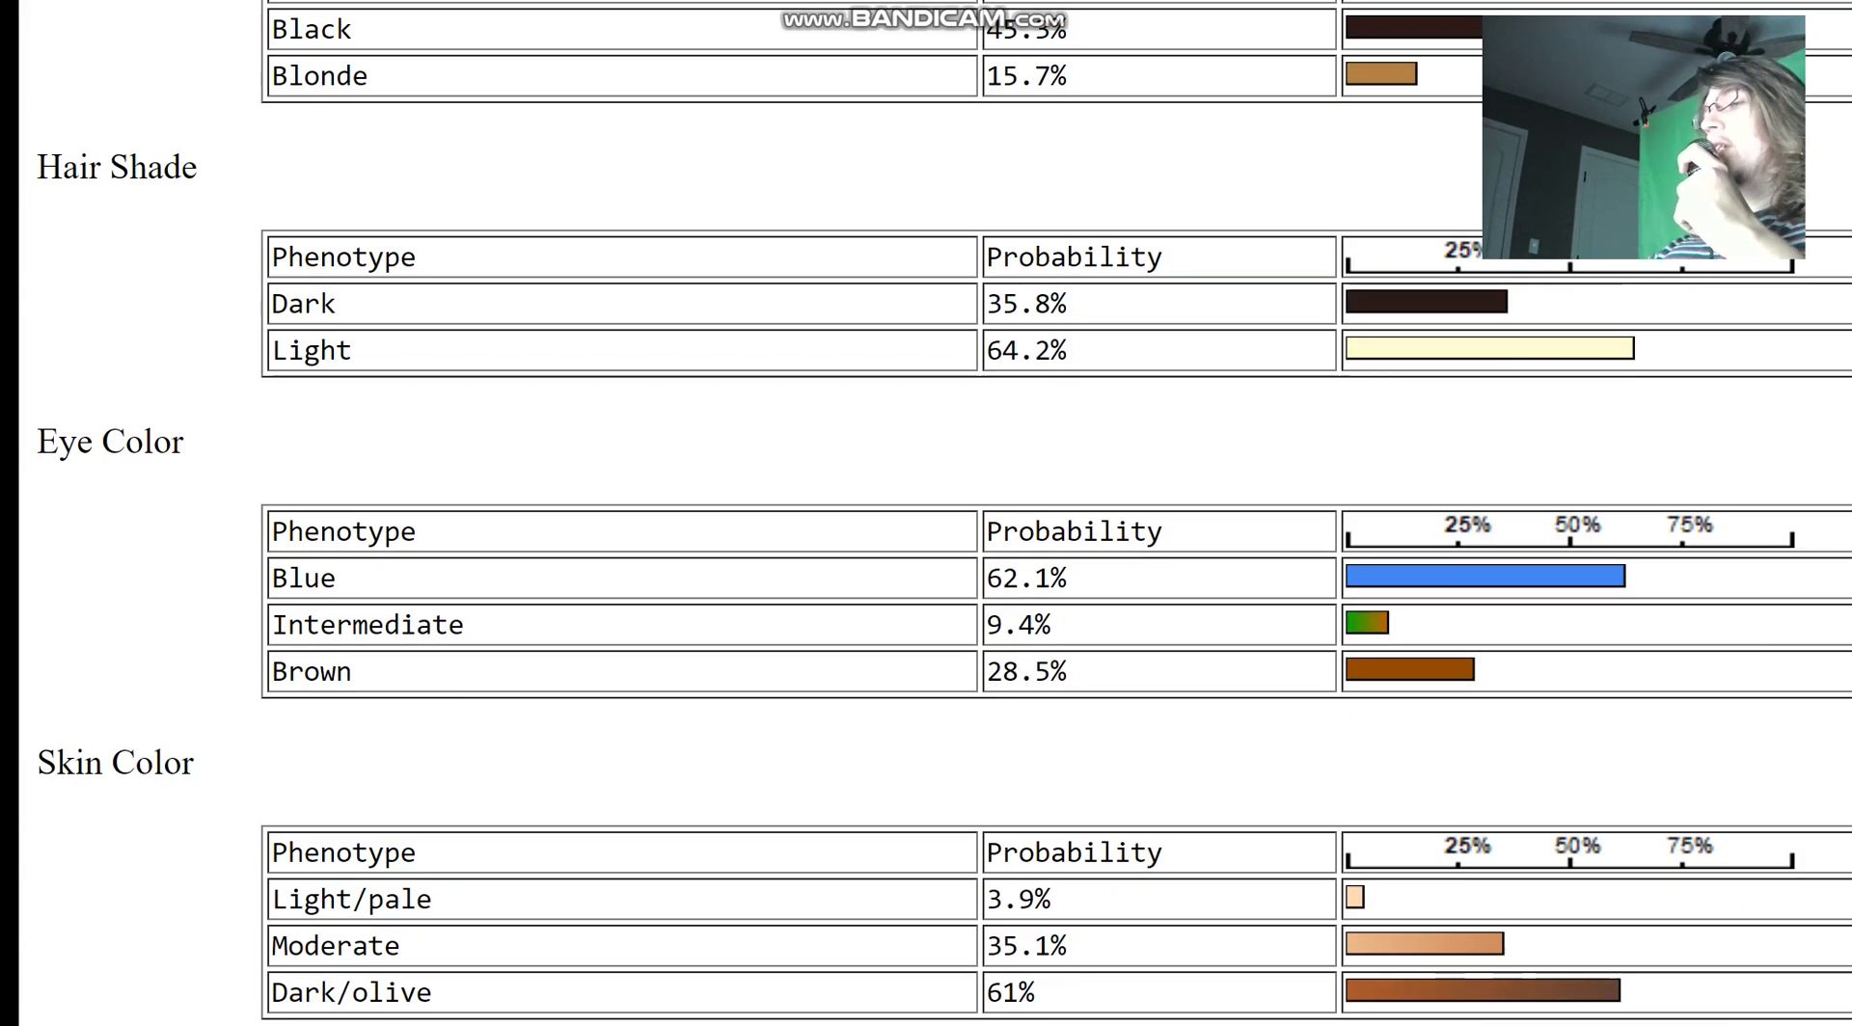
pyautogui.moveTo(1346, 1025)
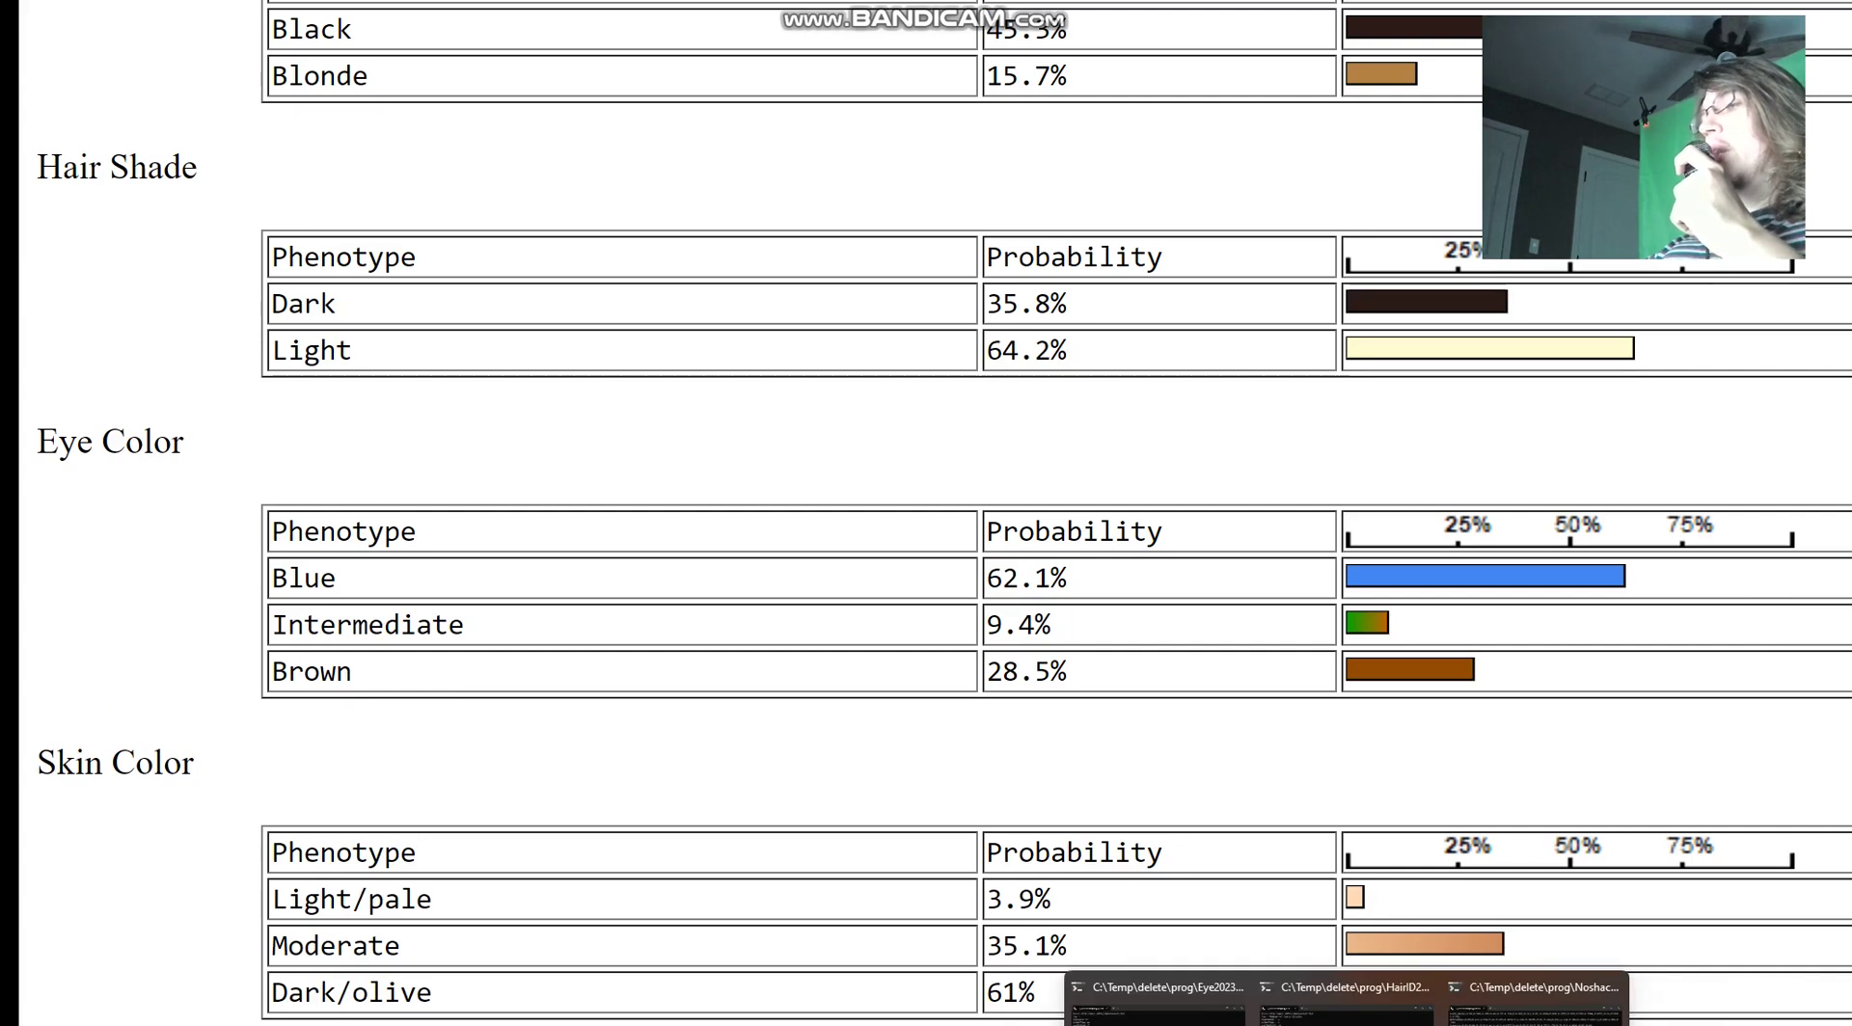
pyautogui.click(1538, 999)
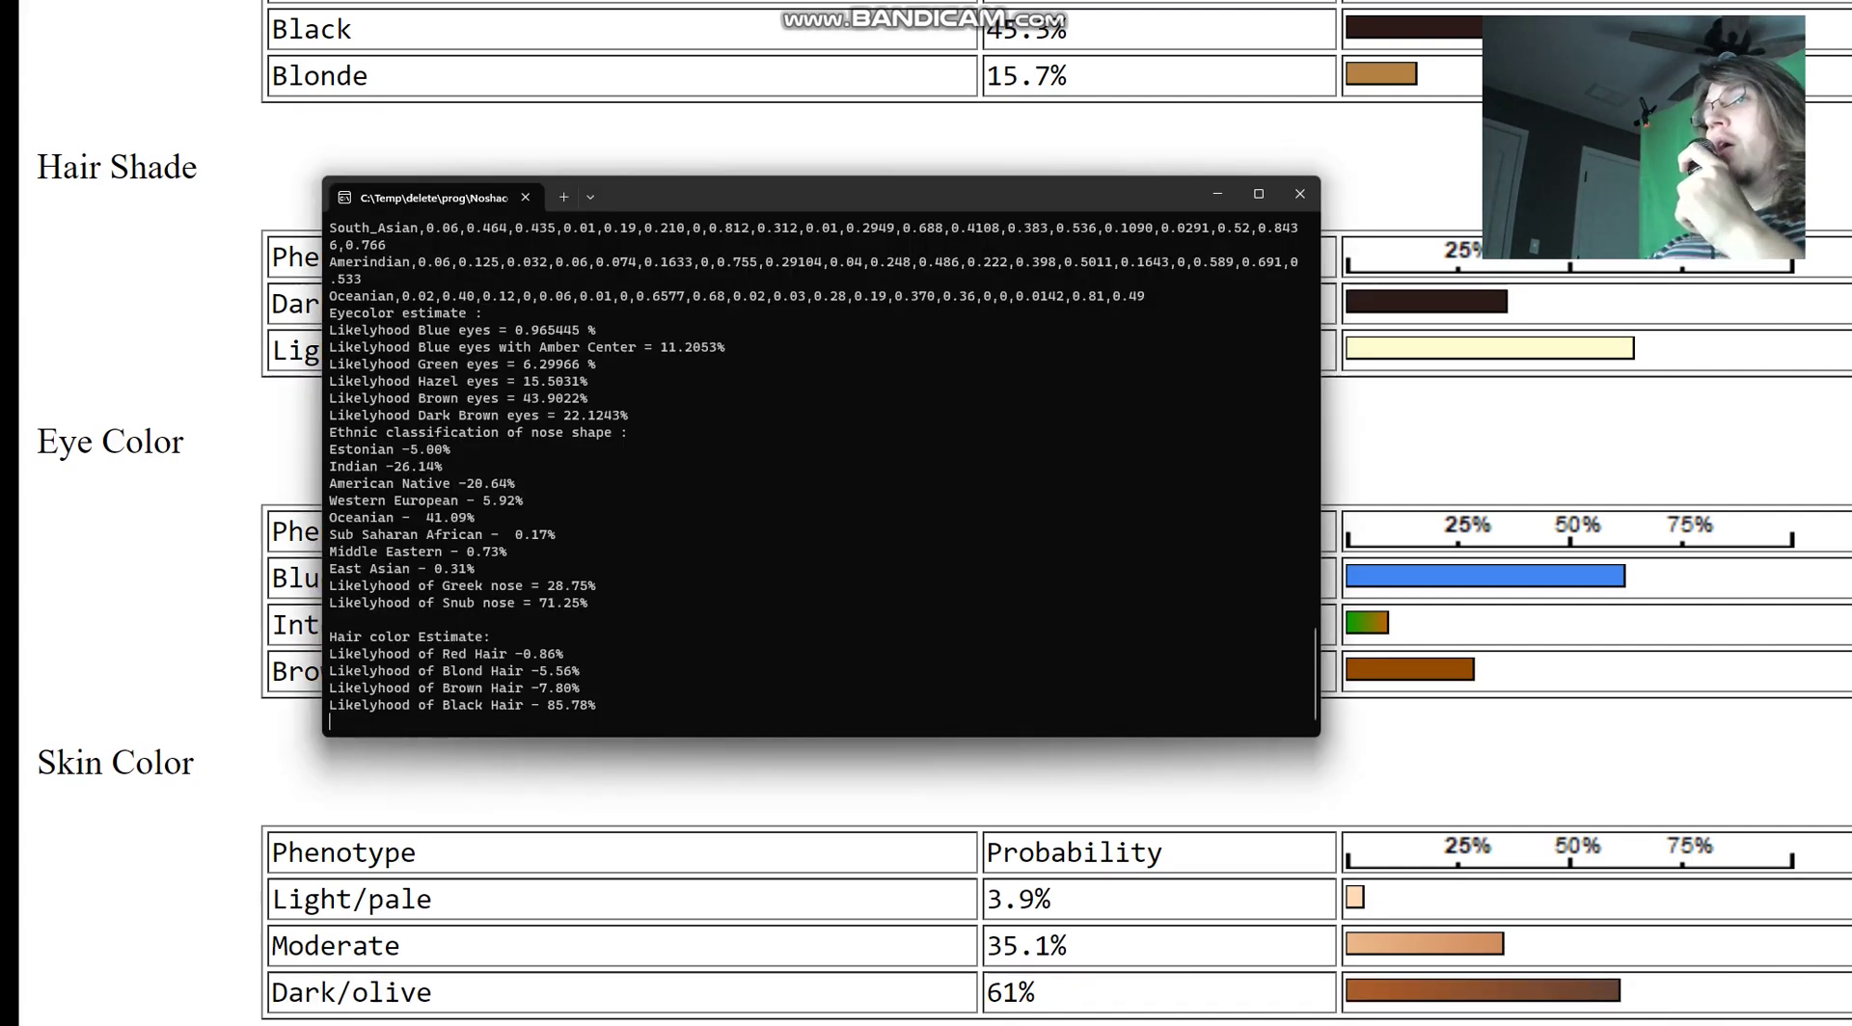
pyautogui.moveTo(435, 705); pyautogui.dragTo(684, 705)
pyautogui.moveTo(418, 399); pyautogui.dragTo(797, 398)
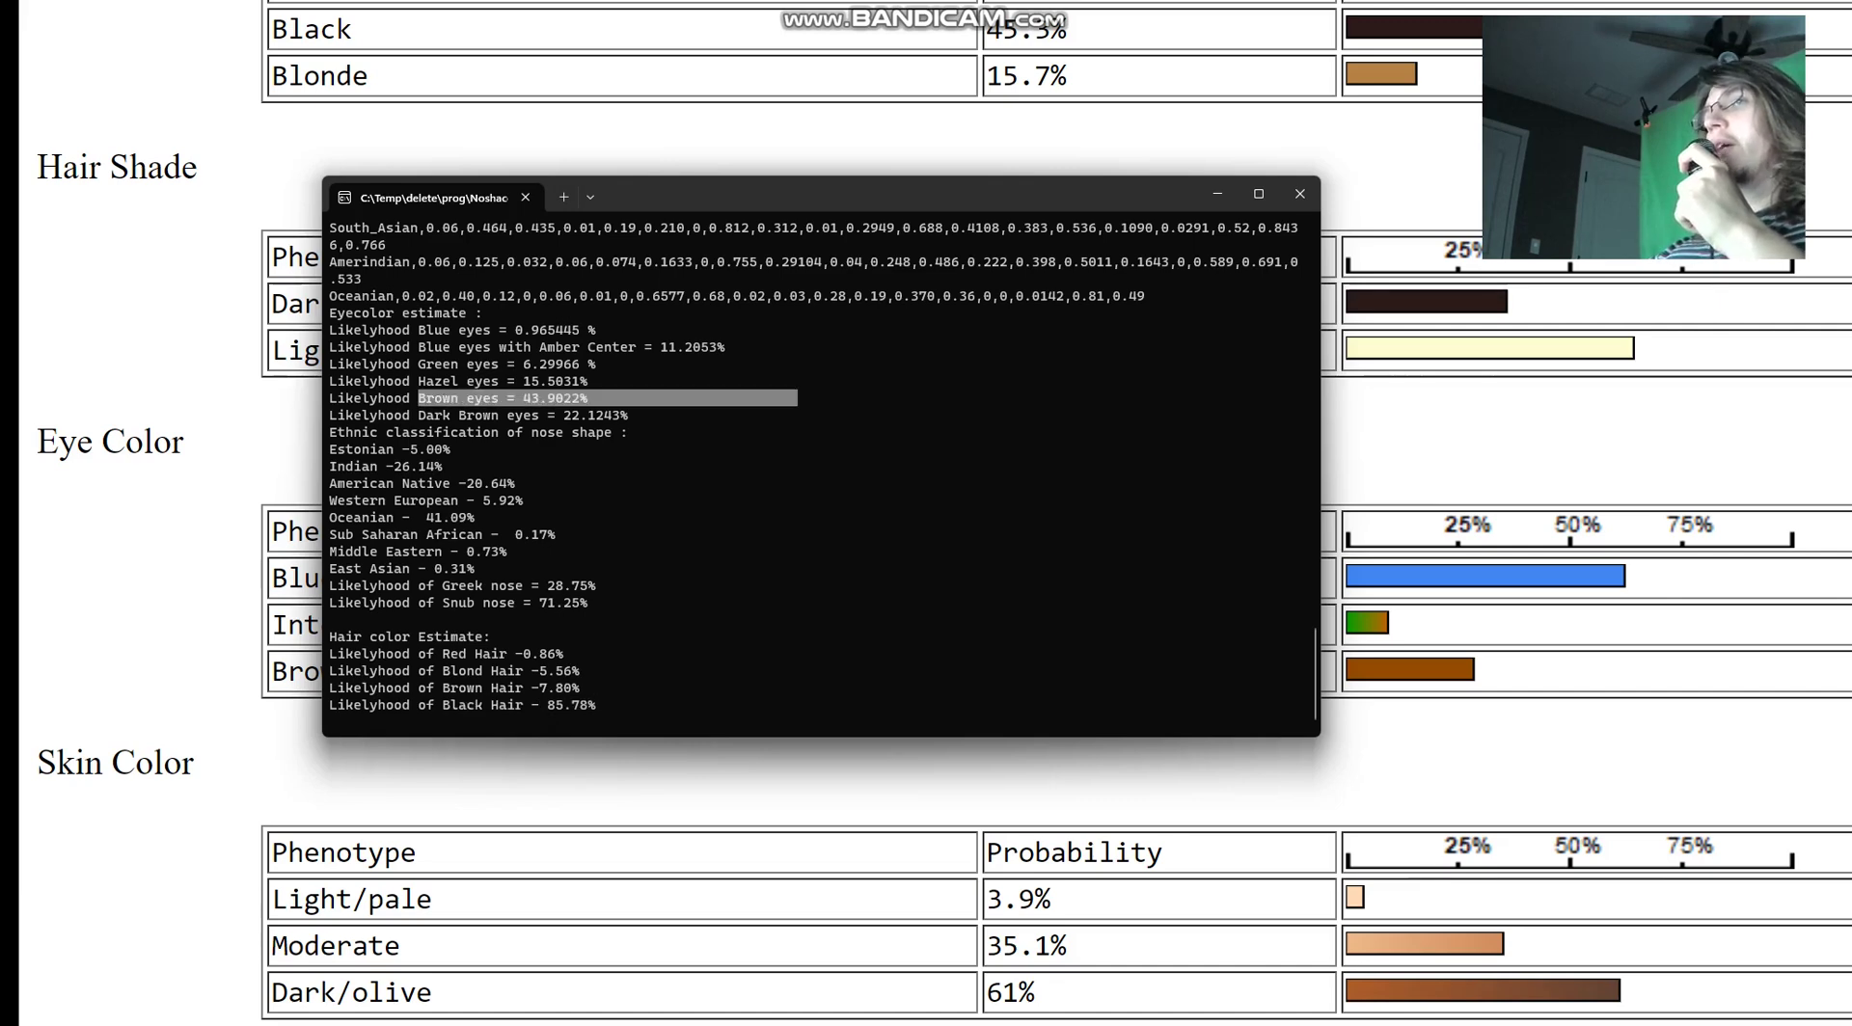
pyautogui.moveTo(401, 602); pyautogui.dragTo(685, 603)
pyautogui.click(685, 603)
pyautogui.scroll(10, 810, 473)
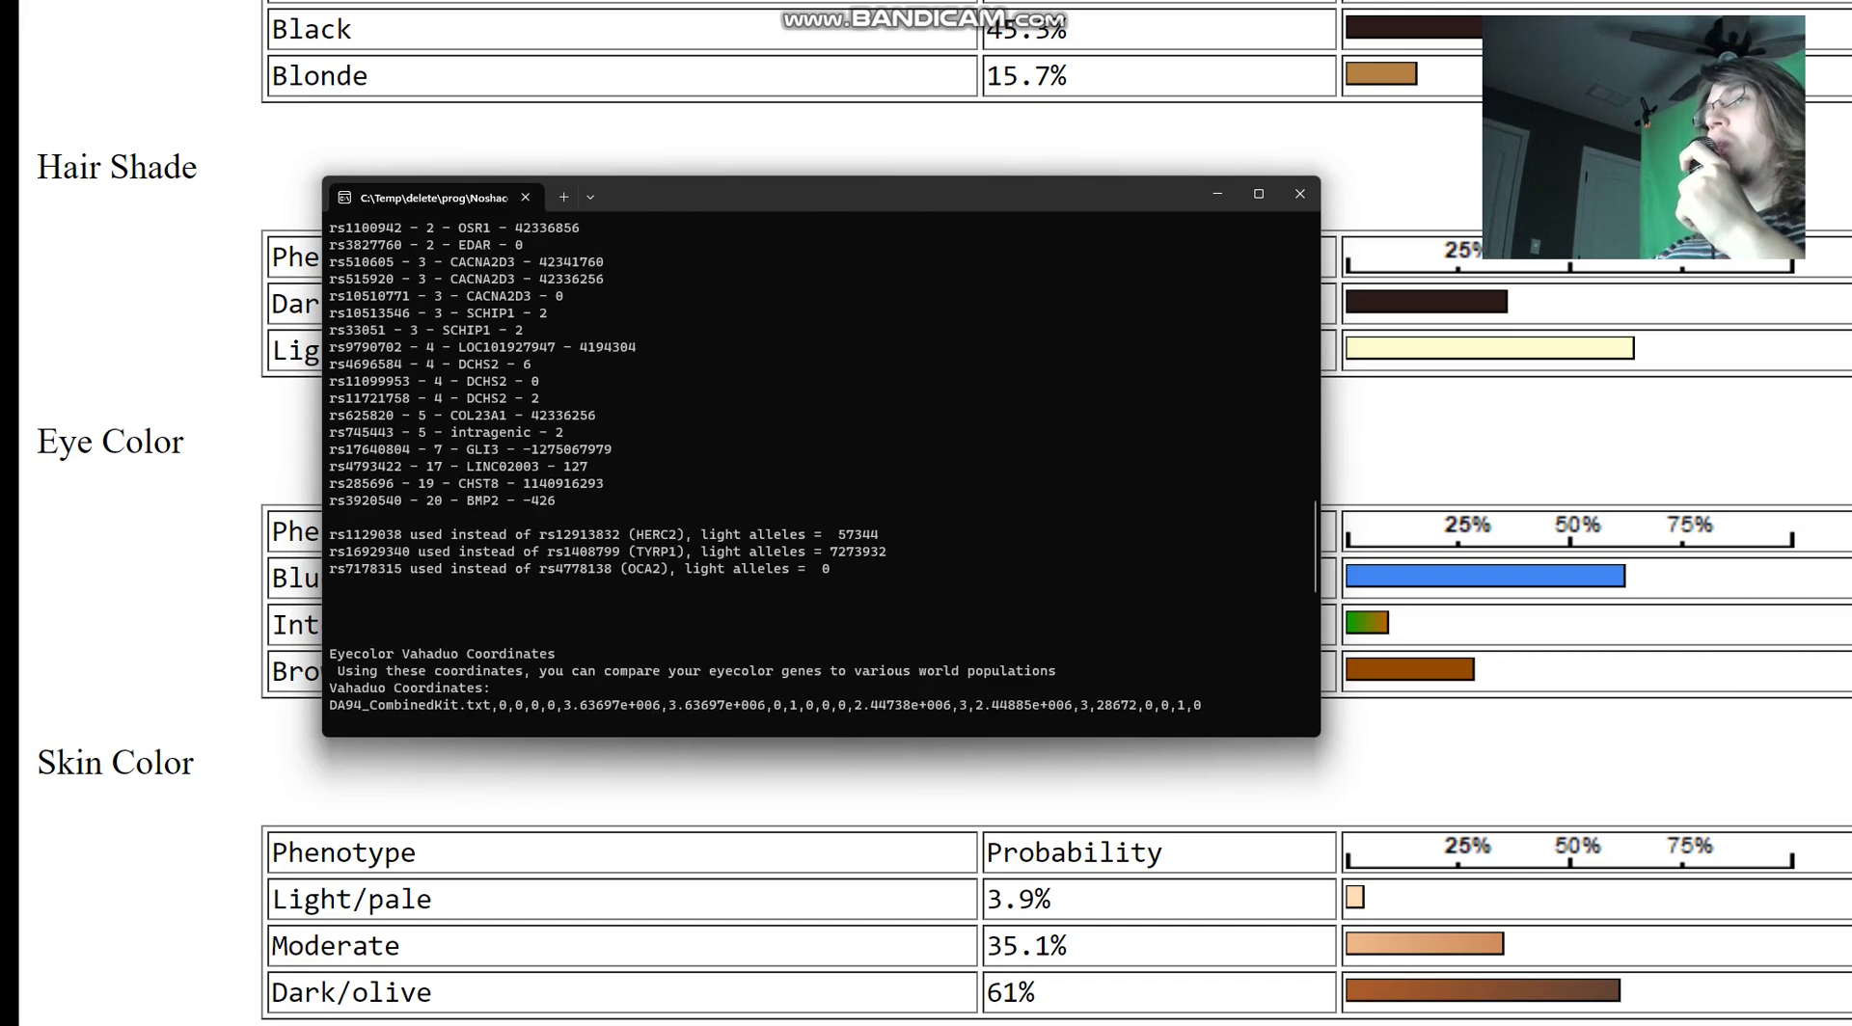
pyautogui.scroll(10, 820, 473)
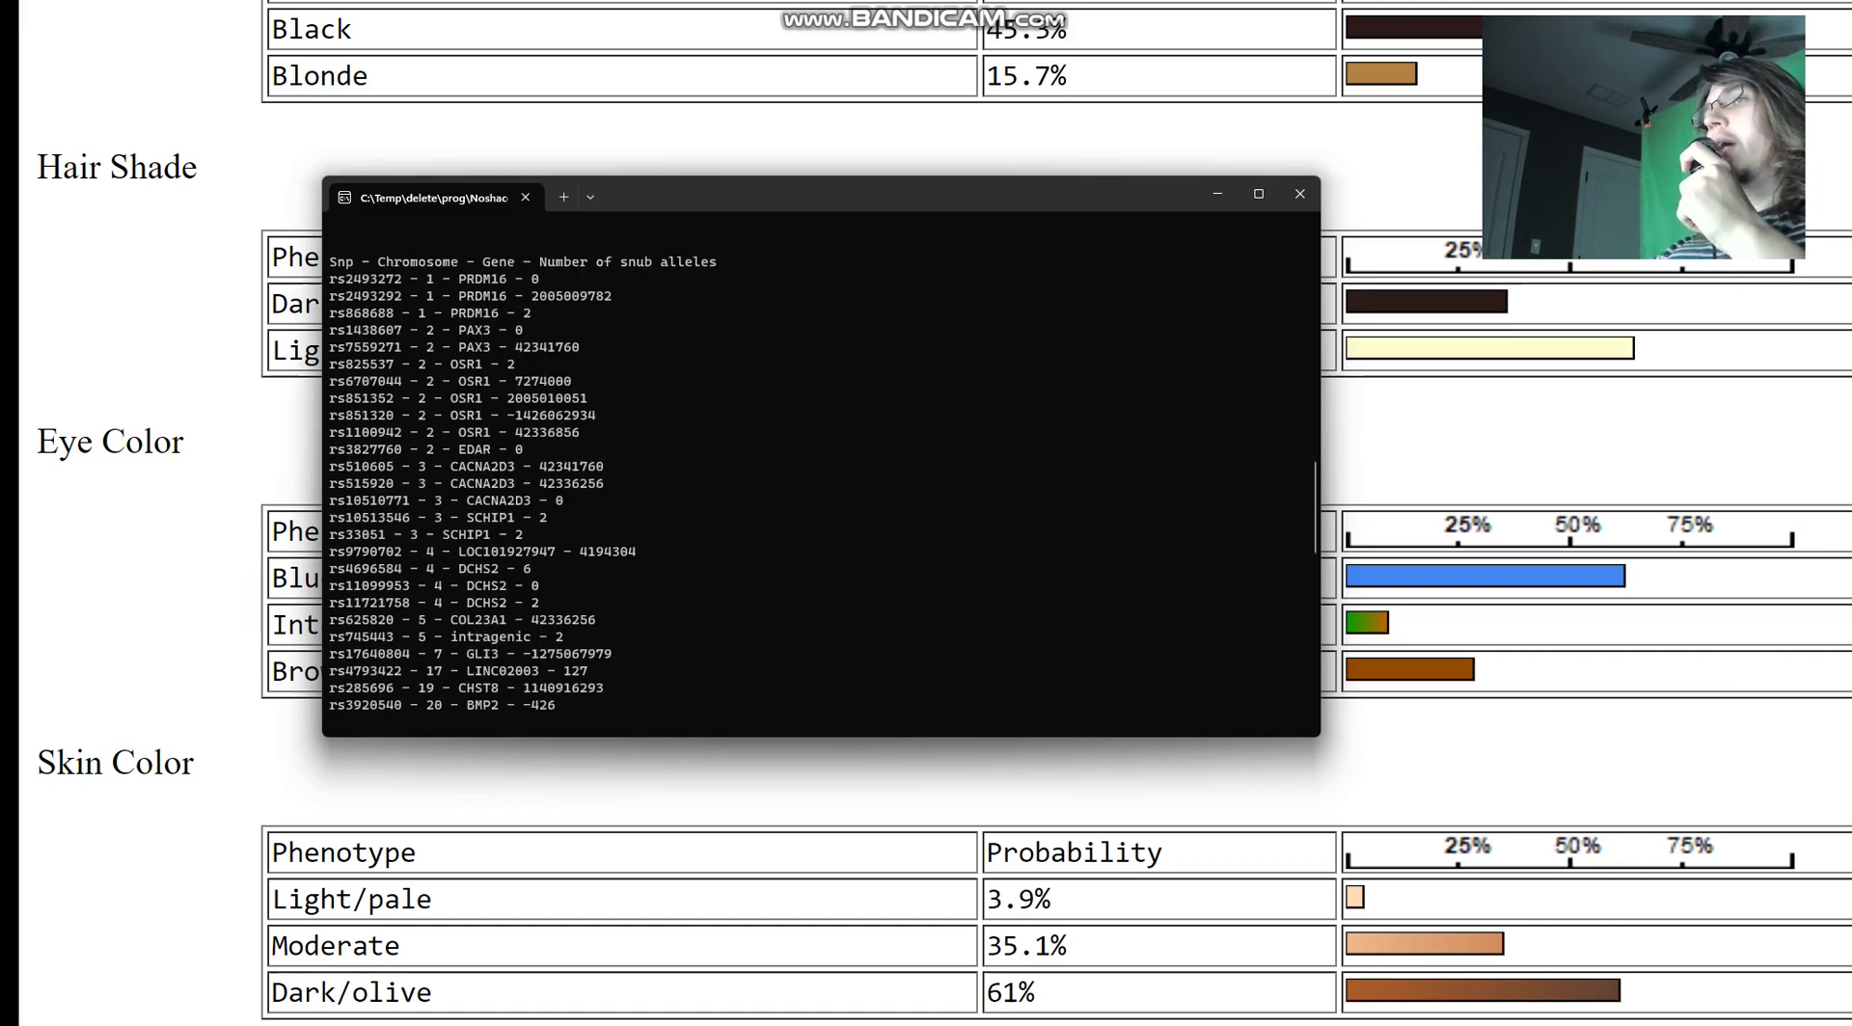
pyautogui.scroll(2, 820, 473)
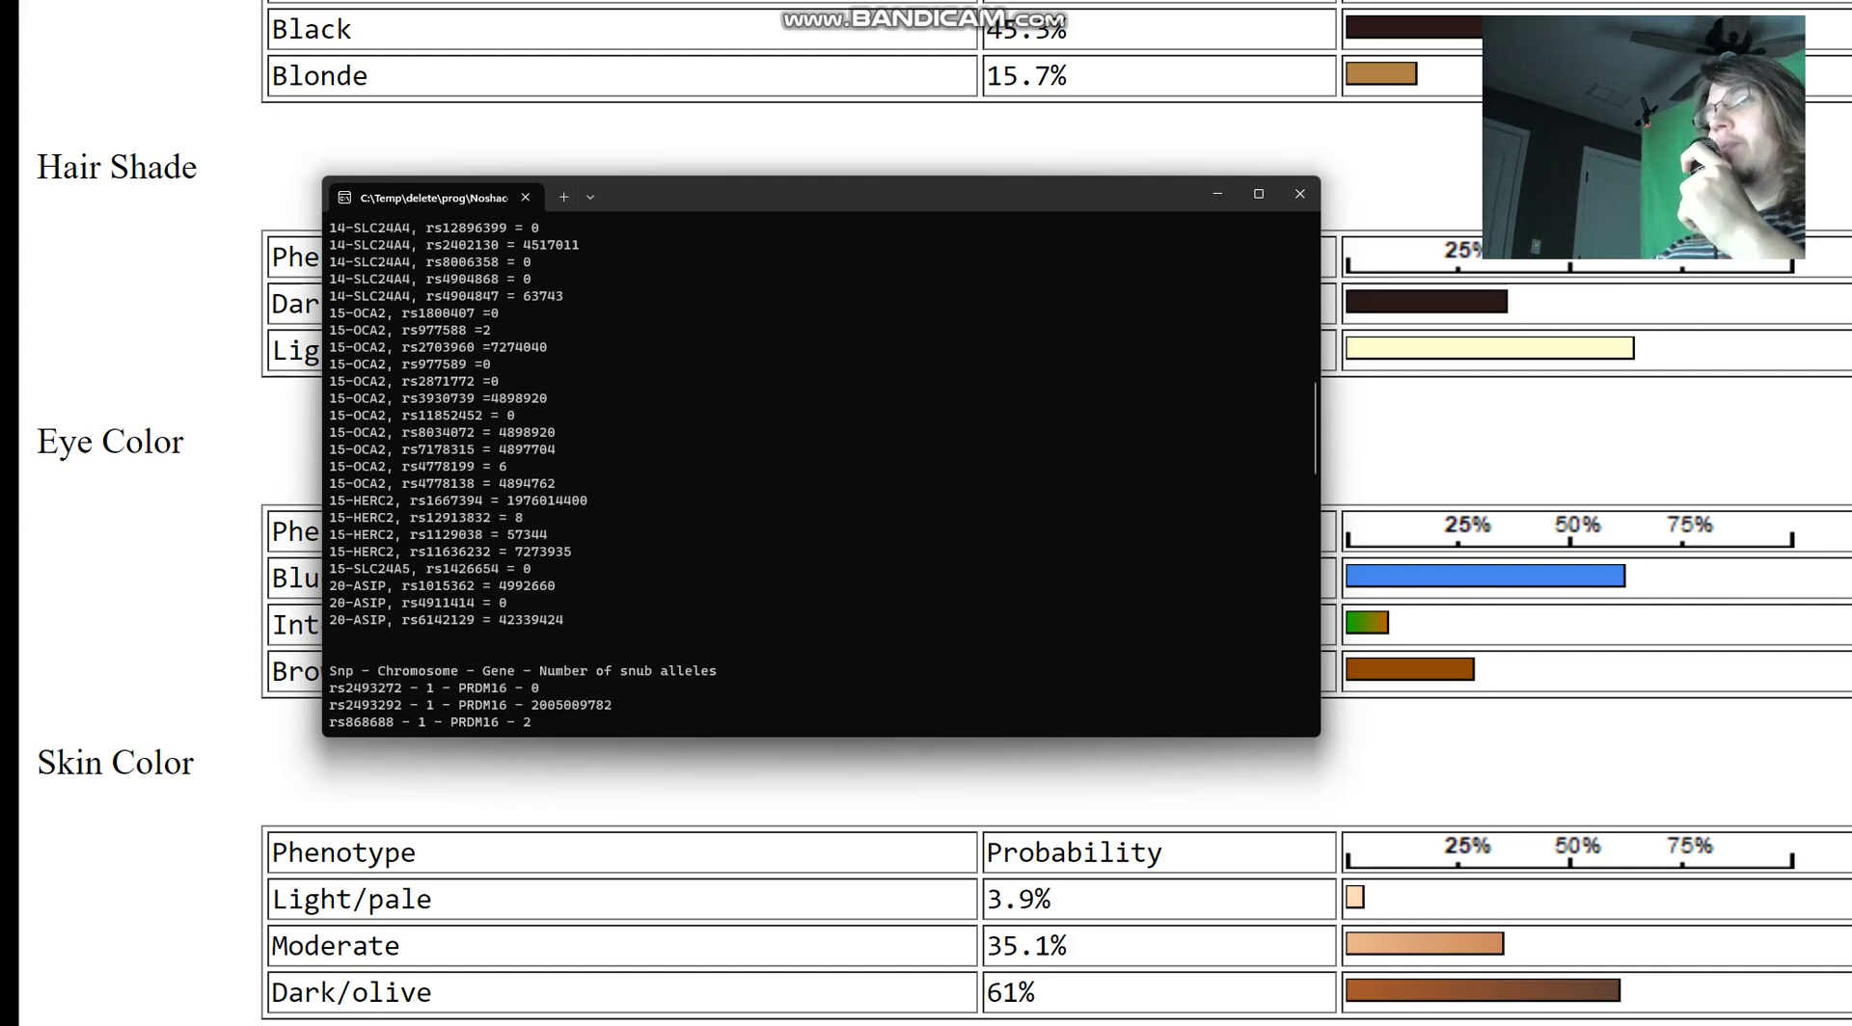
pyautogui.moveTo(587, 535)
pyautogui.mouseDown()
pyautogui.moveTo(332, 517)
pyautogui.moveTo(337, 450)
pyautogui.moveTo(620, 534)
pyautogui.mouseUp()
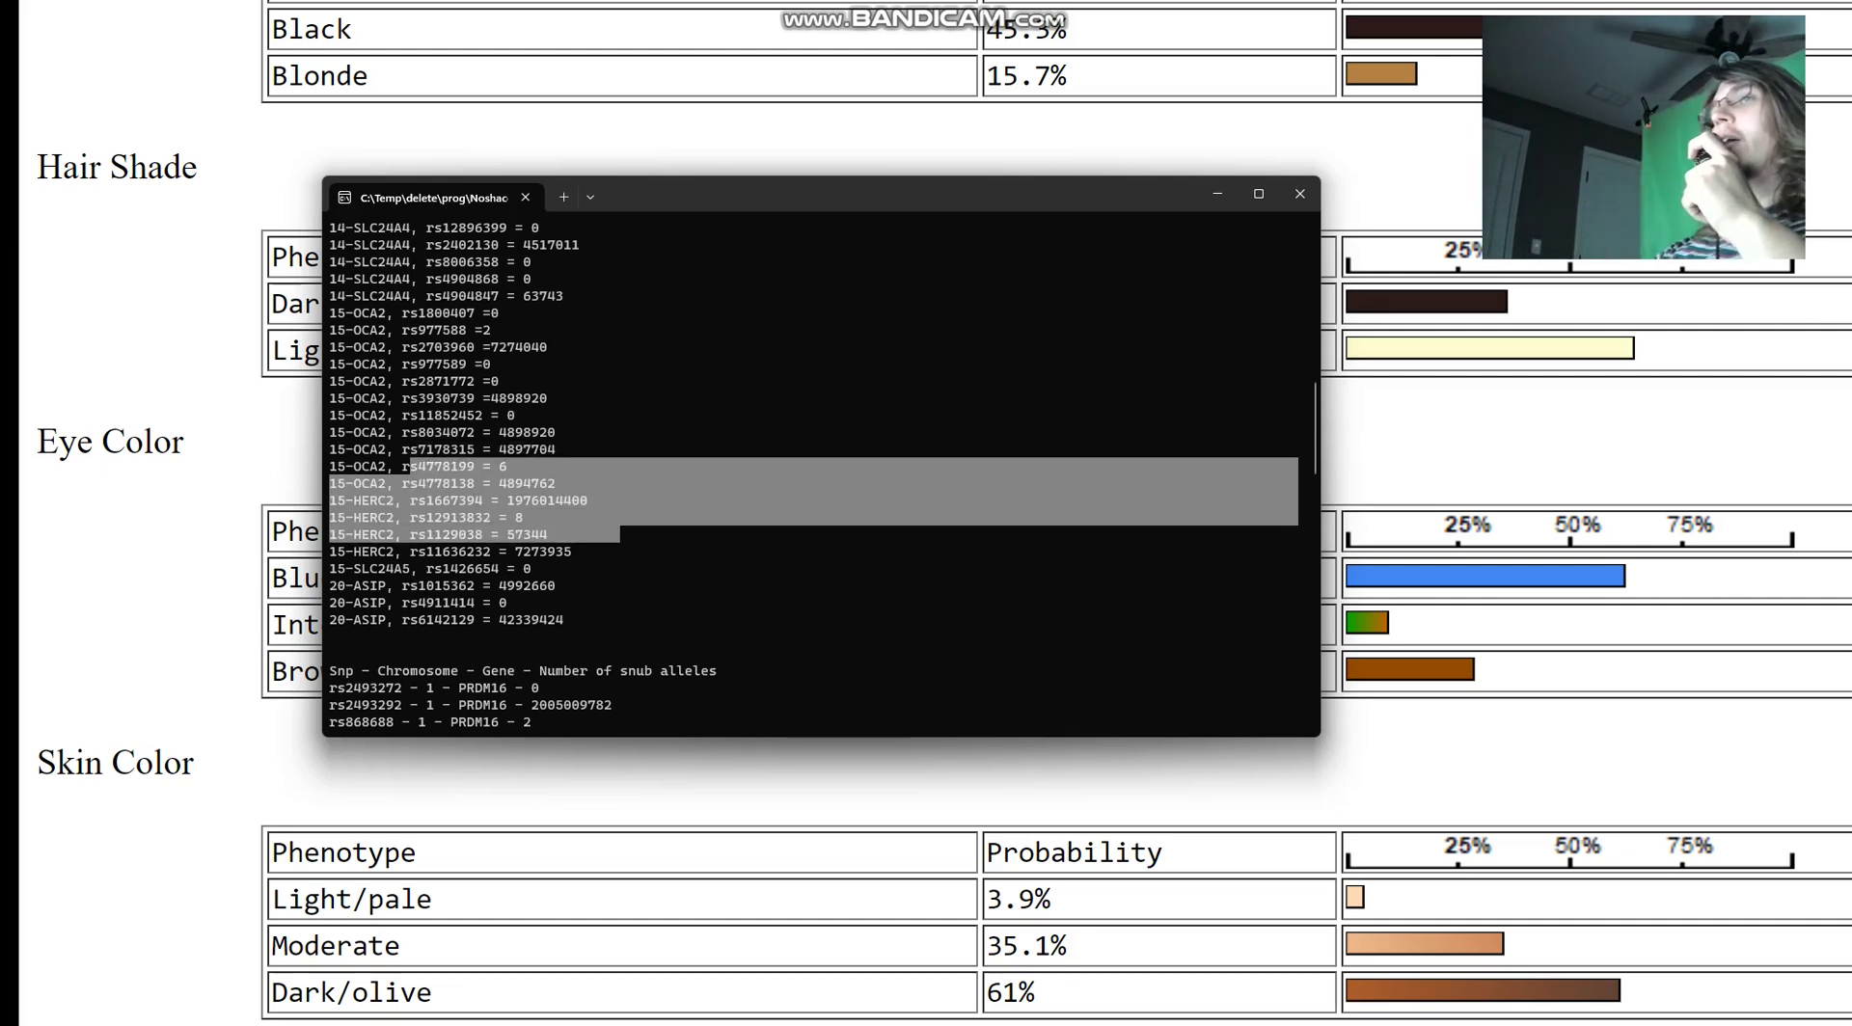
pyautogui.moveTo(387, 467); pyautogui.dragTo(635, 484)
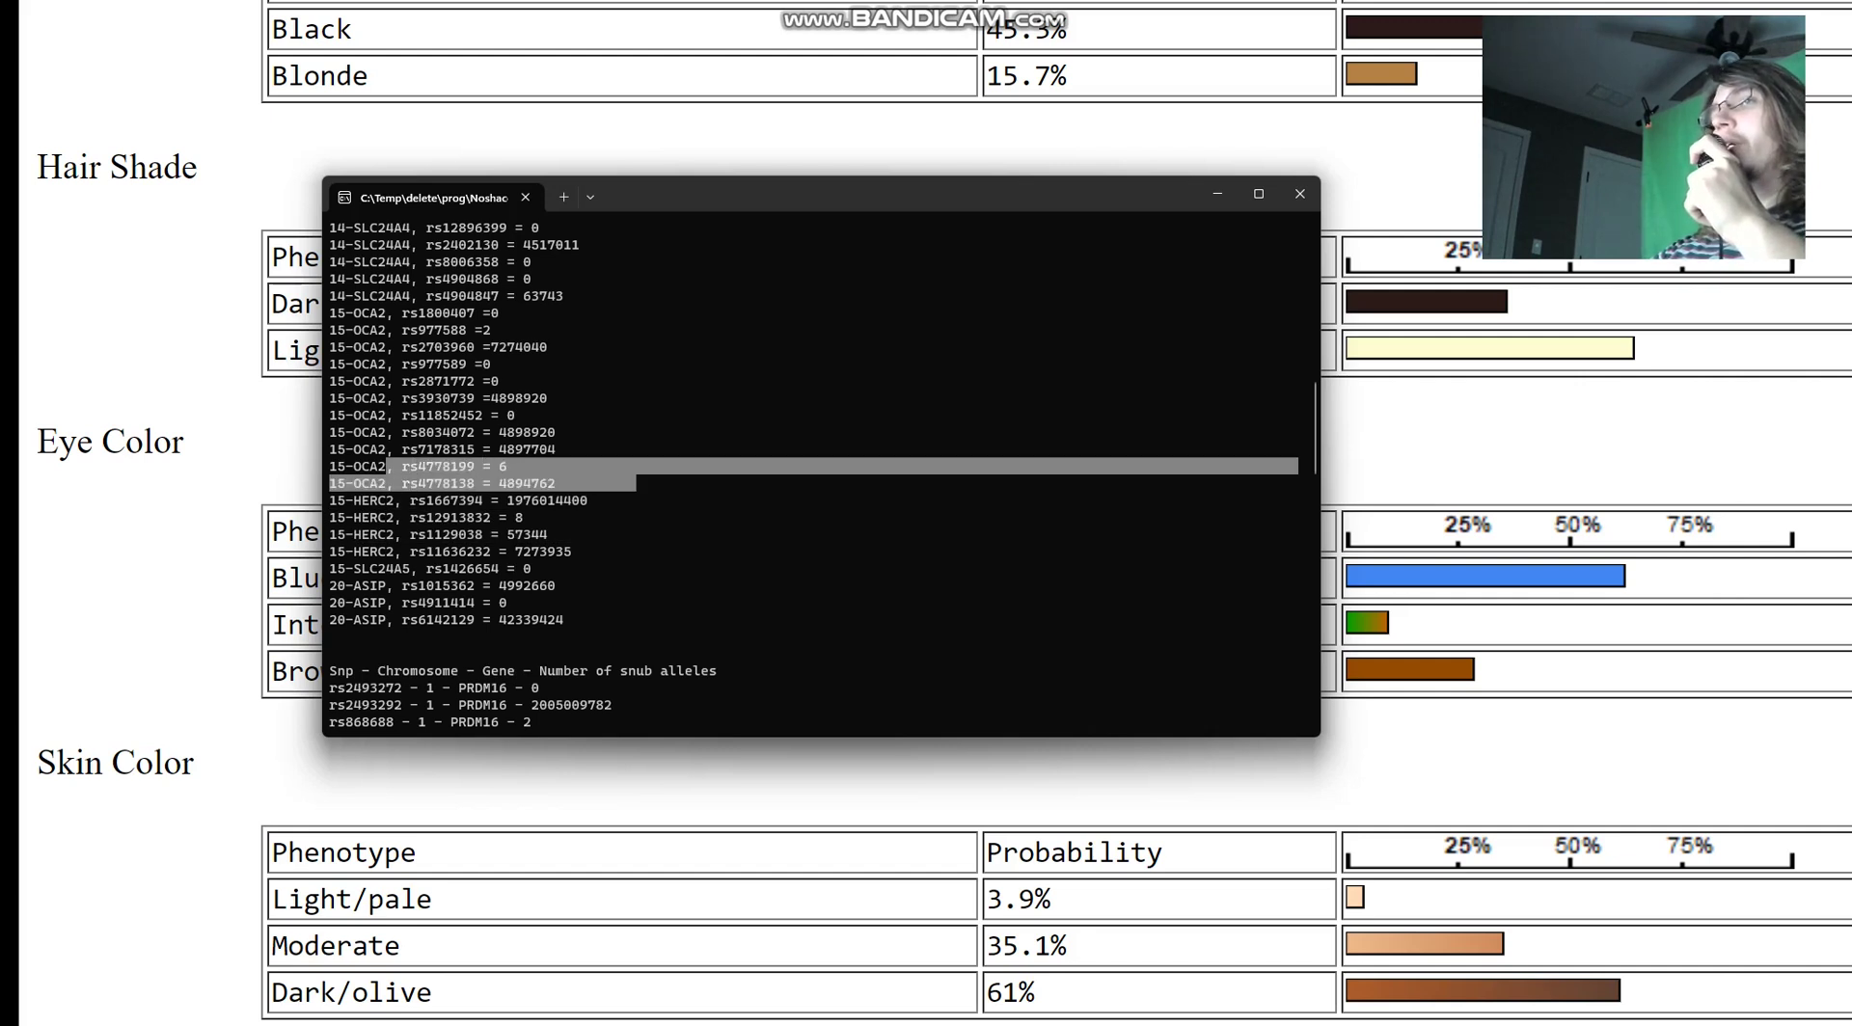
pyautogui.moveTo(402, 517); pyautogui.dragTo(628, 534)
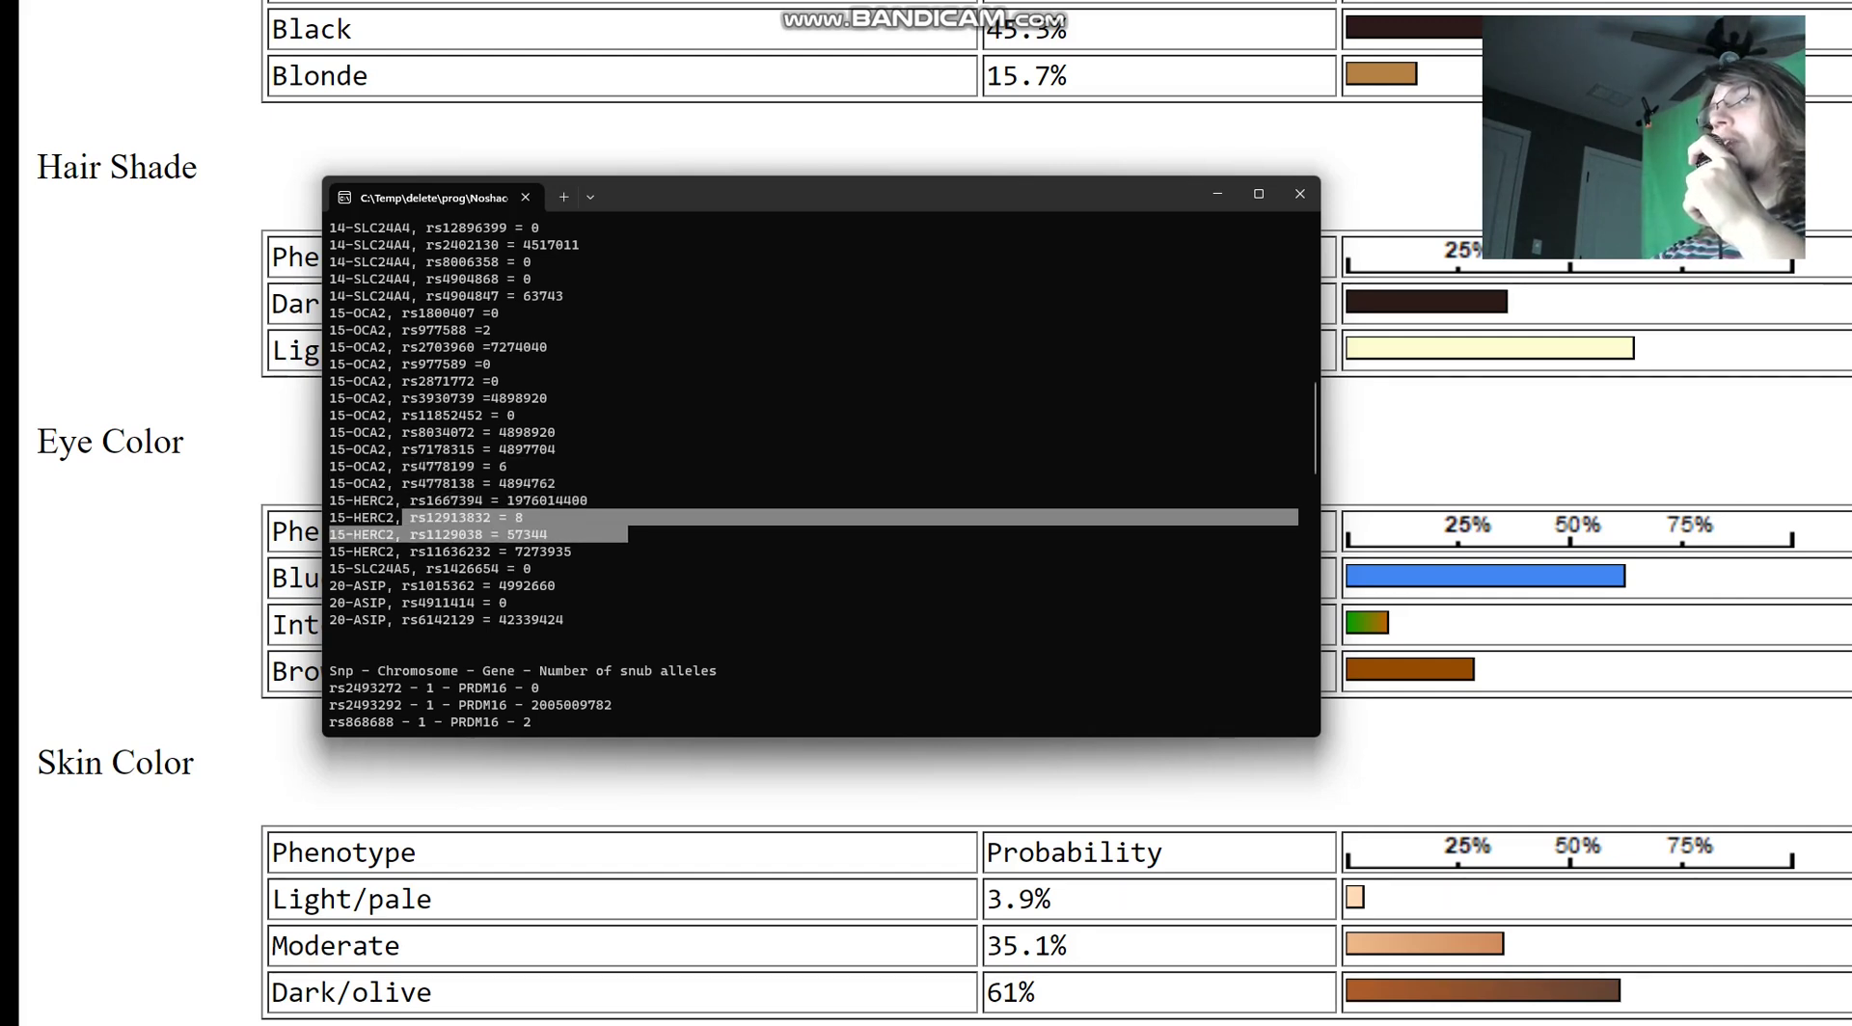
pyautogui.moveTo(396, 552); pyautogui.dragTo(684, 552)
pyautogui.moveTo(378, 313); pyautogui.dragTo(628, 313)
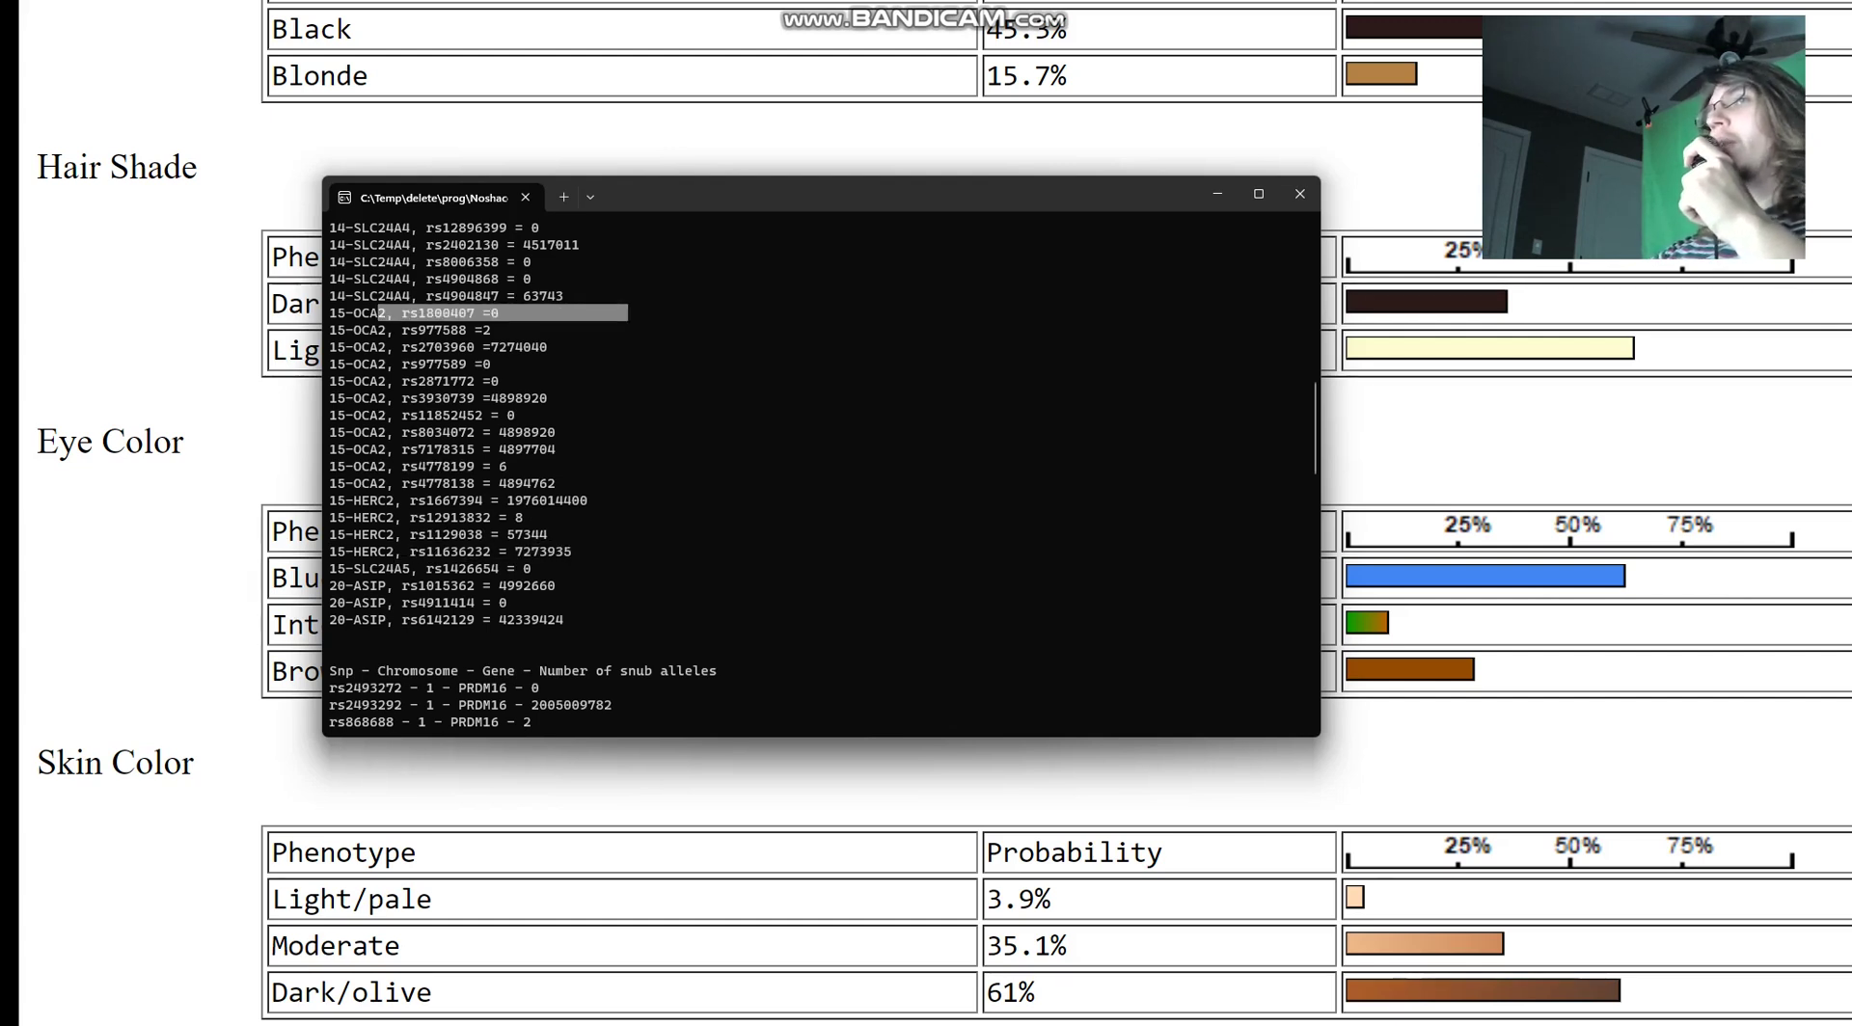
pyautogui.moveTo(333, 432); pyautogui.dragTo(333, 365)
pyautogui.click(333, 365)
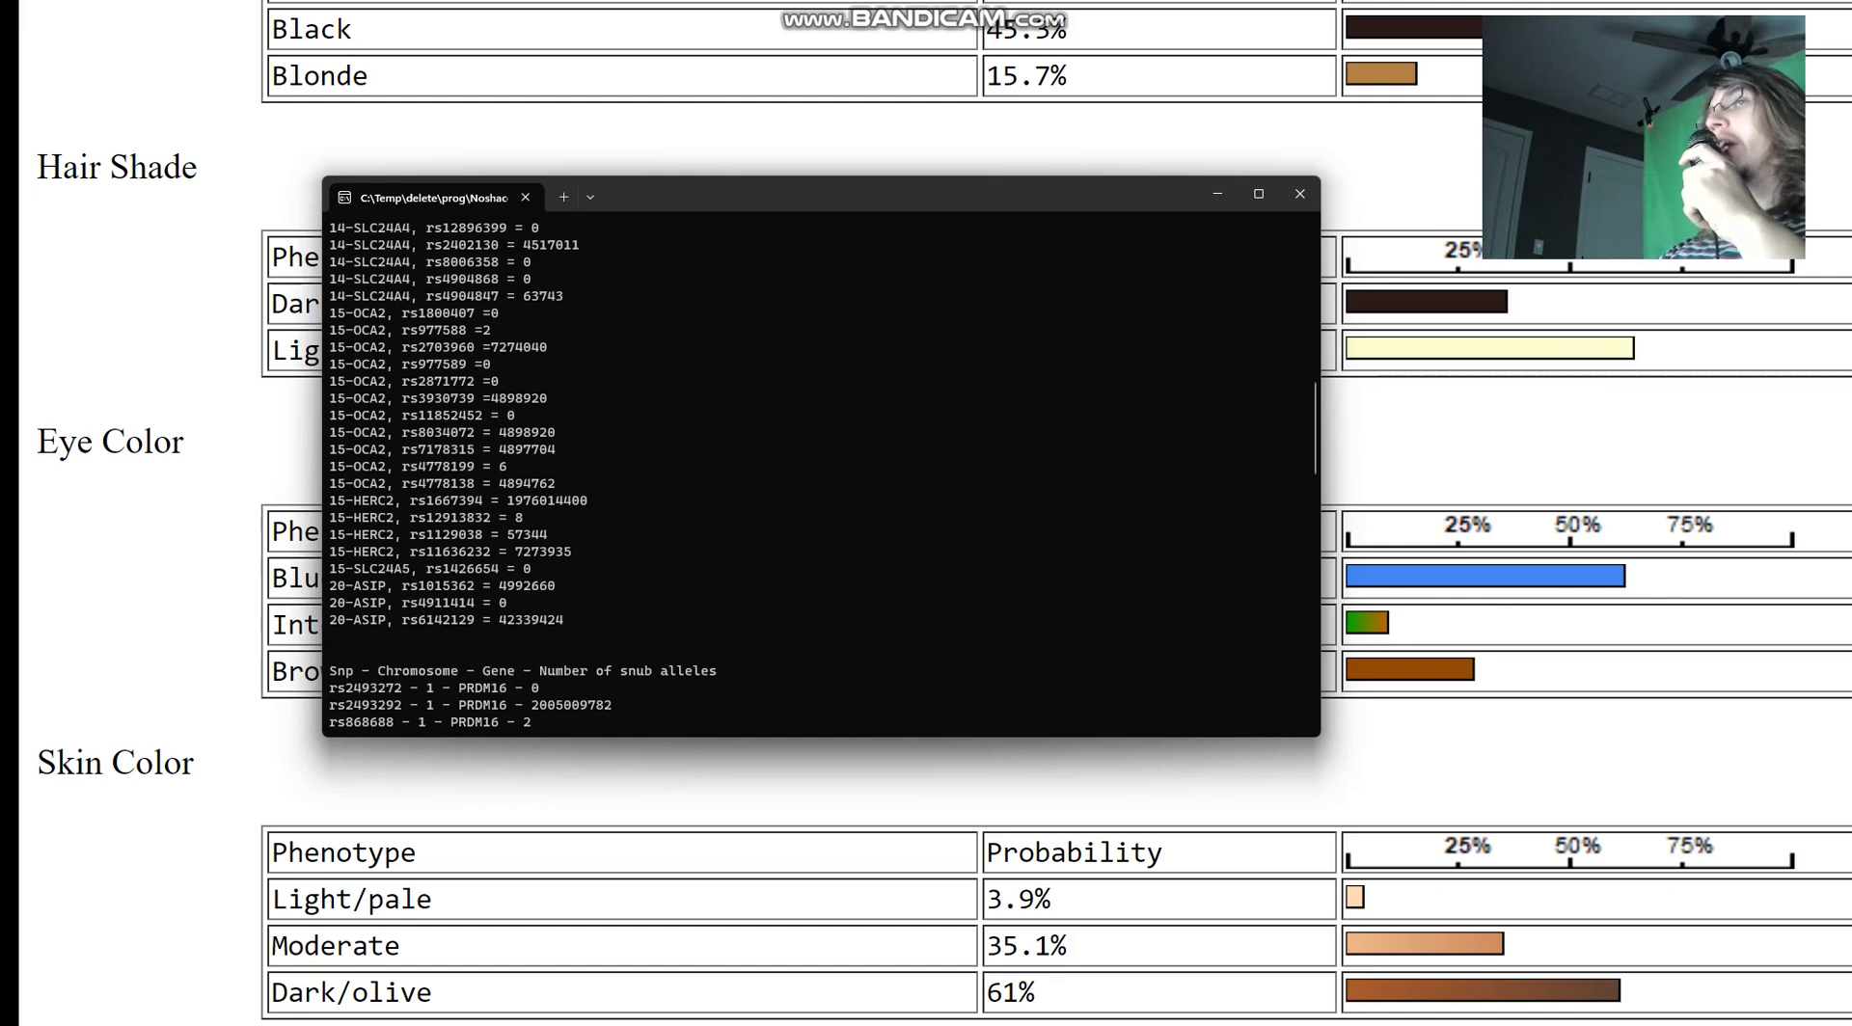
pyautogui.moveTo(386, 365); pyautogui.dragTo(531, 382)
pyautogui.scroll(7, 813, 478)
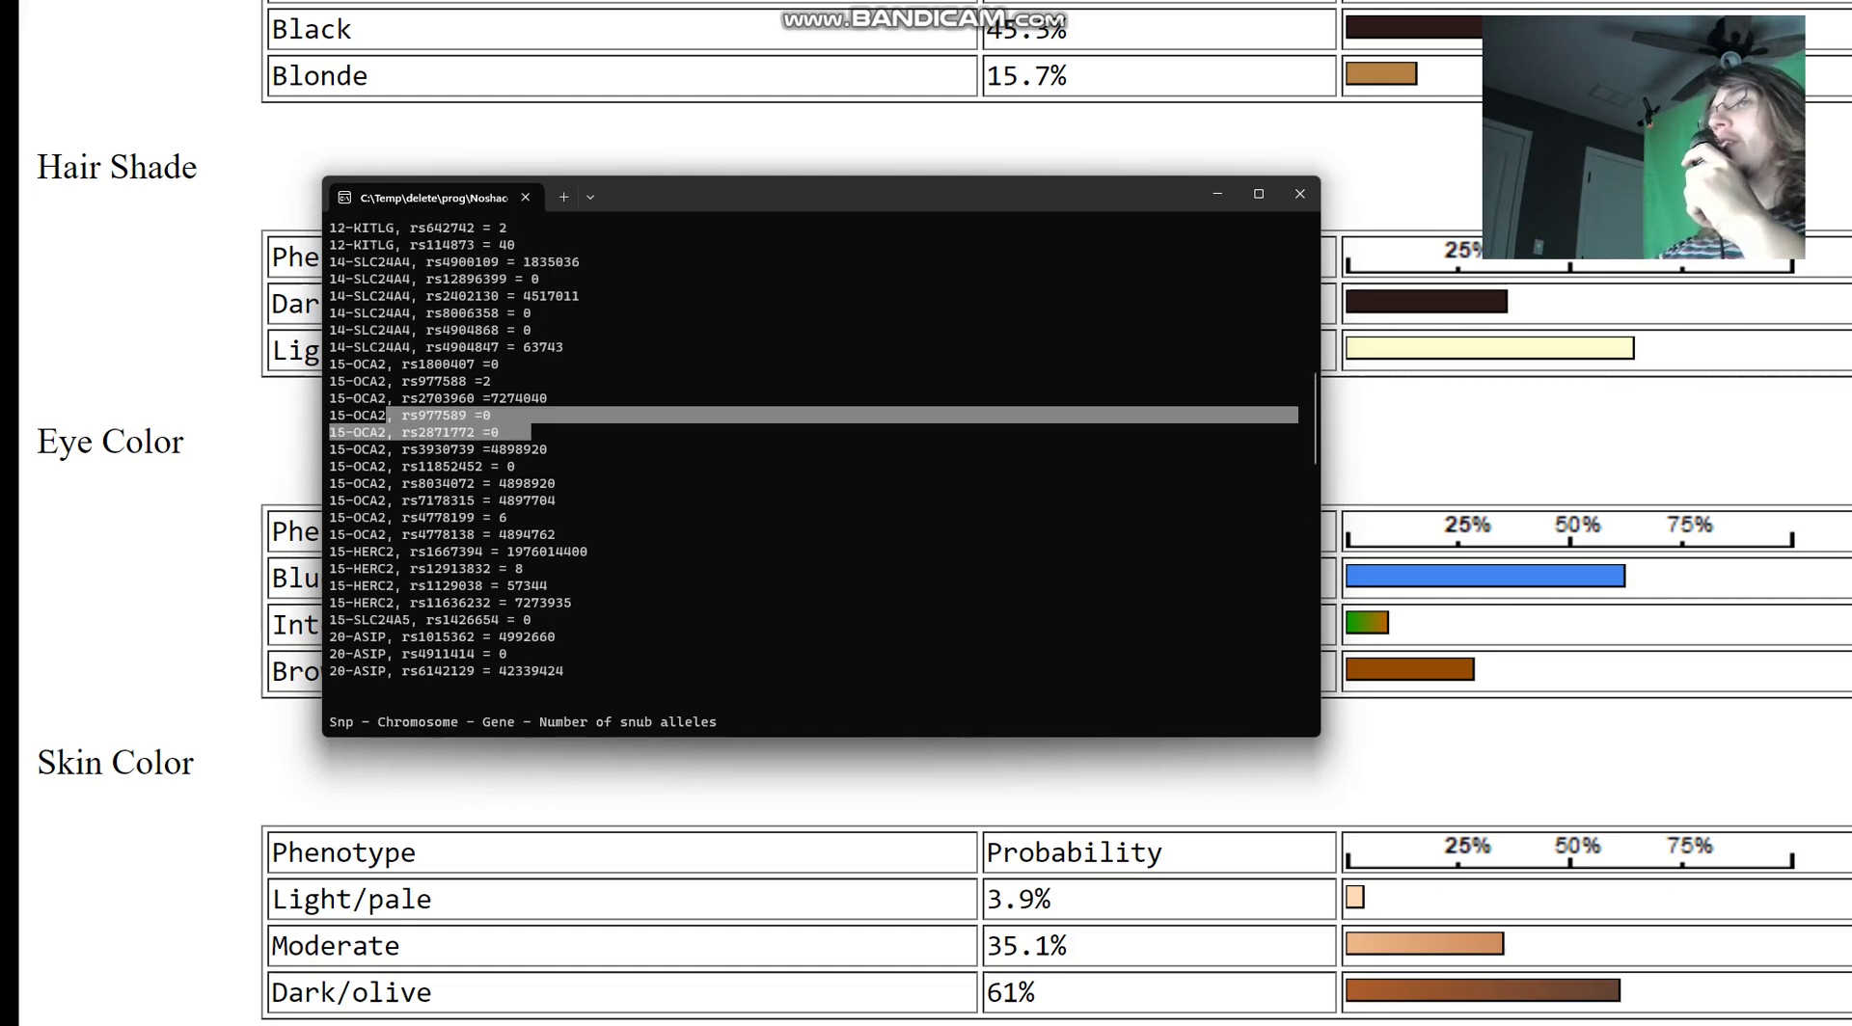
pyautogui.scroll(-10, 813, 478)
pyautogui.scroll(-15, 821, 473)
pyautogui.scroll(10, 821, 474)
pyautogui.scroll(16, 813, 477)
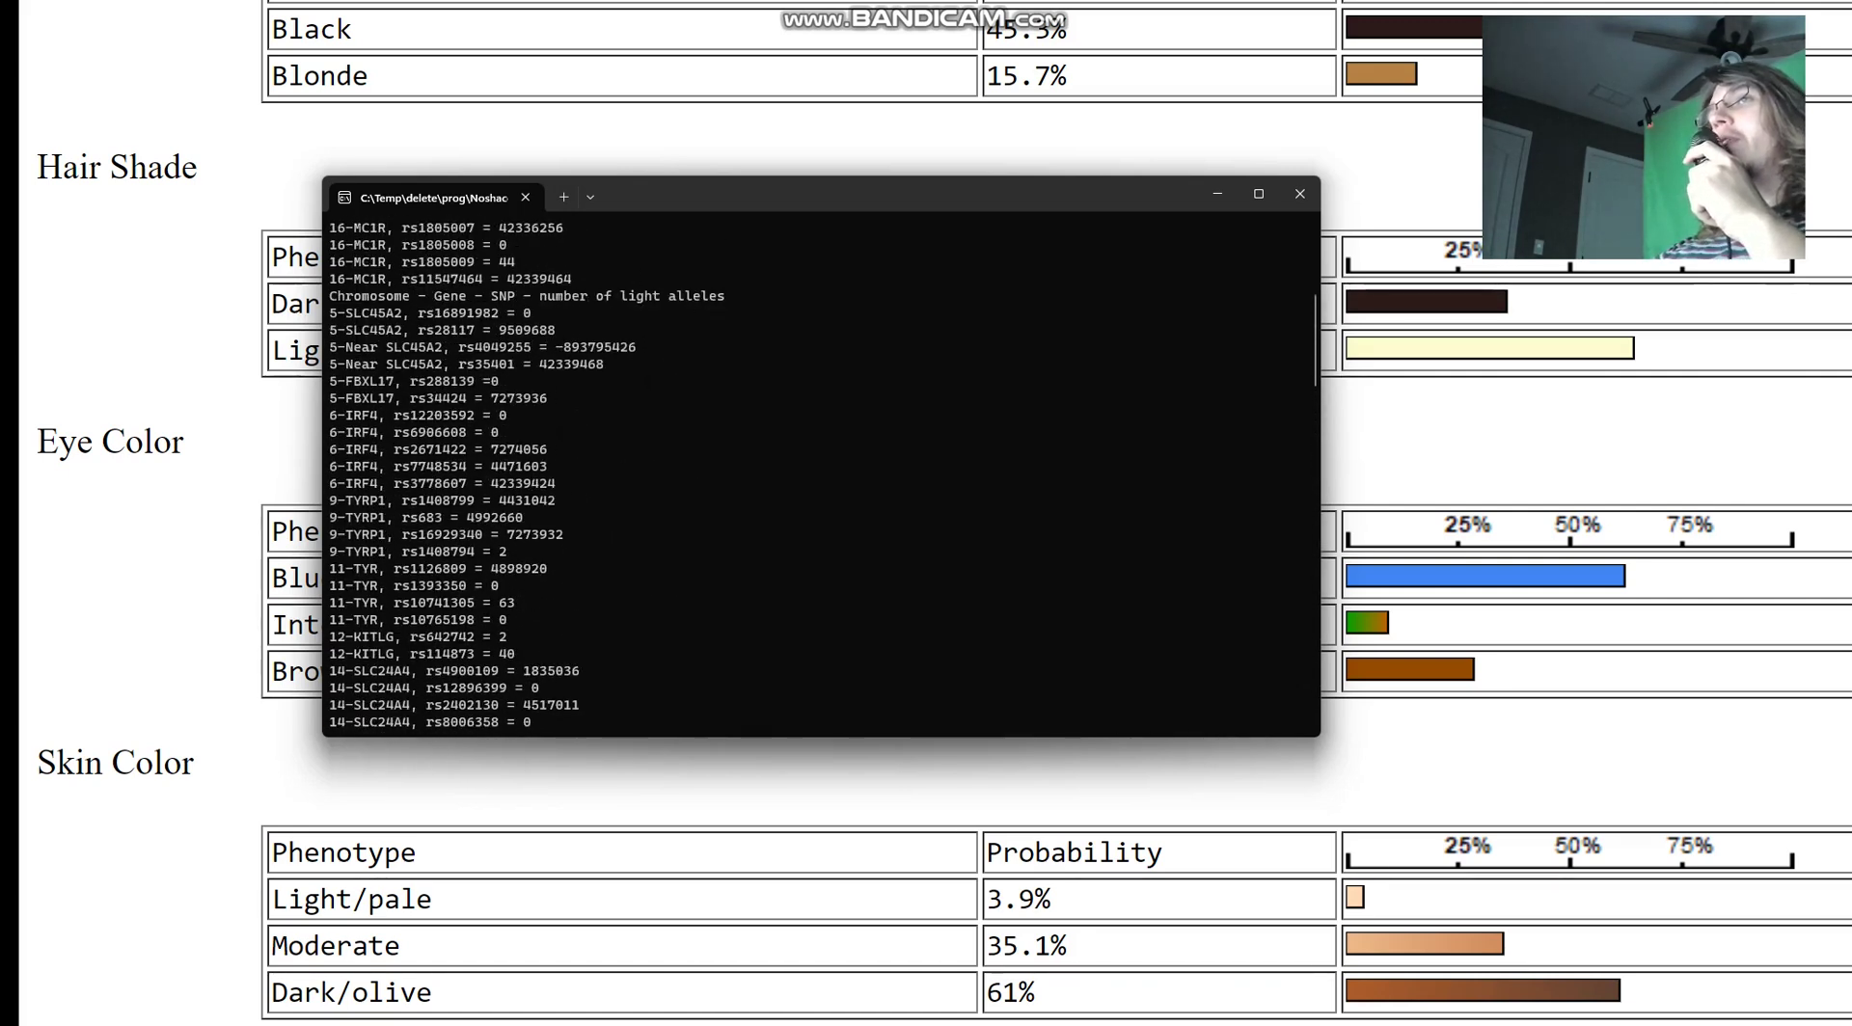
pyautogui.moveTo(385, 313); pyautogui.dragTo(571, 312)
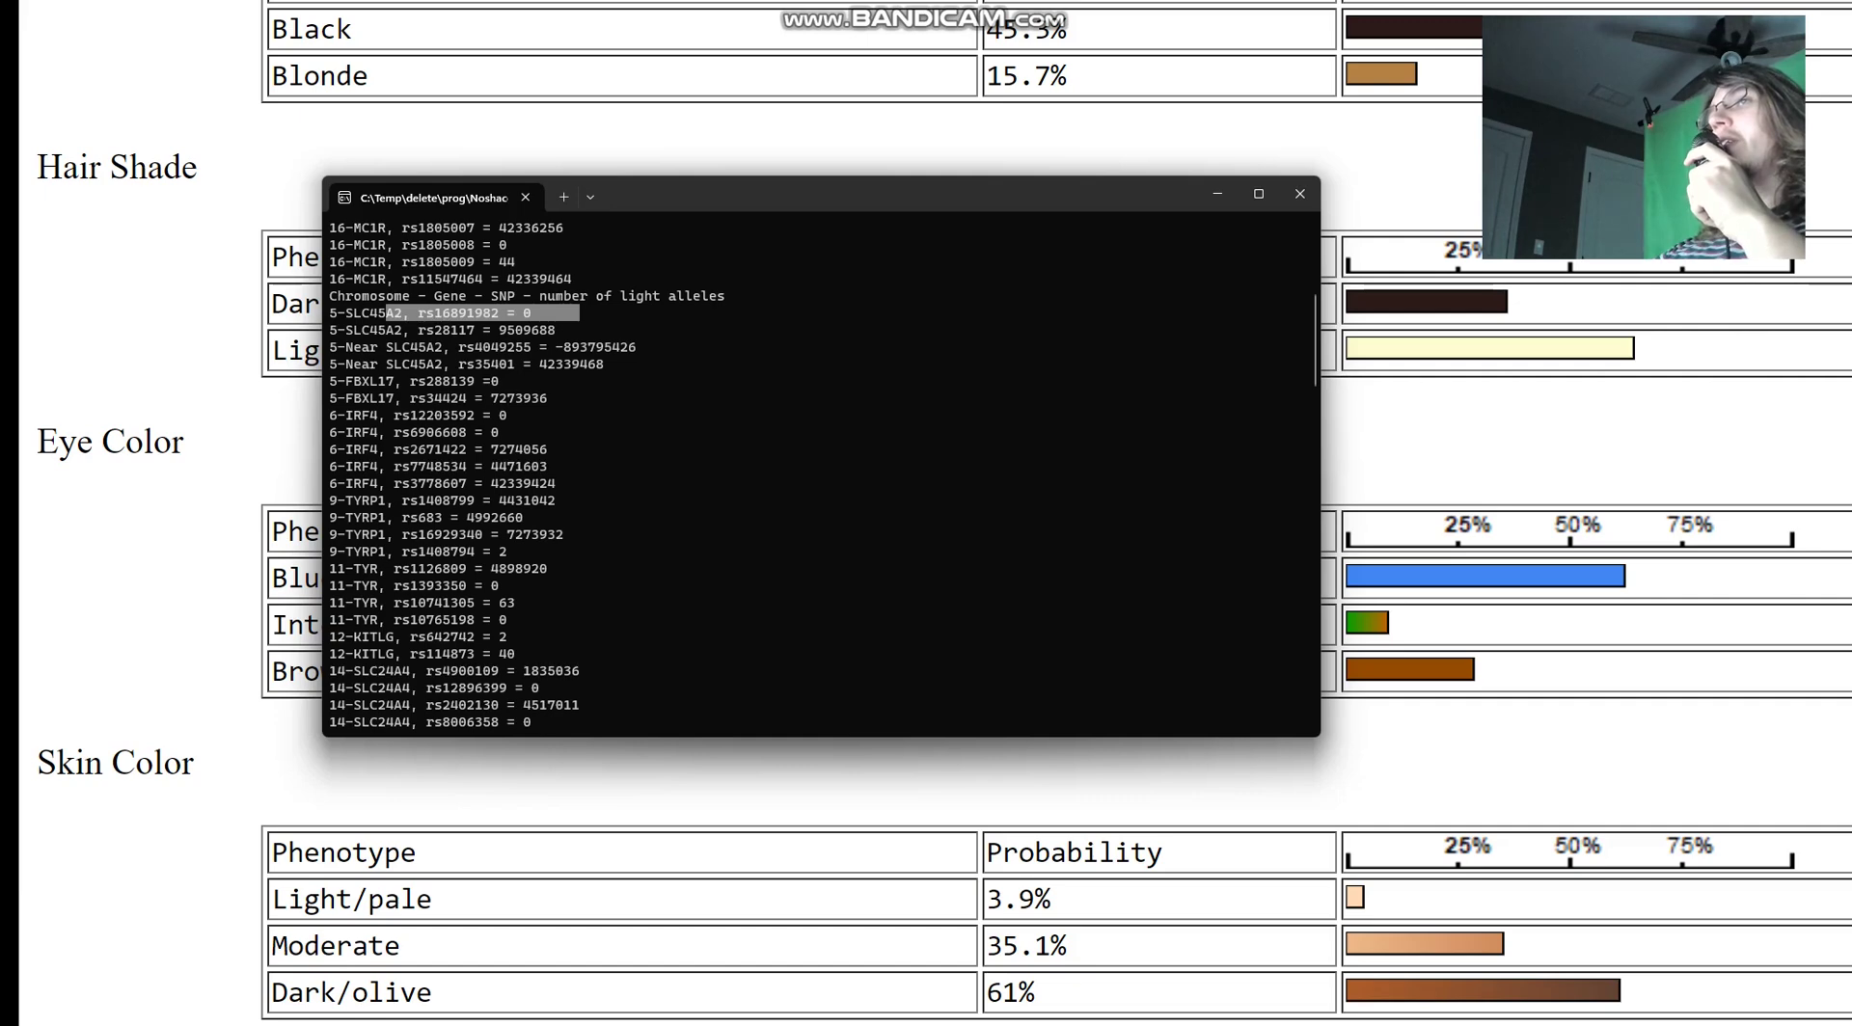
pyautogui.scroll(7, 820, 473)
pyautogui.moveTo(519, 587); pyautogui.dragTo(331, 553)
pyautogui.scroll(-20, 821, 474)
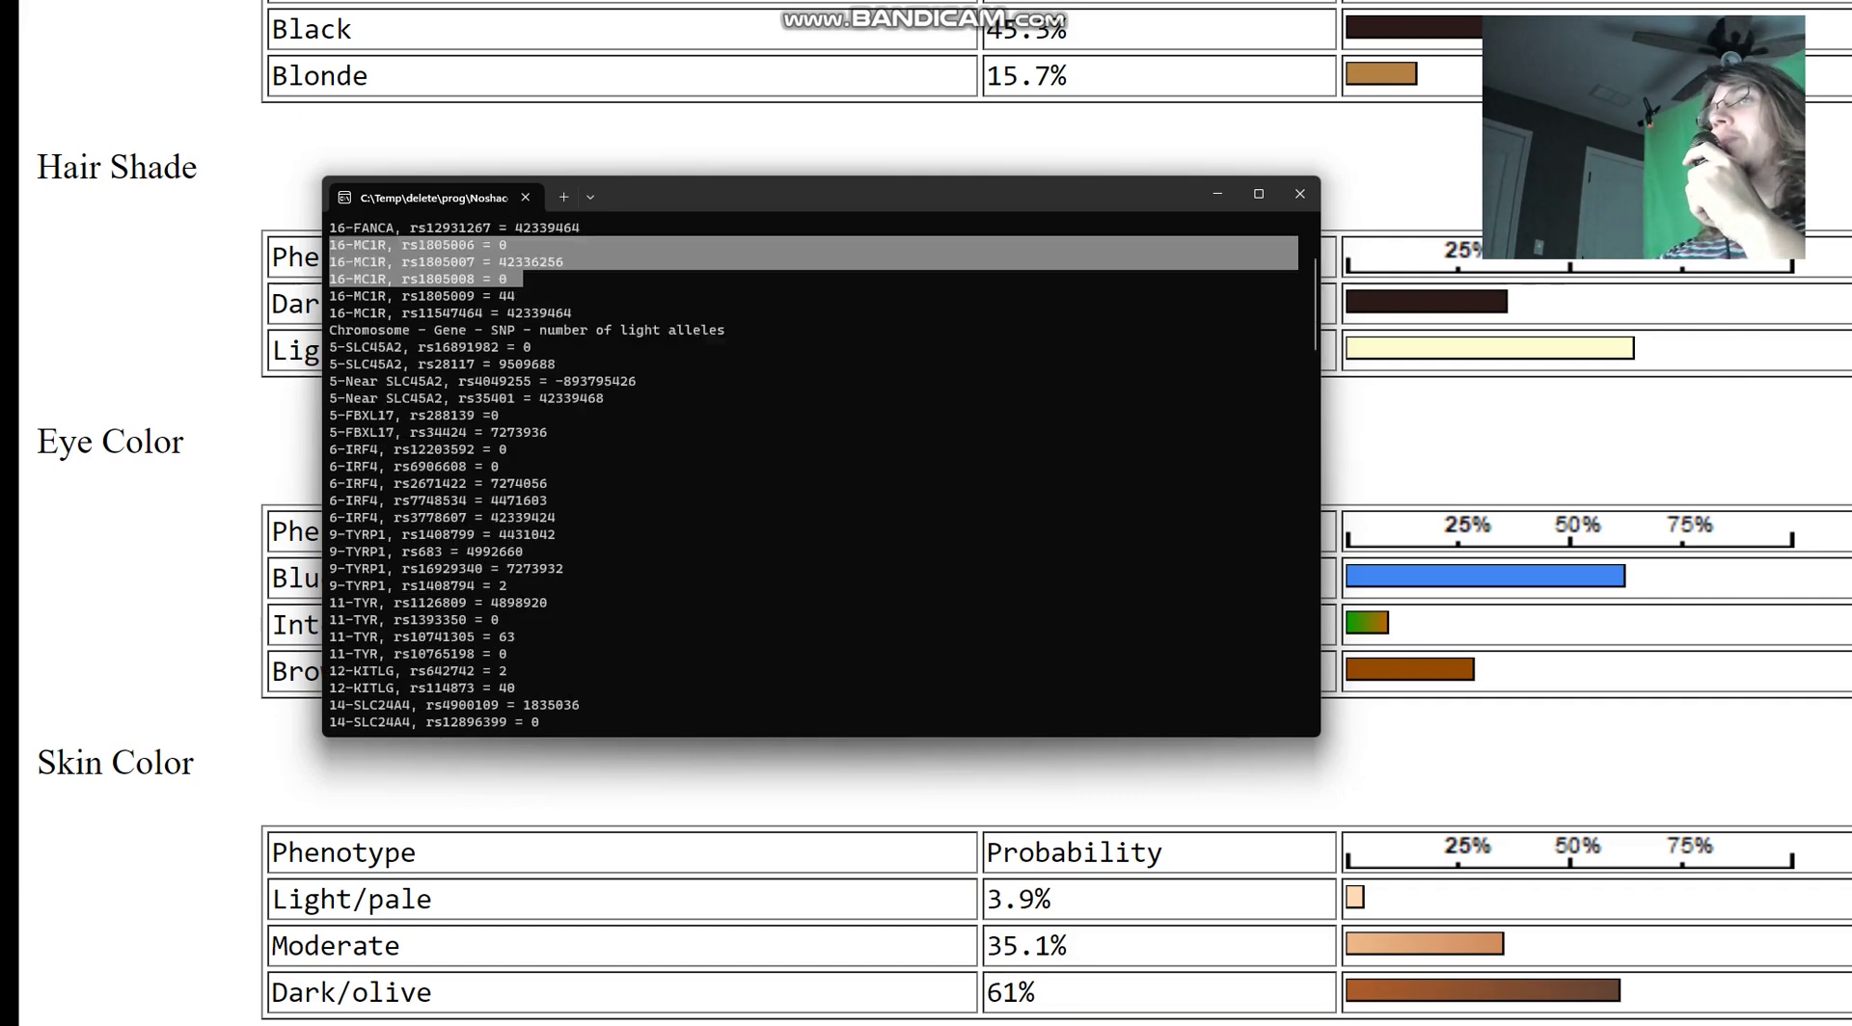
pyautogui.scroll(7, 821, 473)
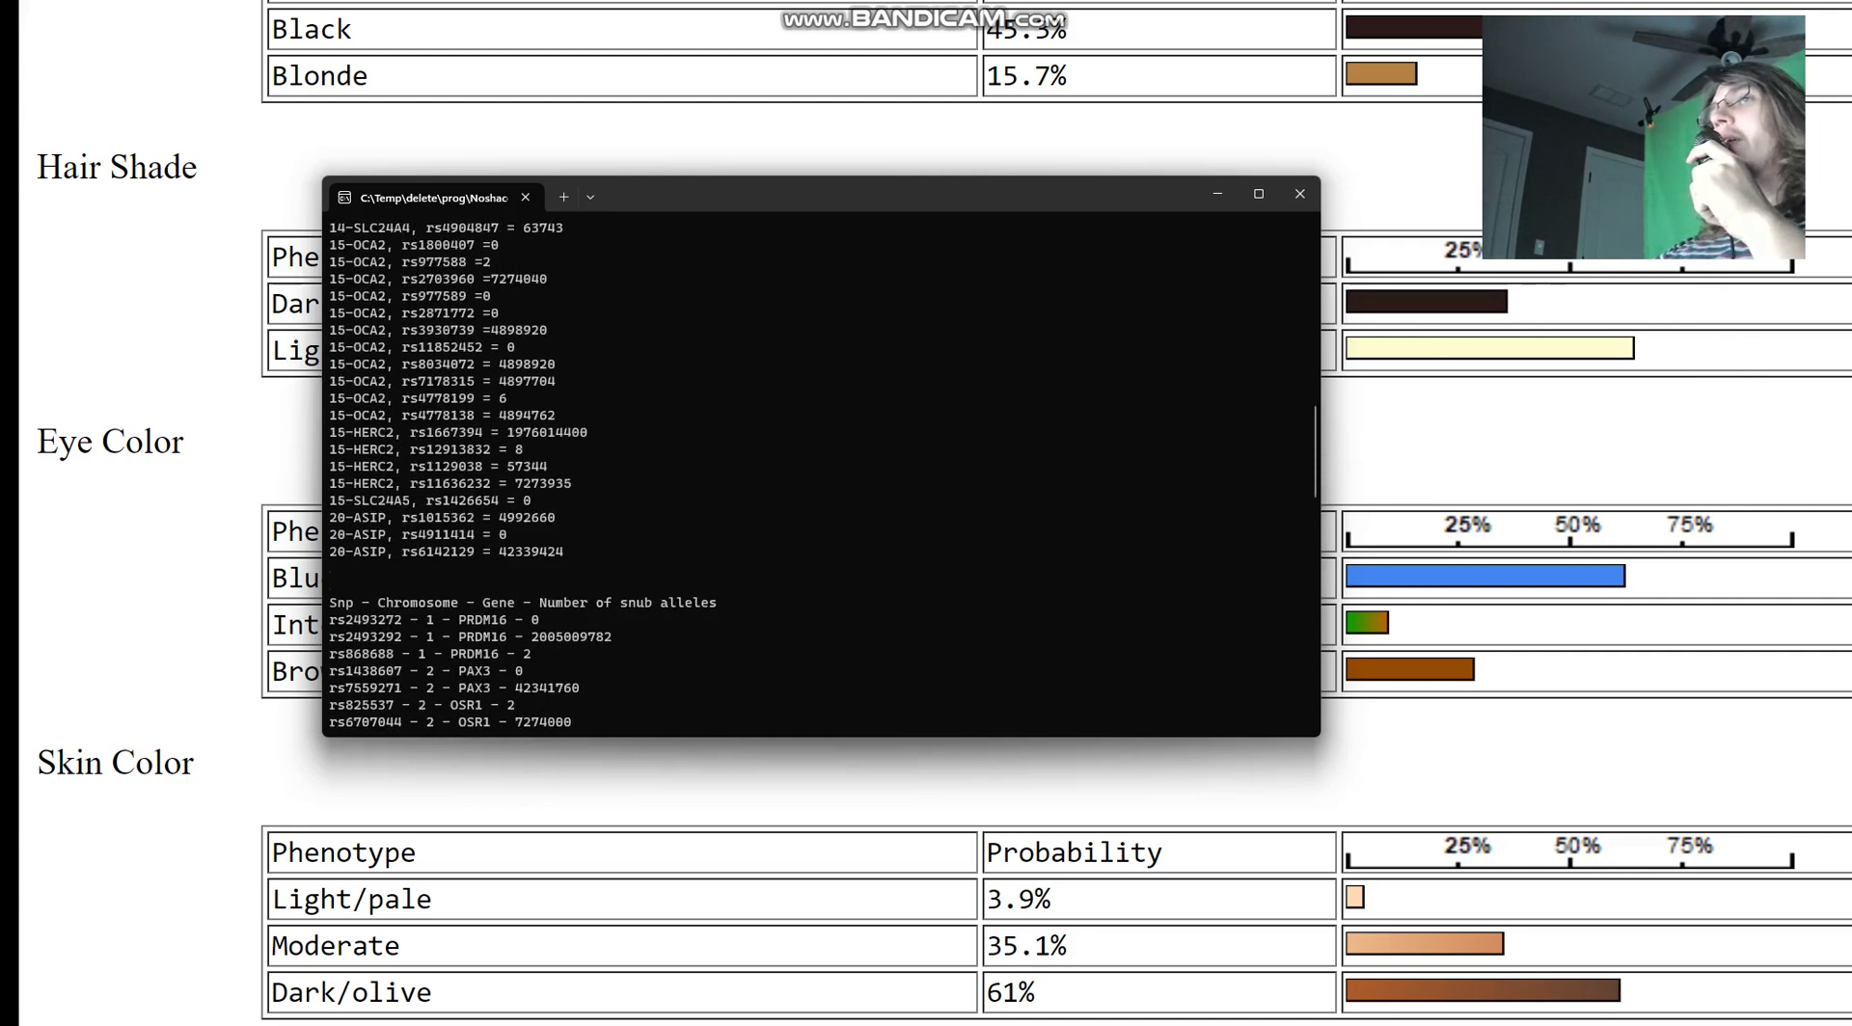
pyautogui.scroll(-7, 821, 474)
pyautogui.scroll(5, 821, 474)
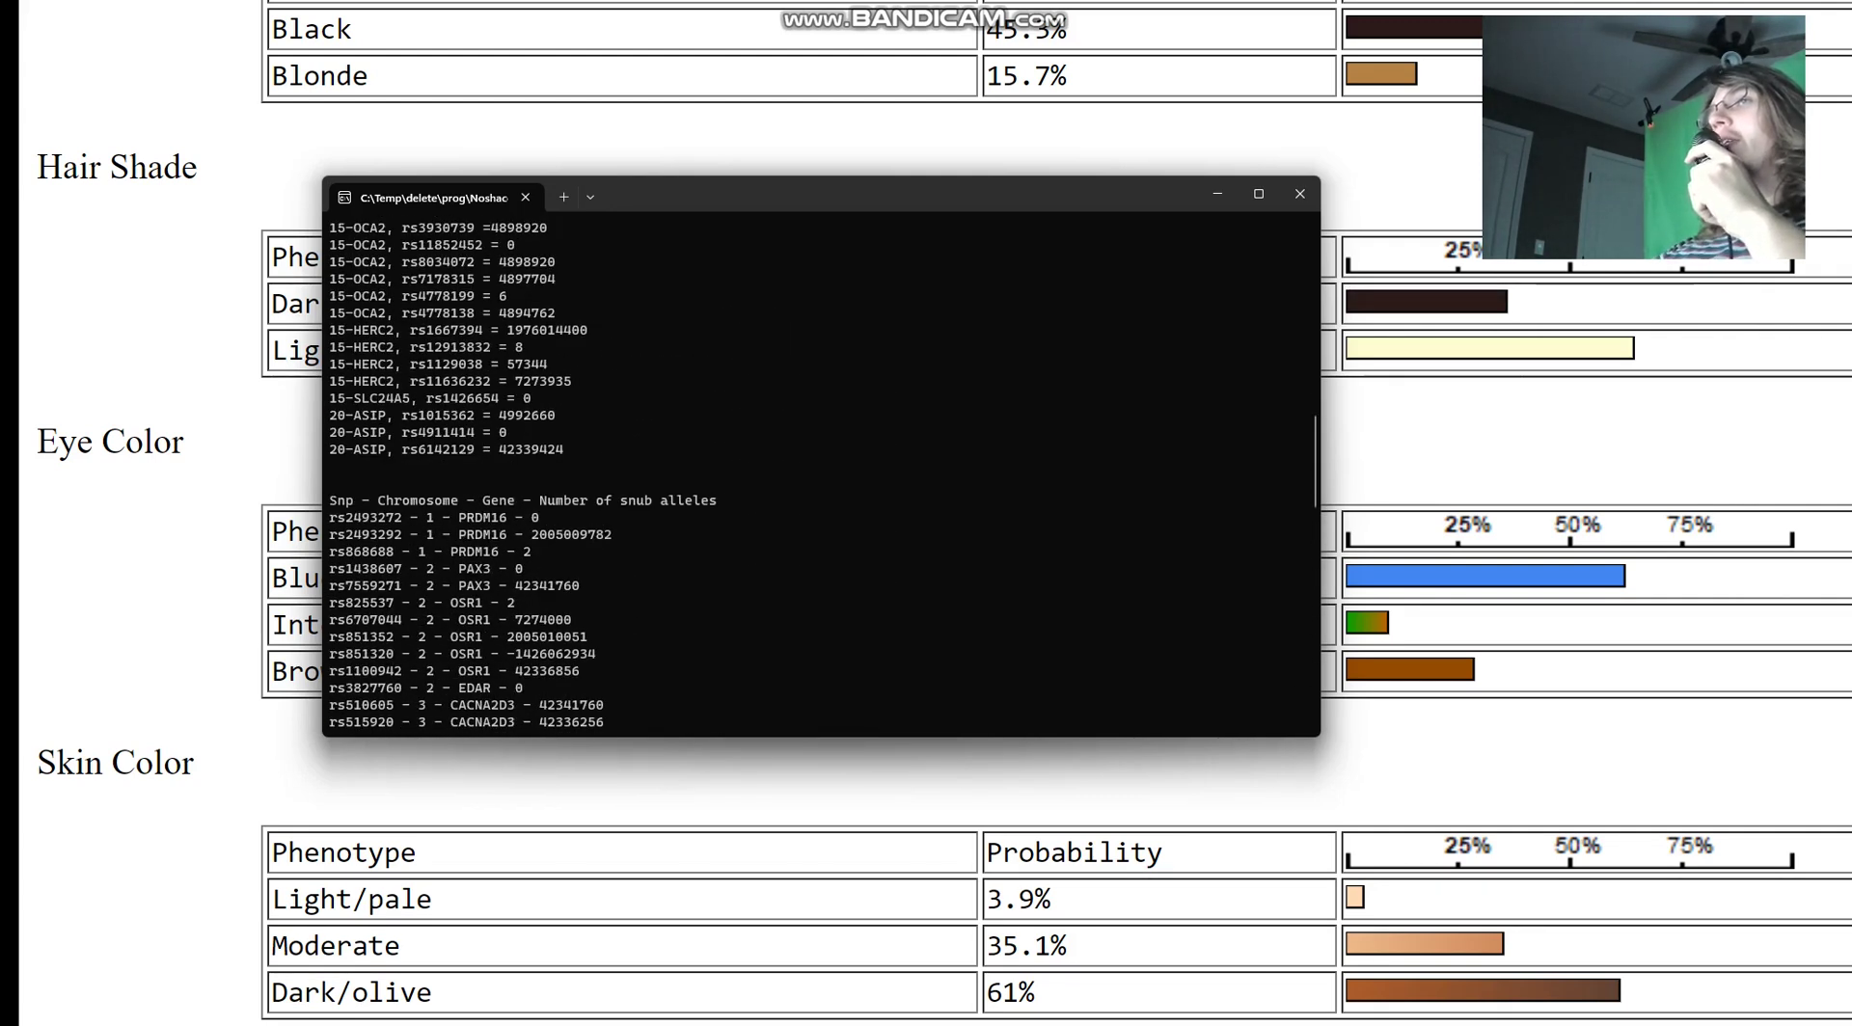
pyautogui.moveTo(332, 398); pyautogui.dragTo(496, 296)
pyautogui.scroll(10, 531, 313)
pyautogui.scroll(-15, 497, 296)
pyautogui.scroll(-12, 821, 474)
pyautogui.scroll(14, 820, 473)
pyautogui.scroll(3, 821, 474)
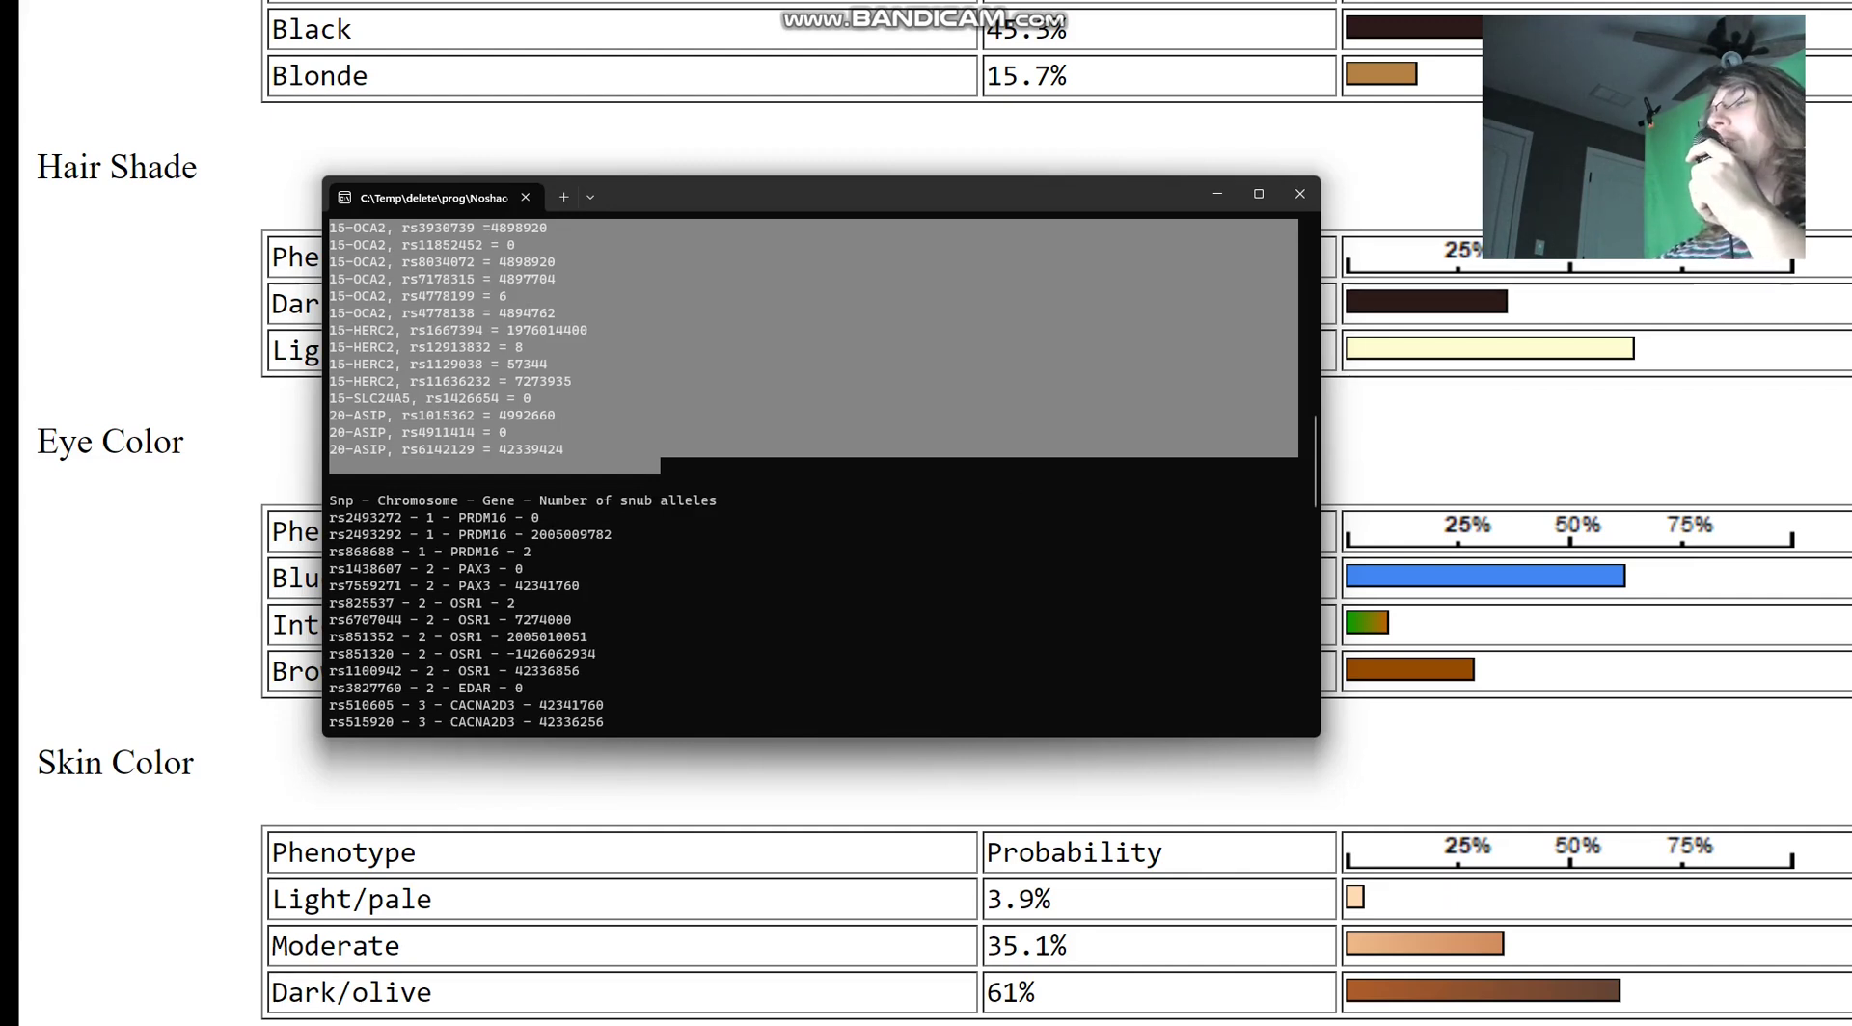
pyautogui.press('Escape')
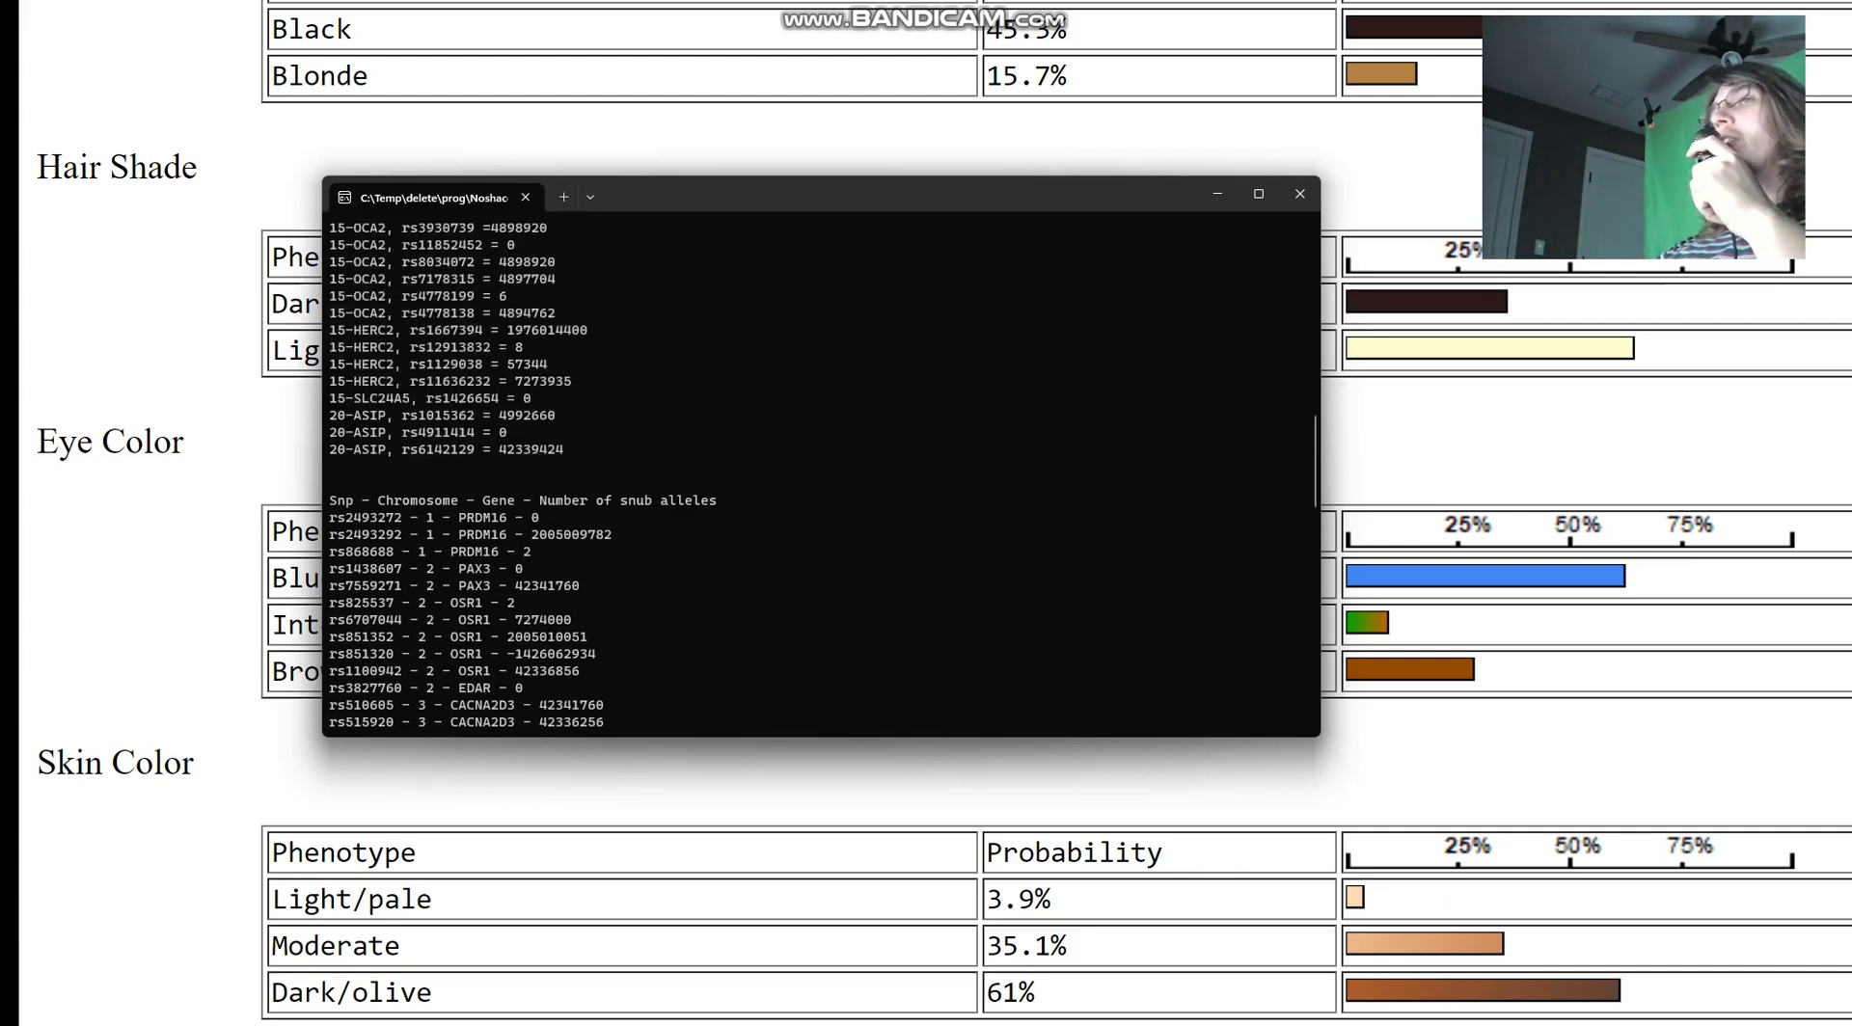
pyautogui.moveTo(579, 397); pyautogui.dragTo(329, 398)
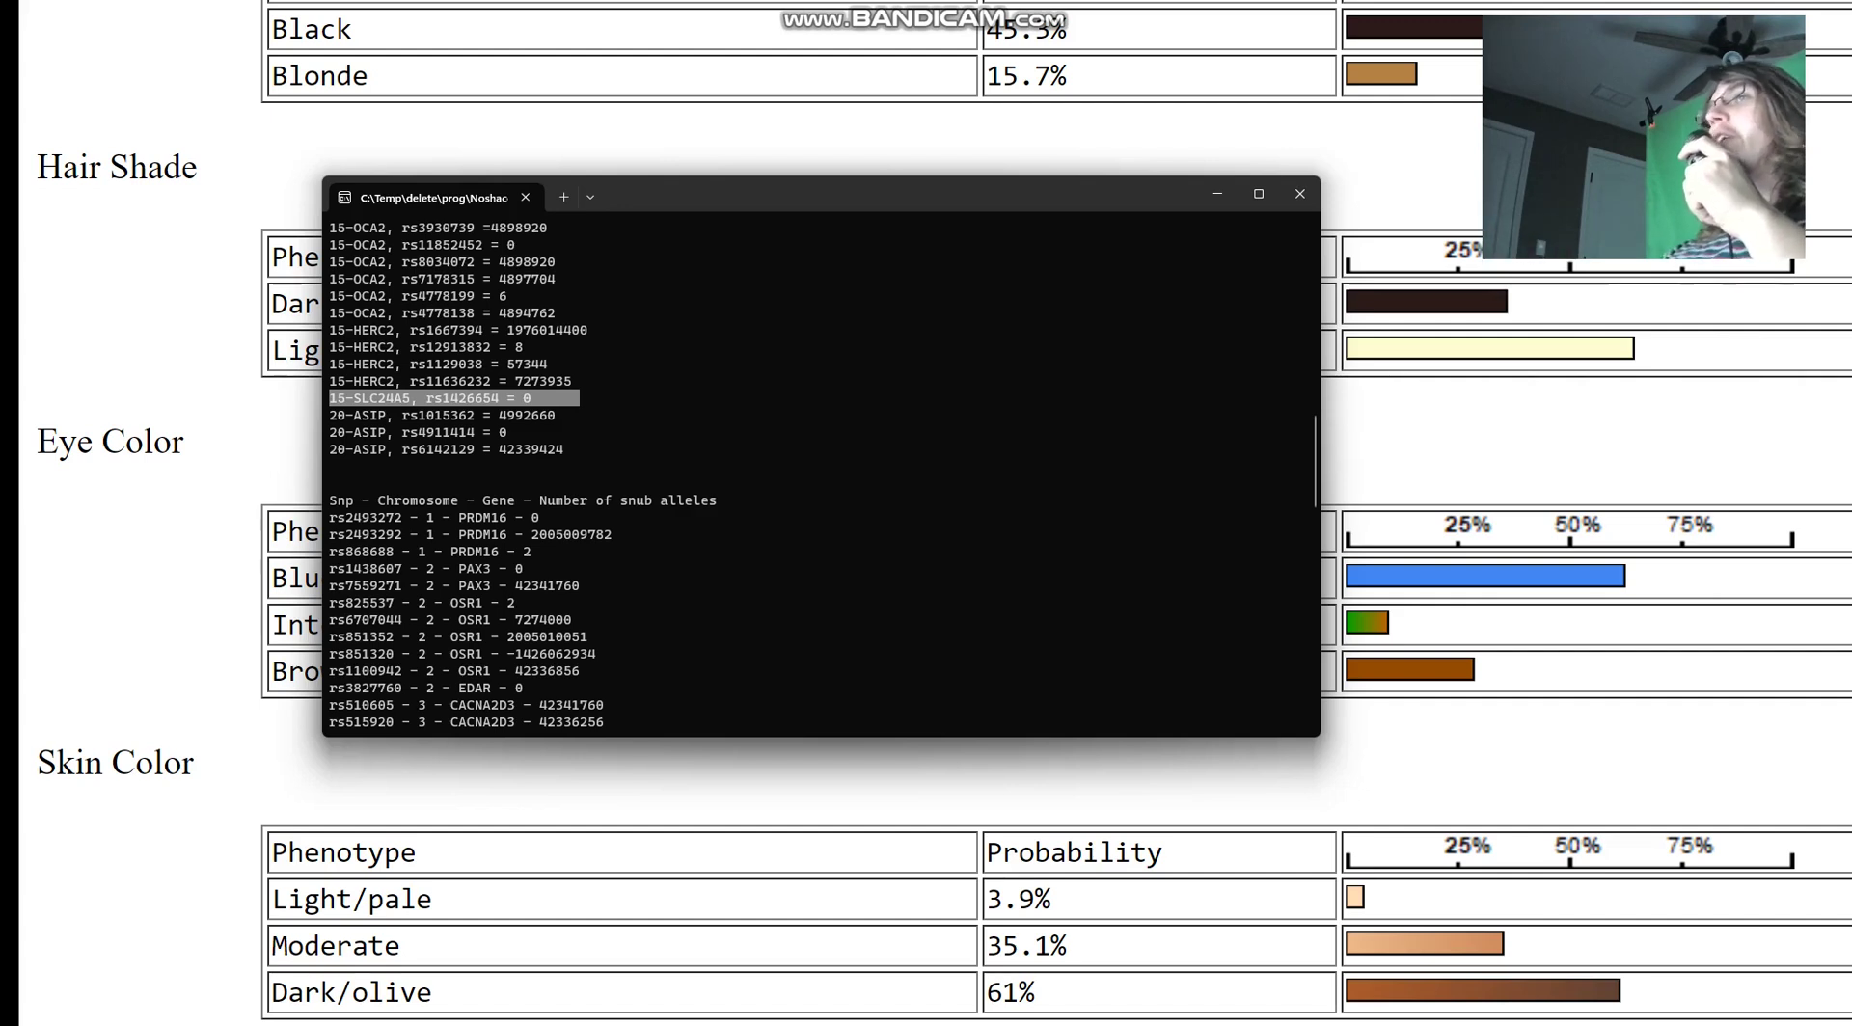
pyautogui.moveTo(509, 382); pyautogui.dragTo(588, 381)
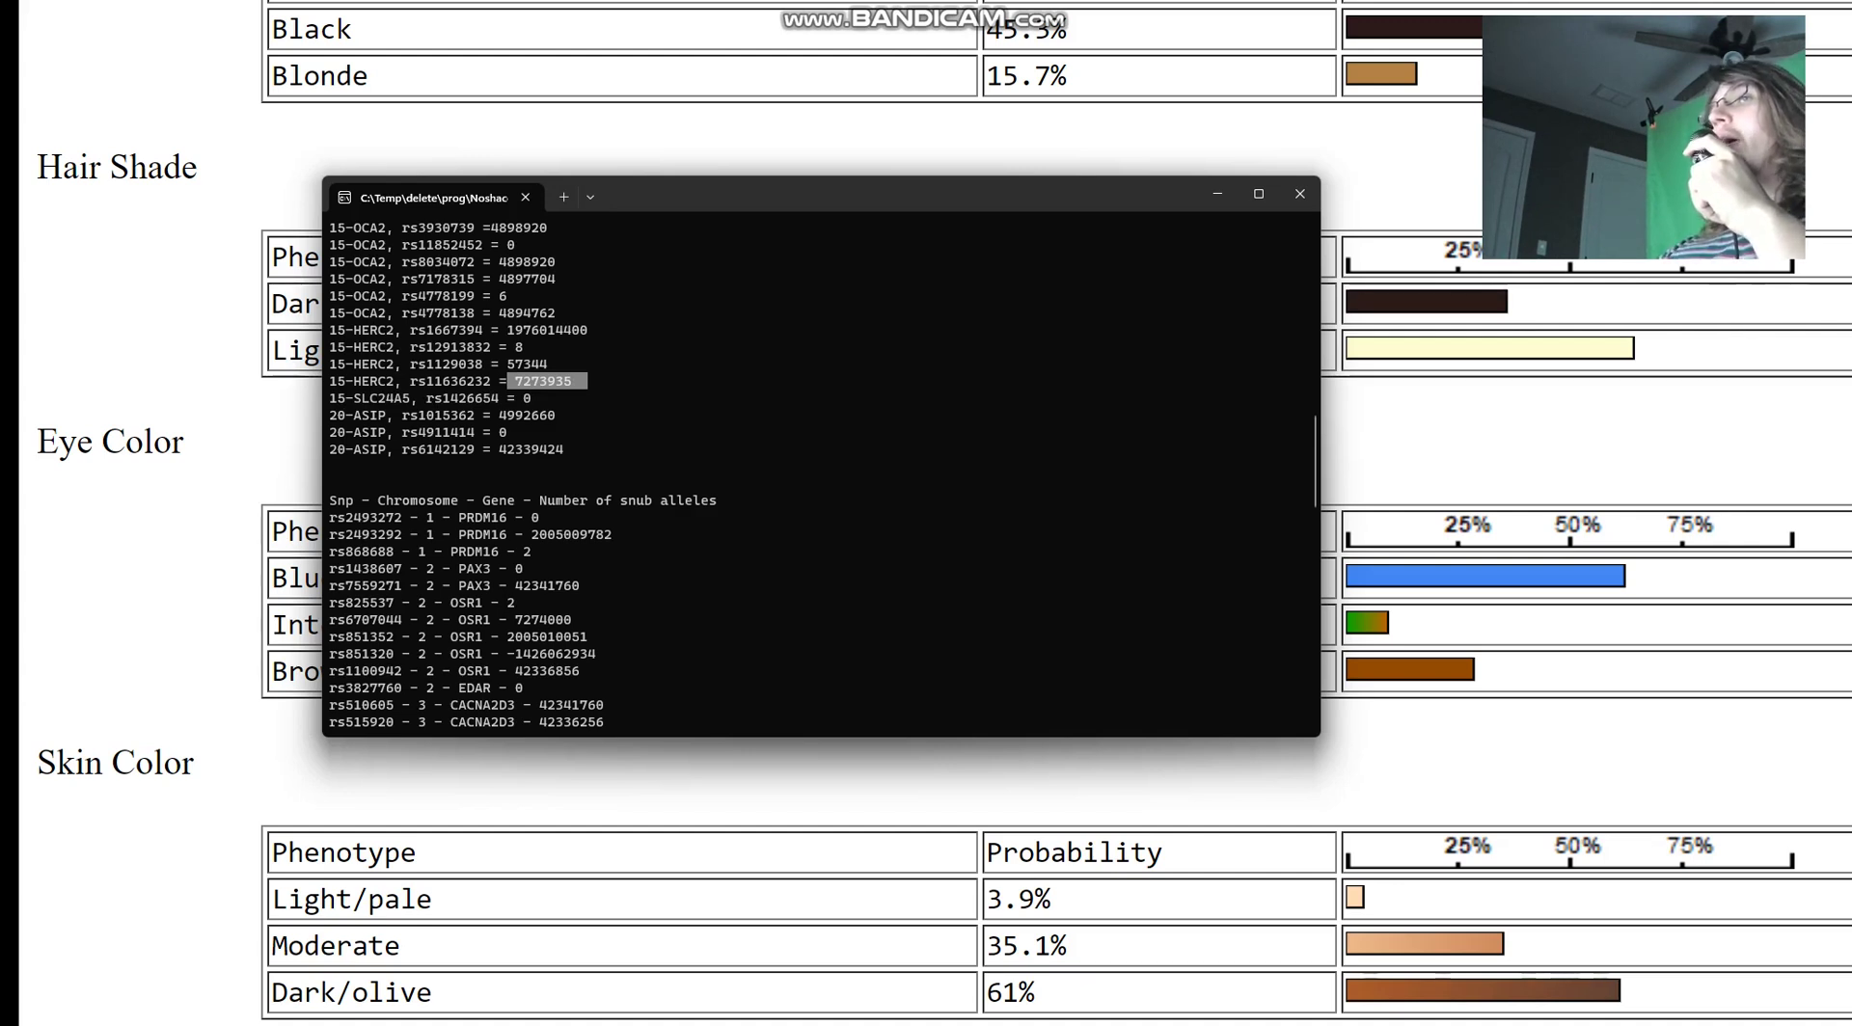
pyautogui.moveTo(331, 398); pyautogui.dragTo(609, 398)
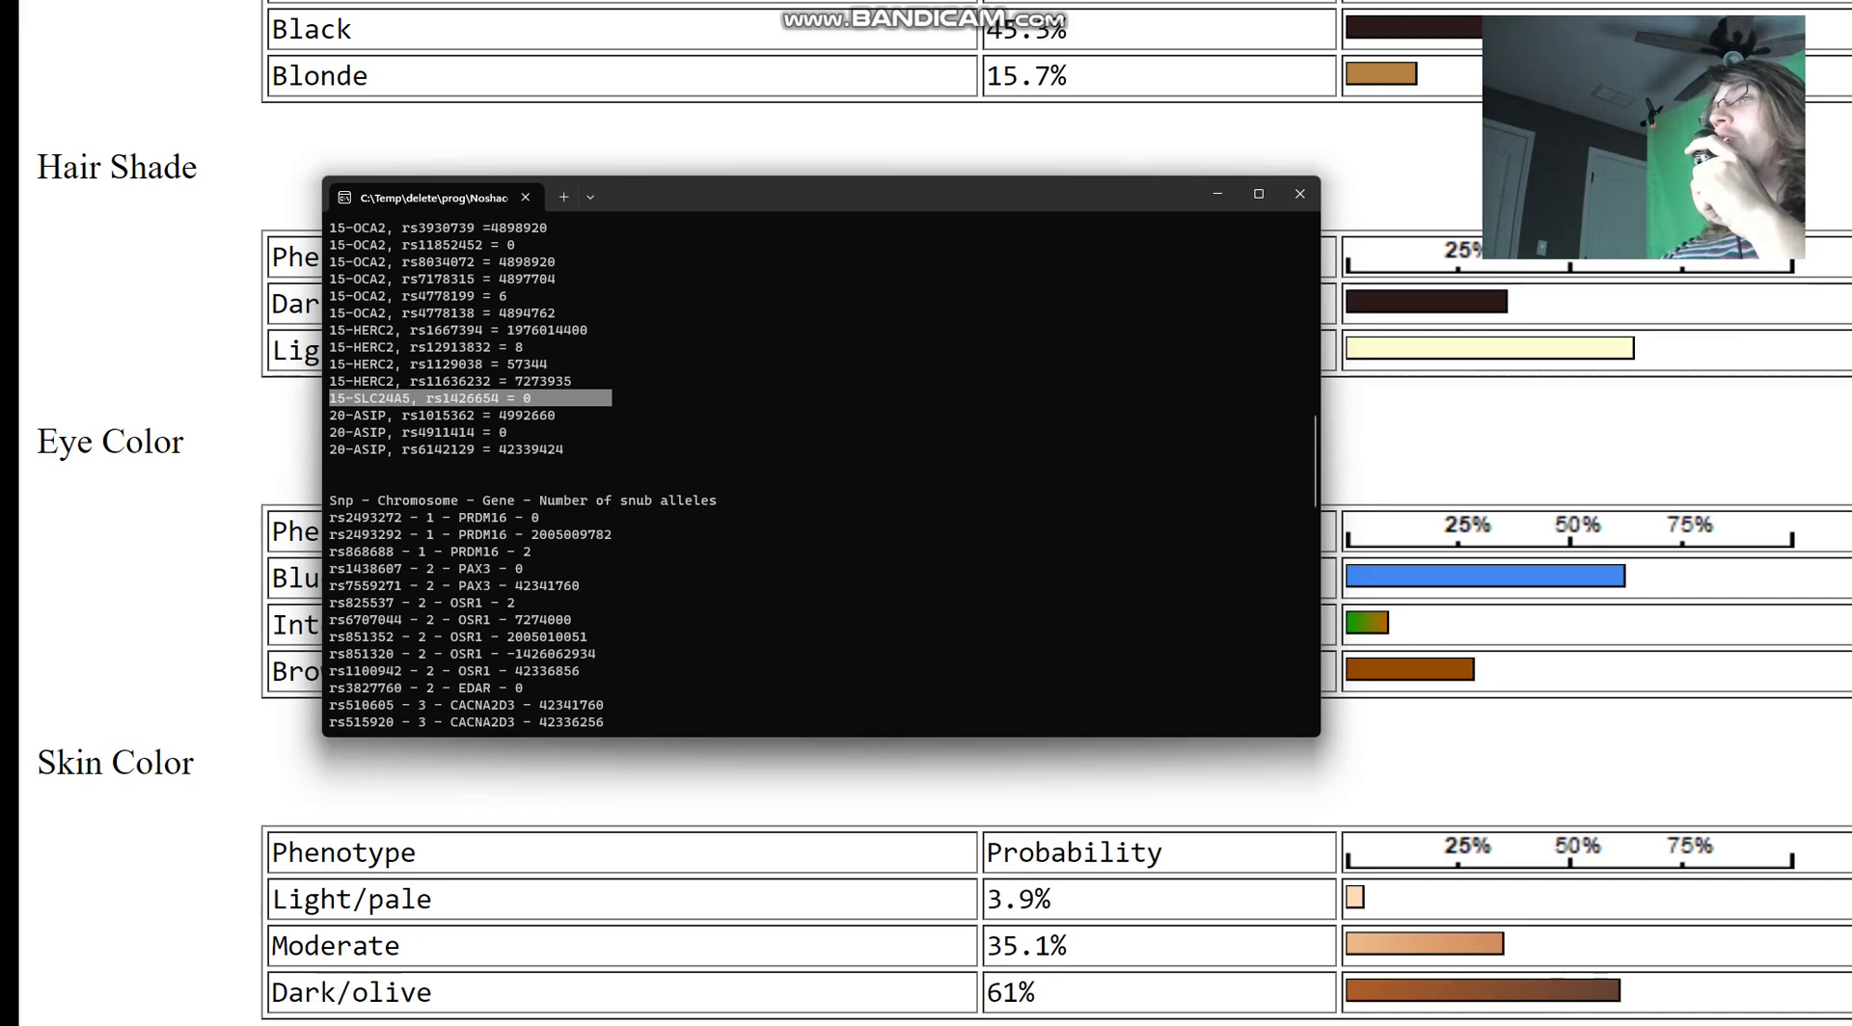
# - Move the terminal window up and scroll through the uncovered trait table rows
pyautogui.scroll(-20, 926, 868)
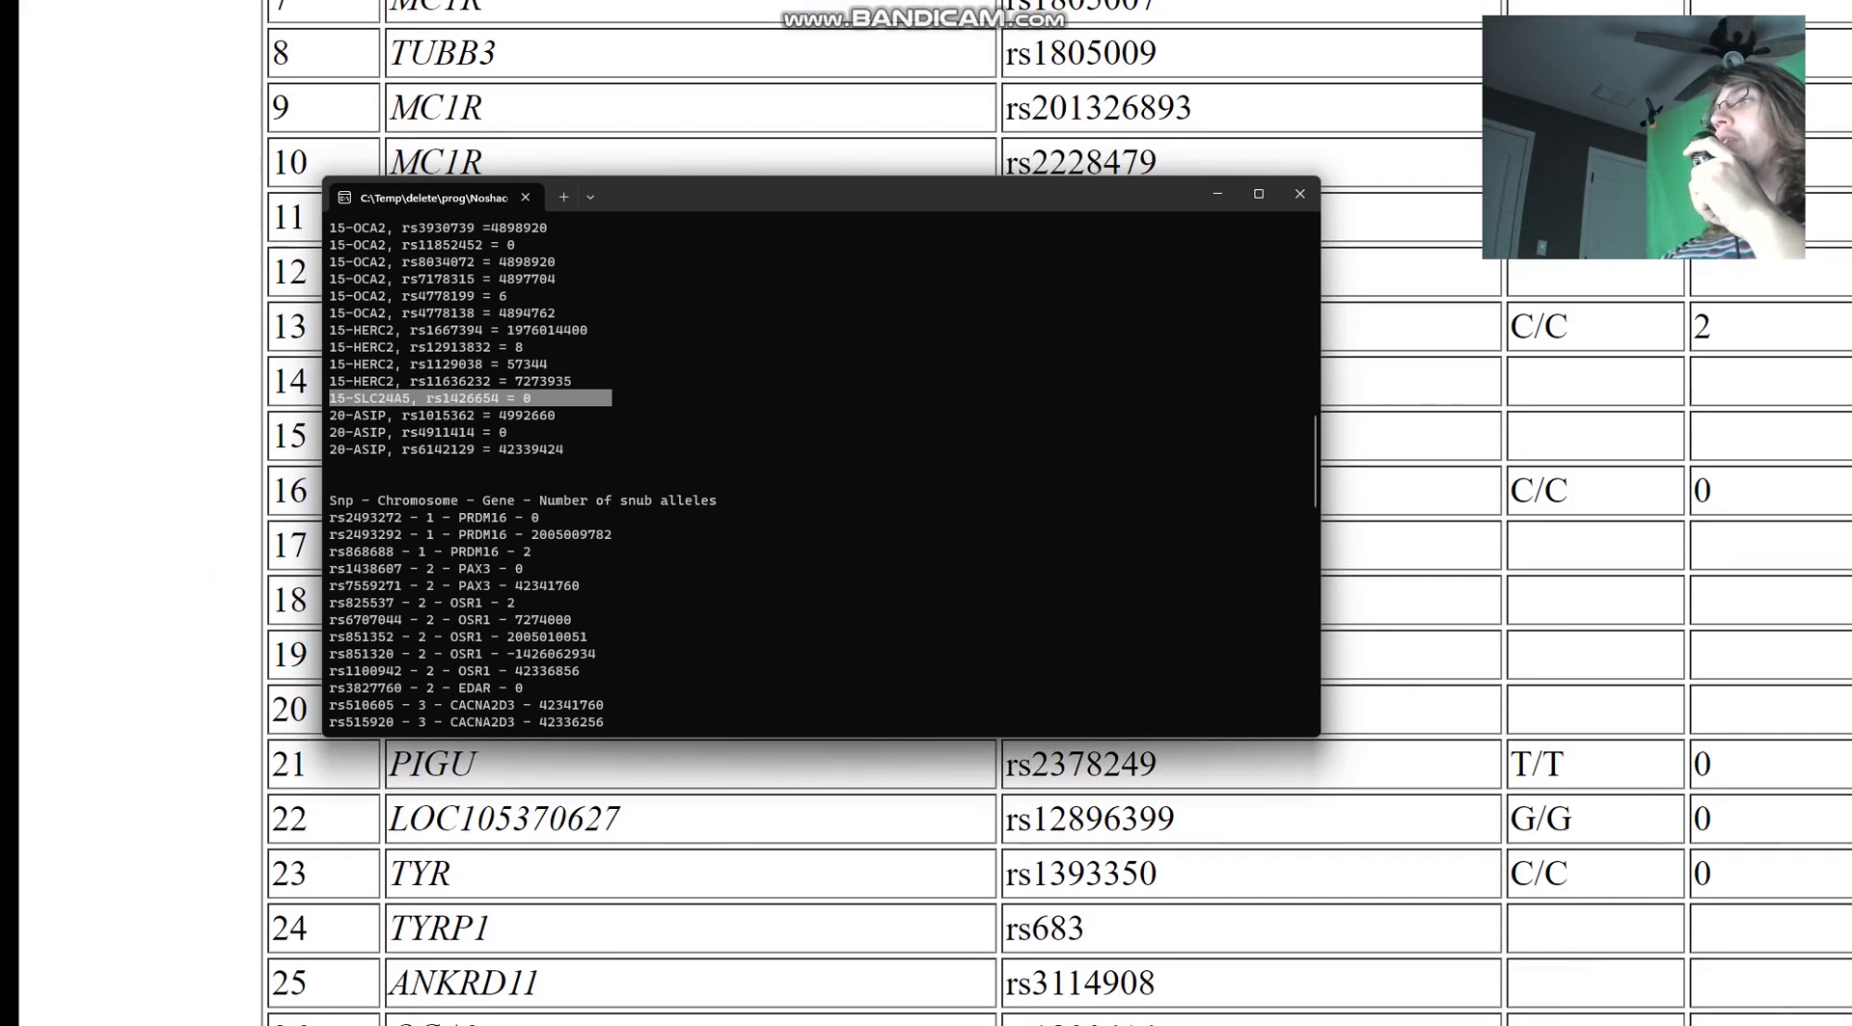
pyautogui.moveTo(901, 197); pyautogui.dragTo(880, 37)
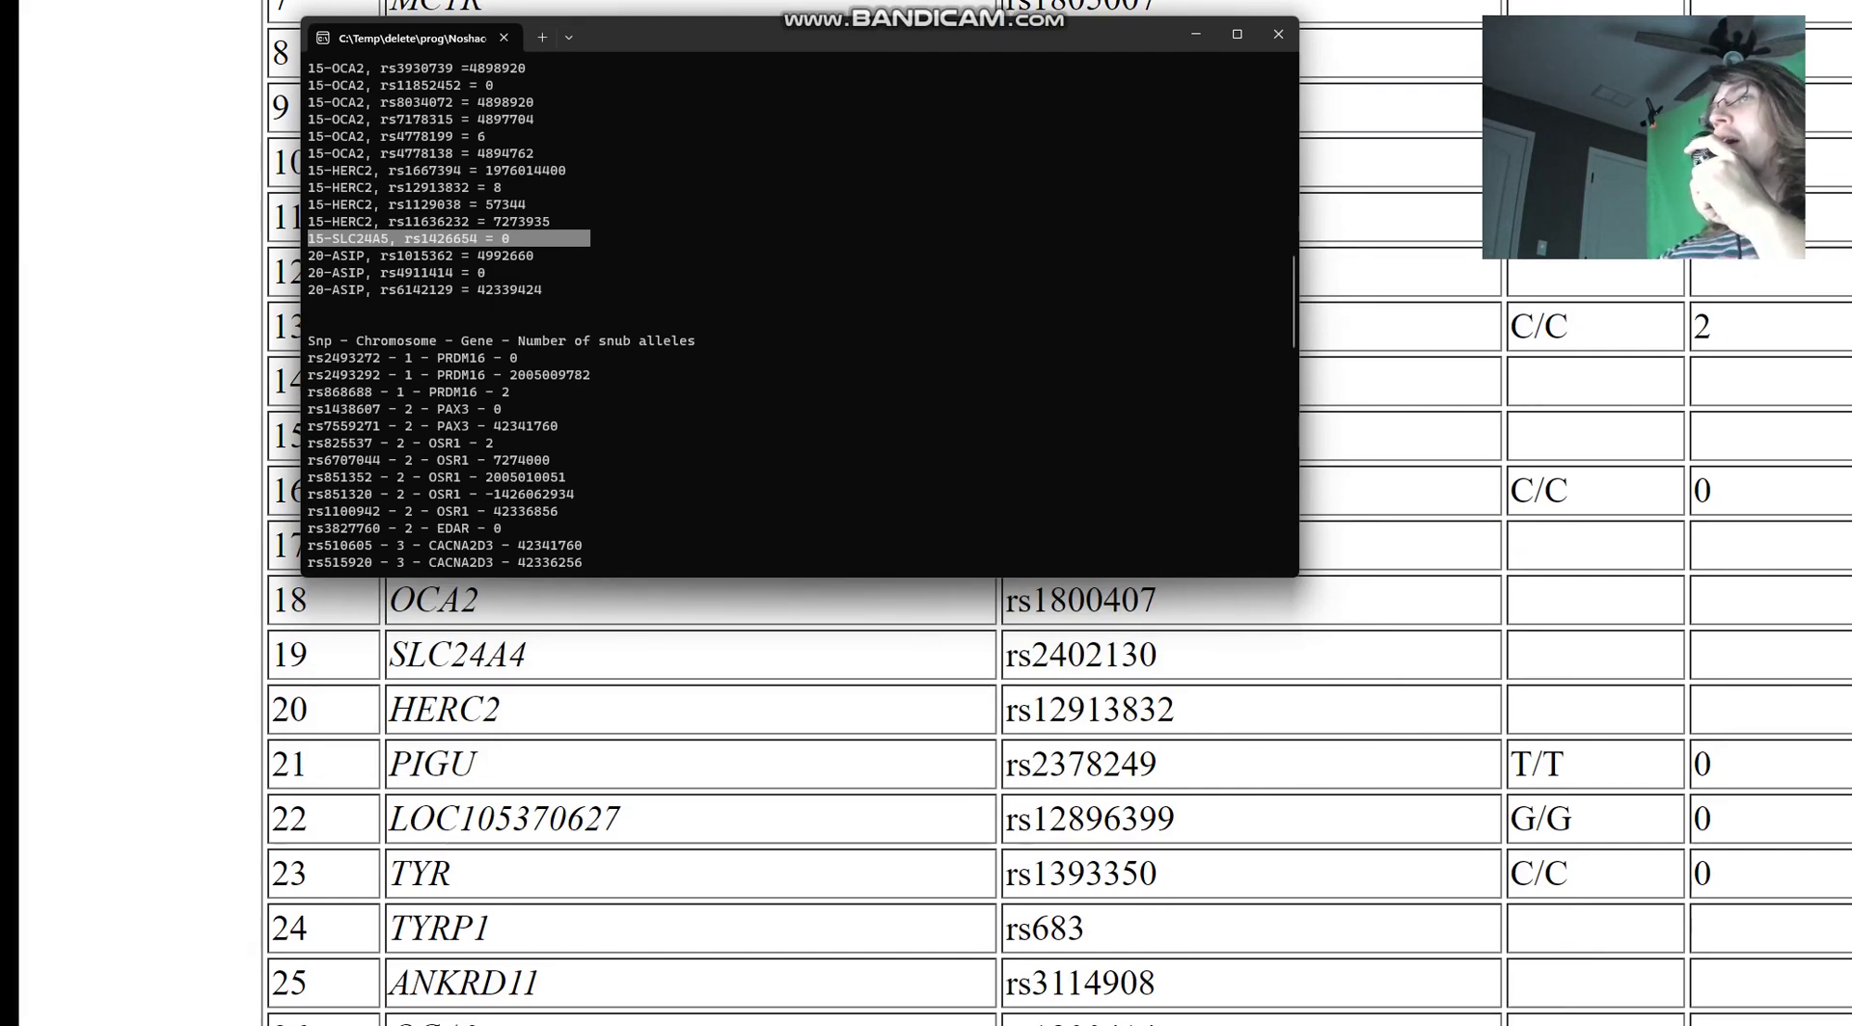
pyautogui.scroll(-4, 926, 801)
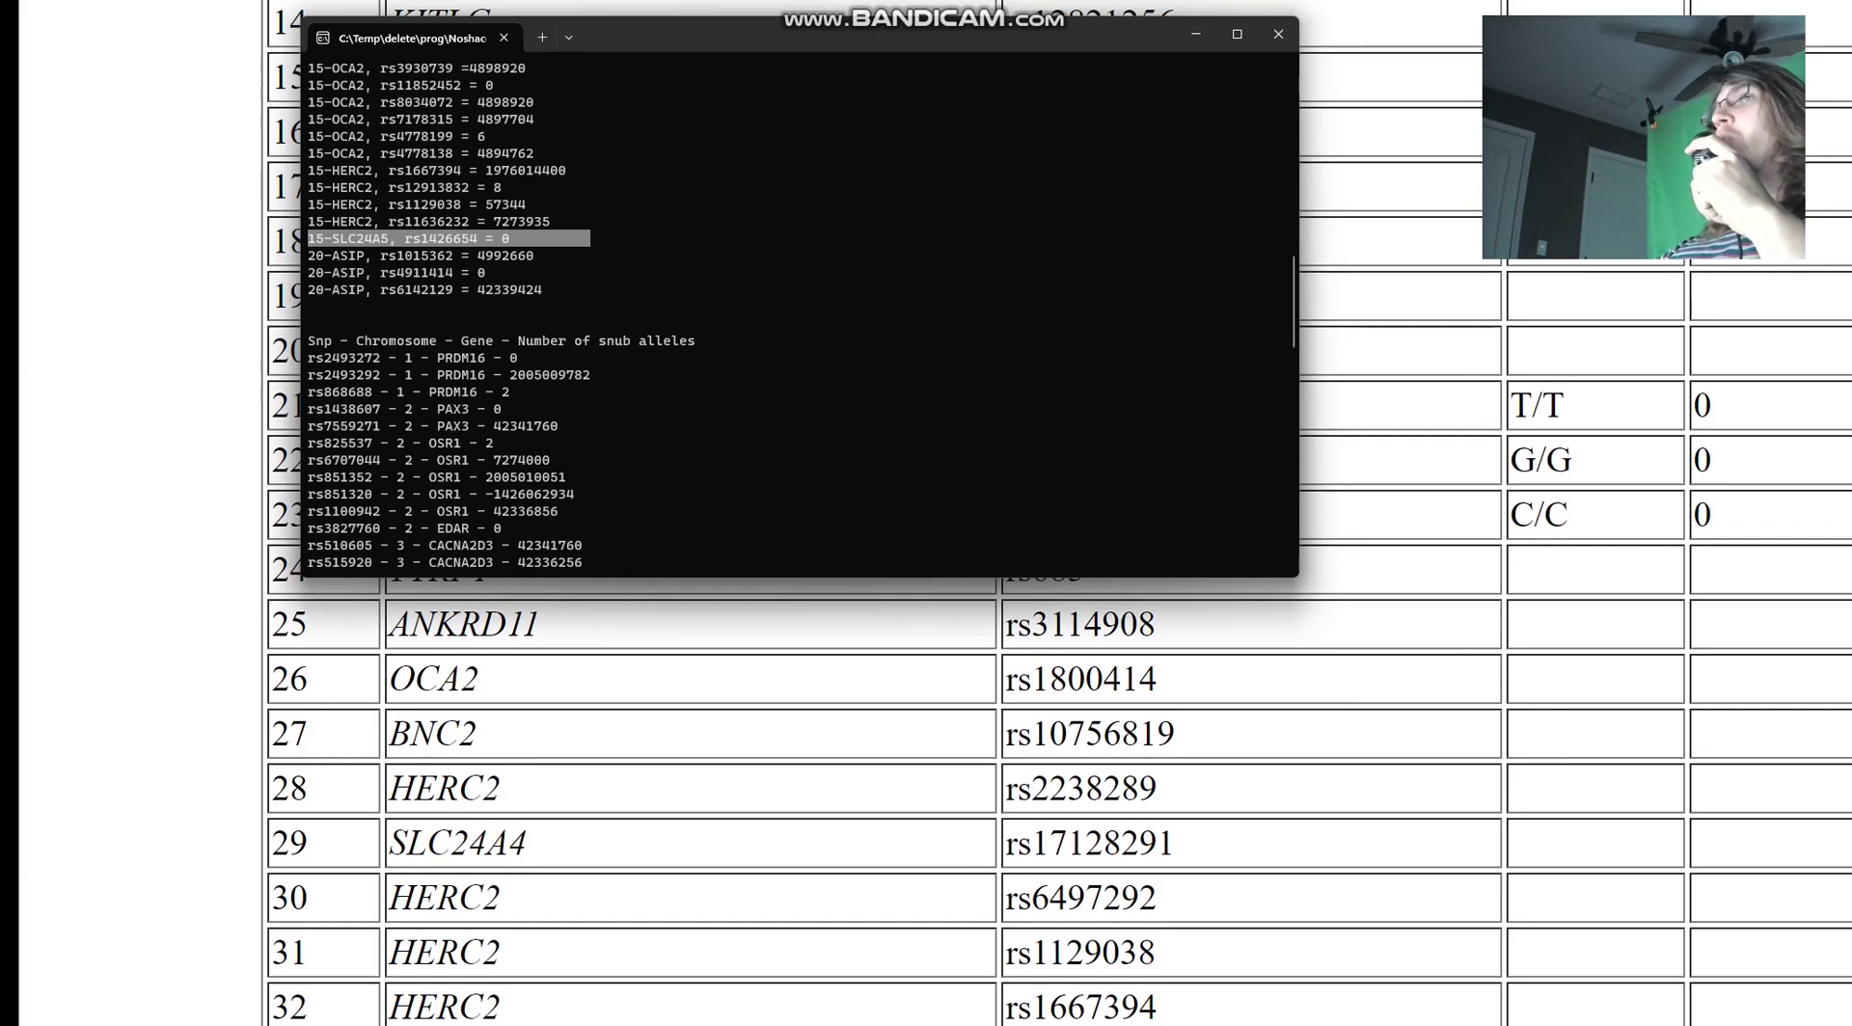
pyautogui.scroll(-7, 800, 309)
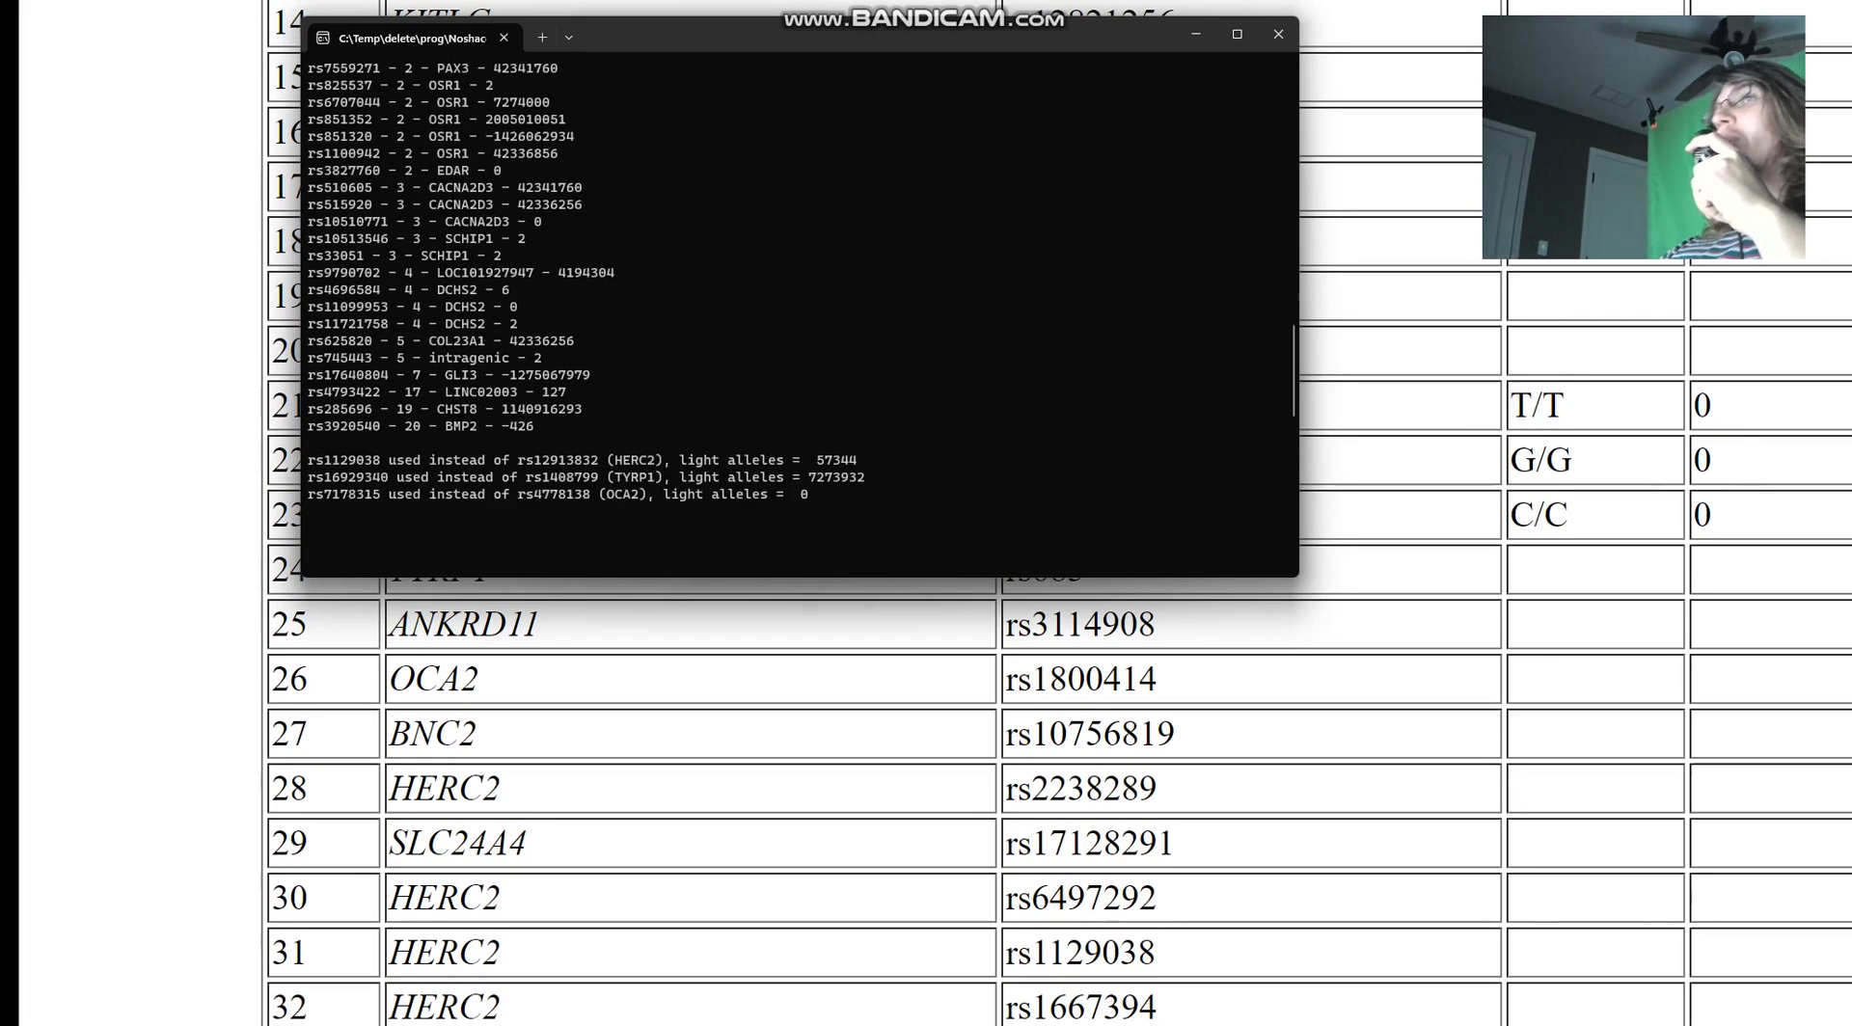
pyautogui.scroll(-4, 801, 308)
pyautogui.scroll(-10, 800, 309)
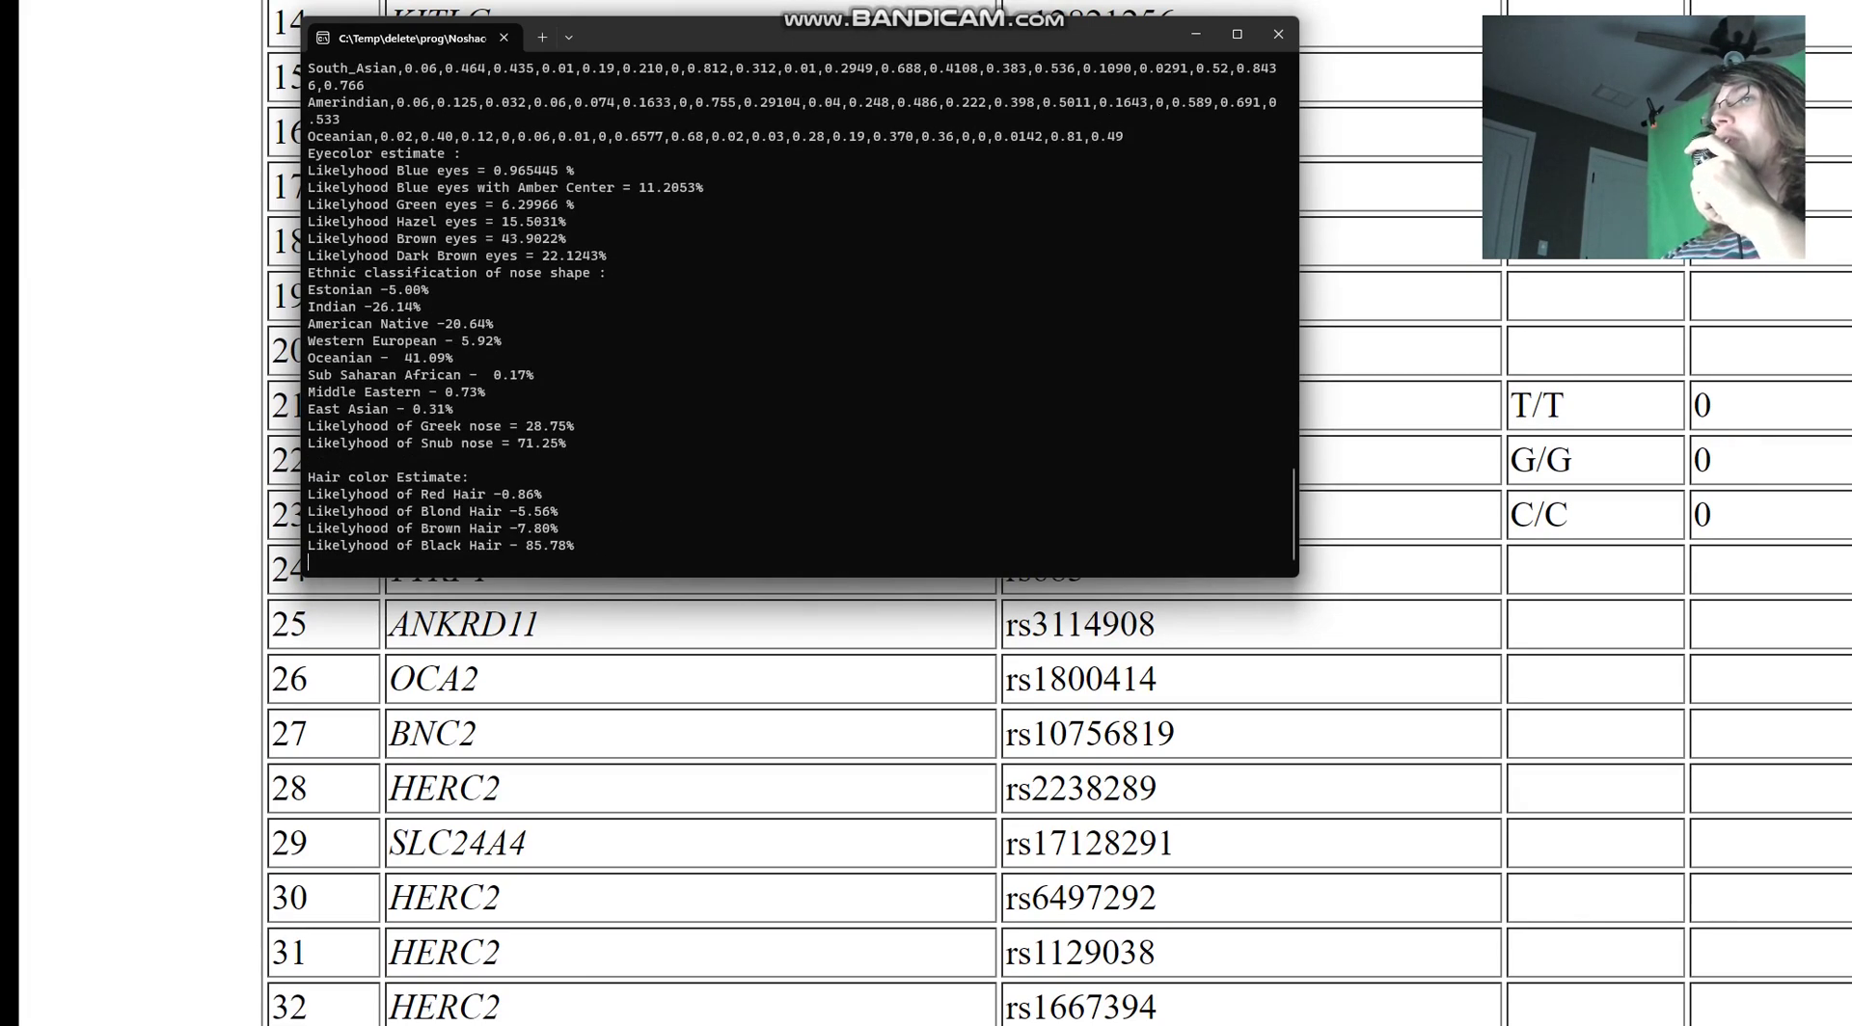
pyautogui.scroll(20, 800, 309)
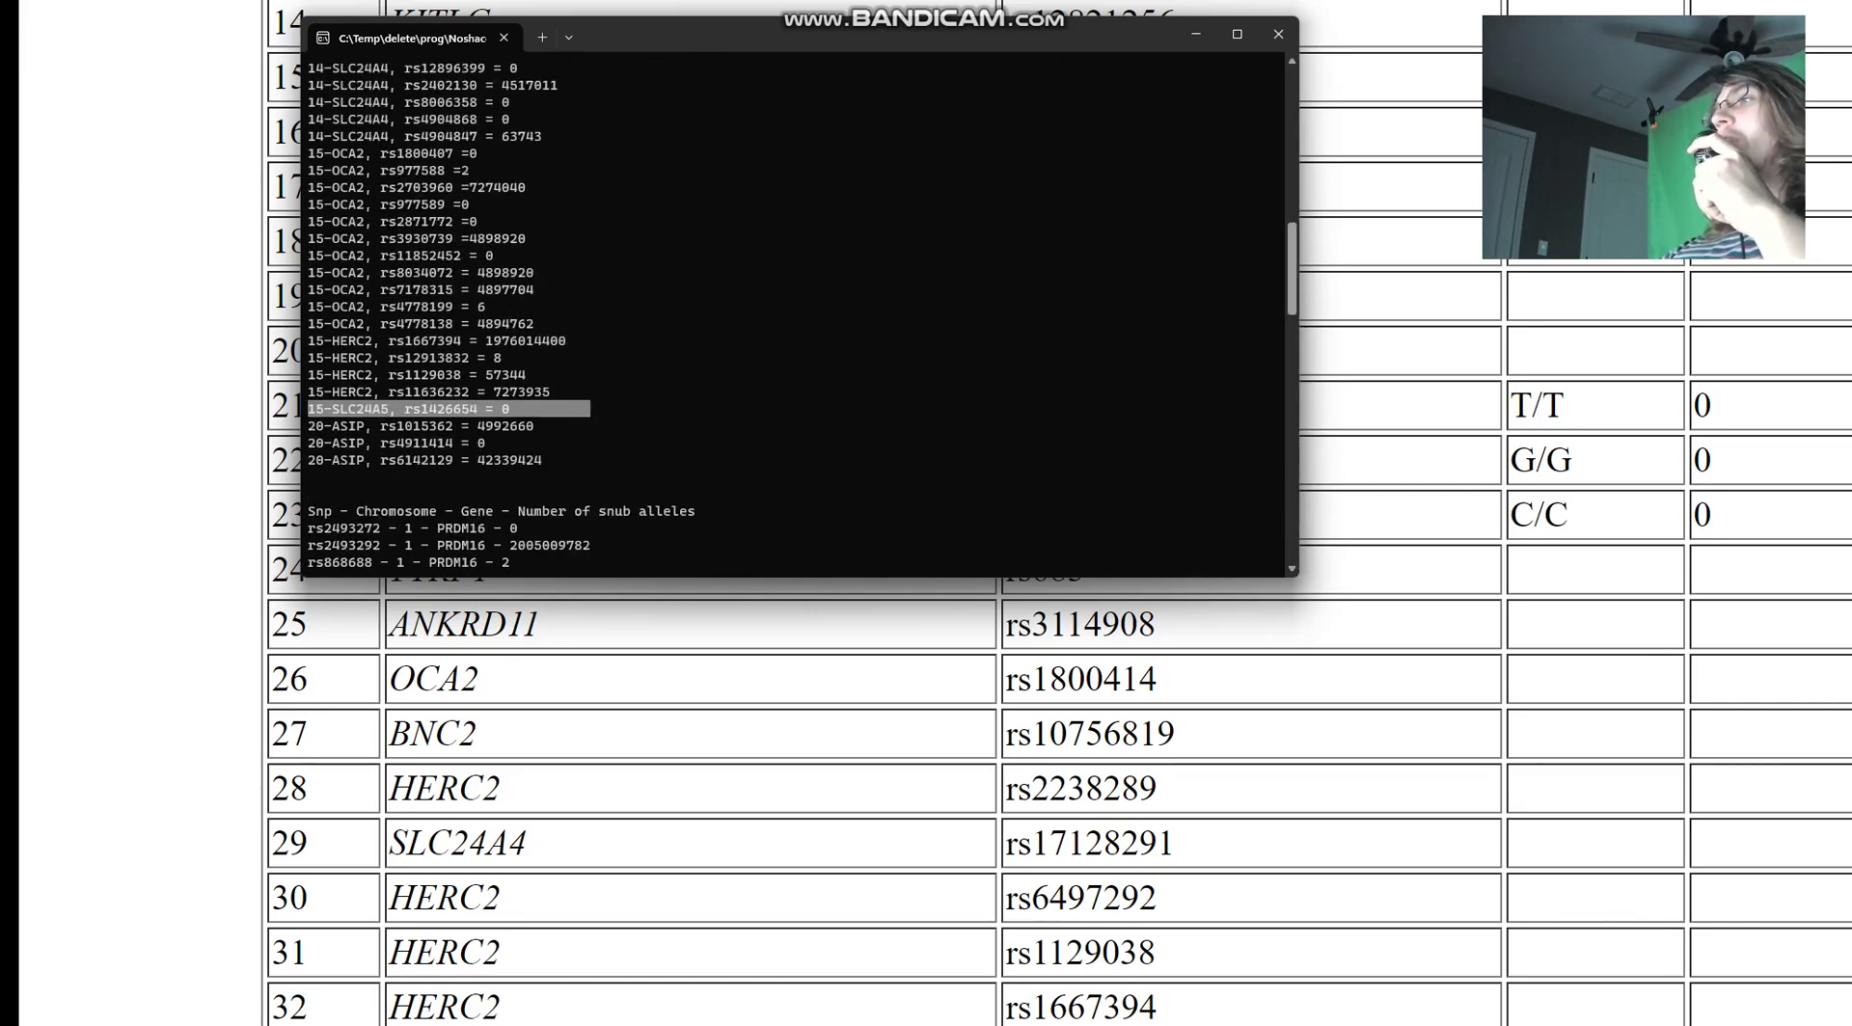
pyautogui.scroll(-5, 1061, 800)
pyautogui.scroll(1, 1061, 800)
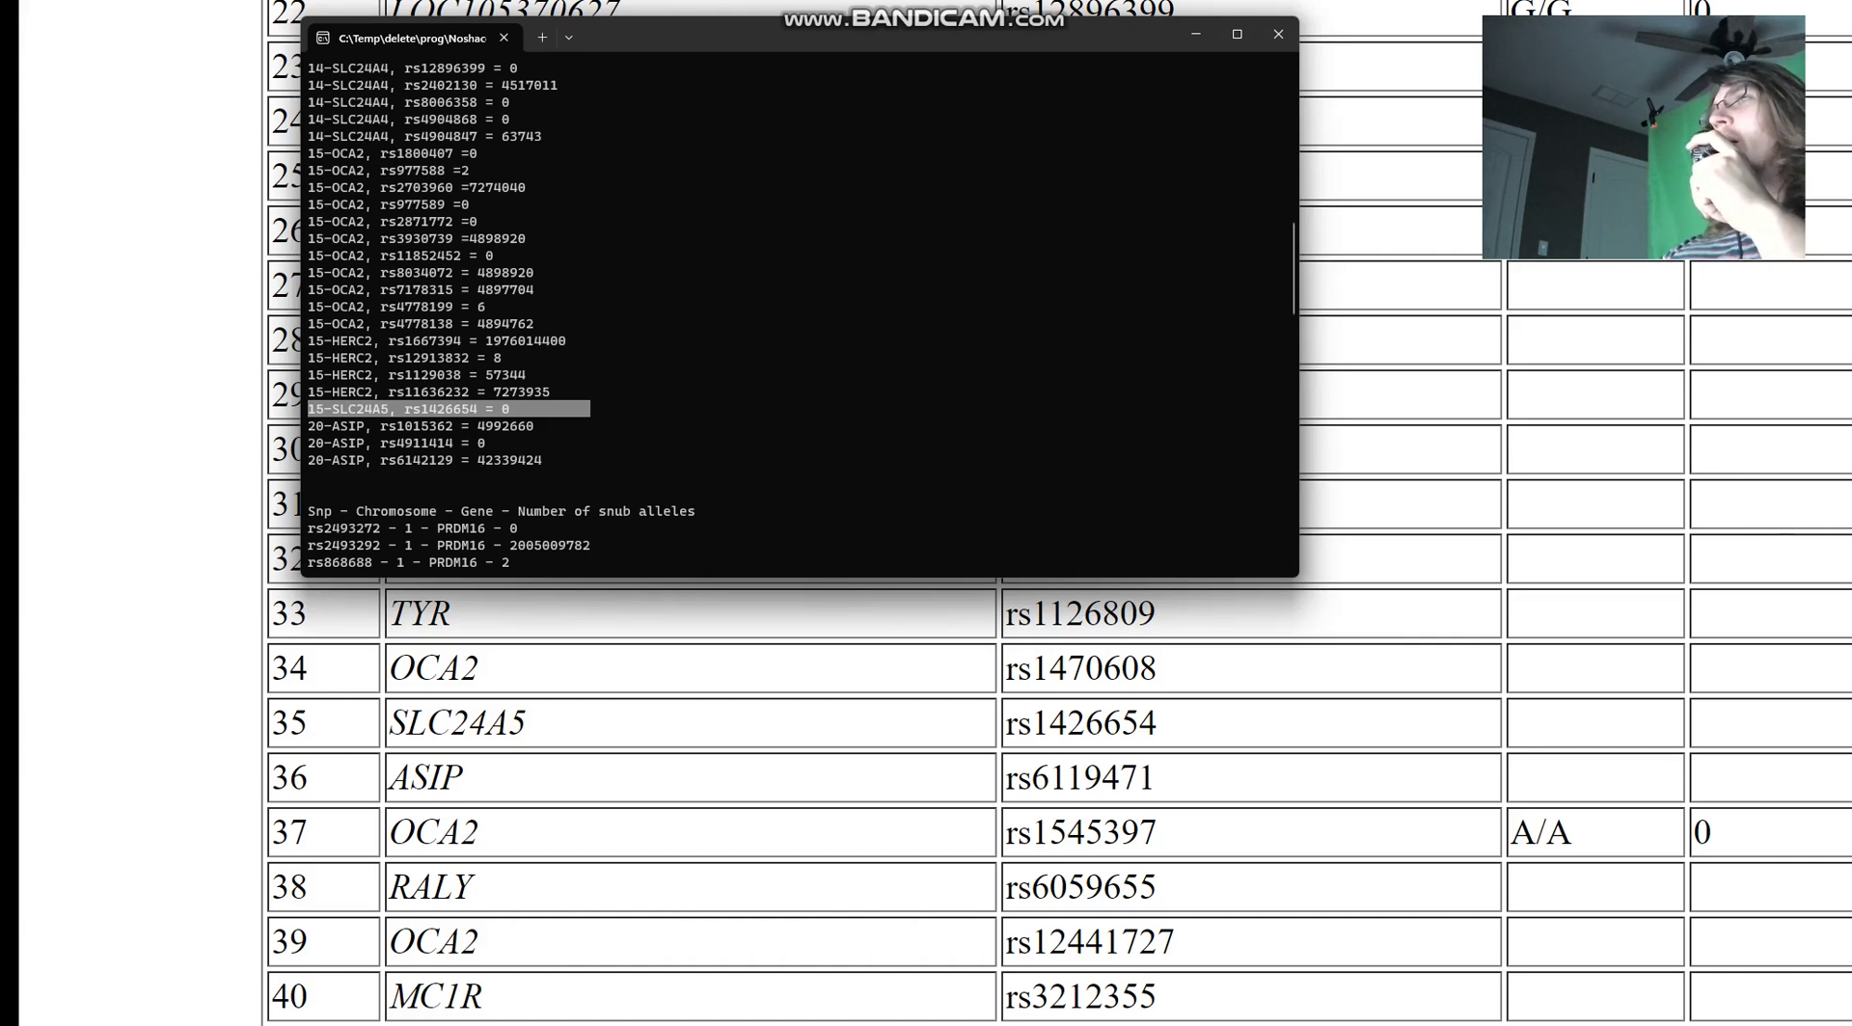
pyautogui.scroll(1, 801, 309)
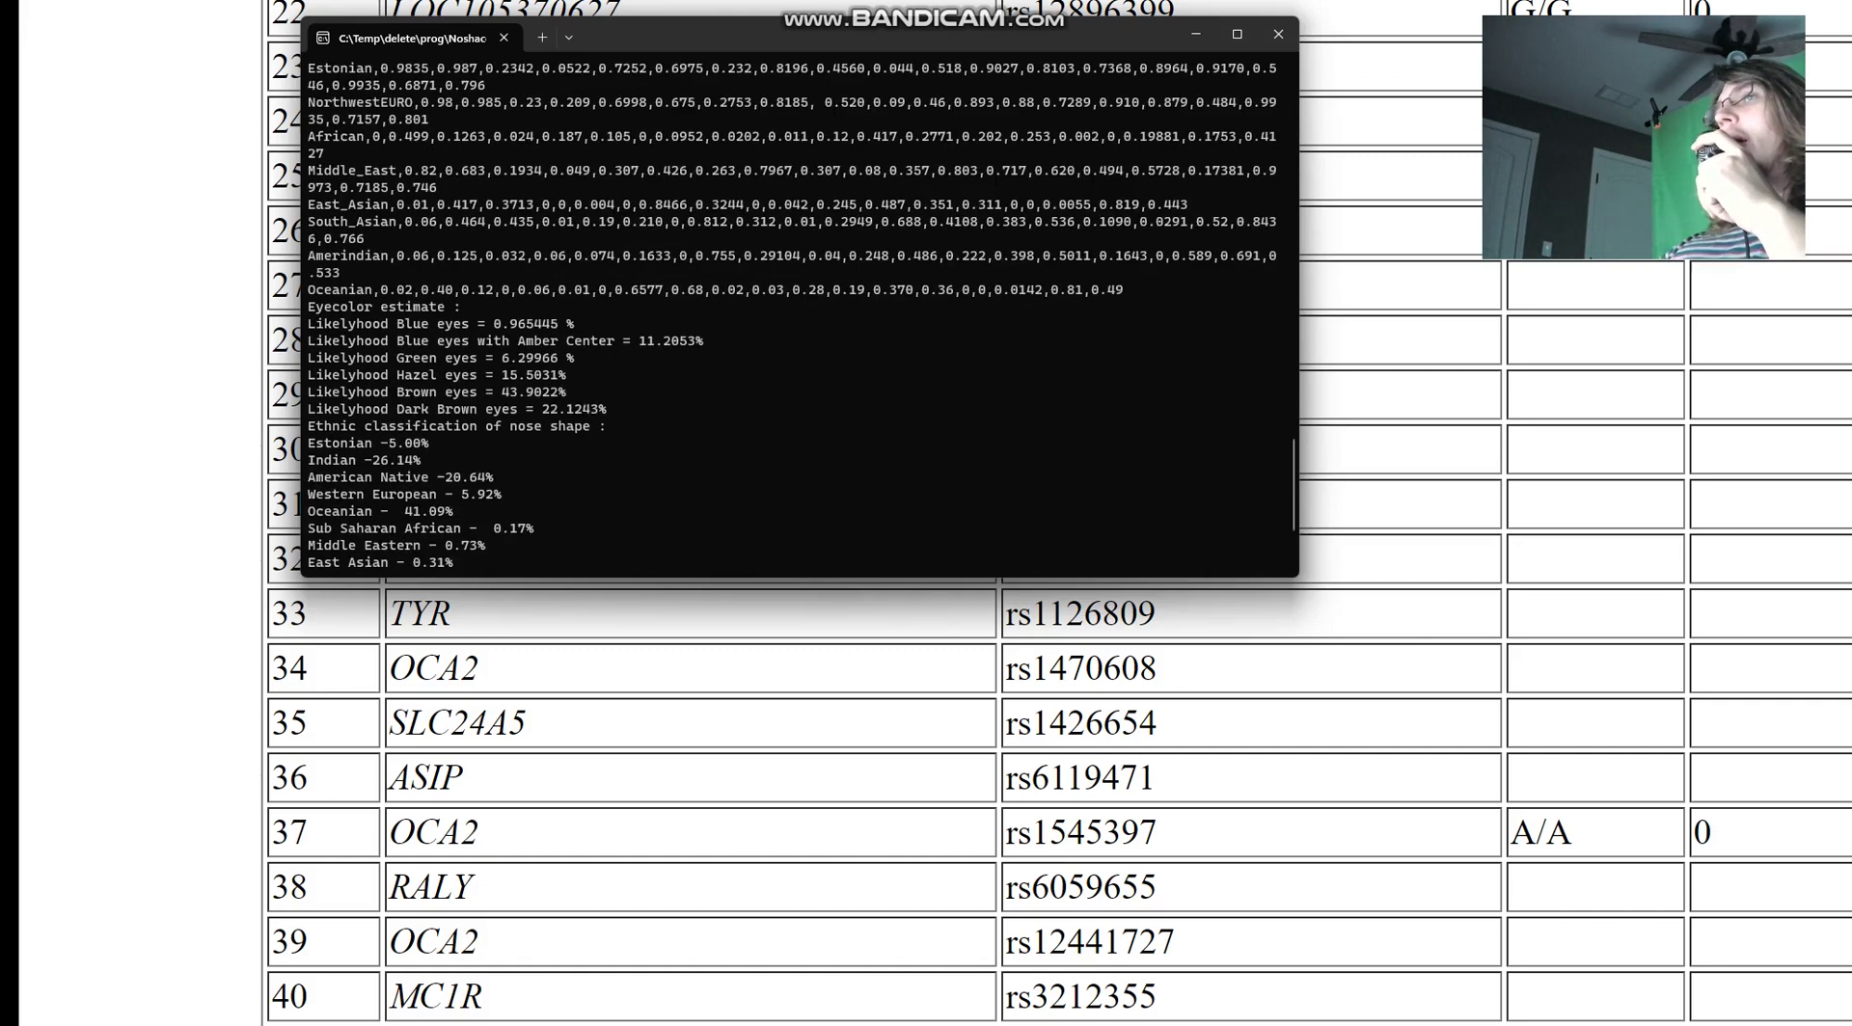
# - Highlight the 85.78% black hair, 71.25% snub nose and rs3827760 EDAR results
pyautogui.moveTo(509, 545); pyautogui.dragTo(744, 563)
pyautogui.moveTo(501, 443); pyautogui.dragTo(776, 445)
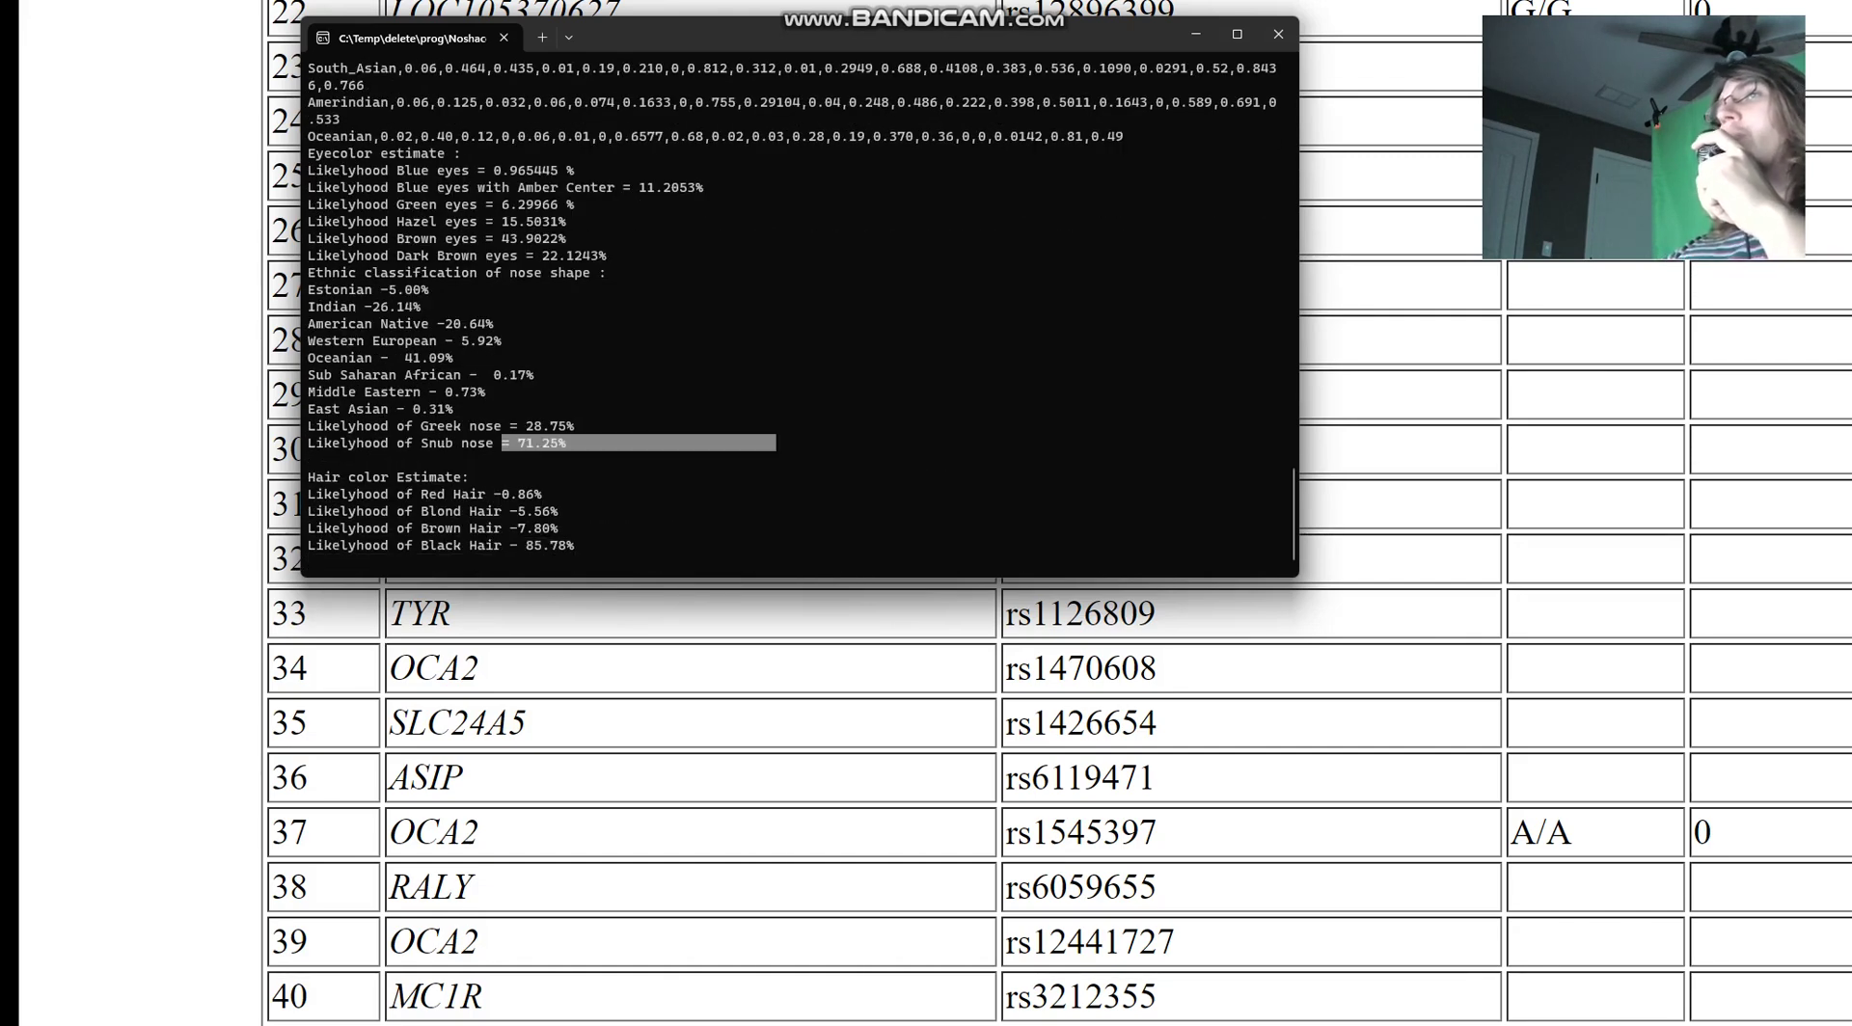
pyautogui.moveTo(398, 238); pyautogui.dragTo(751, 239)
pyautogui.scroll(16, 751, 240)
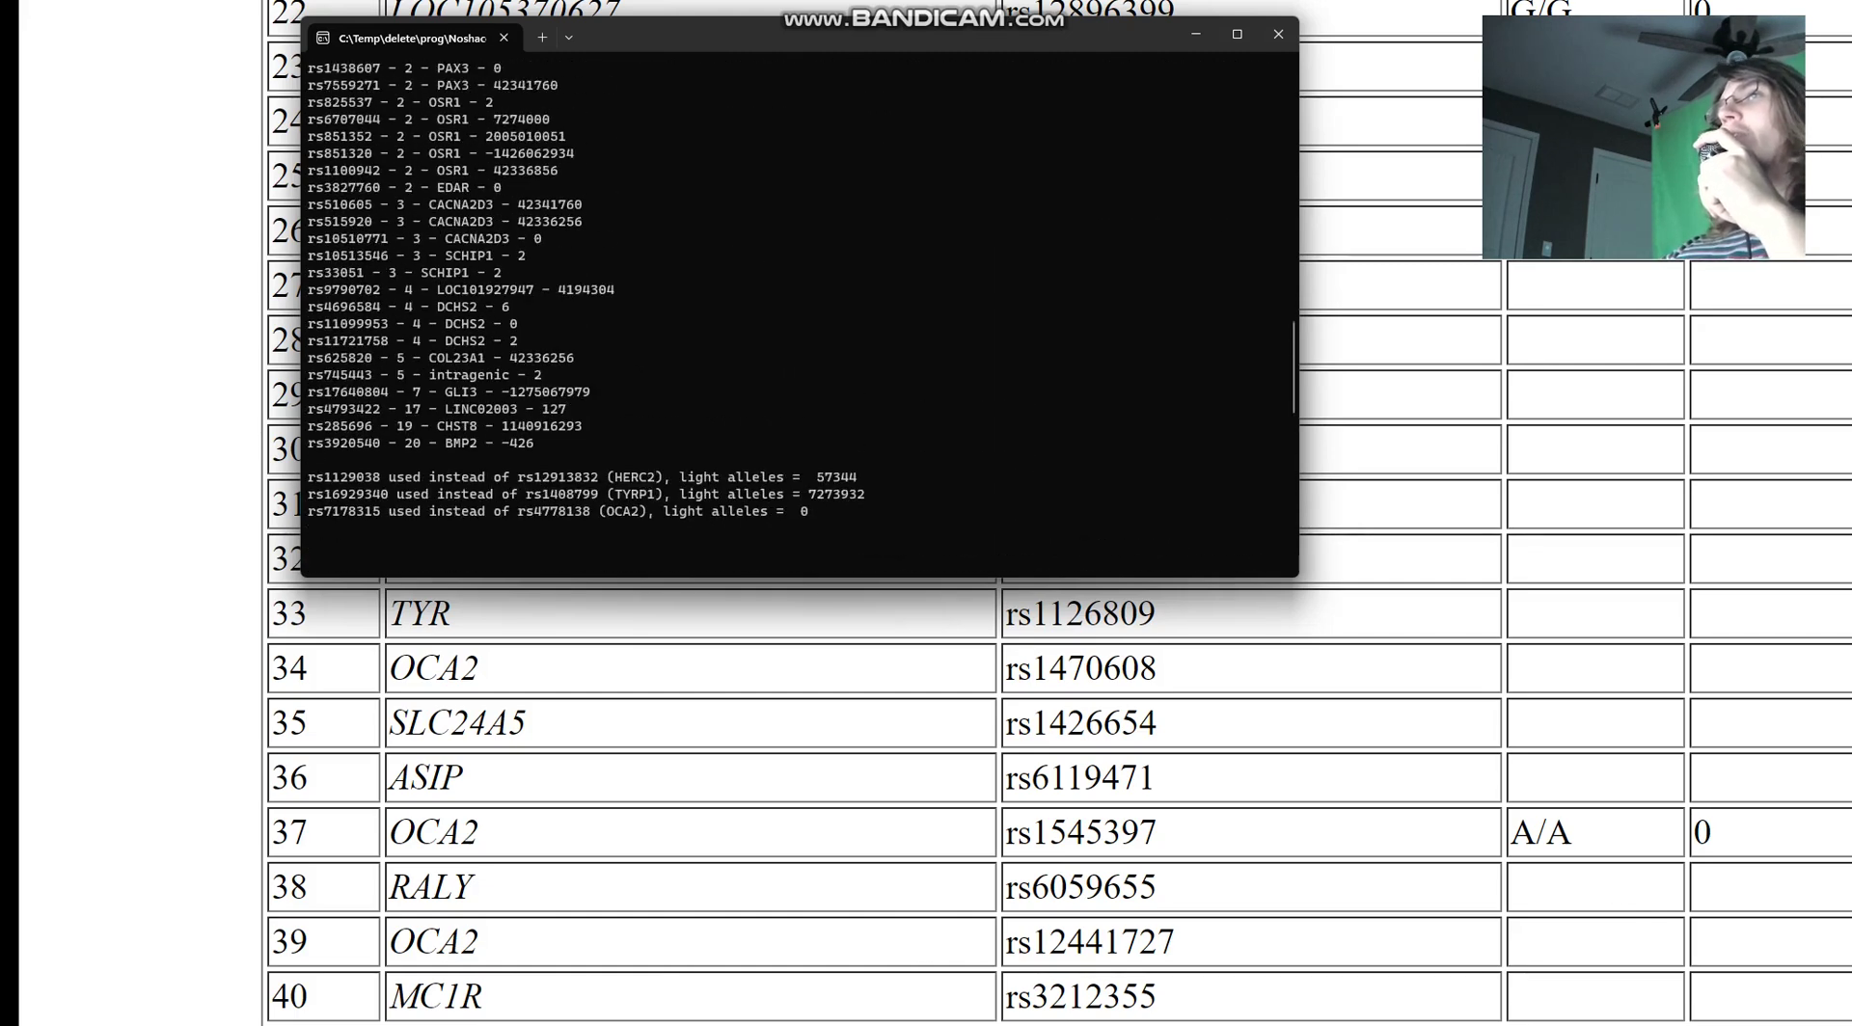
pyautogui.moveTo(356, 187); pyautogui.dragTo(307, 187)
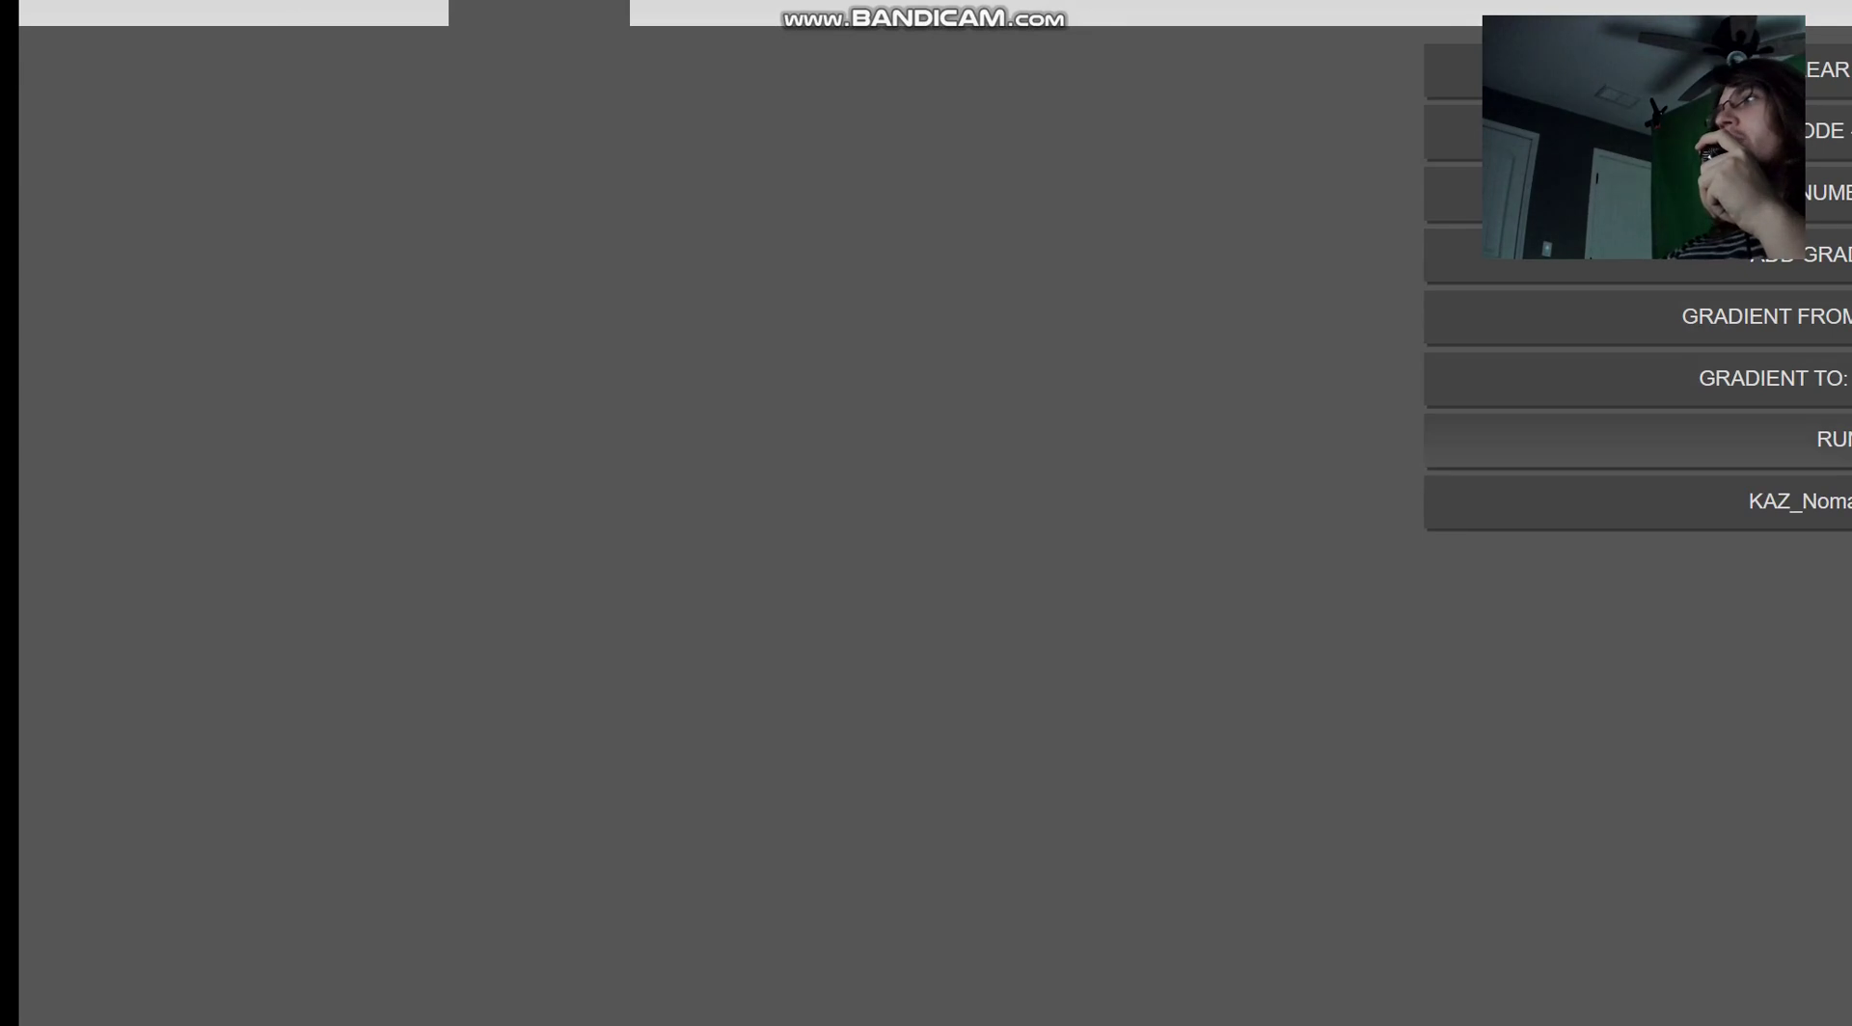
# - Calculate DA94's modern-population distances, then run its Single model: Shor_Mountain 35.0, Buryat 15.2, Mari 11.6
pyautogui.click(1638, 440)
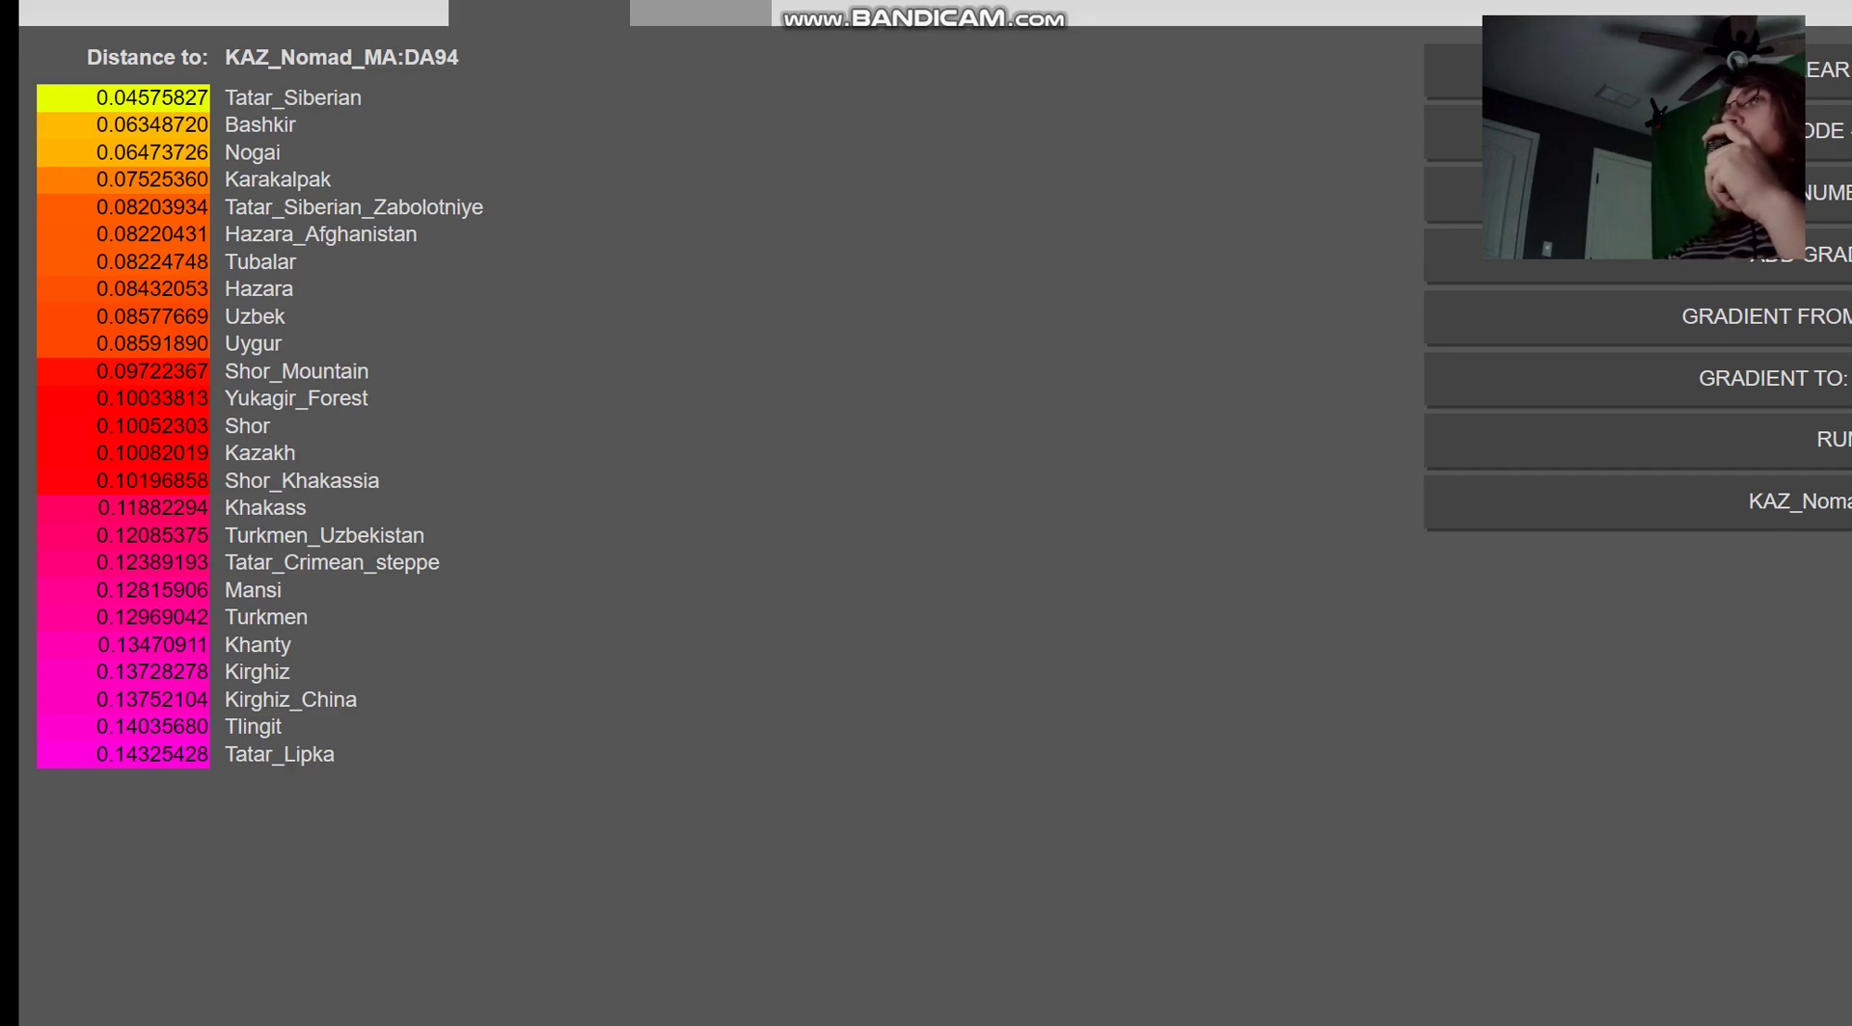
pyautogui.click(700, 13)
pyautogui.click(1829, 501)
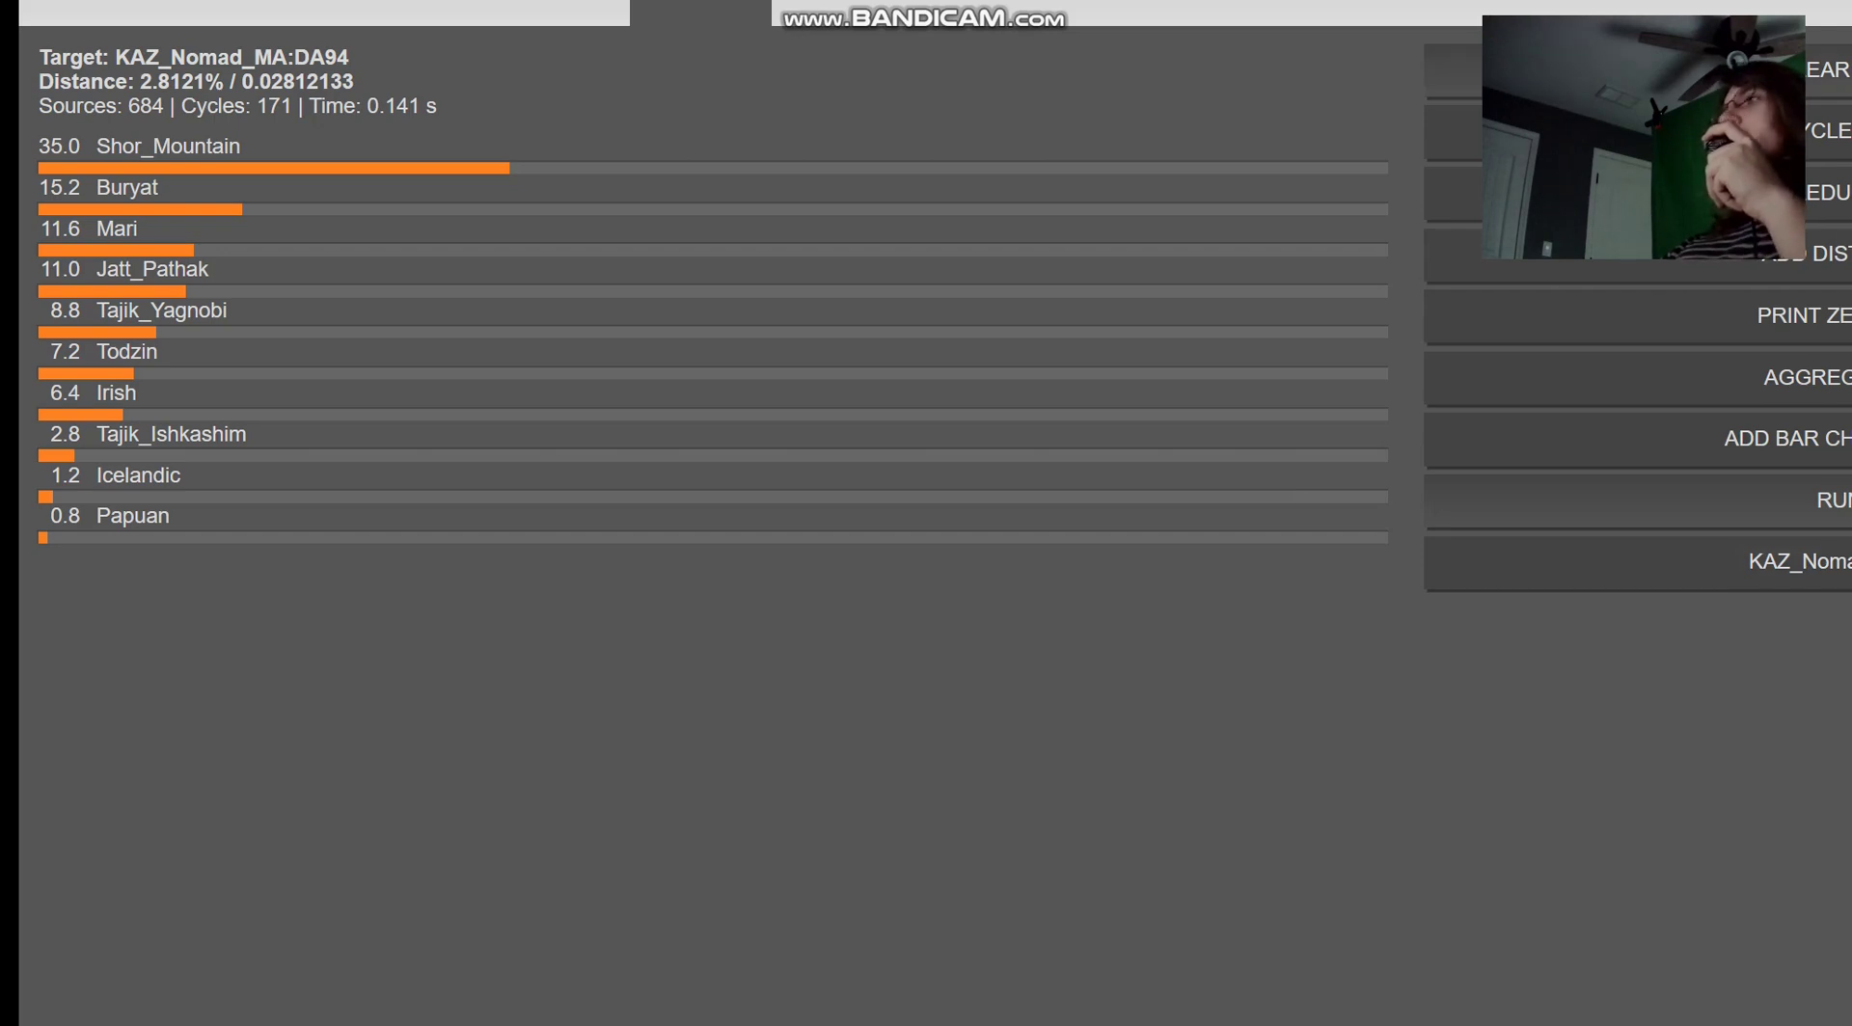
# - Clear the old output and rerun DA94 with four populations, giving 3.0743% distance
pyautogui.click(1829, 71)
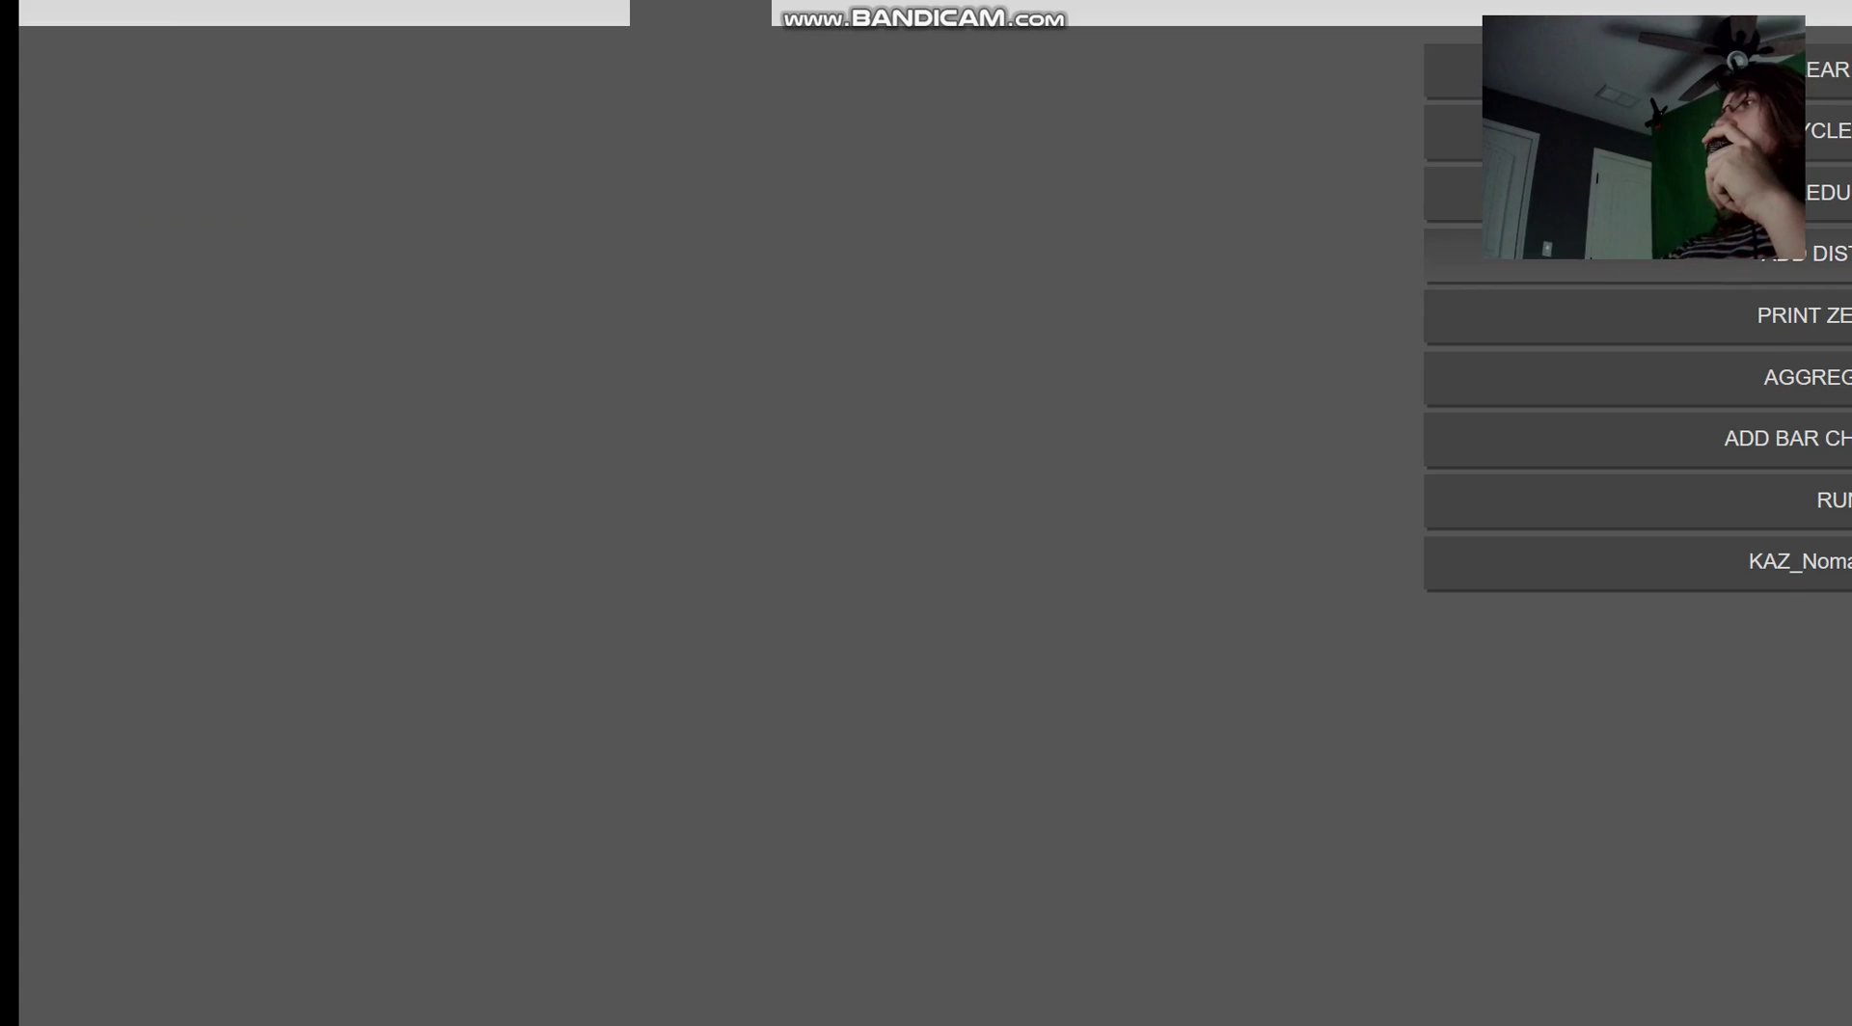
pyautogui.click(1829, 501)
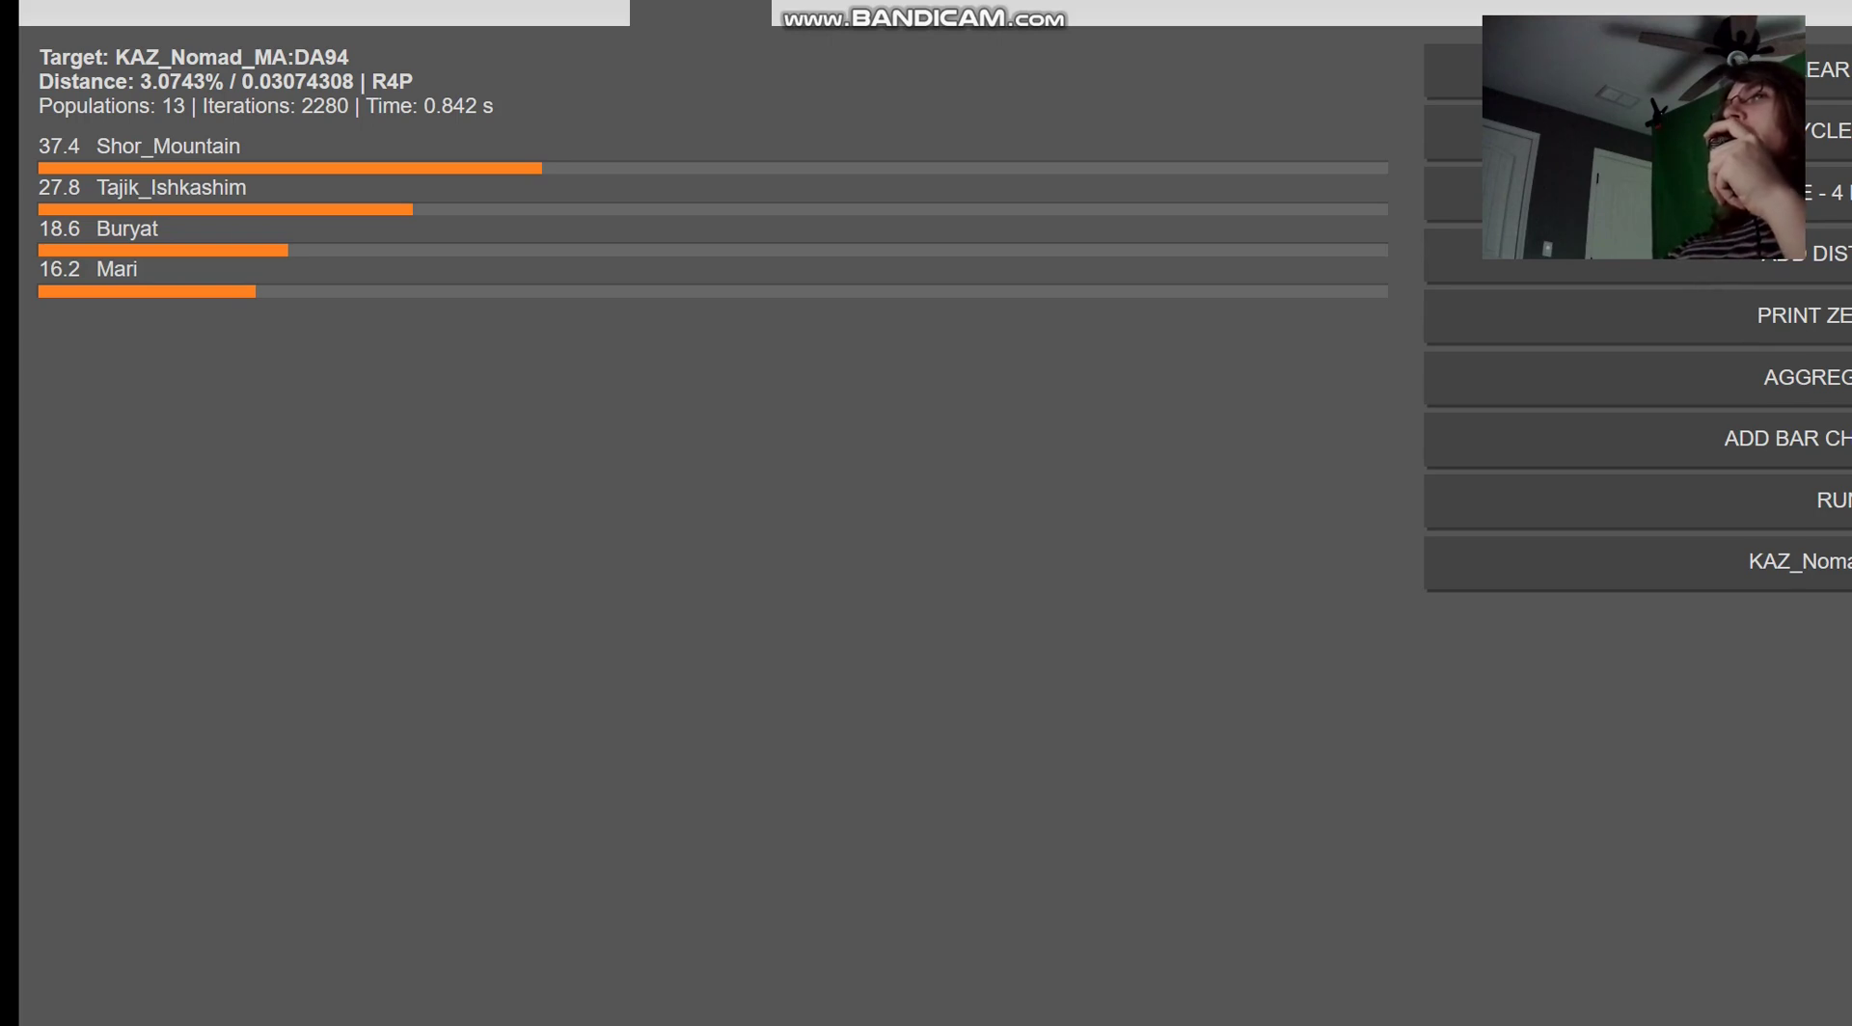
# - Select the four-population DA94 result text, then bring up DA94's DNAGenics Eurogenes K13 results
pyautogui.moveTo(40, 56); pyautogui.dragTo(140, 270)
pyautogui.click(140, 271)
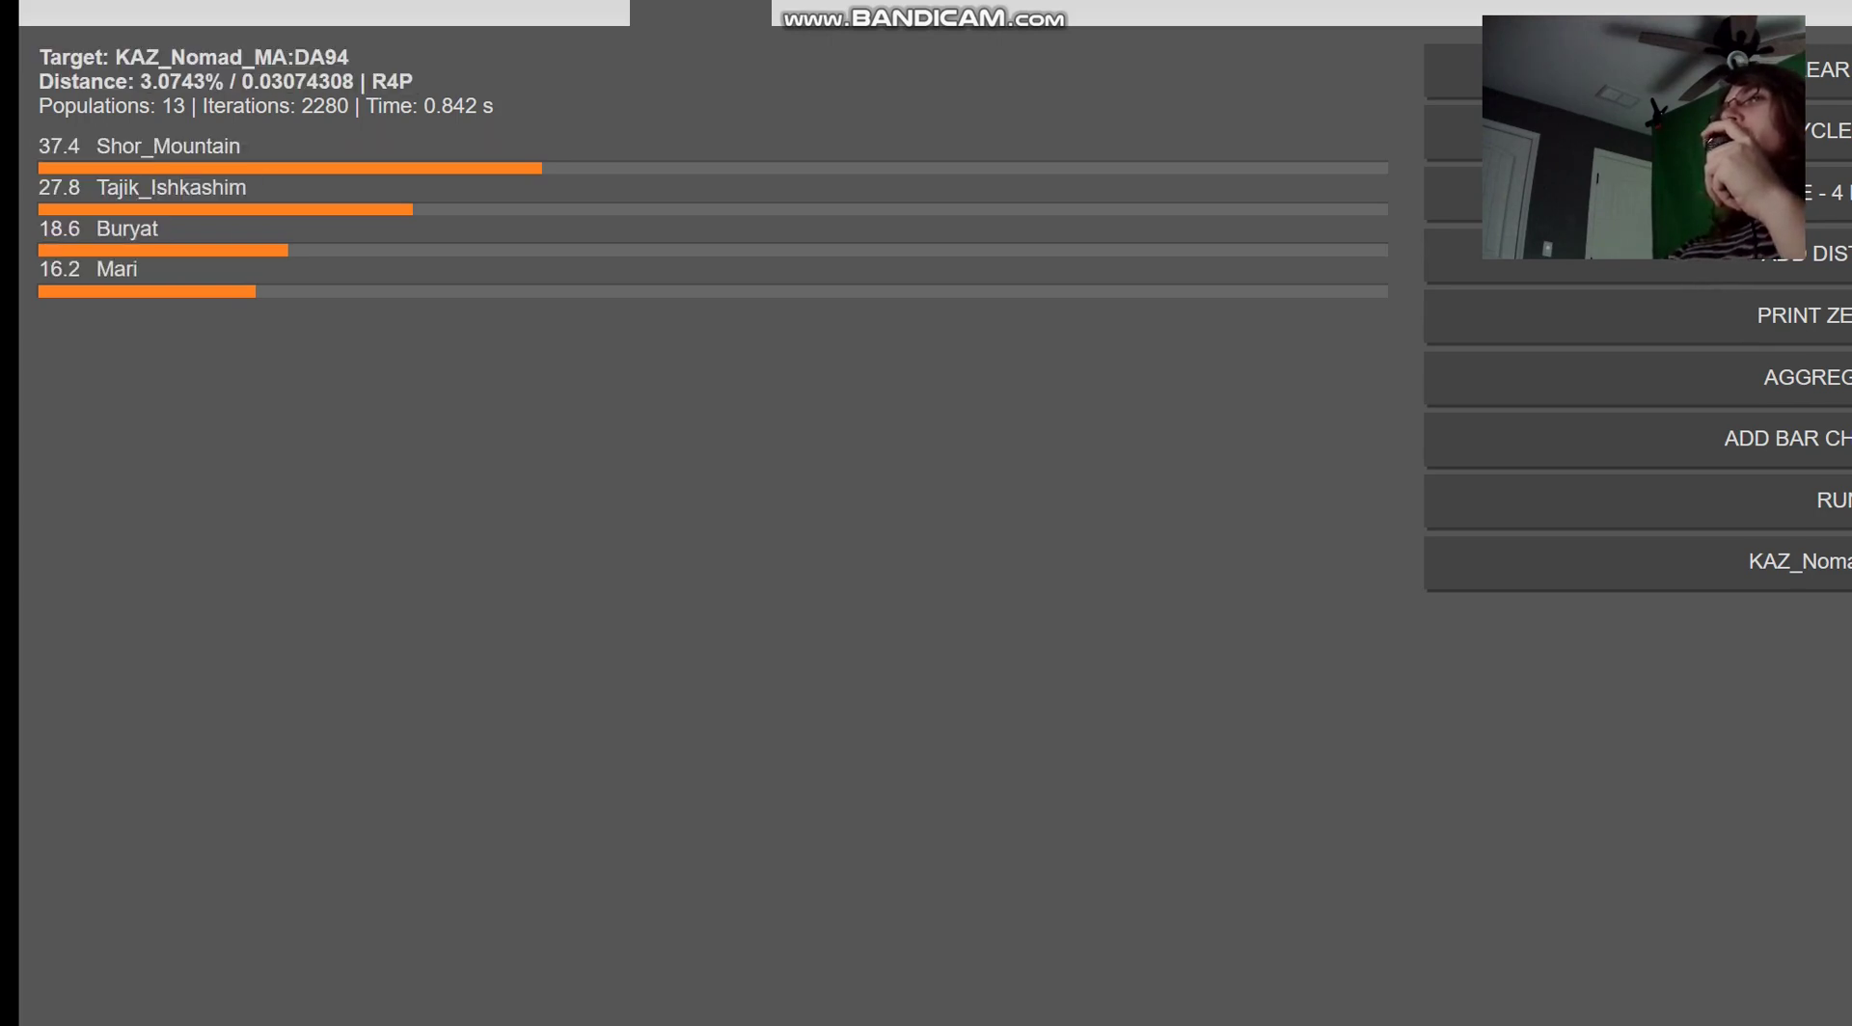
pyautogui.moveTo(40, 56); pyautogui.dragTo(140, 270)
pyautogui.click(140, 270)
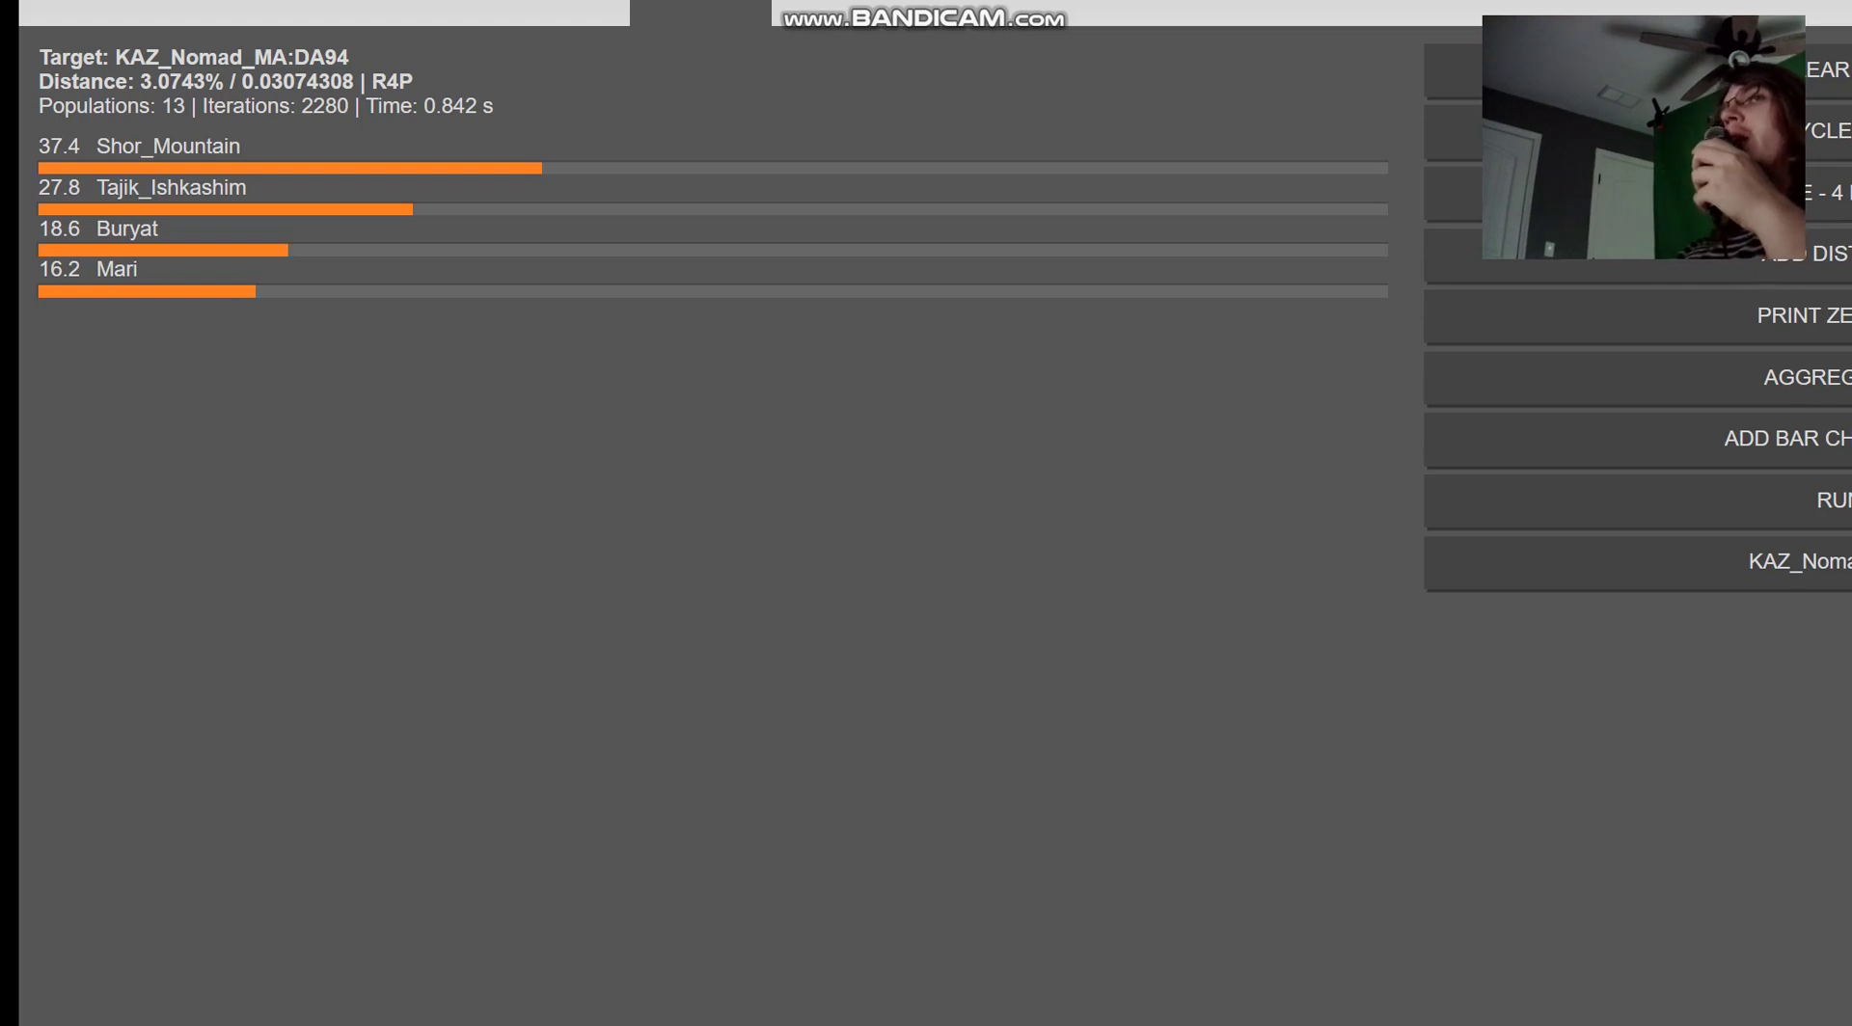
pyautogui.hotkey('ctrl', 'a')
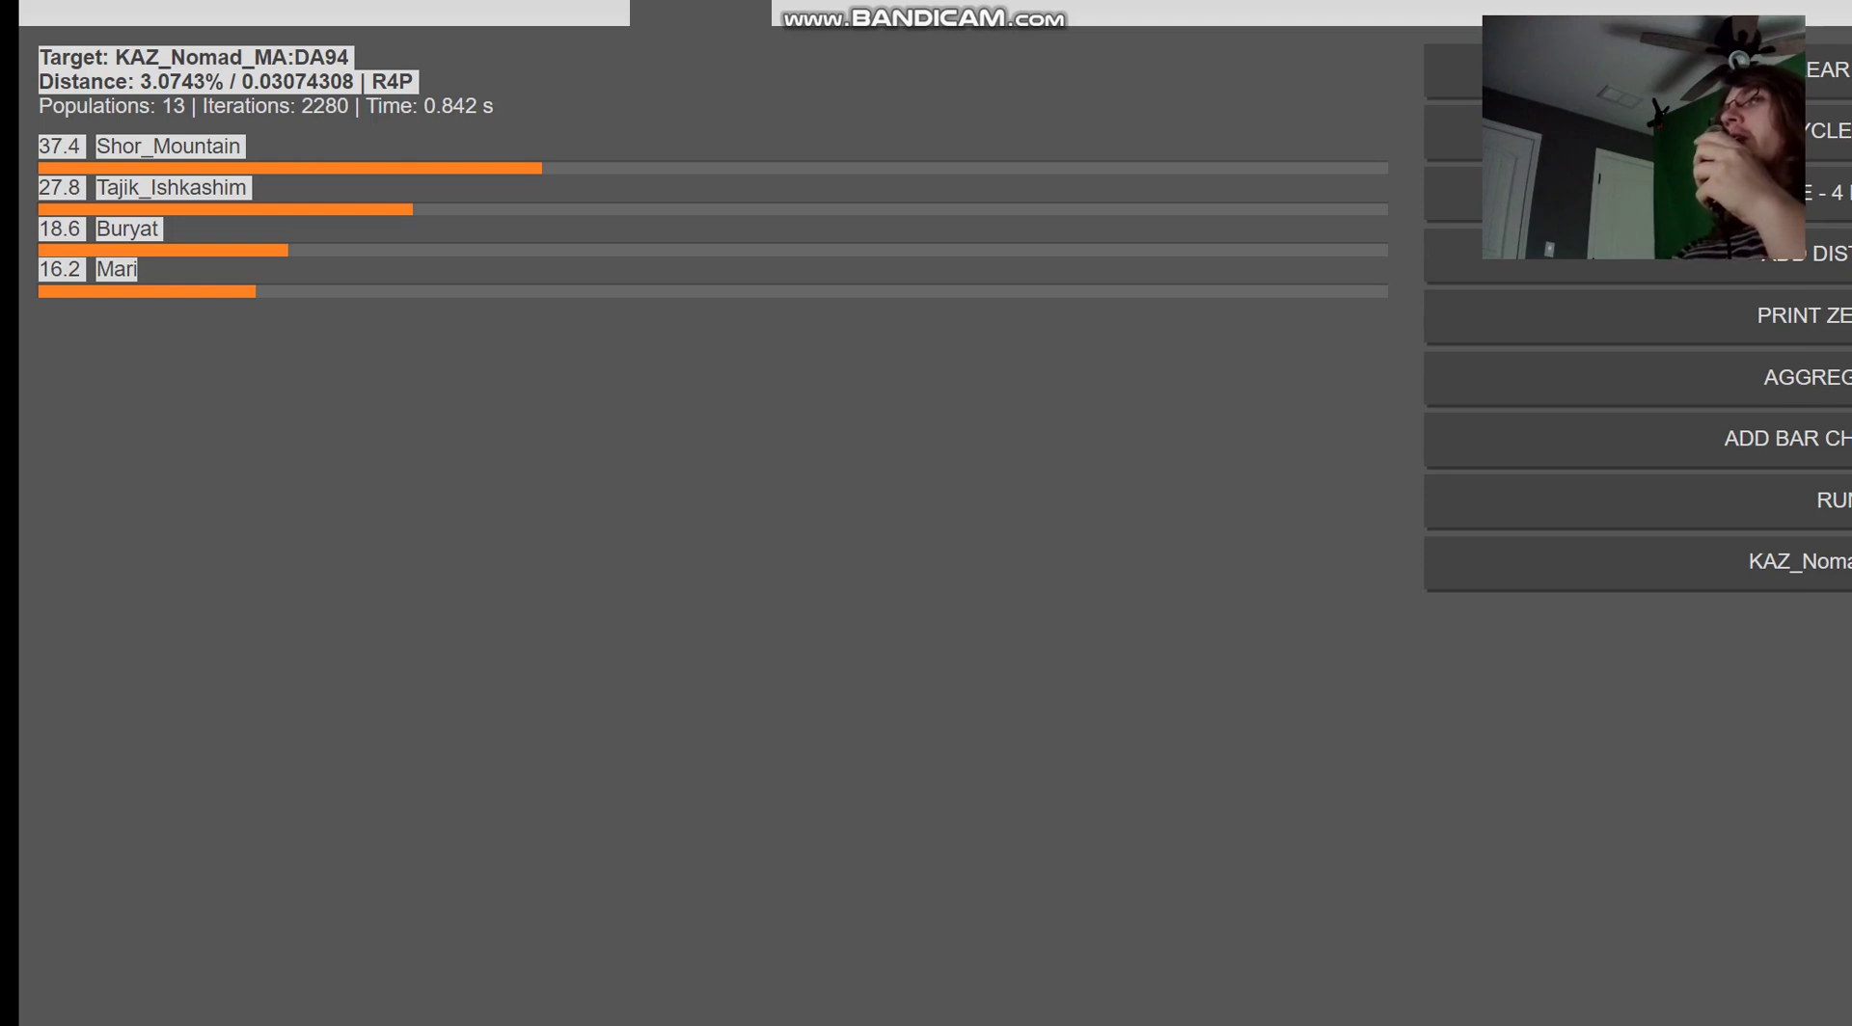
pyautogui.moveTo(138, 270); pyautogui.dragTo(39, 57)
pyautogui.click(578, 434)
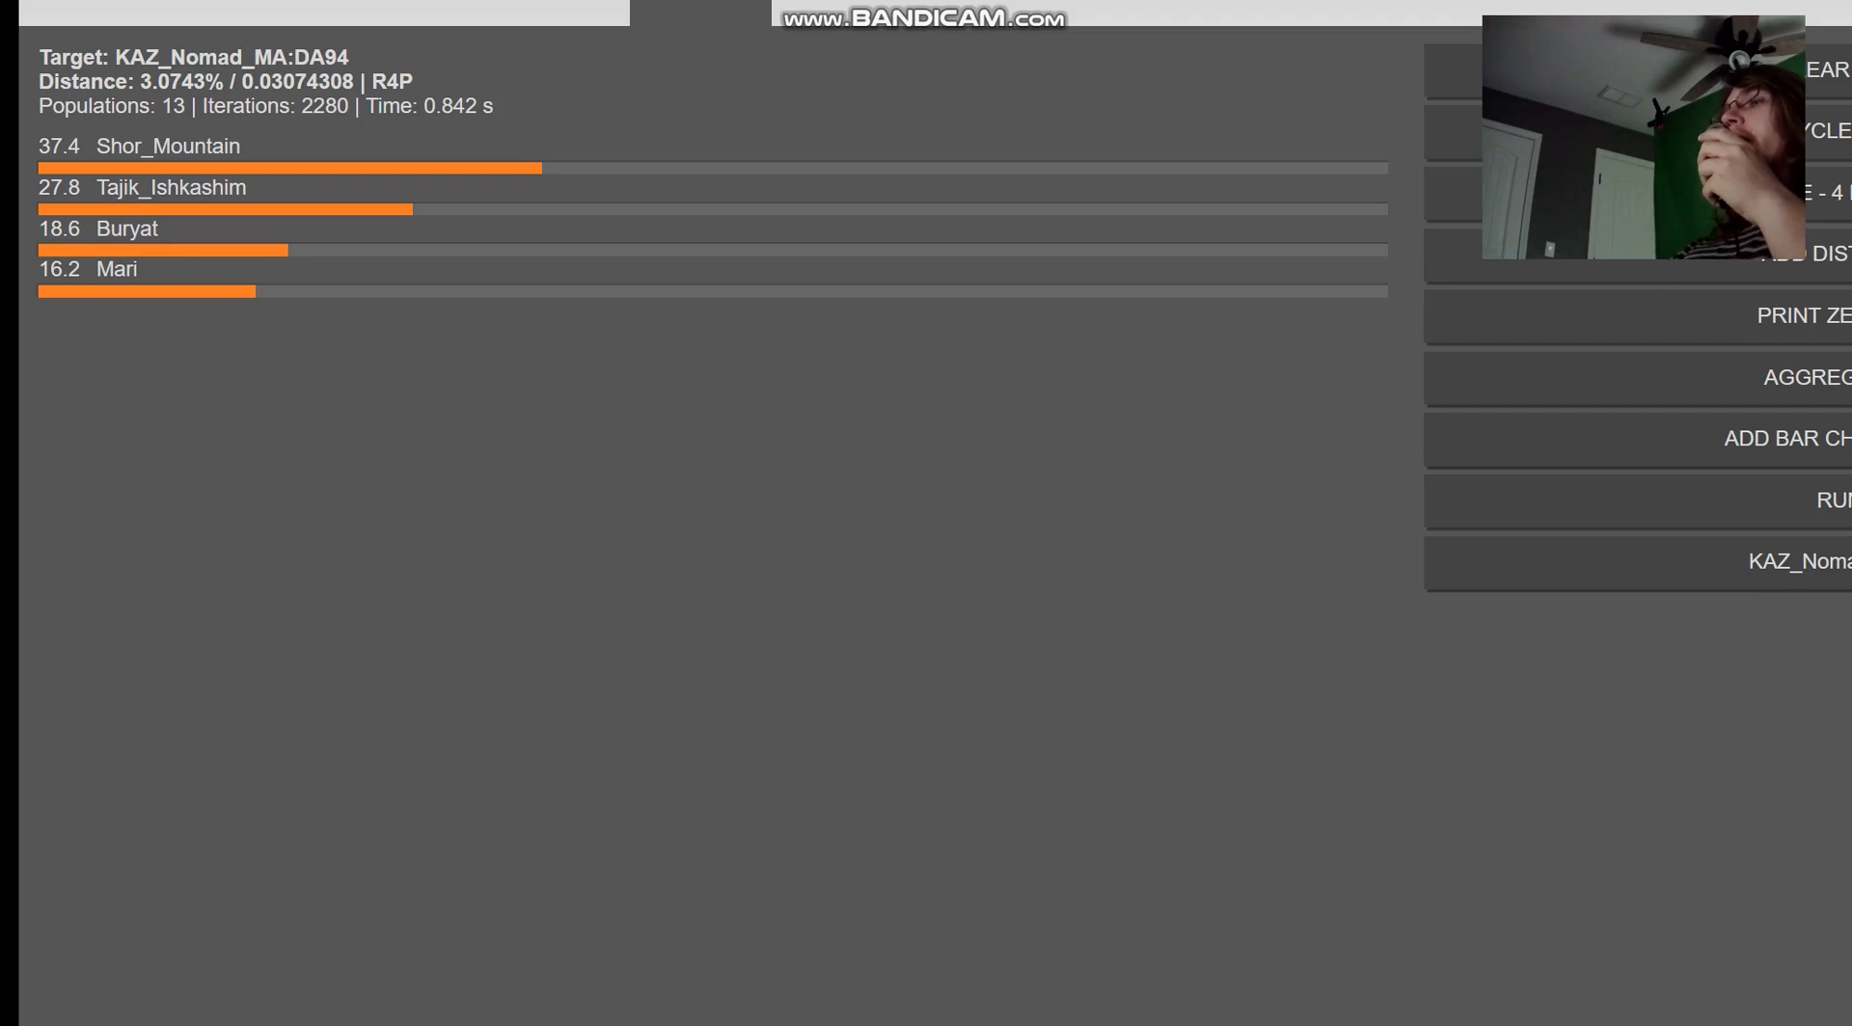
pyautogui.click(1308, 1017)
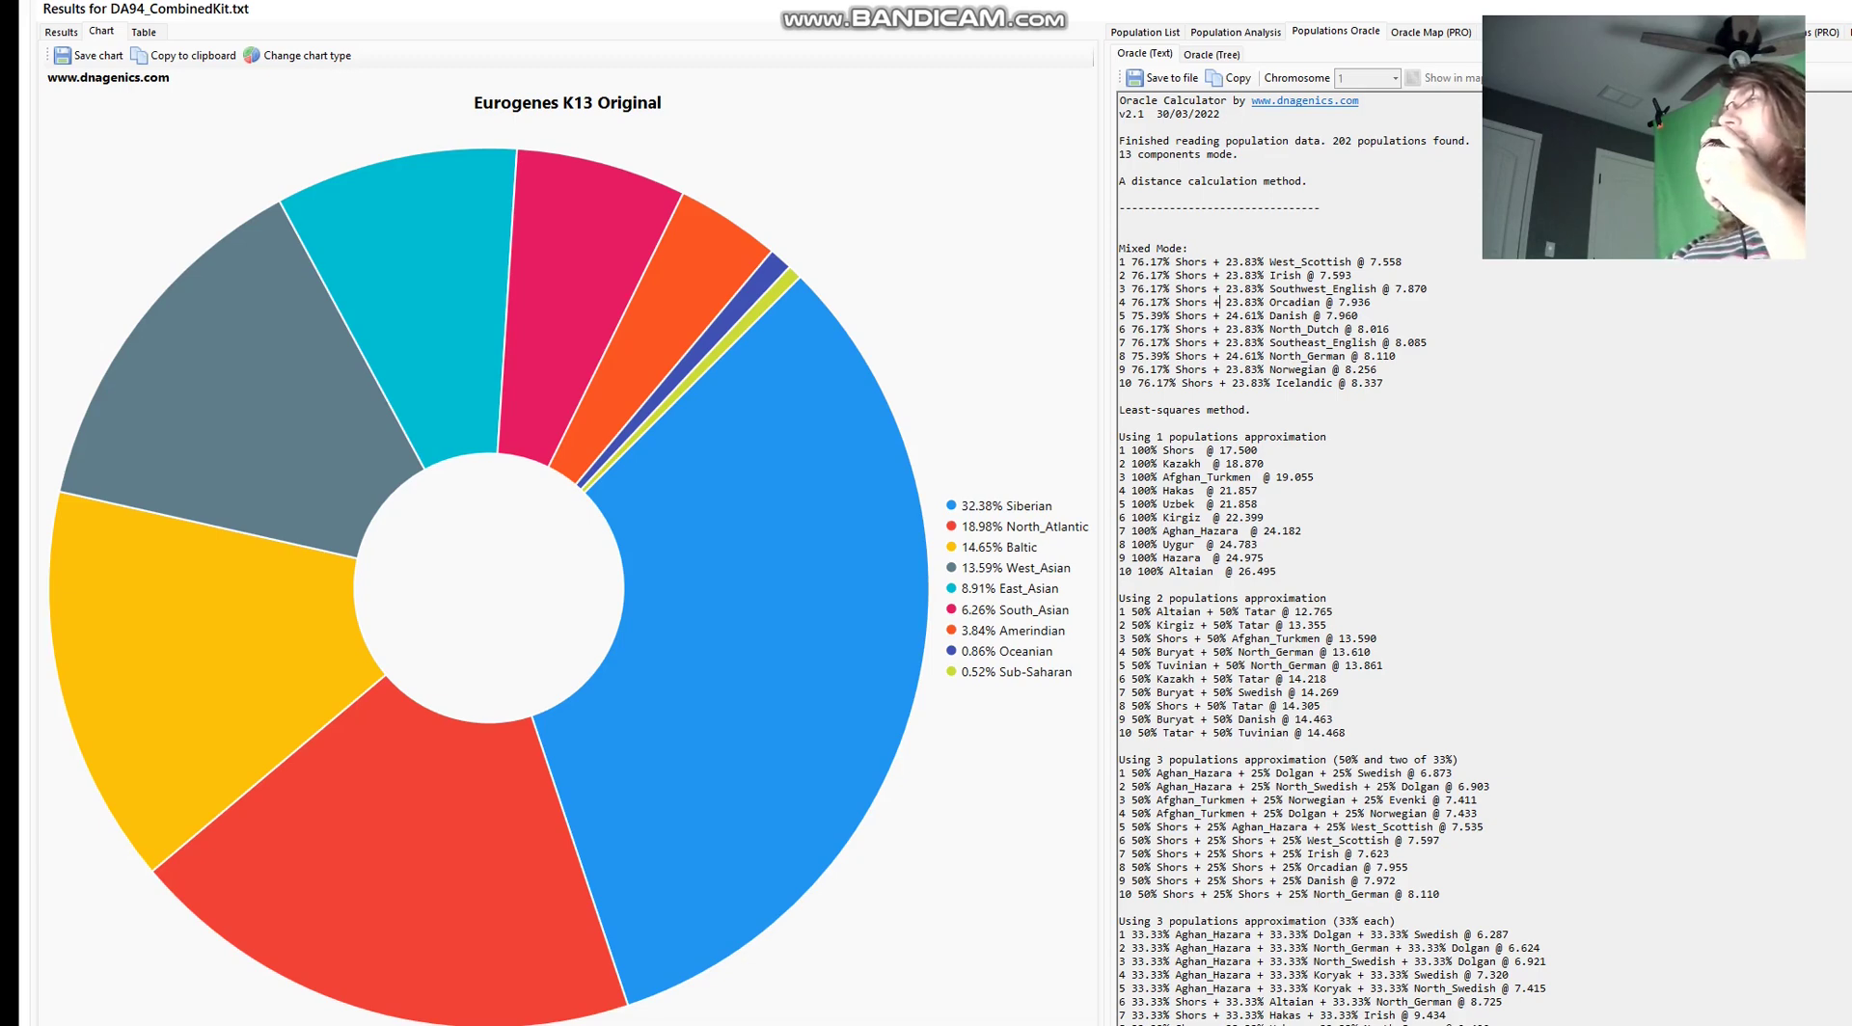
# - Highlight the top Mixed Mode fits and drag the splitter left to widen the Oracle pane
pyautogui.moveTo(1119, 261); pyautogui.dragTo(1363, 316)
pyautogui.click(1428, 342)
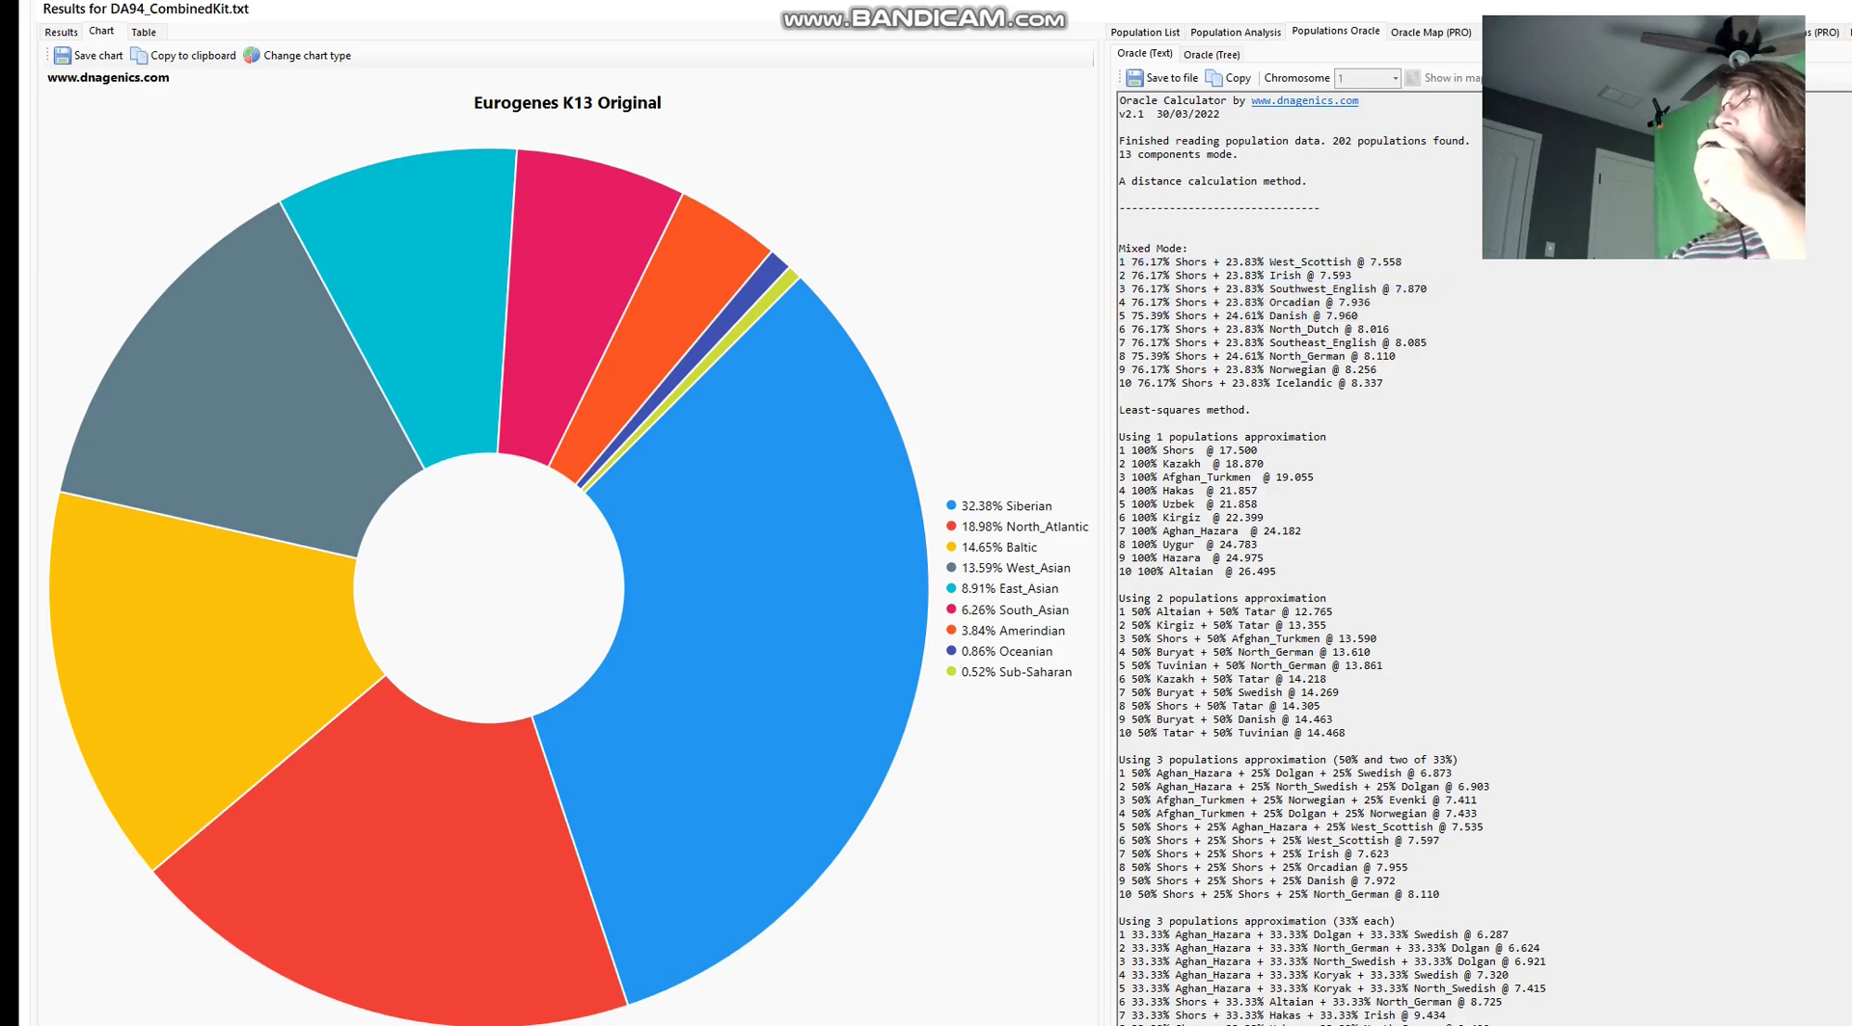
pyautogui.moveTo(1102, 386); pyautogui.dragTo(1015, 386)
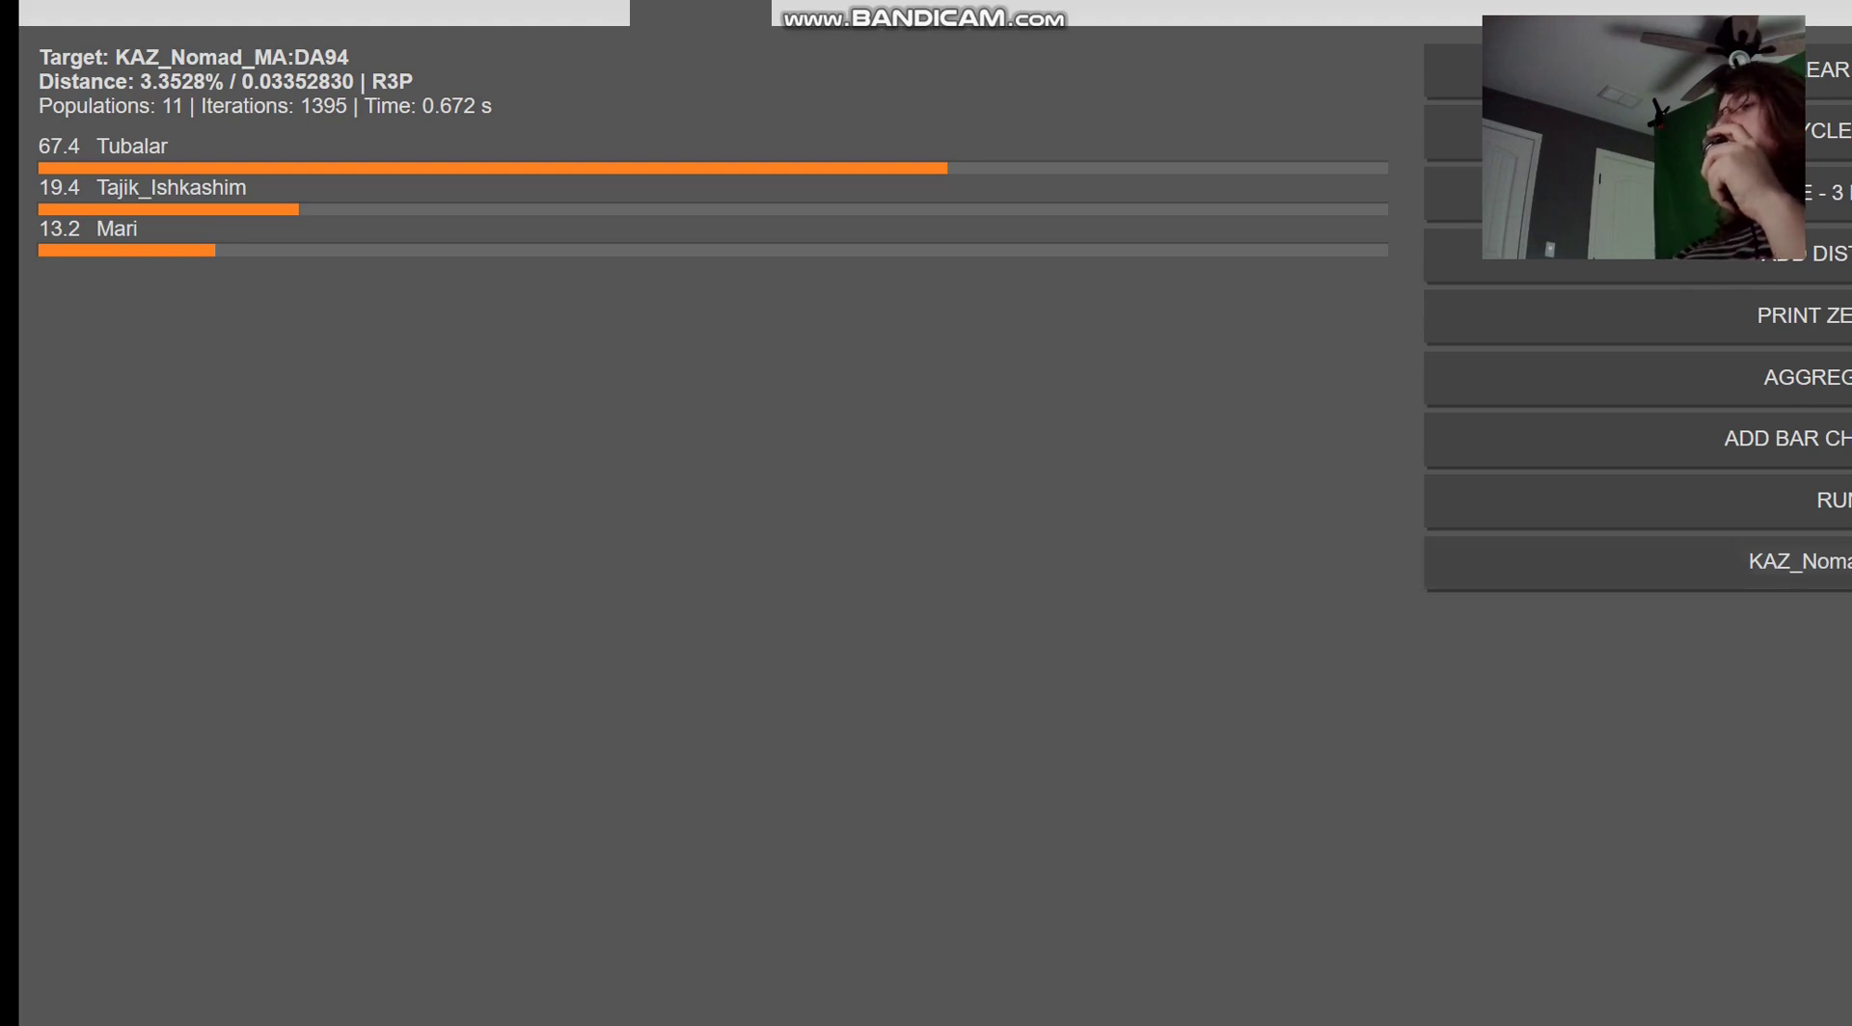
# - Return to DNAGenics, where DA94's oracle fits are led by 76.17% Shors + 23.83% West_Scottish
pyautogui.hotkey('alt', 'Tab')
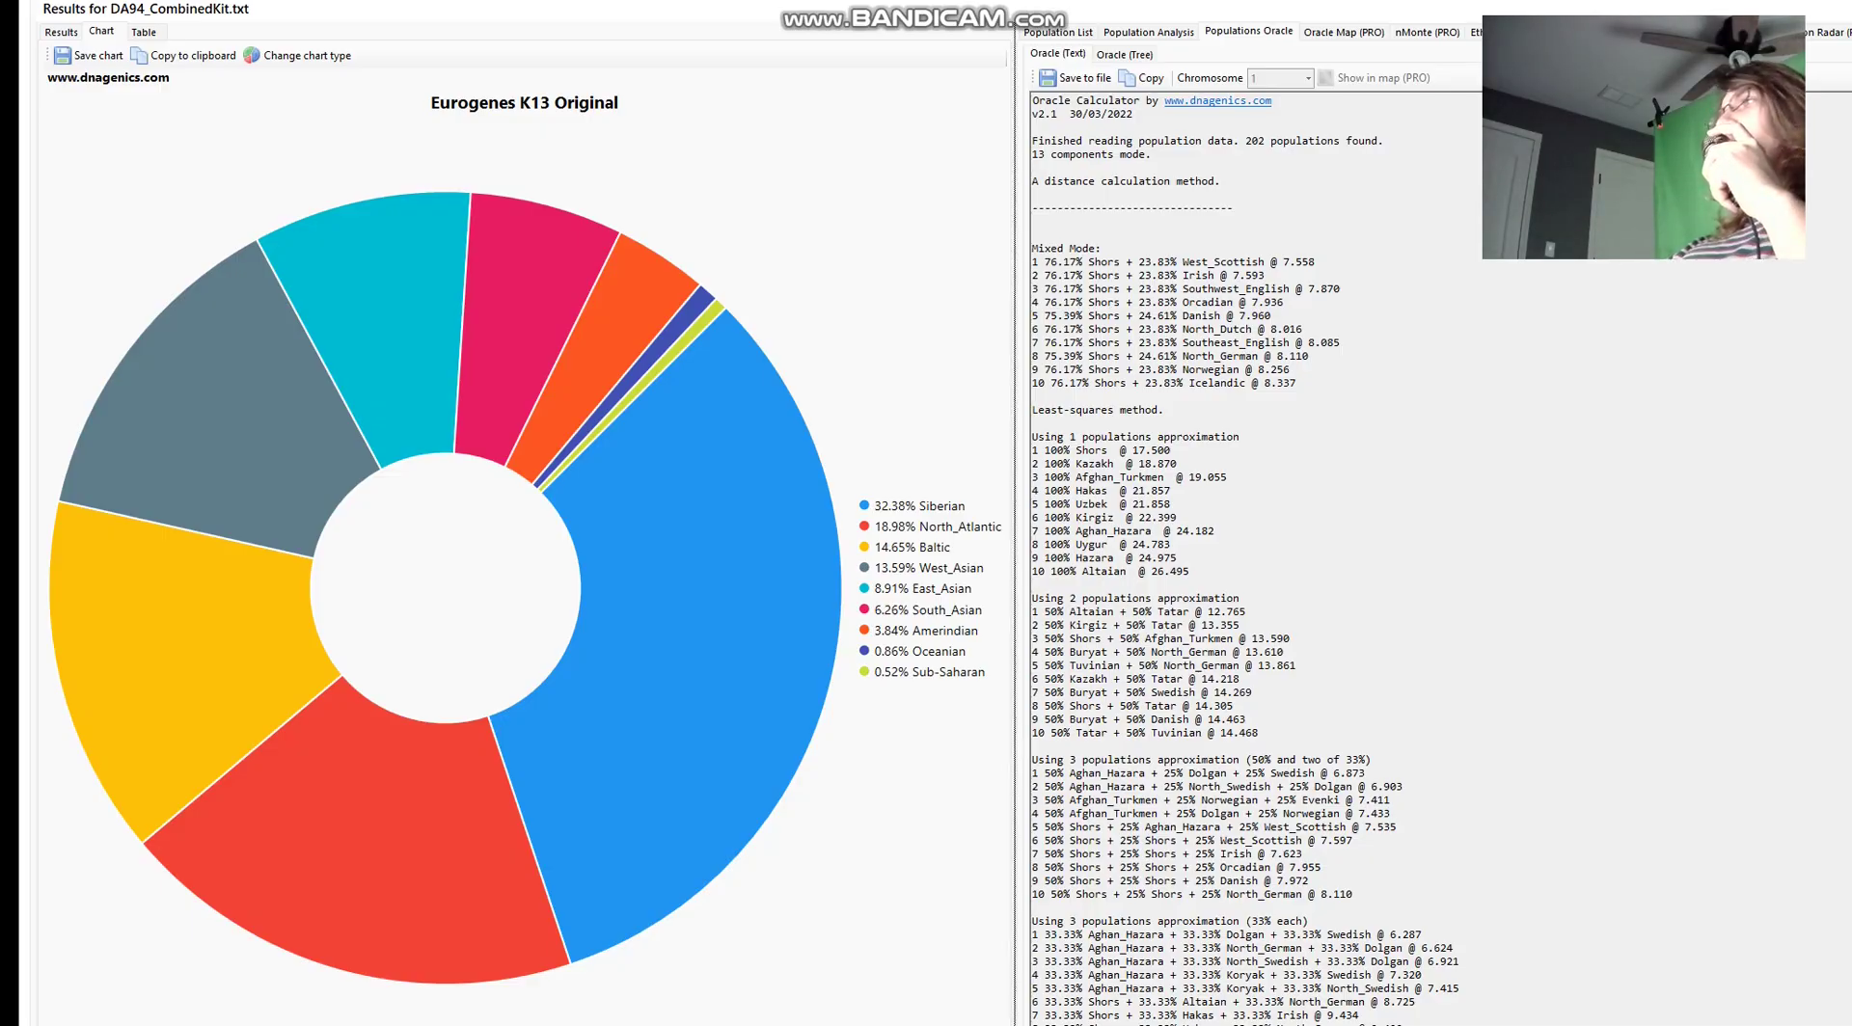
# - Highlight the top Mixed Mode fits in DA94's Oracle text output
pyautogui.moveTo(1088, 261); pyautogui.dragTo(1320, 262)
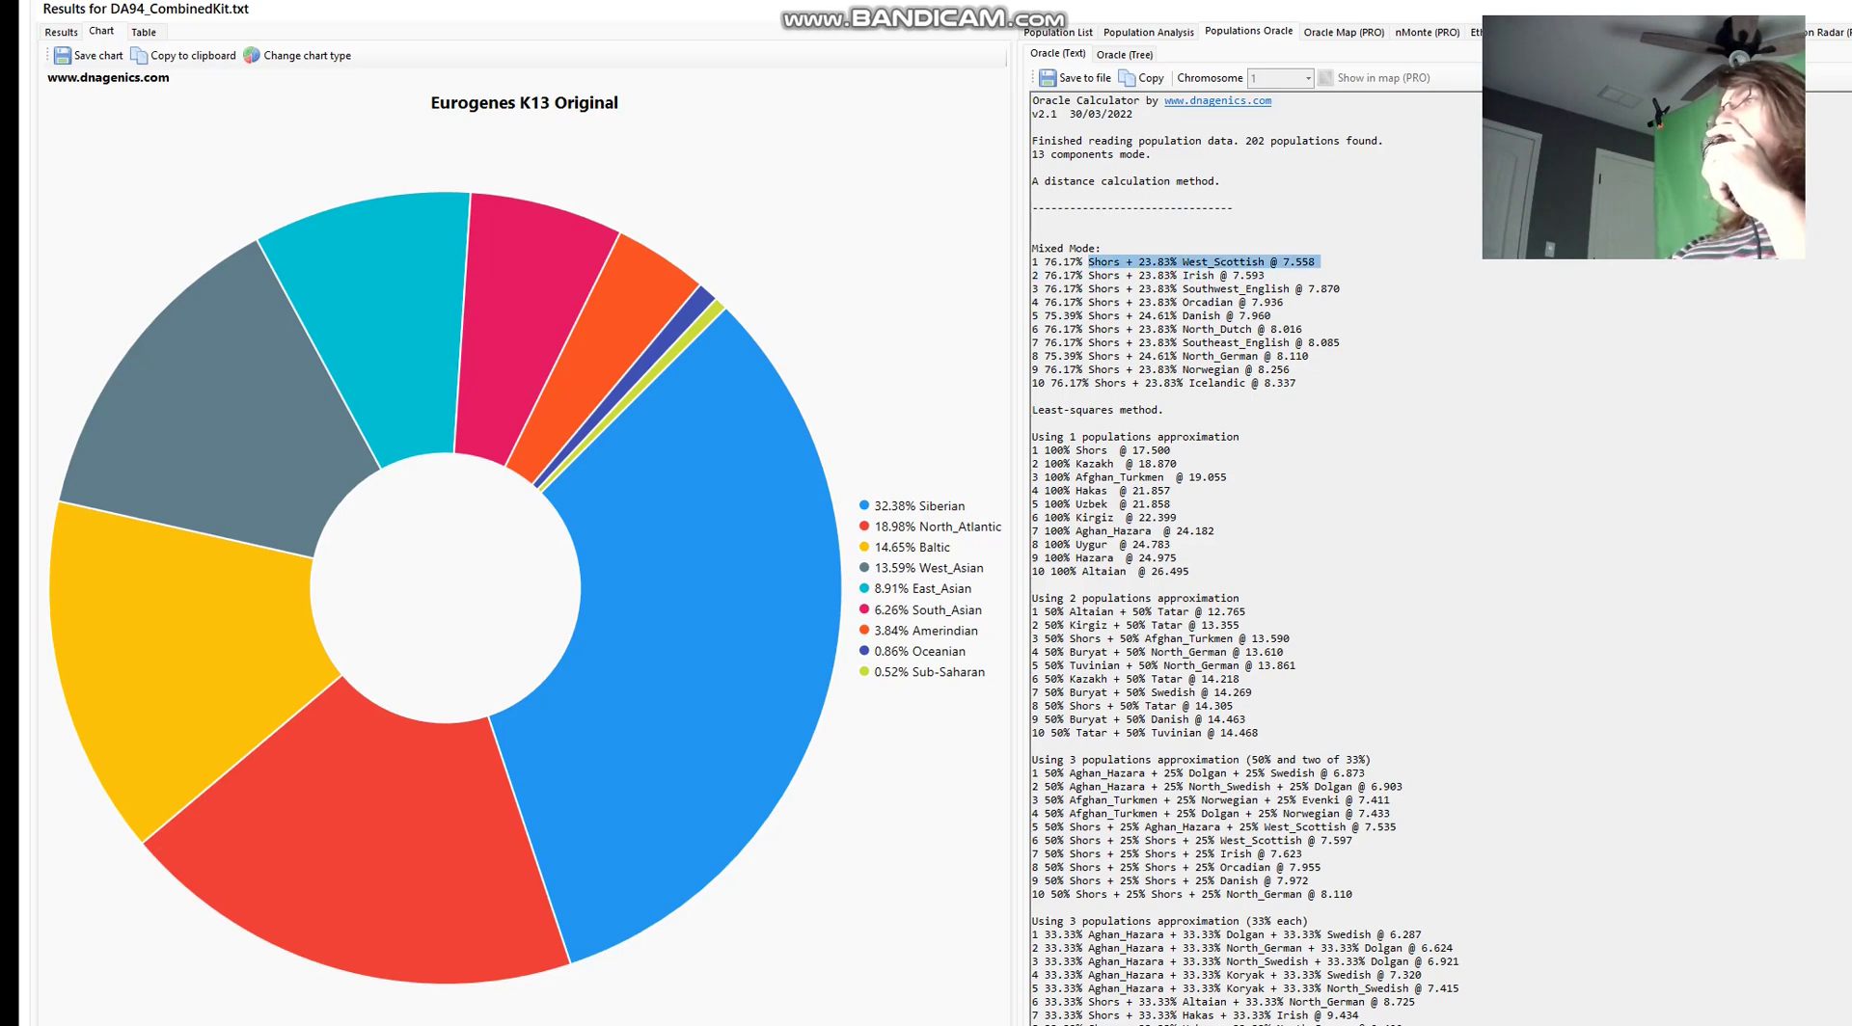
pyautogui.click(1176, 275)
pyautogui.moveTo(1139, 261); pyautogui.dragTo(1269, 275)
pyautogui.click(1341, 343)
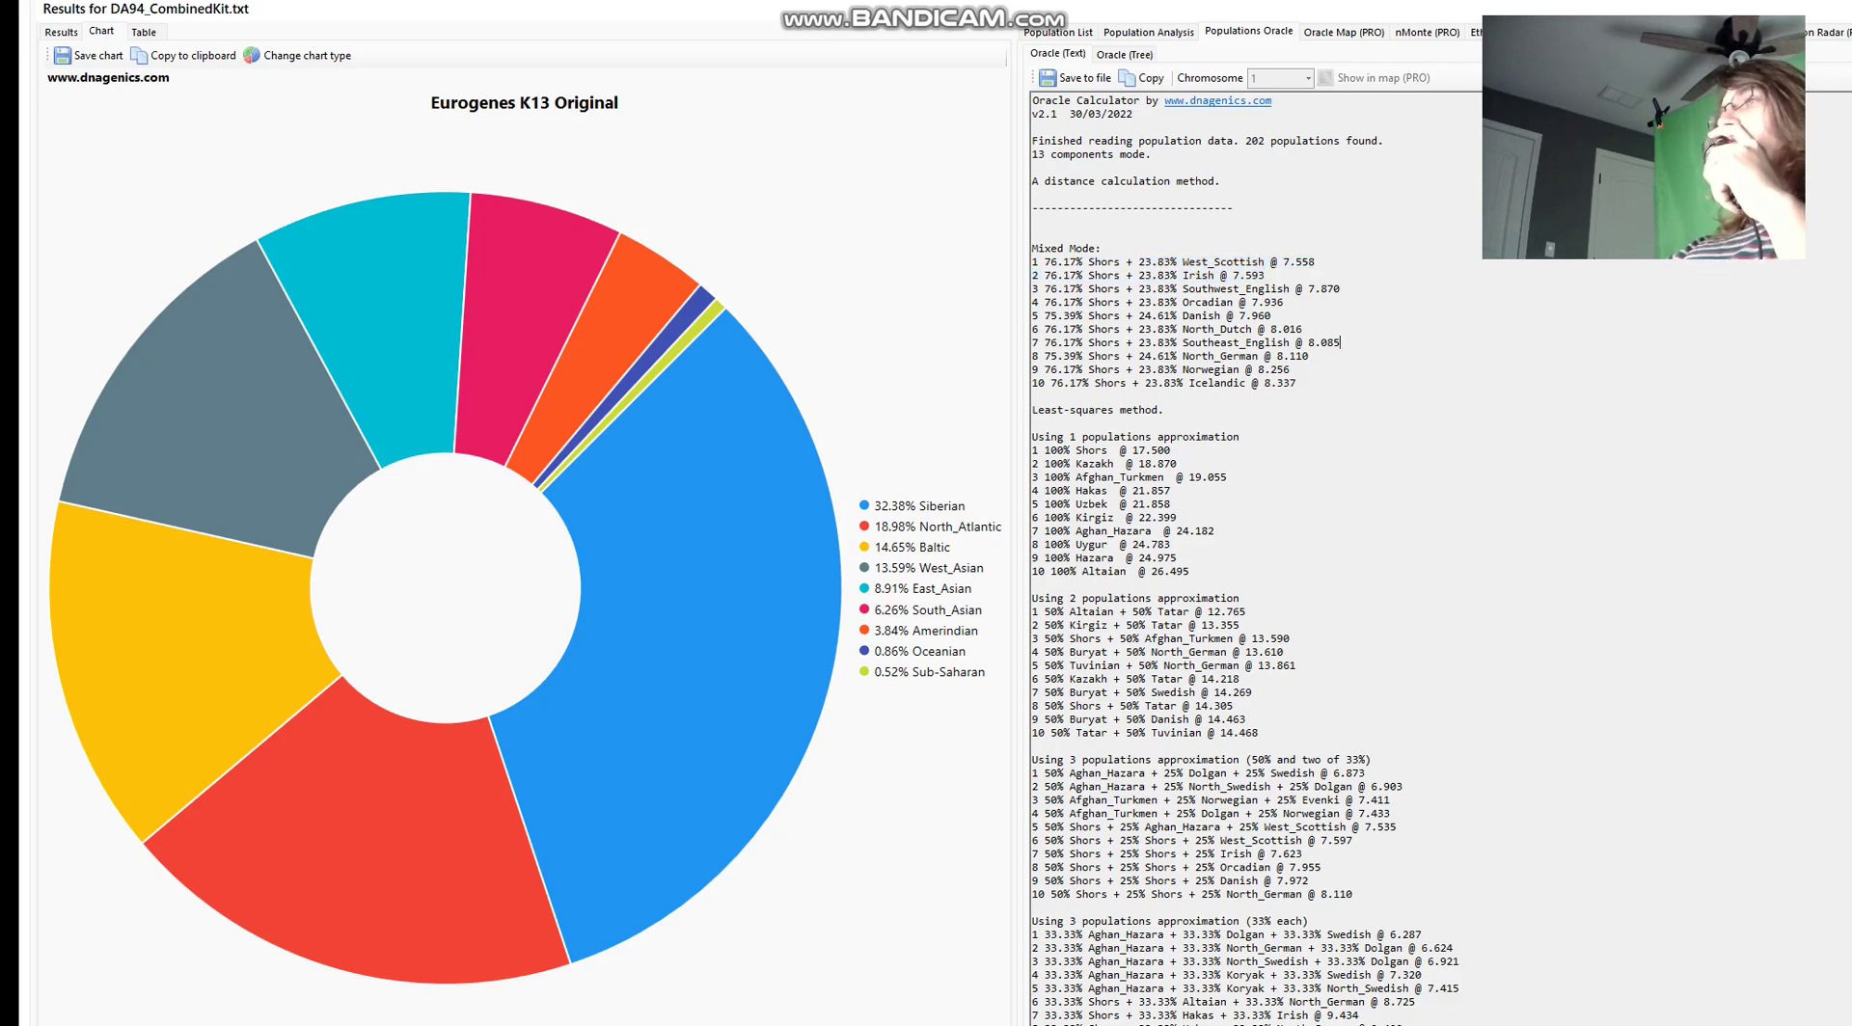
pyautogui.scroll(-4, 1244, 559)
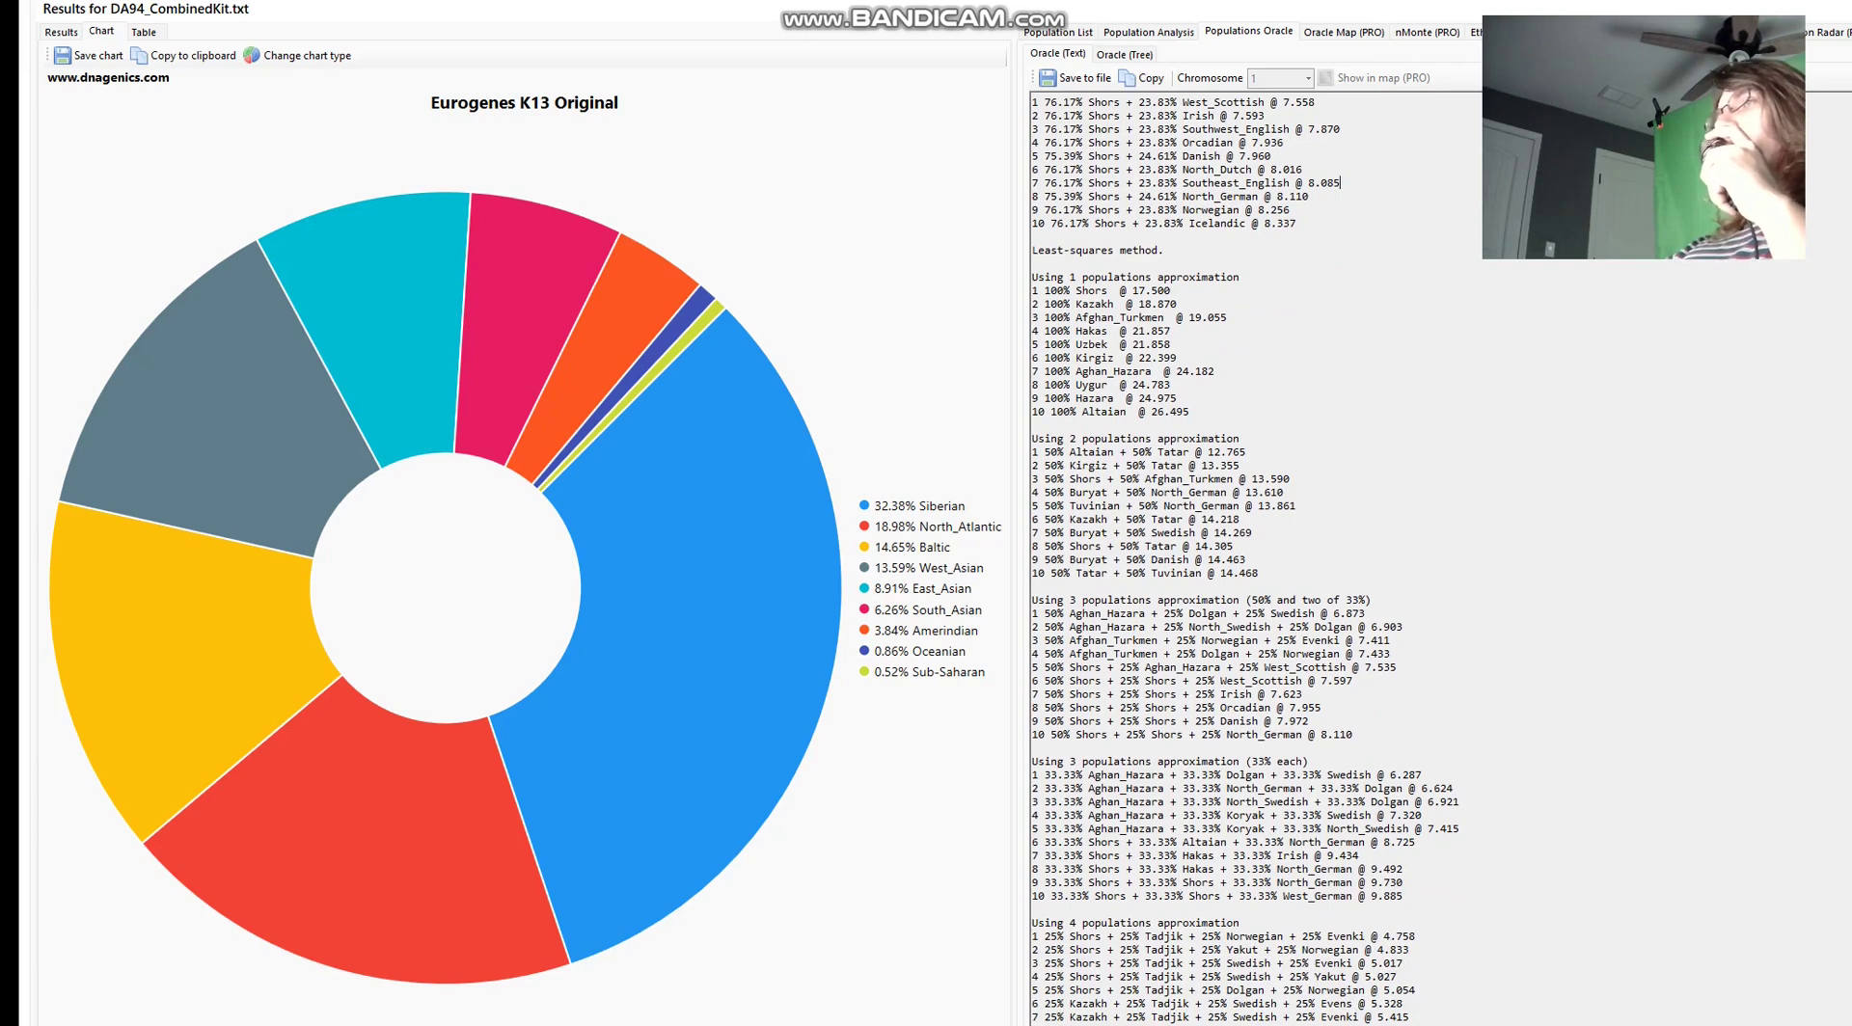
# - Highlight the Shors plus Afghan_Turkmen two-population fit
pyautogui.moveTo(1044, 466)
pyautogui.mouseDown()
pyautogui.moveTo(1265, 479)
pyautogui.moveTo(1032, 479)
pyautogui.mouseUp()
pyautogui.click(1290, 480)
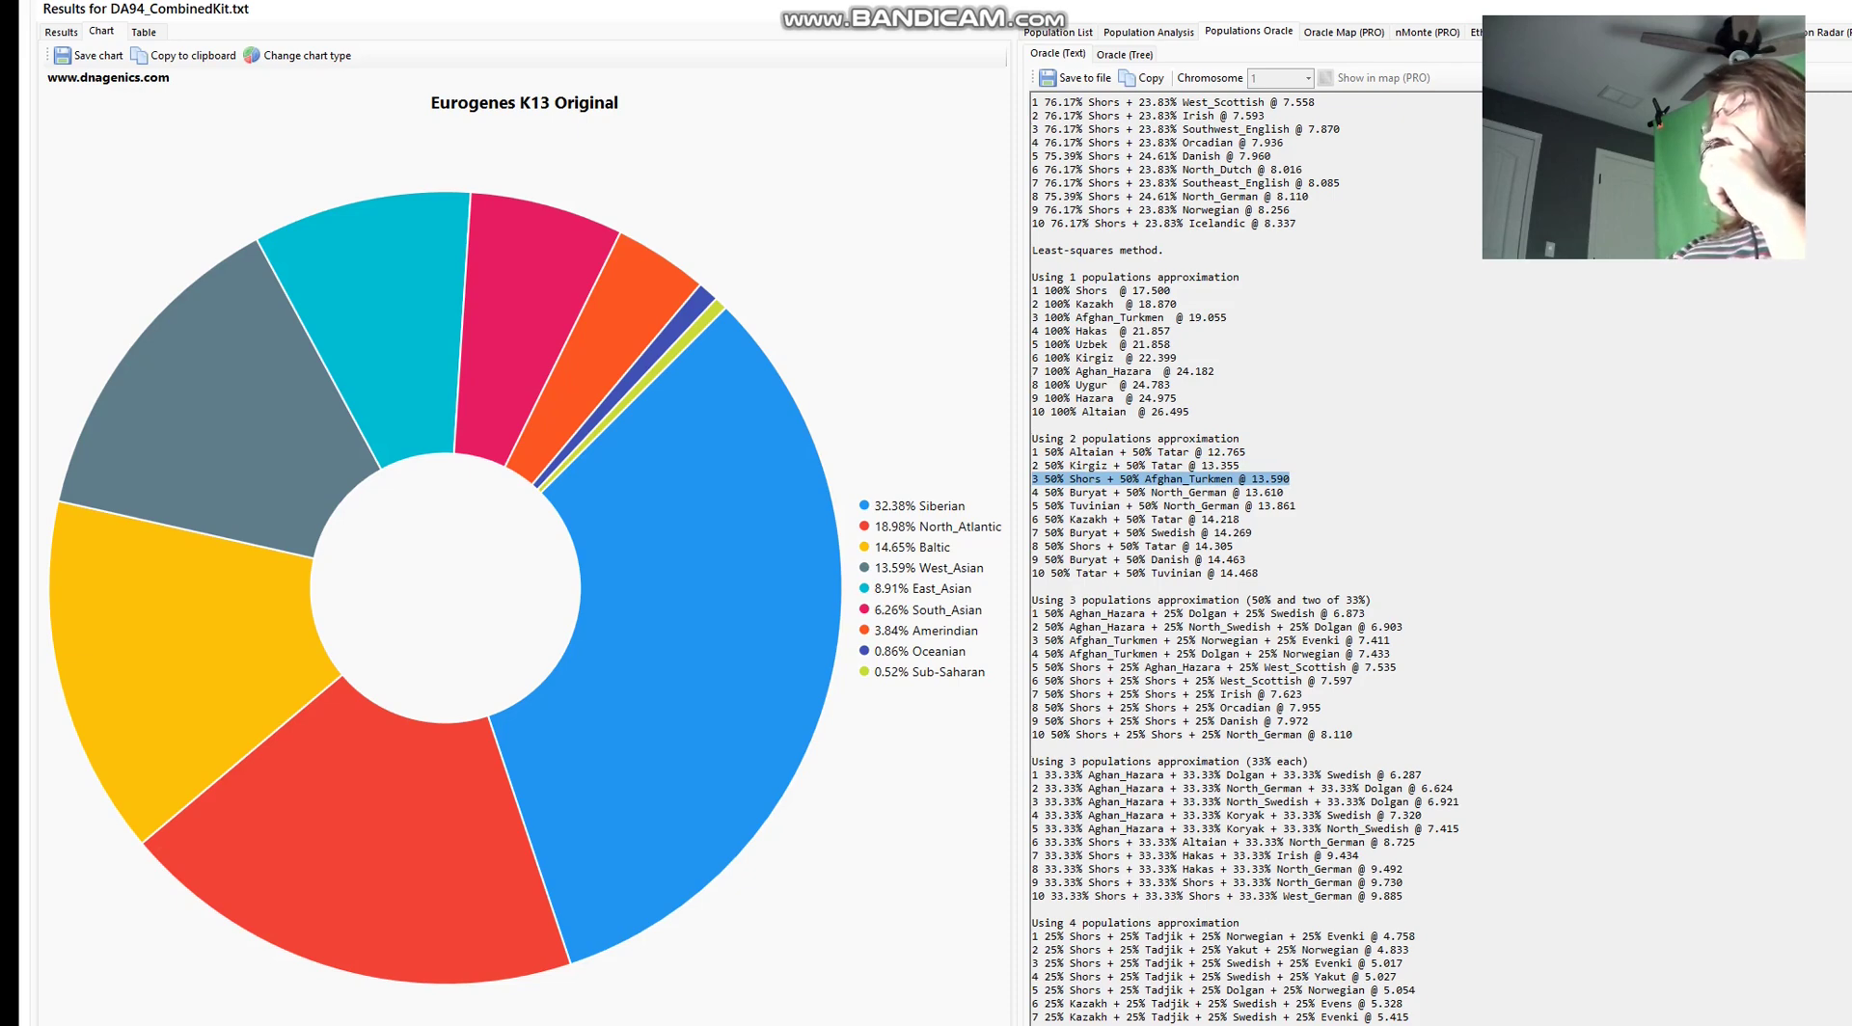
pyautogui.click(1089, 559)
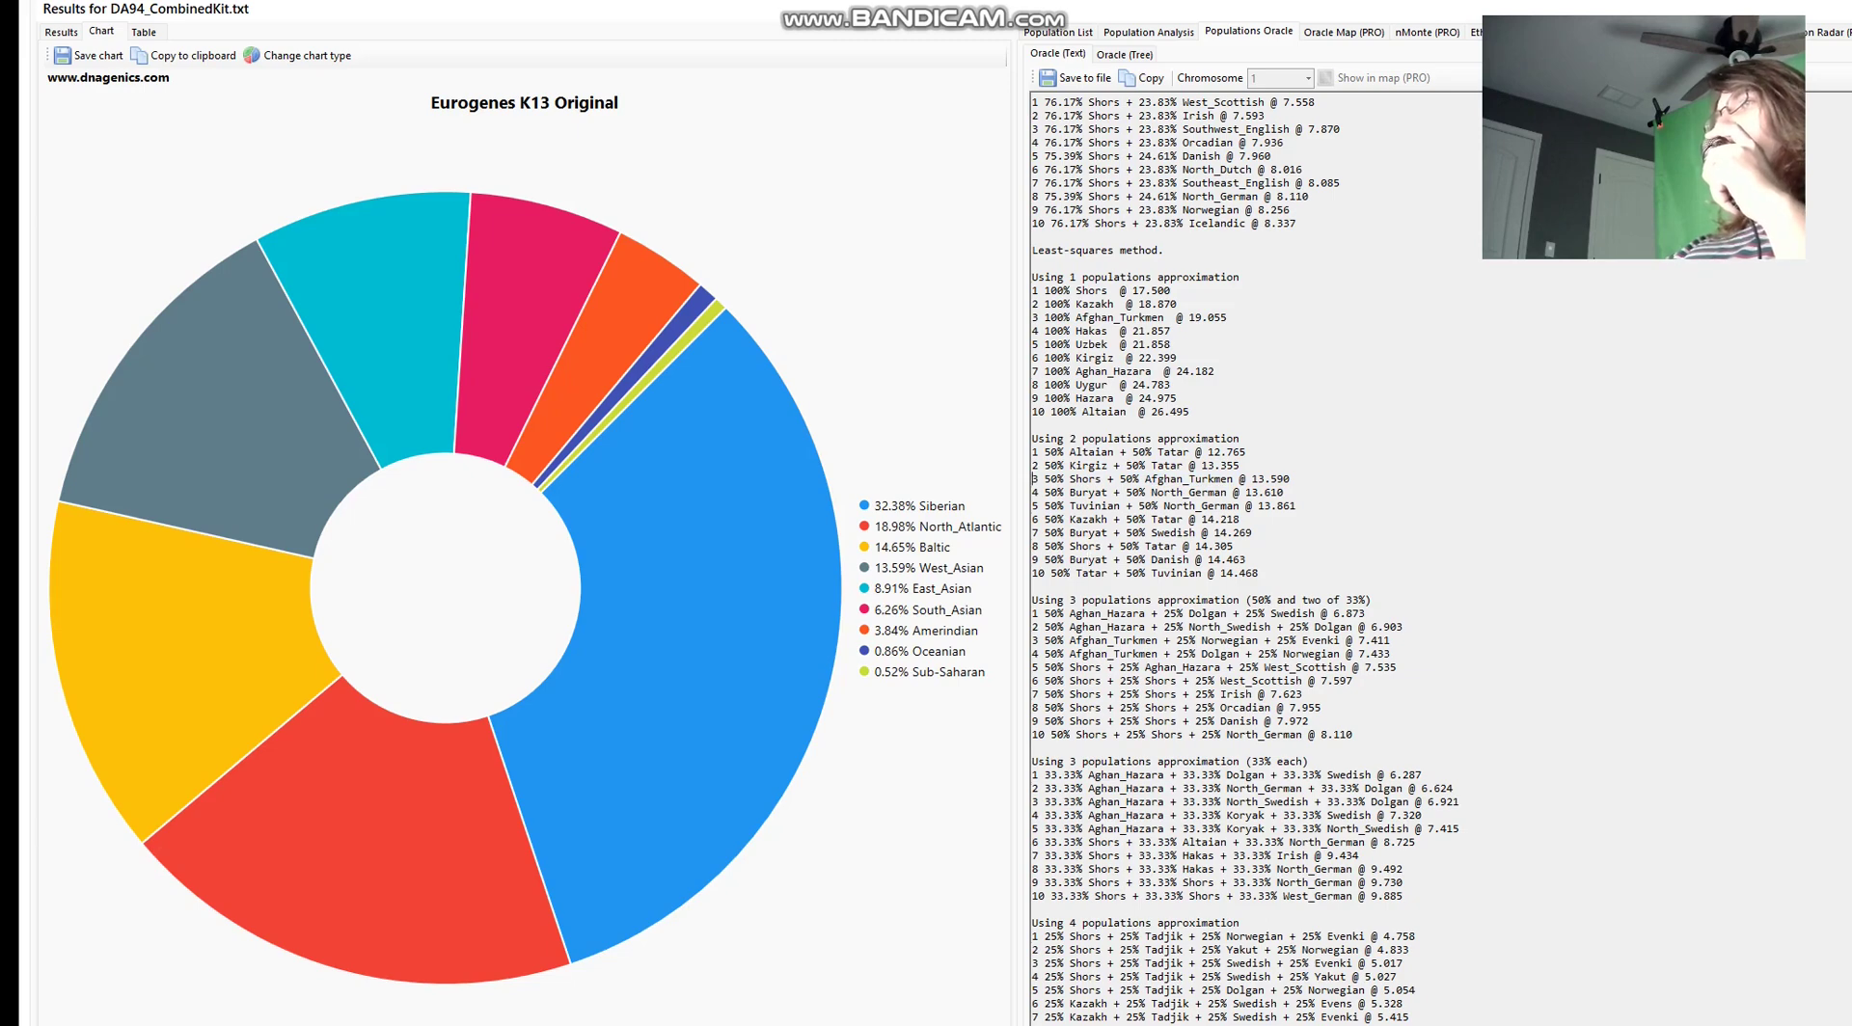
pyautogui.moveTo(1034, 478); pyautogui.dragTo(1296, 478)
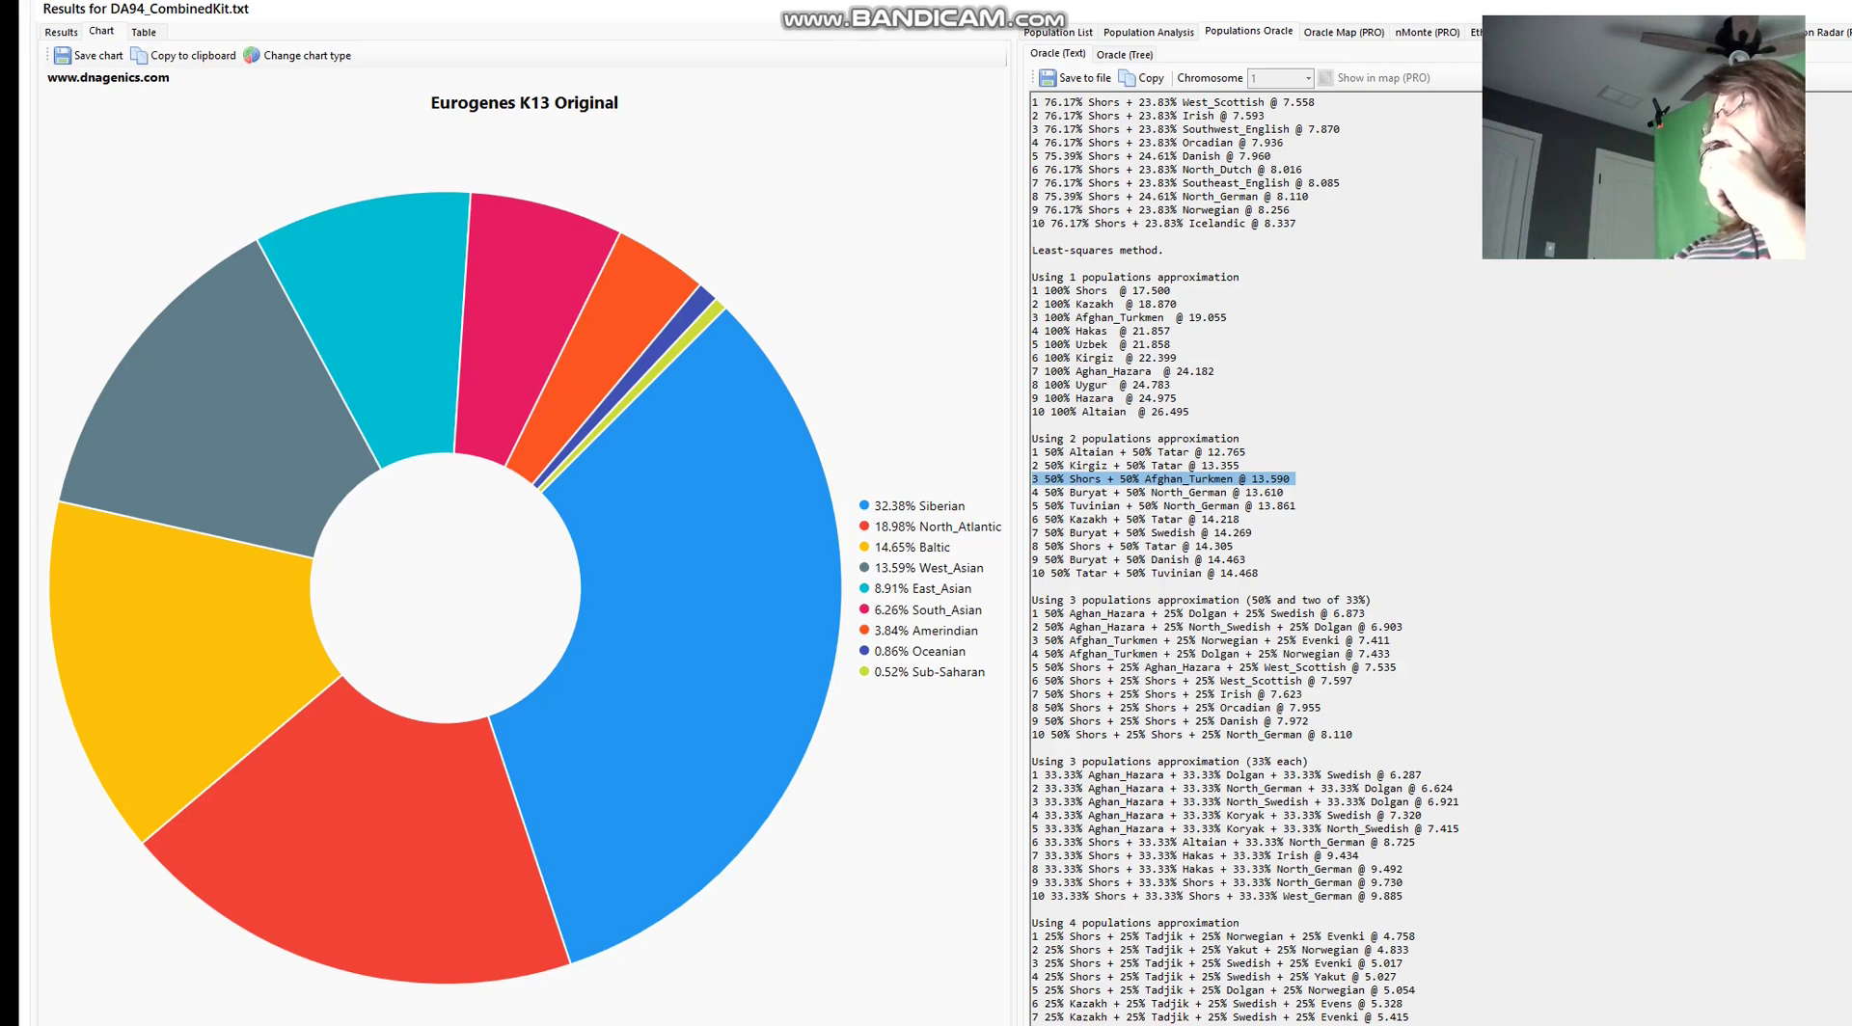
# - Review the top four-population fits, including the Tadjik component
pyautogui.moveTo(1044, 937); pyautogui.dragTo(1419, 937)
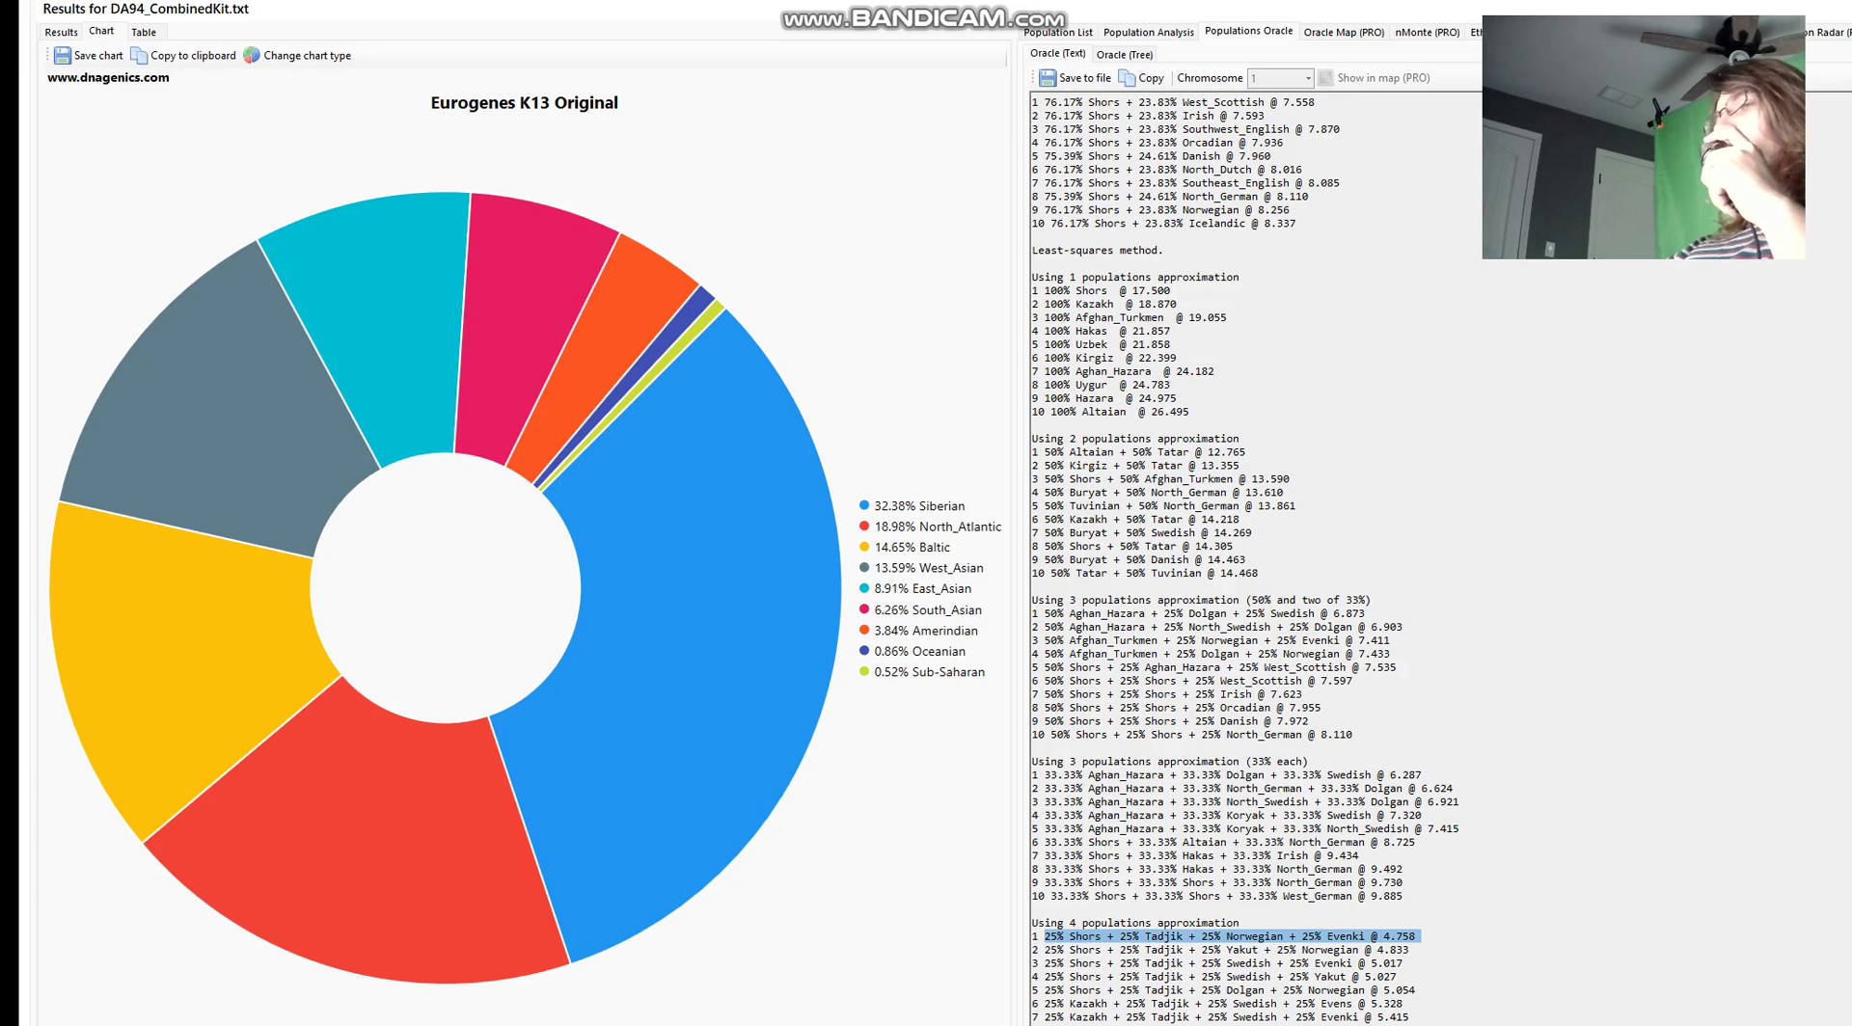
pyautogui.moveTo(1107, 936); pyautogui.dragTo(1417, 936)
pyautogui.click(1420, 938)
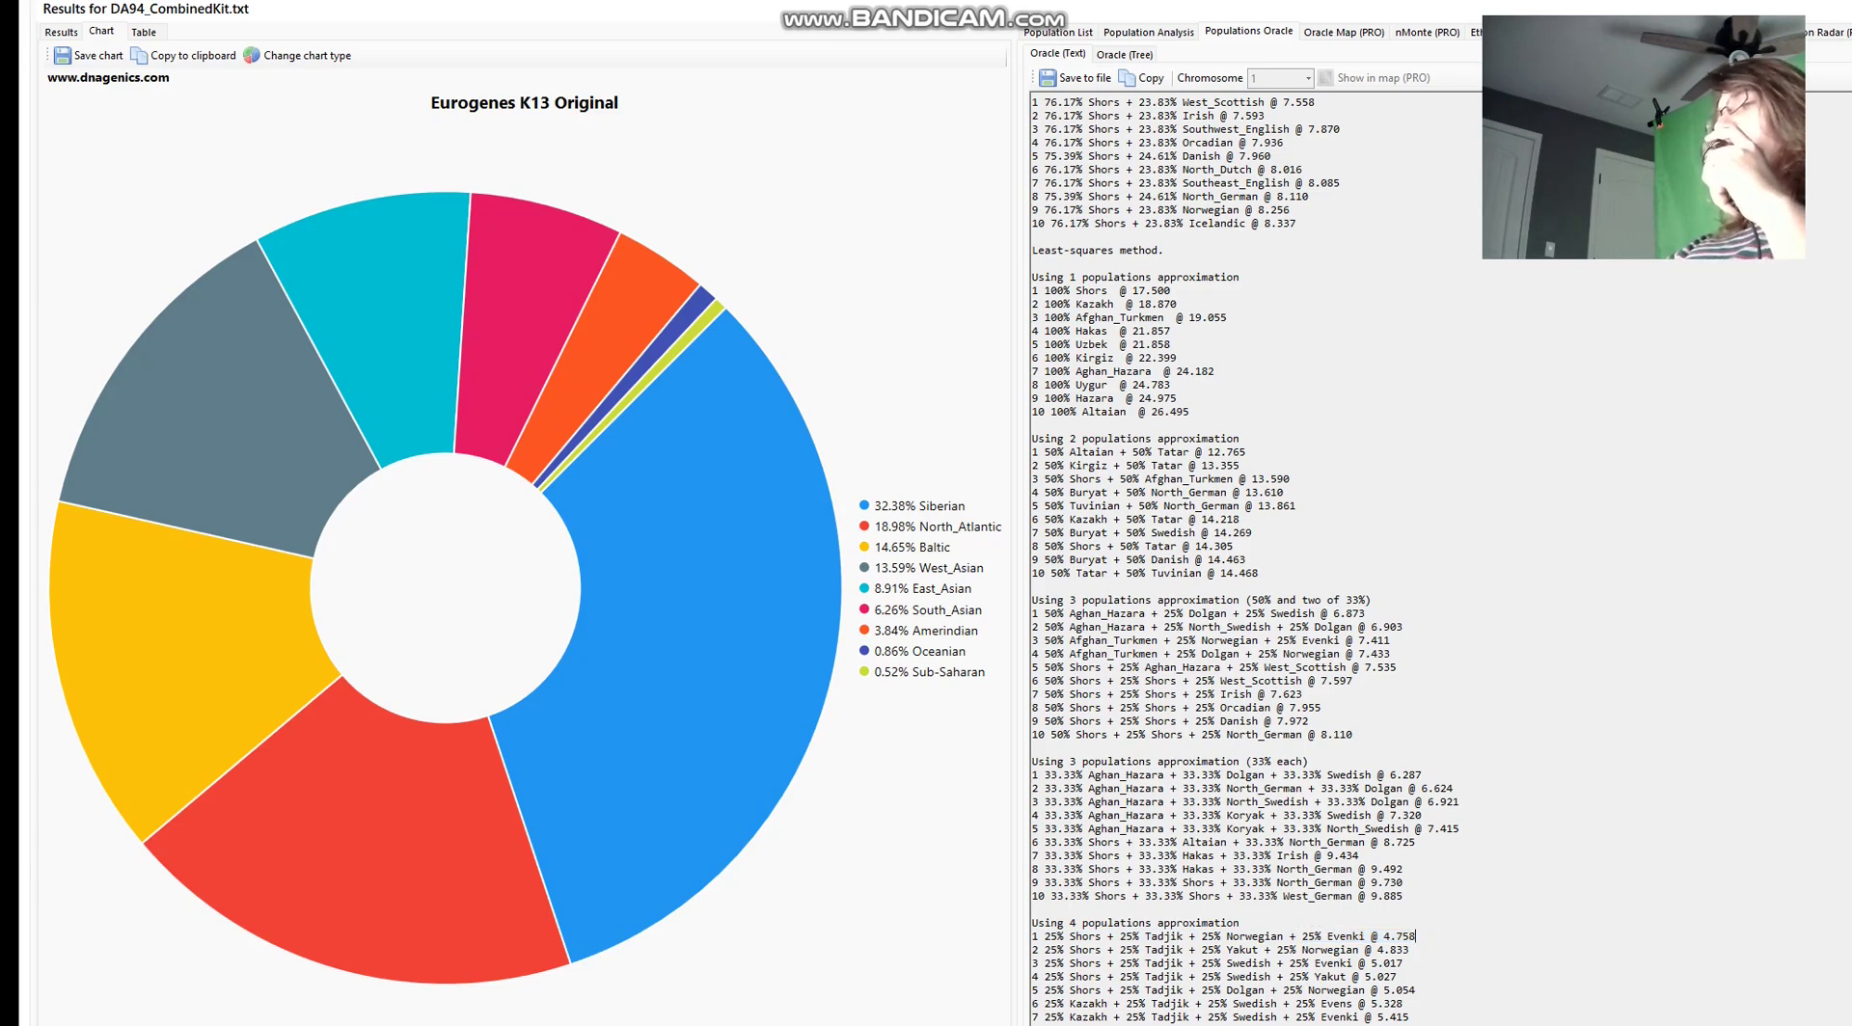
pyautogui.moveTo(1032, 910); pyautogui.dragTo(1416, 991)
pyautogui.moveTo(1362, 910); pyautogui.dragTo(1336, 869)
pyautogui.click(1309, 829)
# - Re-check the Mixed Mode fits, then switch to the Genome Analyzer results for DA94_CombinedKit.txt
pyautogui.scroll(4, 1309, 828)
pyautogui.moveTo(1070, 238); pyautogui.dragTo(1311, 344)
pyautogui.click(1312, 344)
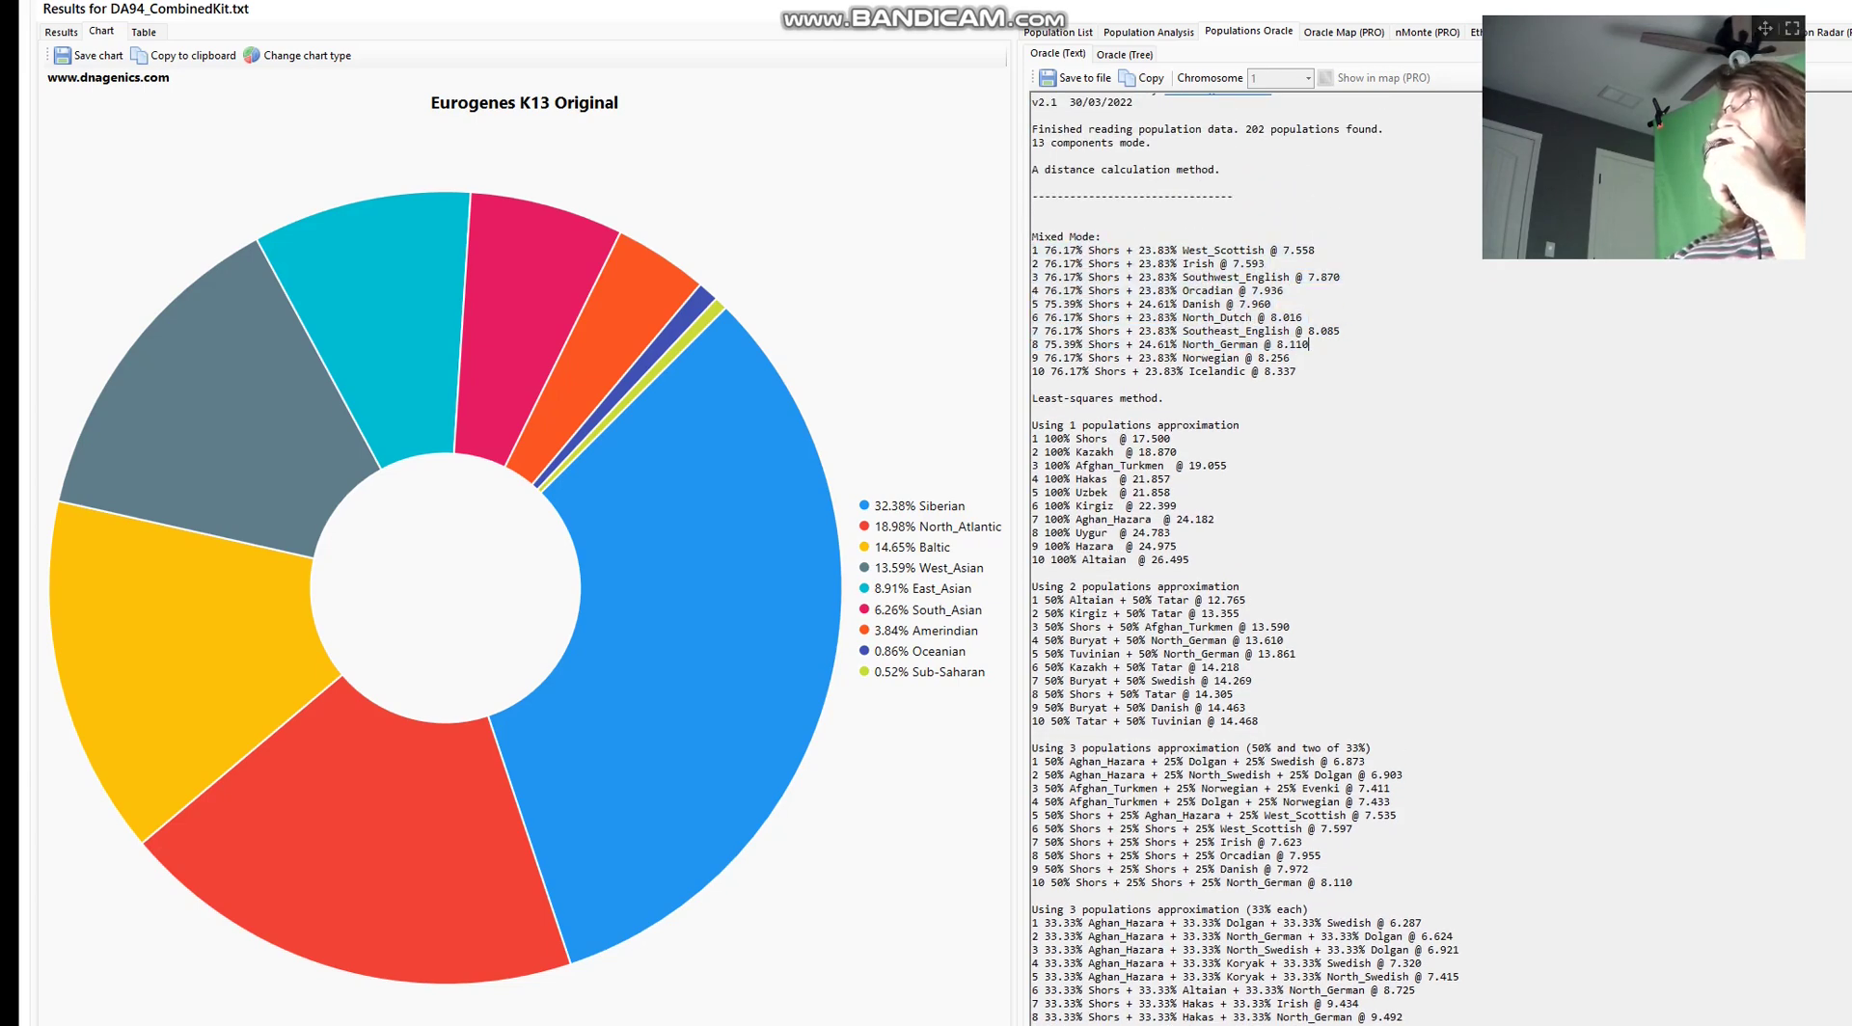
pyautogui.hotkey('alt', 'Tab')
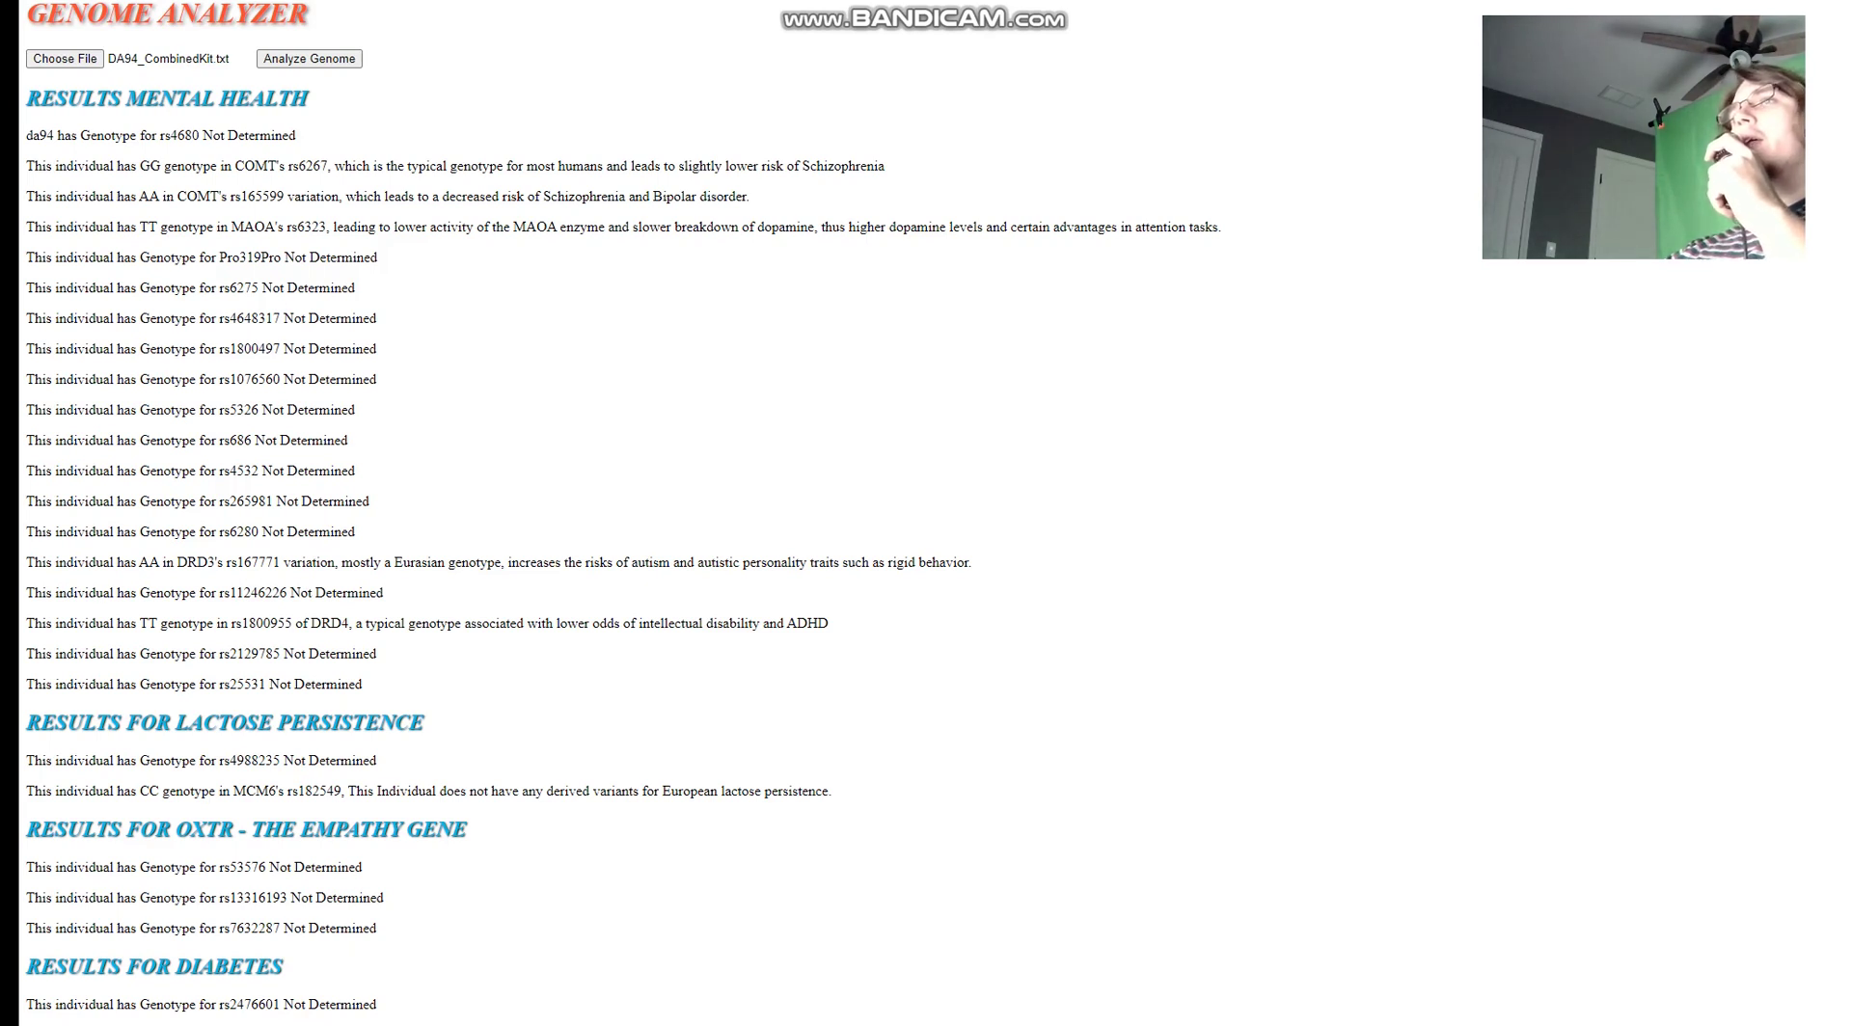
pyautogui.moveTo(123, 166); pyautogui.dragTo(736, 166)
pyautogui.moveTo(123, 228); pyautogui.dragTo(351, 228)
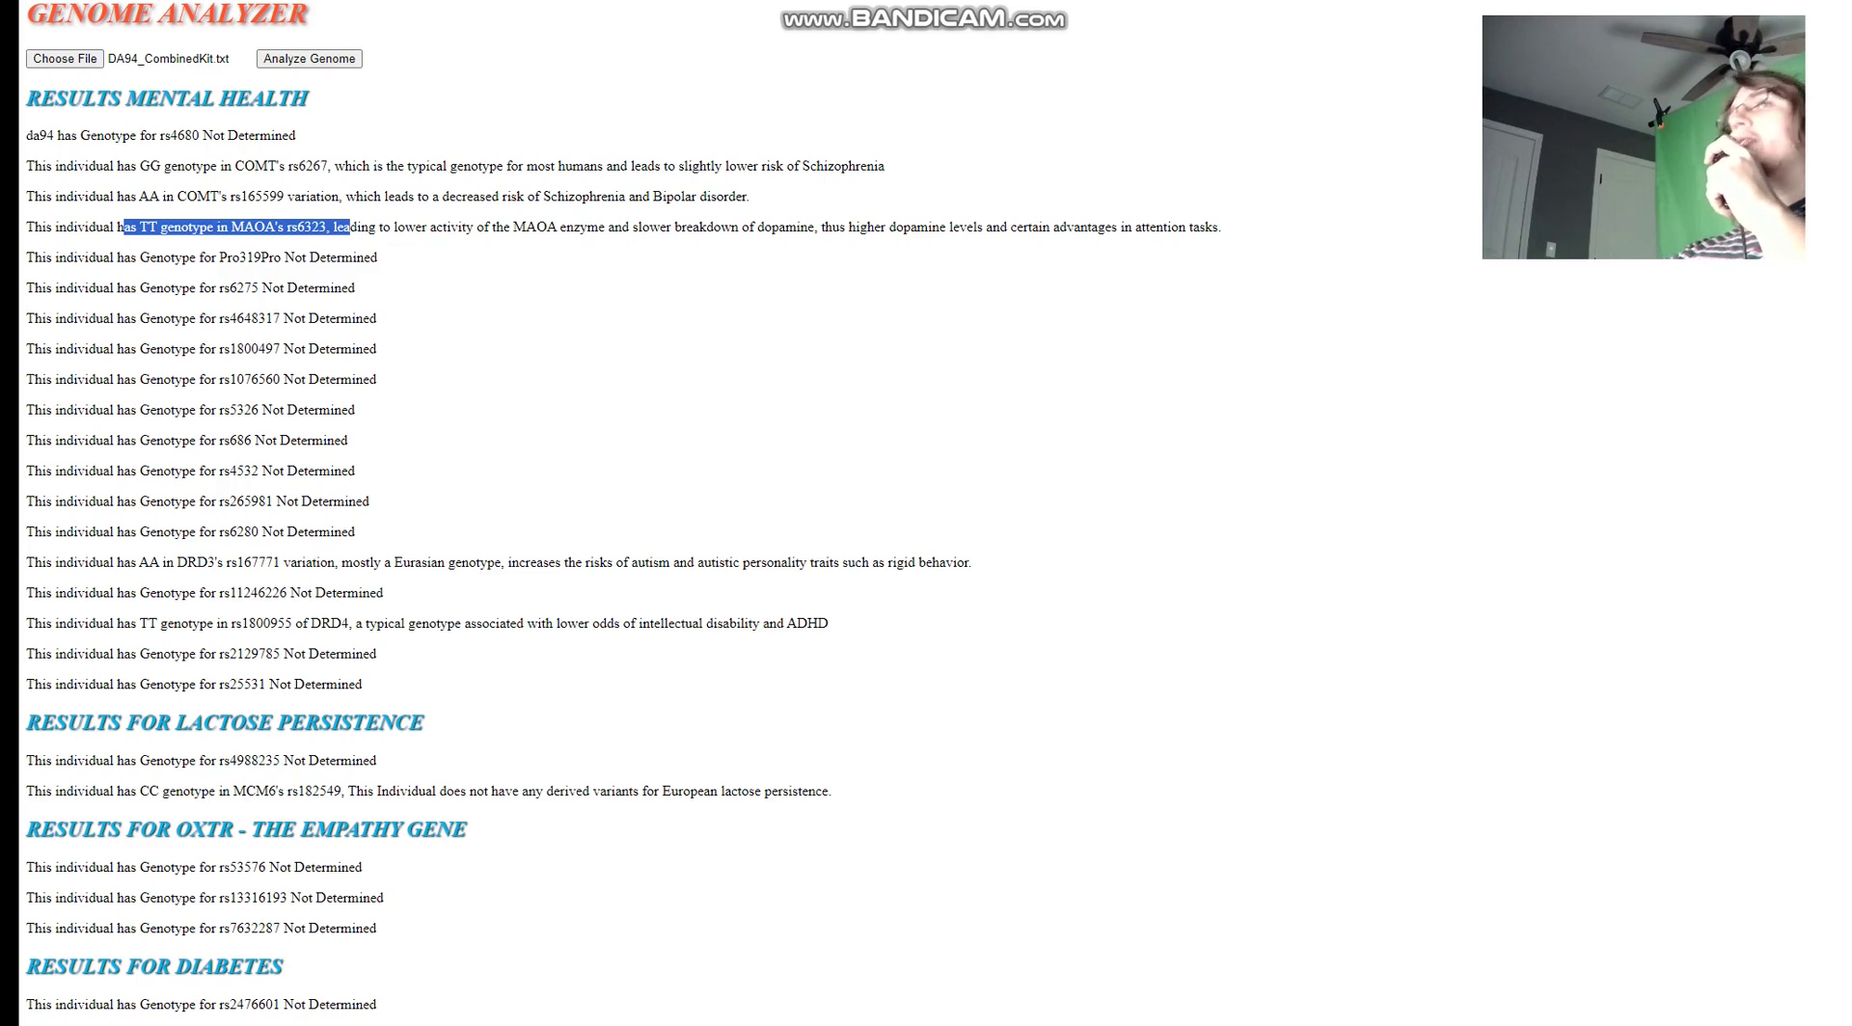
pyautogui.moveTo(54, 135); pyautogui.dragTo(295, 136)
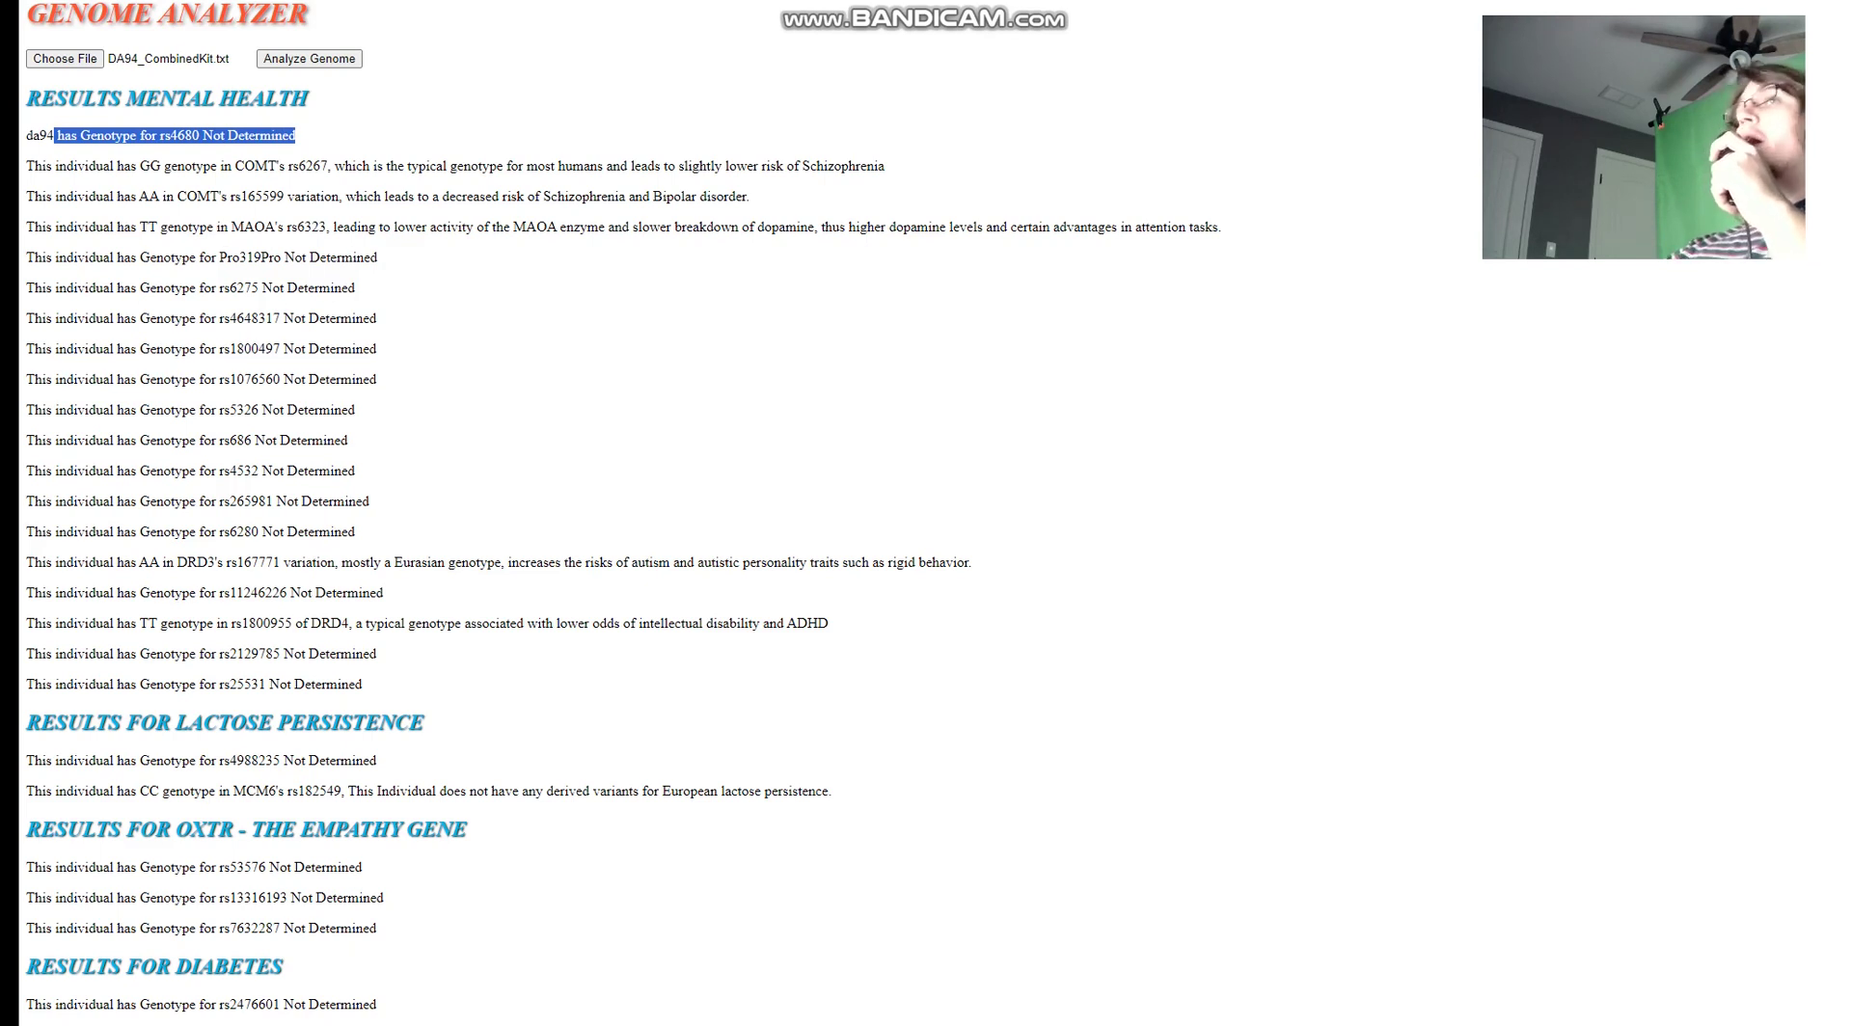
pyautogui.moveTo(228, 226); pyautogui.dragTo(344, 226)
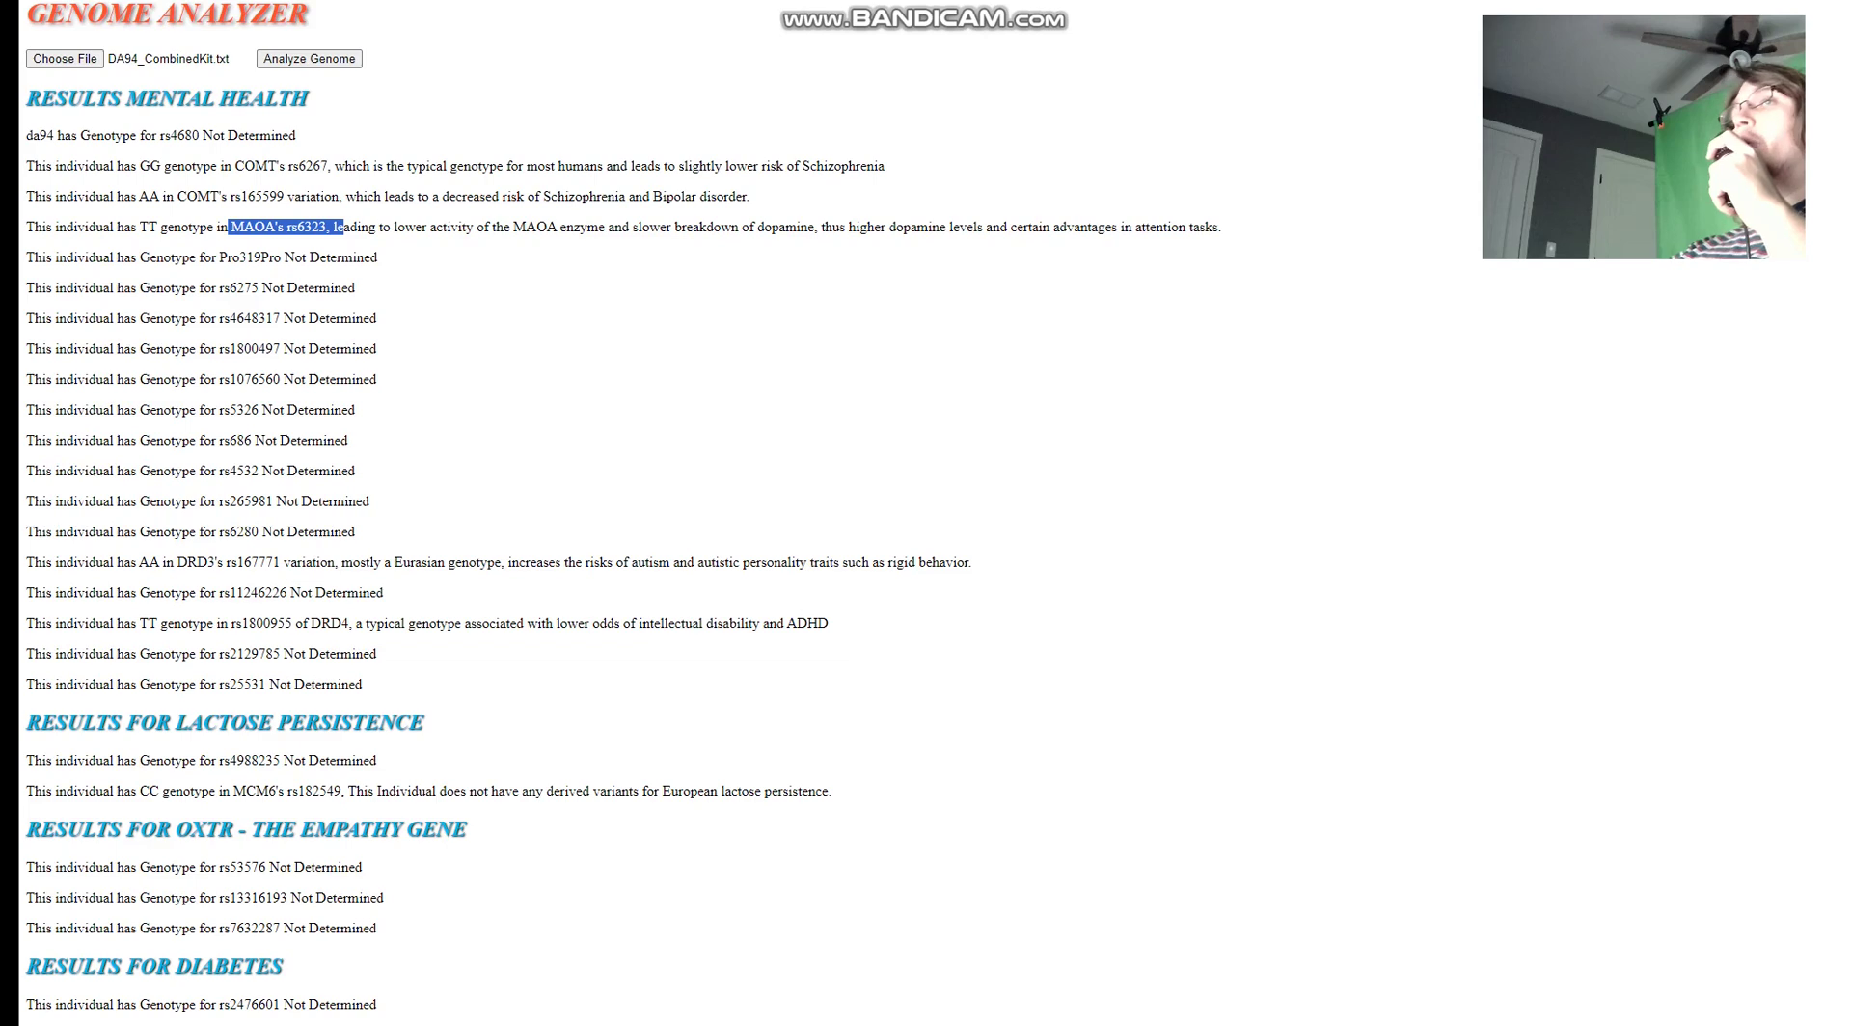
pyautogui.scroll(-2, 623, 513)
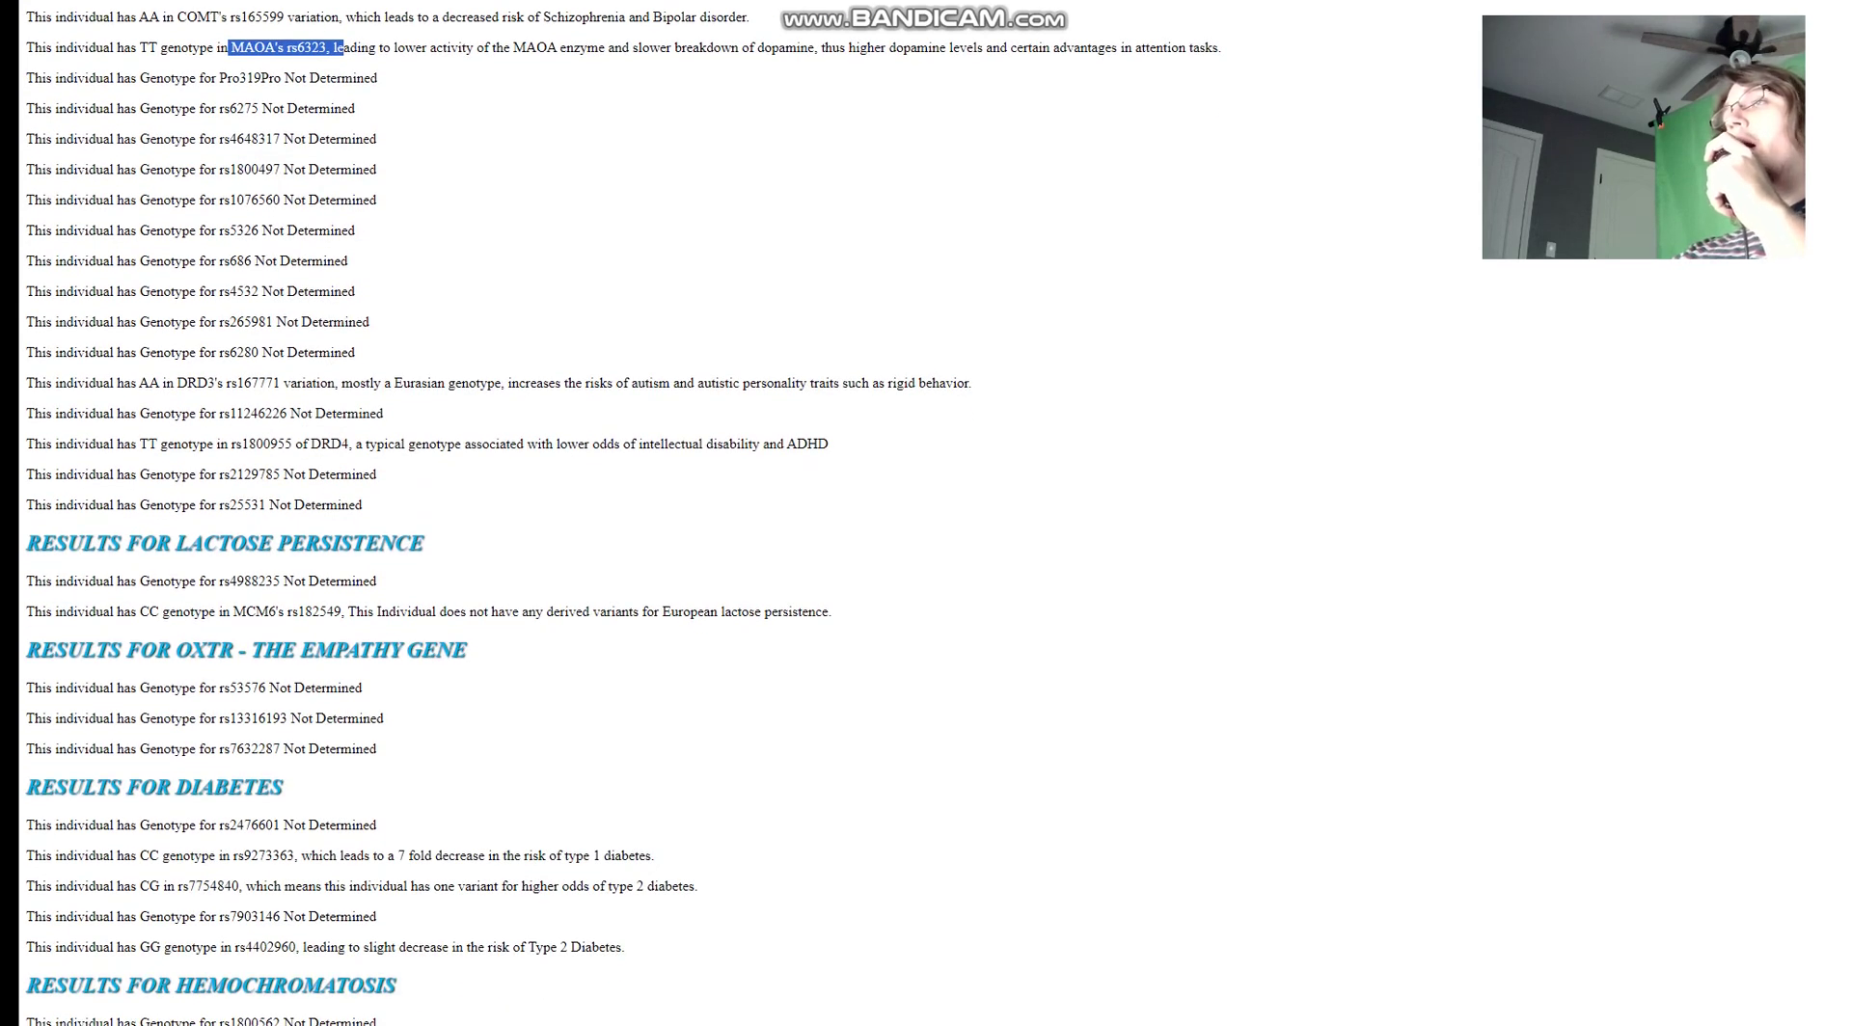
pyautogui.moveTo(139, 383); pyautogui.dragTo(918, 383)
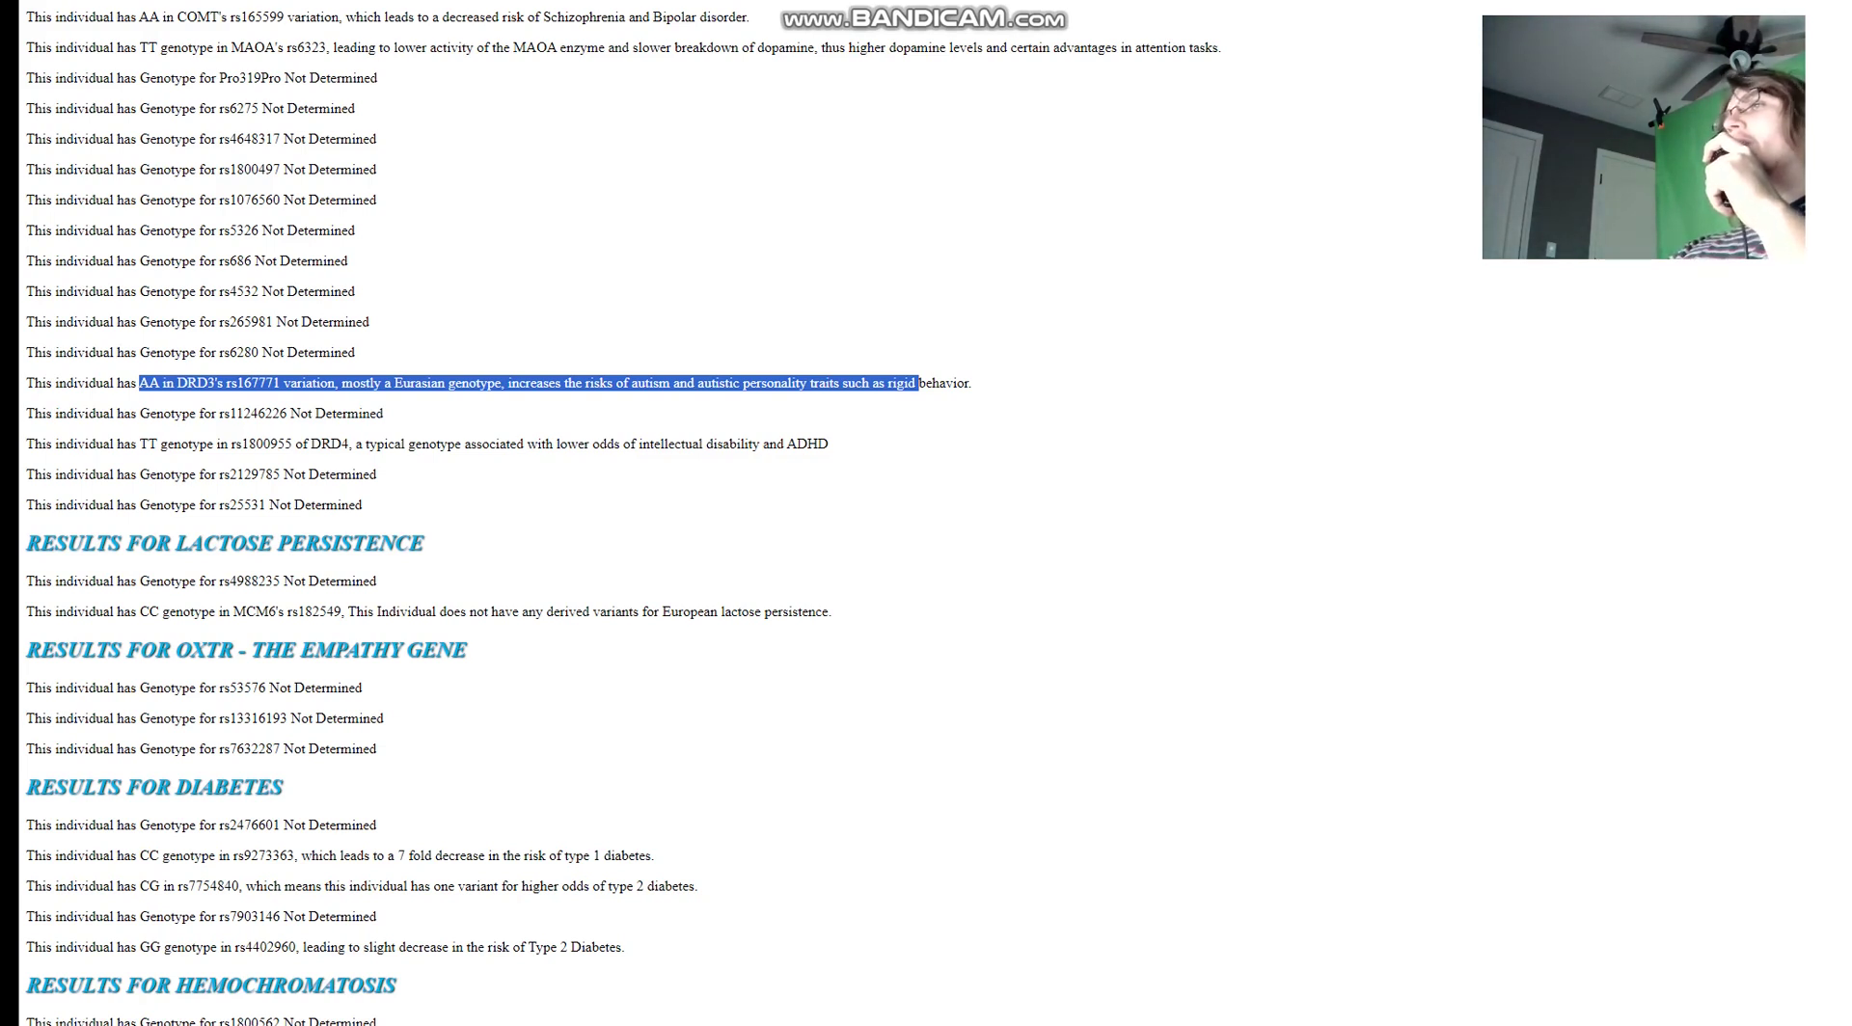
pyautogui.moveTo(974, 383); pyautogui.dragTo(26, 383)
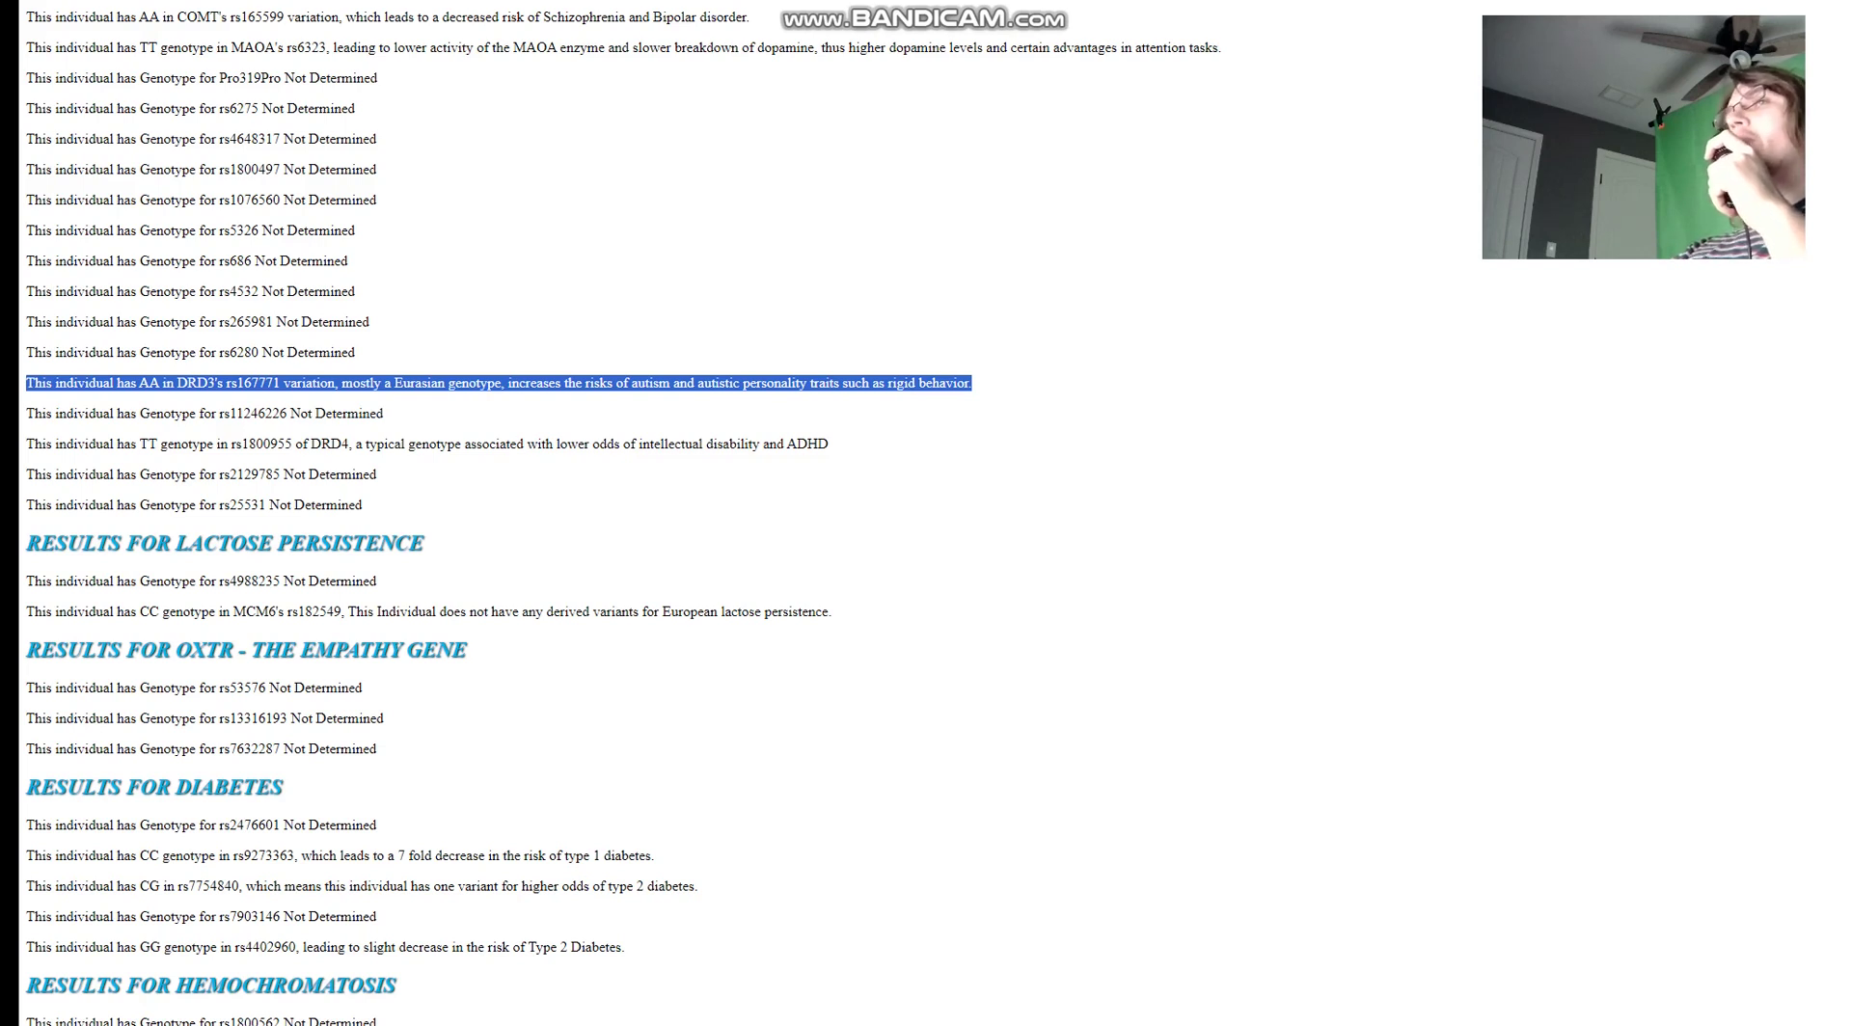
pyautogui.moveTo(136, 443); pyautogui.dragTo(831, 446)
pyautogui.click(832, 447)
pyautogui.scroll(-3, 832, 447)
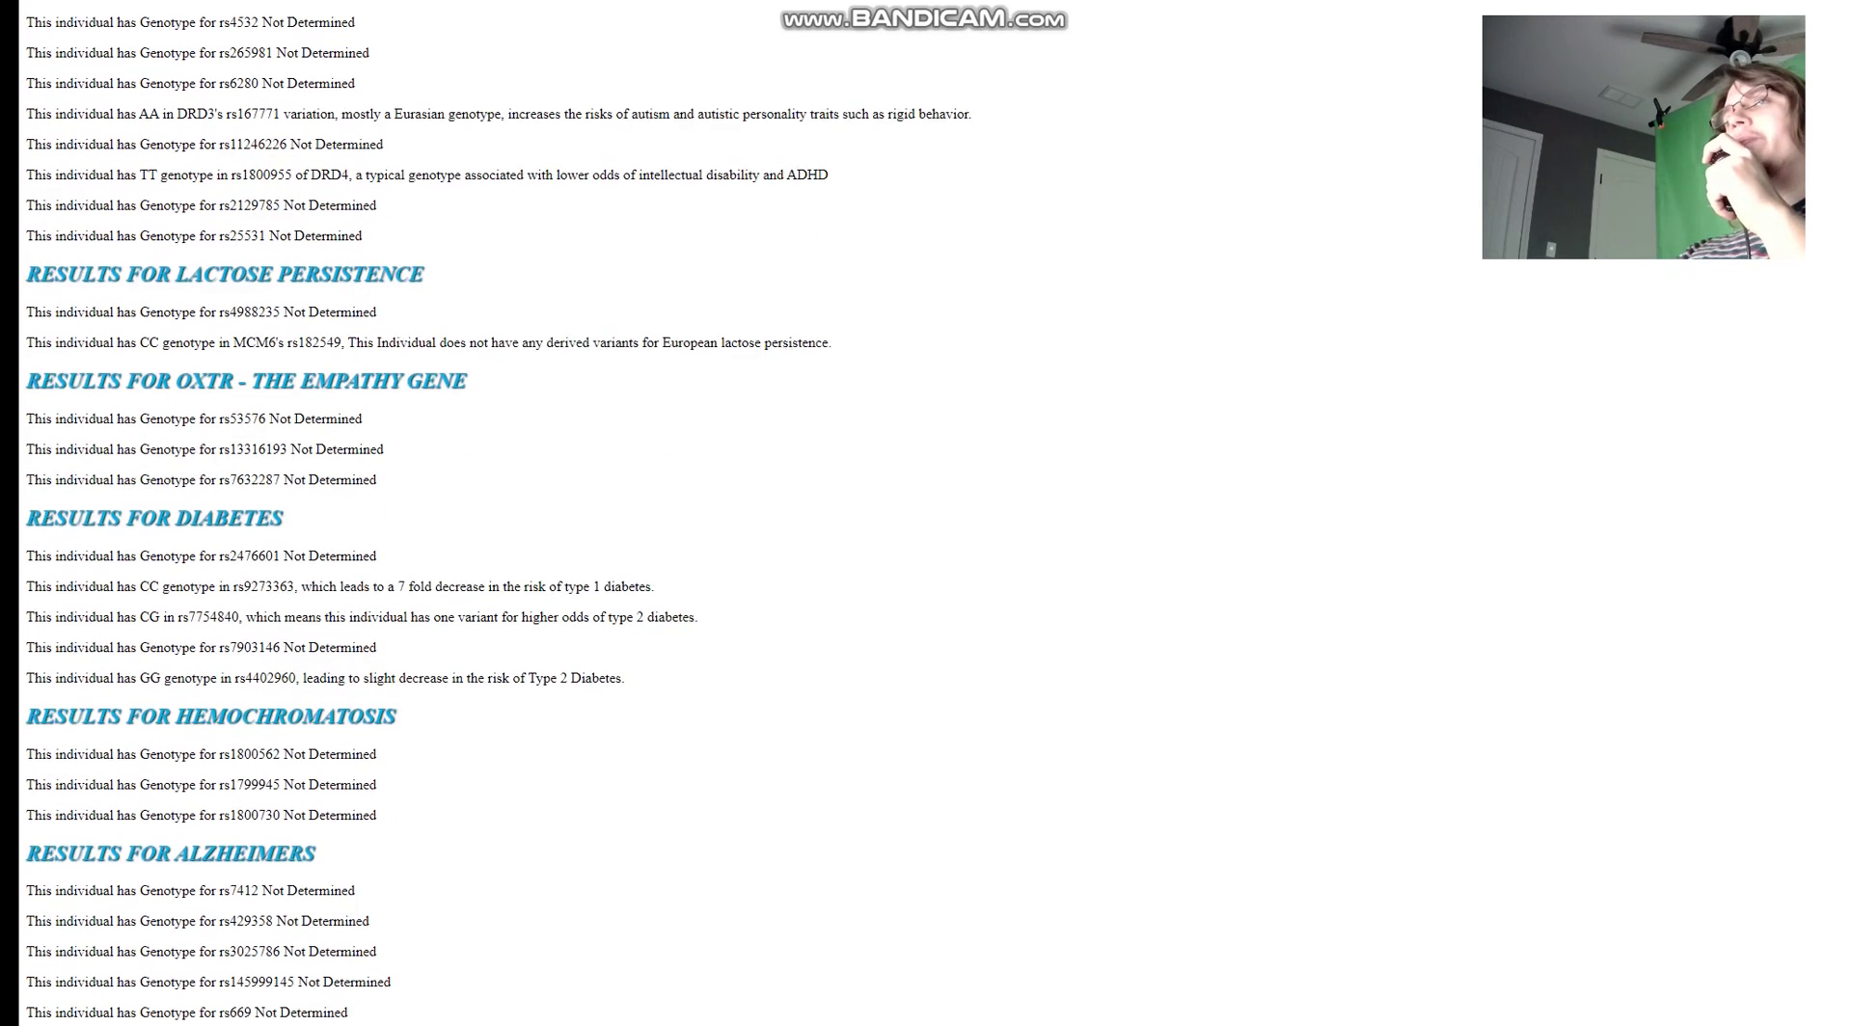
pyautogui.moveTo(116, 342); pyautogui.dragTo(815, 342)
pyautogui.scroll(-4, 483, 511)
pyautogui.scroll(2, 482, 511)
pyautogui.moveTo(130, 270); pyautogui.dragTo(26, 239)
pyautogui.scroll(-1, 482, 511)
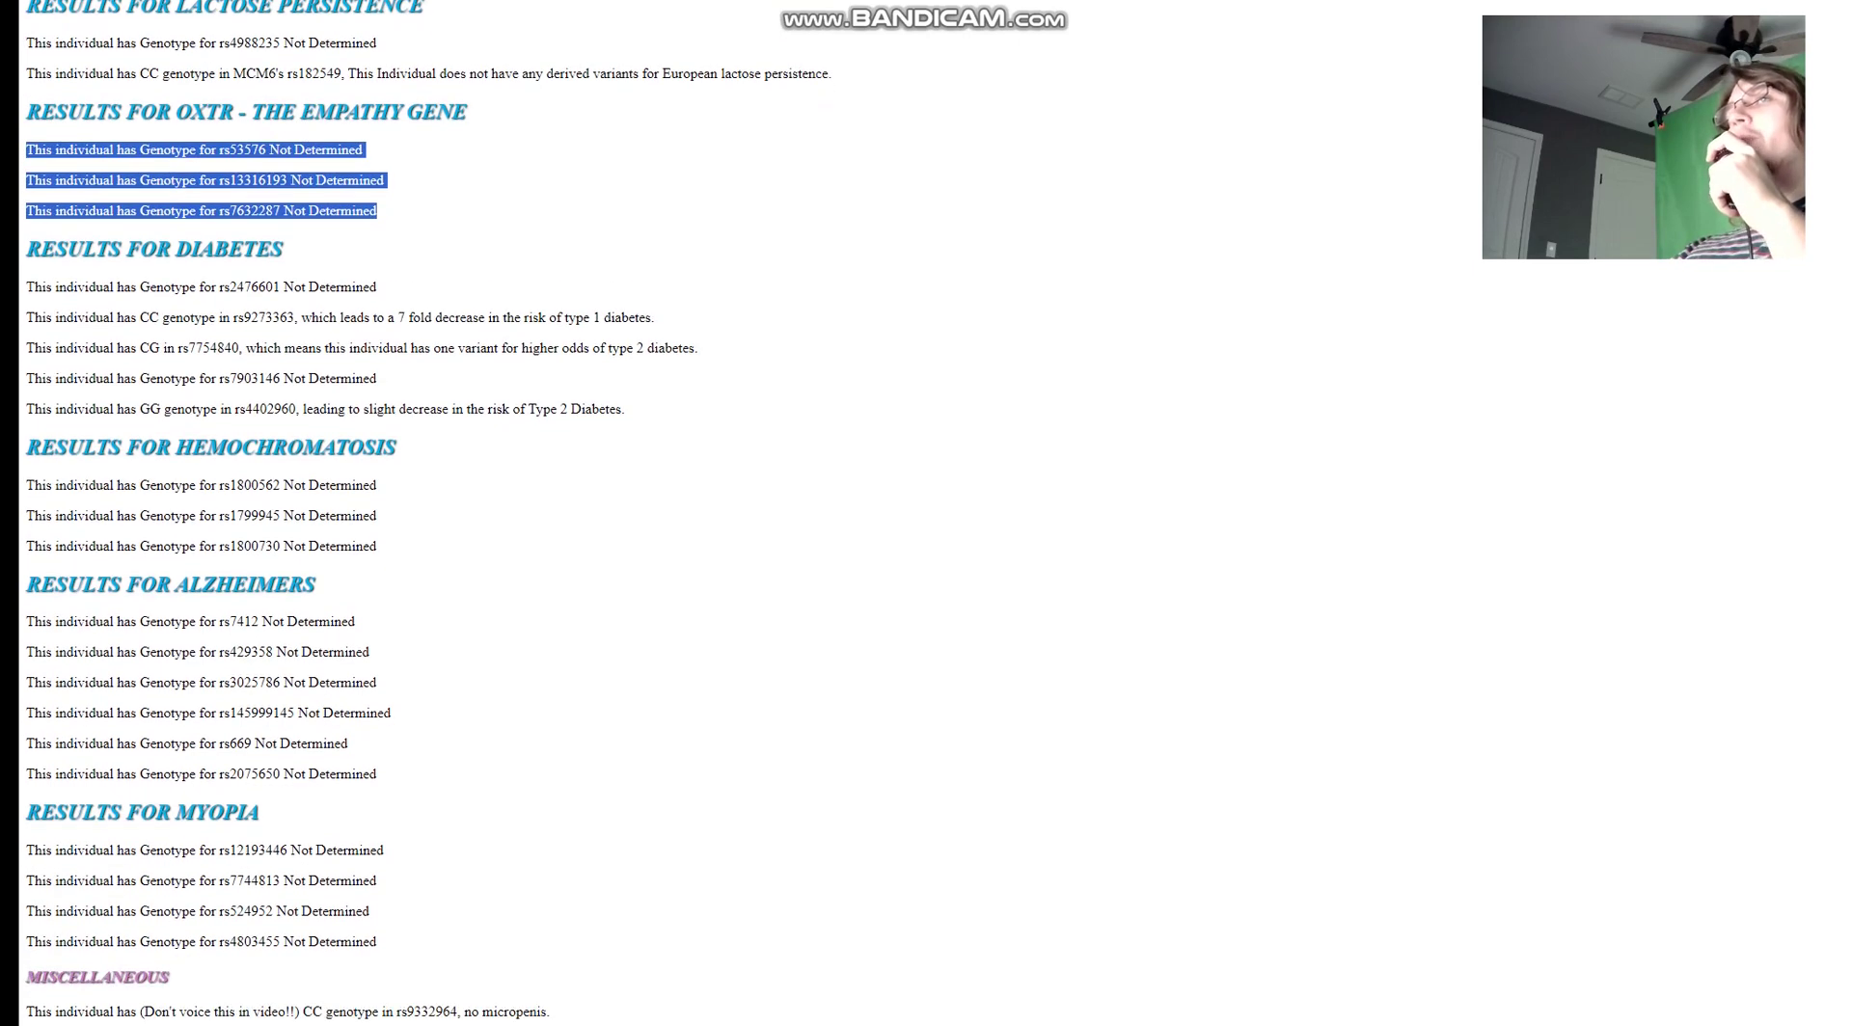
pyautogui.moveTo(66, 317); pyautogui.dragTo(585, 317)
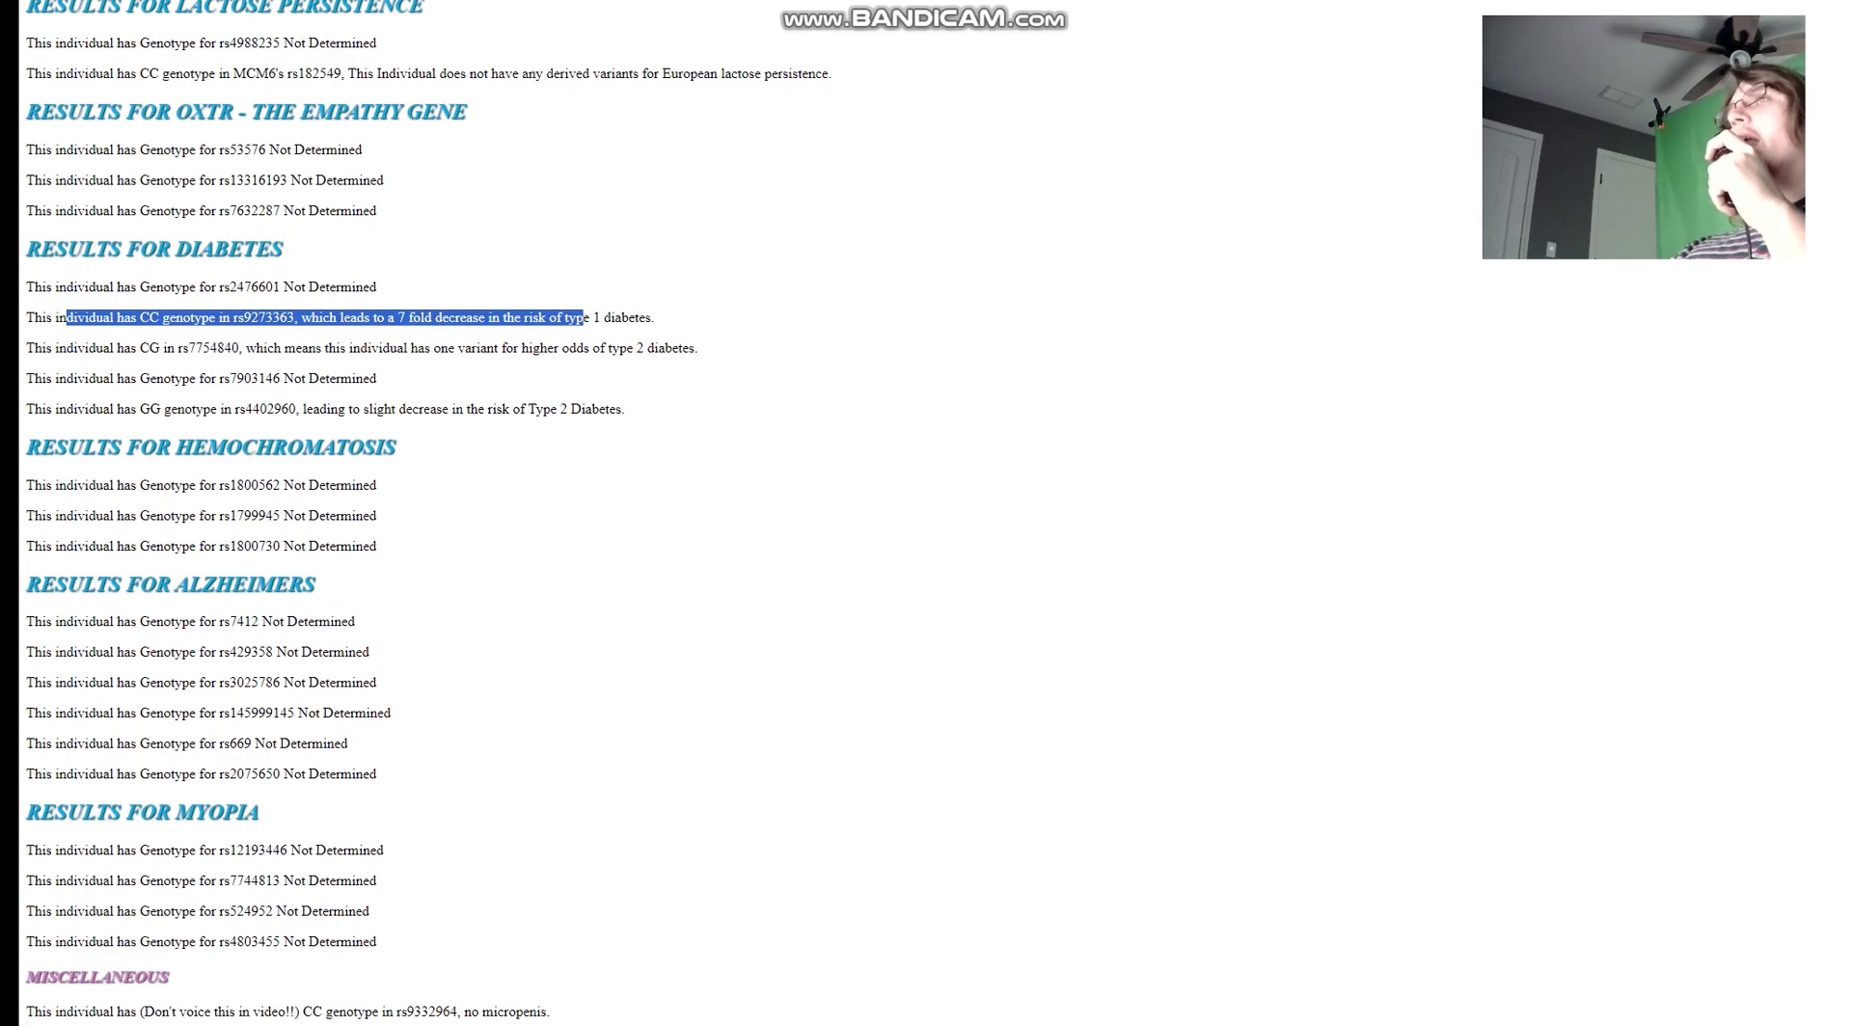
pyautogui.scroll(-6, 926, 511)
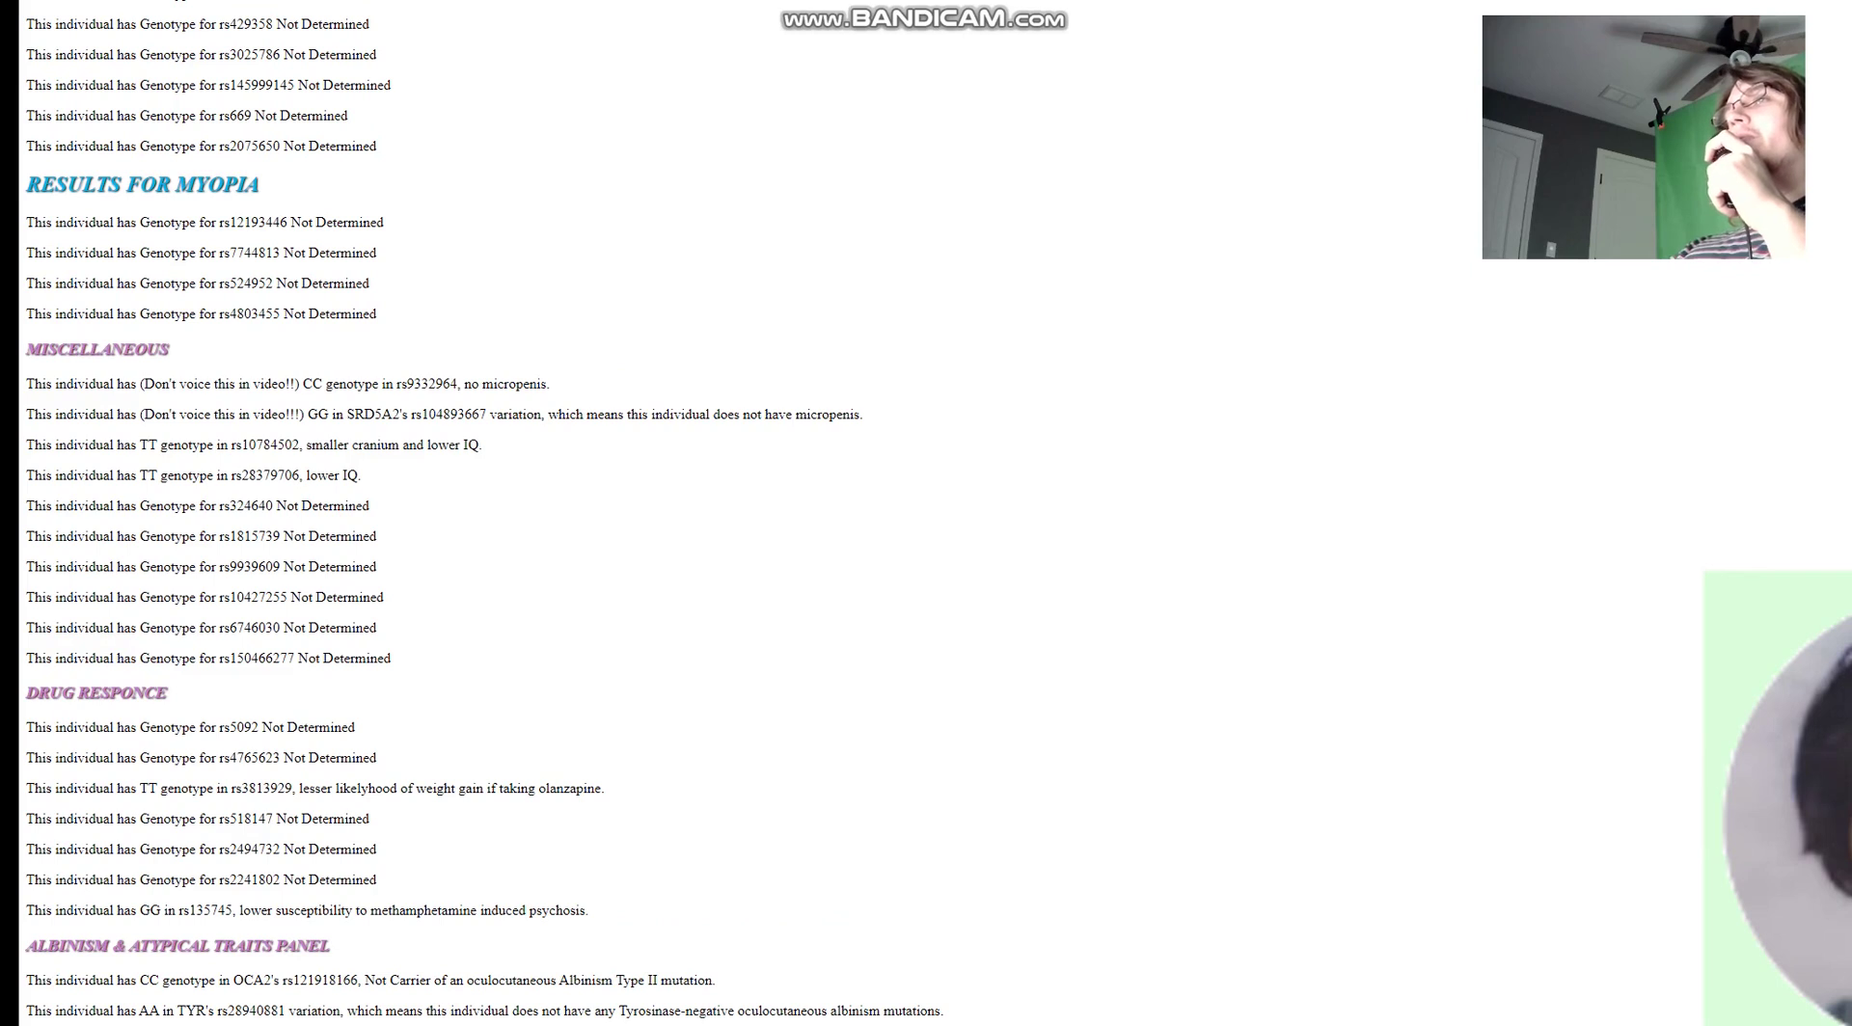
pyautogui.moveTo(465, 384); pyautogui.dragTo(549, 384)
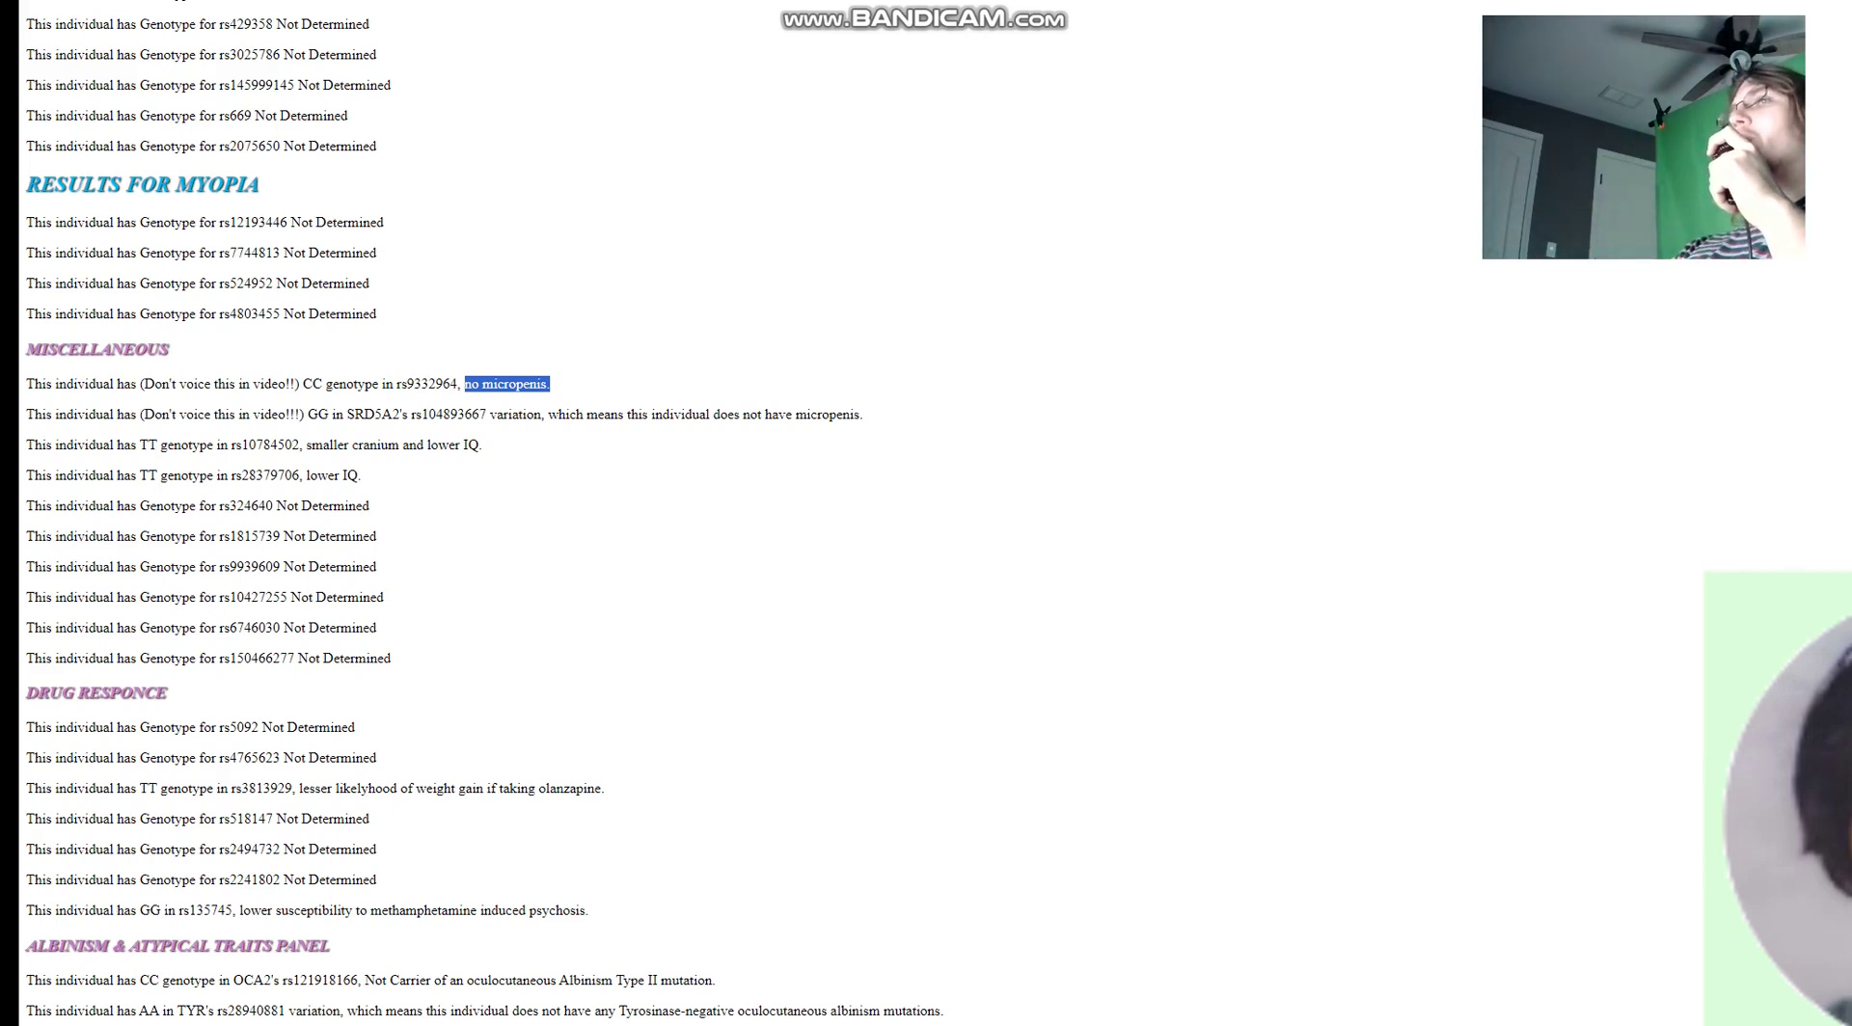
pyautogui.click(461, 384)
pyautogui.moveTo(461, 384); pyautogui.dragTo(551, 384)
pyautogui.scroll(-5, 482, 512)
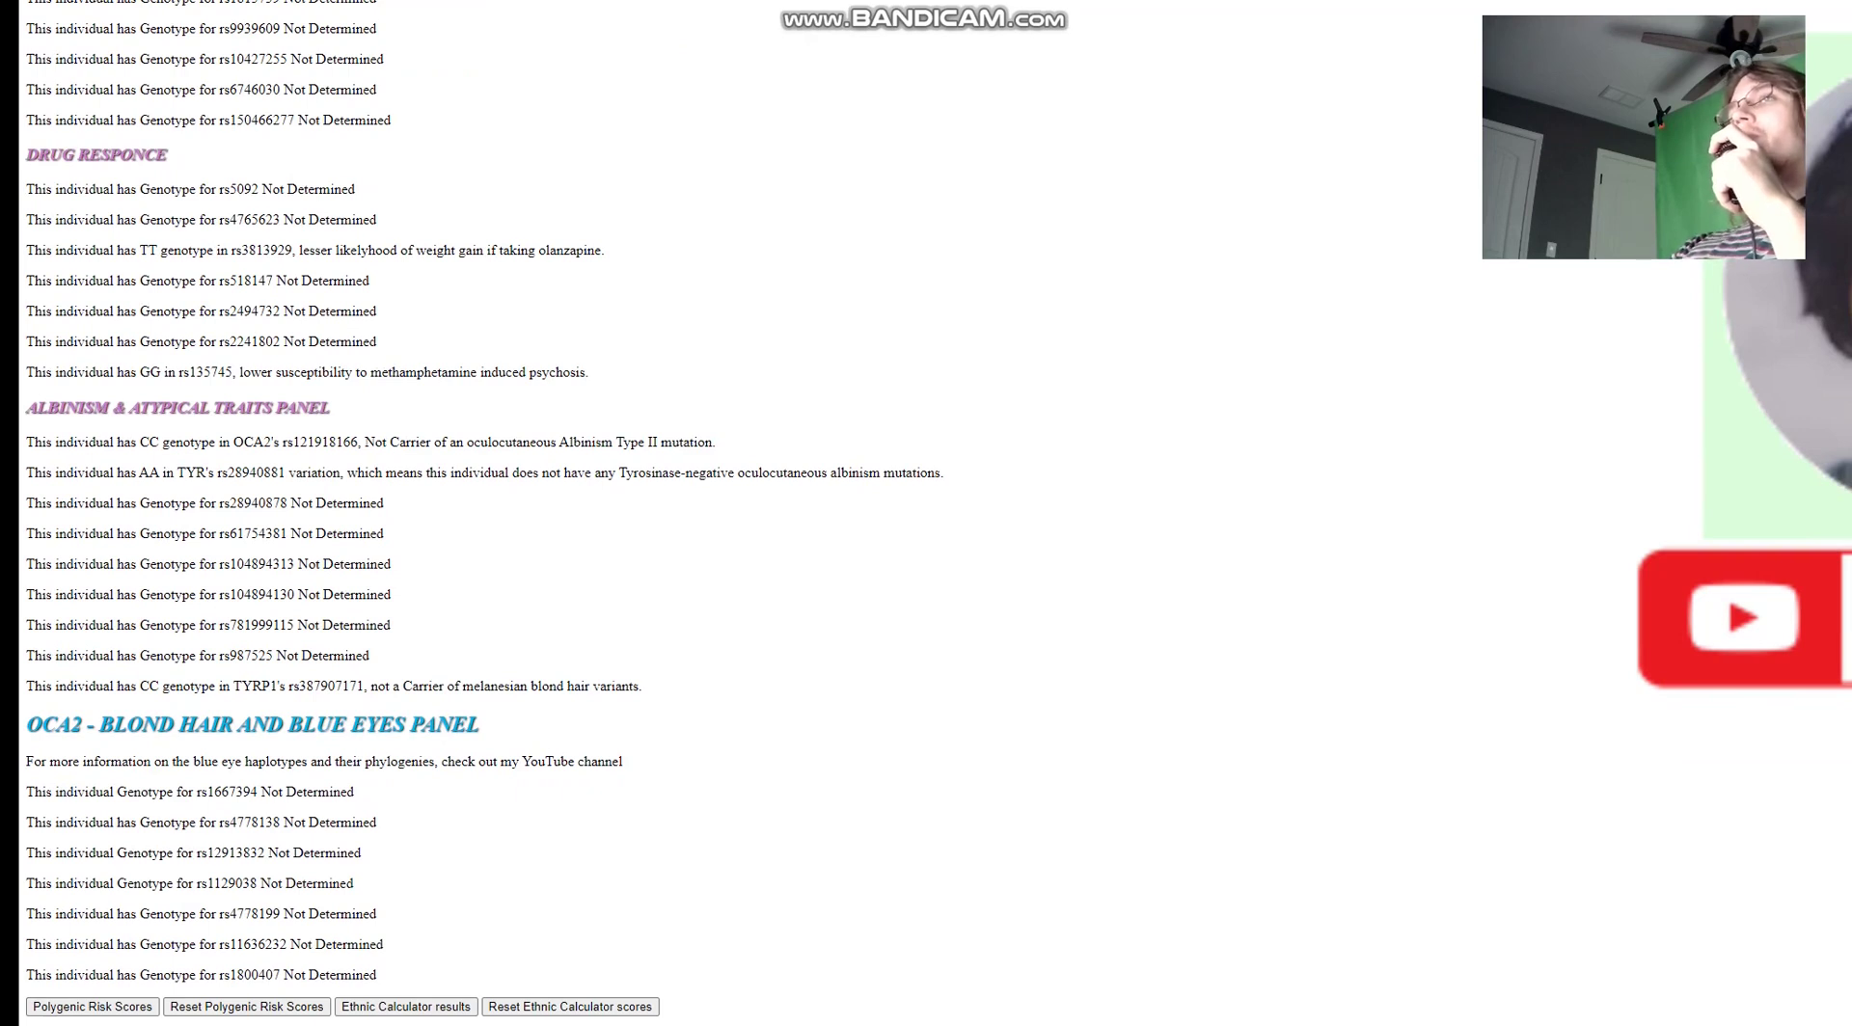
pyautogui.moveTo(181, 250); pyautogui.dragTo(605, 250)
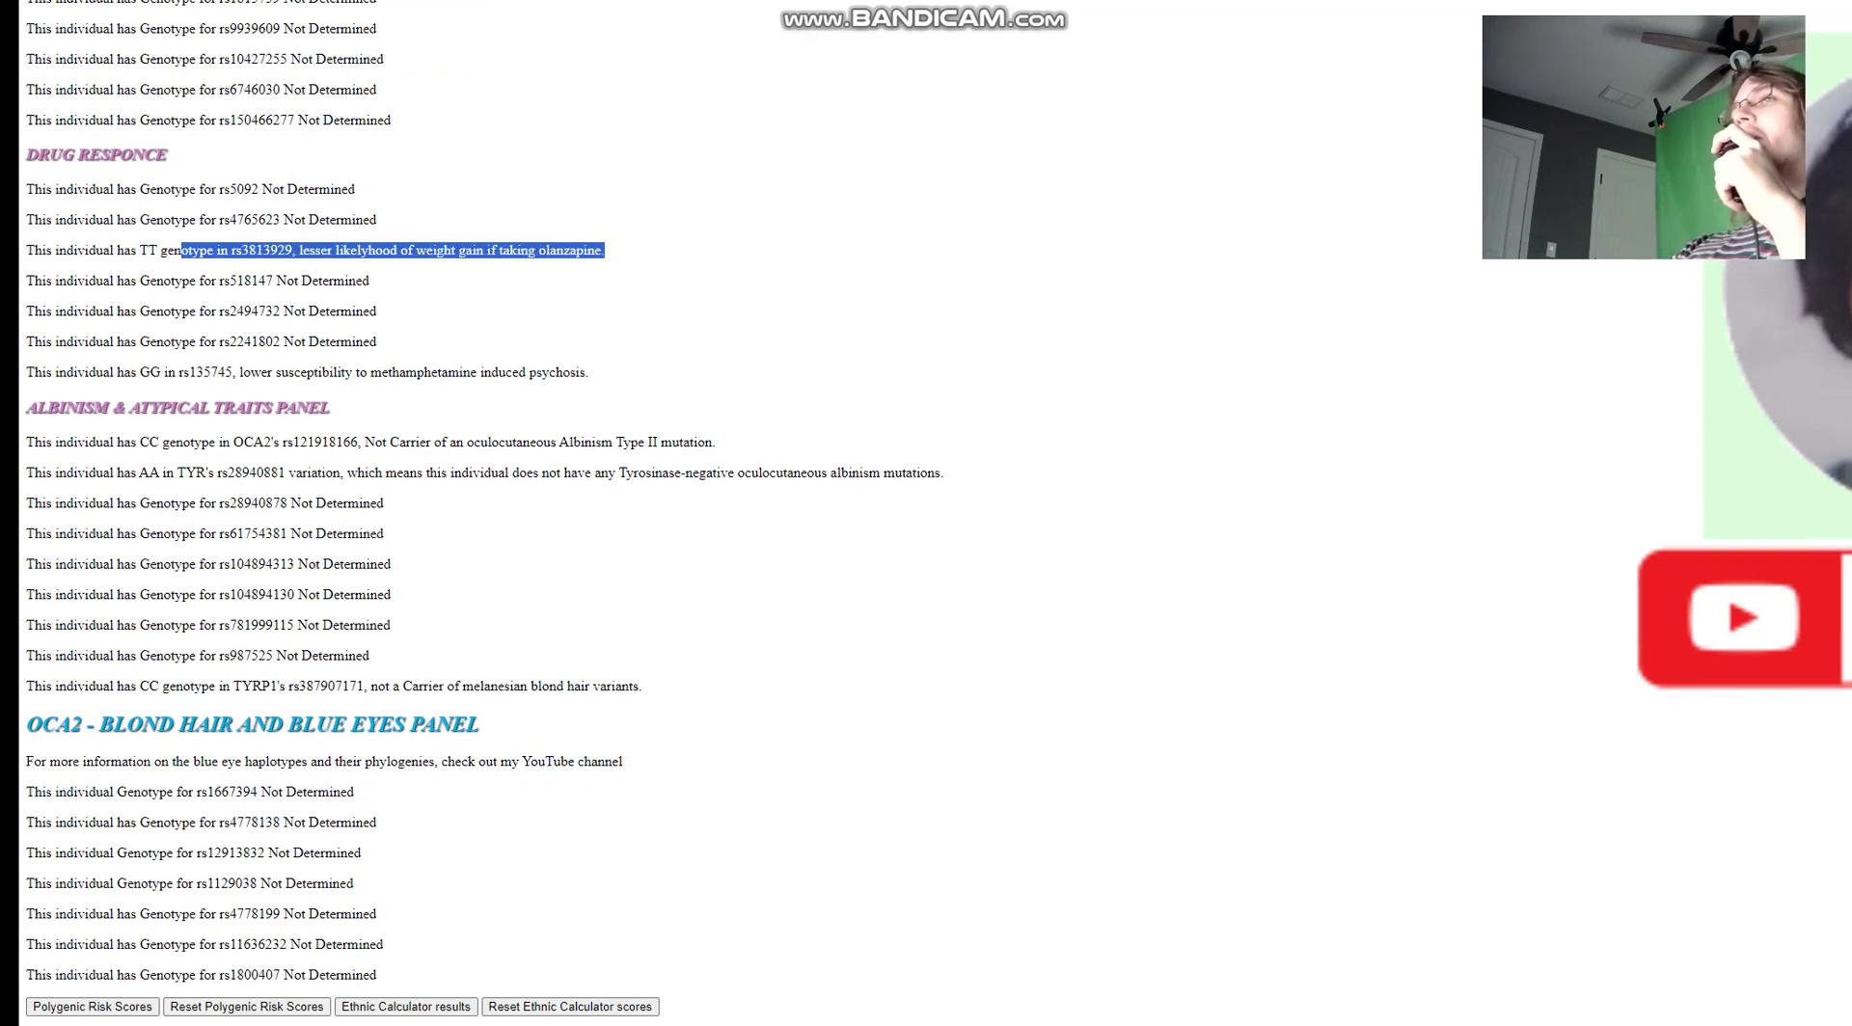
pyautogui.moveTo(235, 373); pyautogui.dragTo(588, 372)
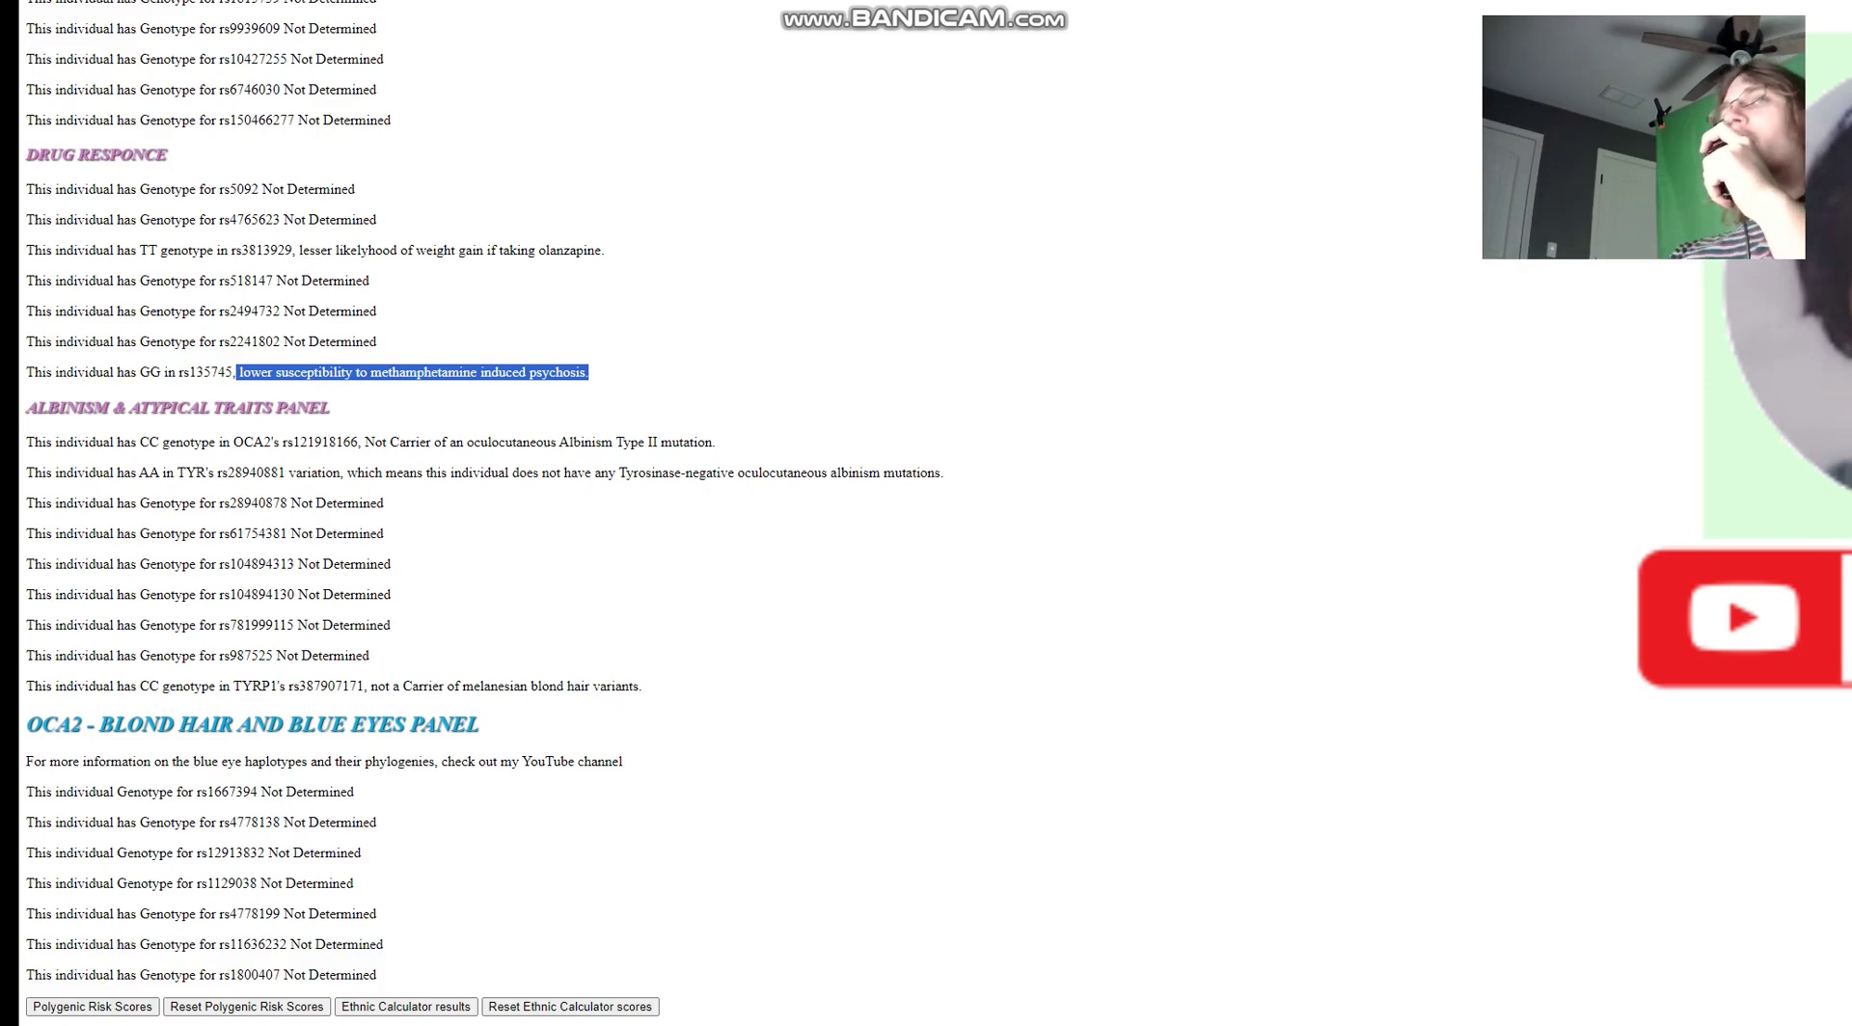
pyautogui.scroll(-1, 482, 511)
# - Review the OCA2, TYR and TYRP1 albinism panel results, then show DA94's polygenic risk scores
pyautogui.scroll(-1, 926, 511)
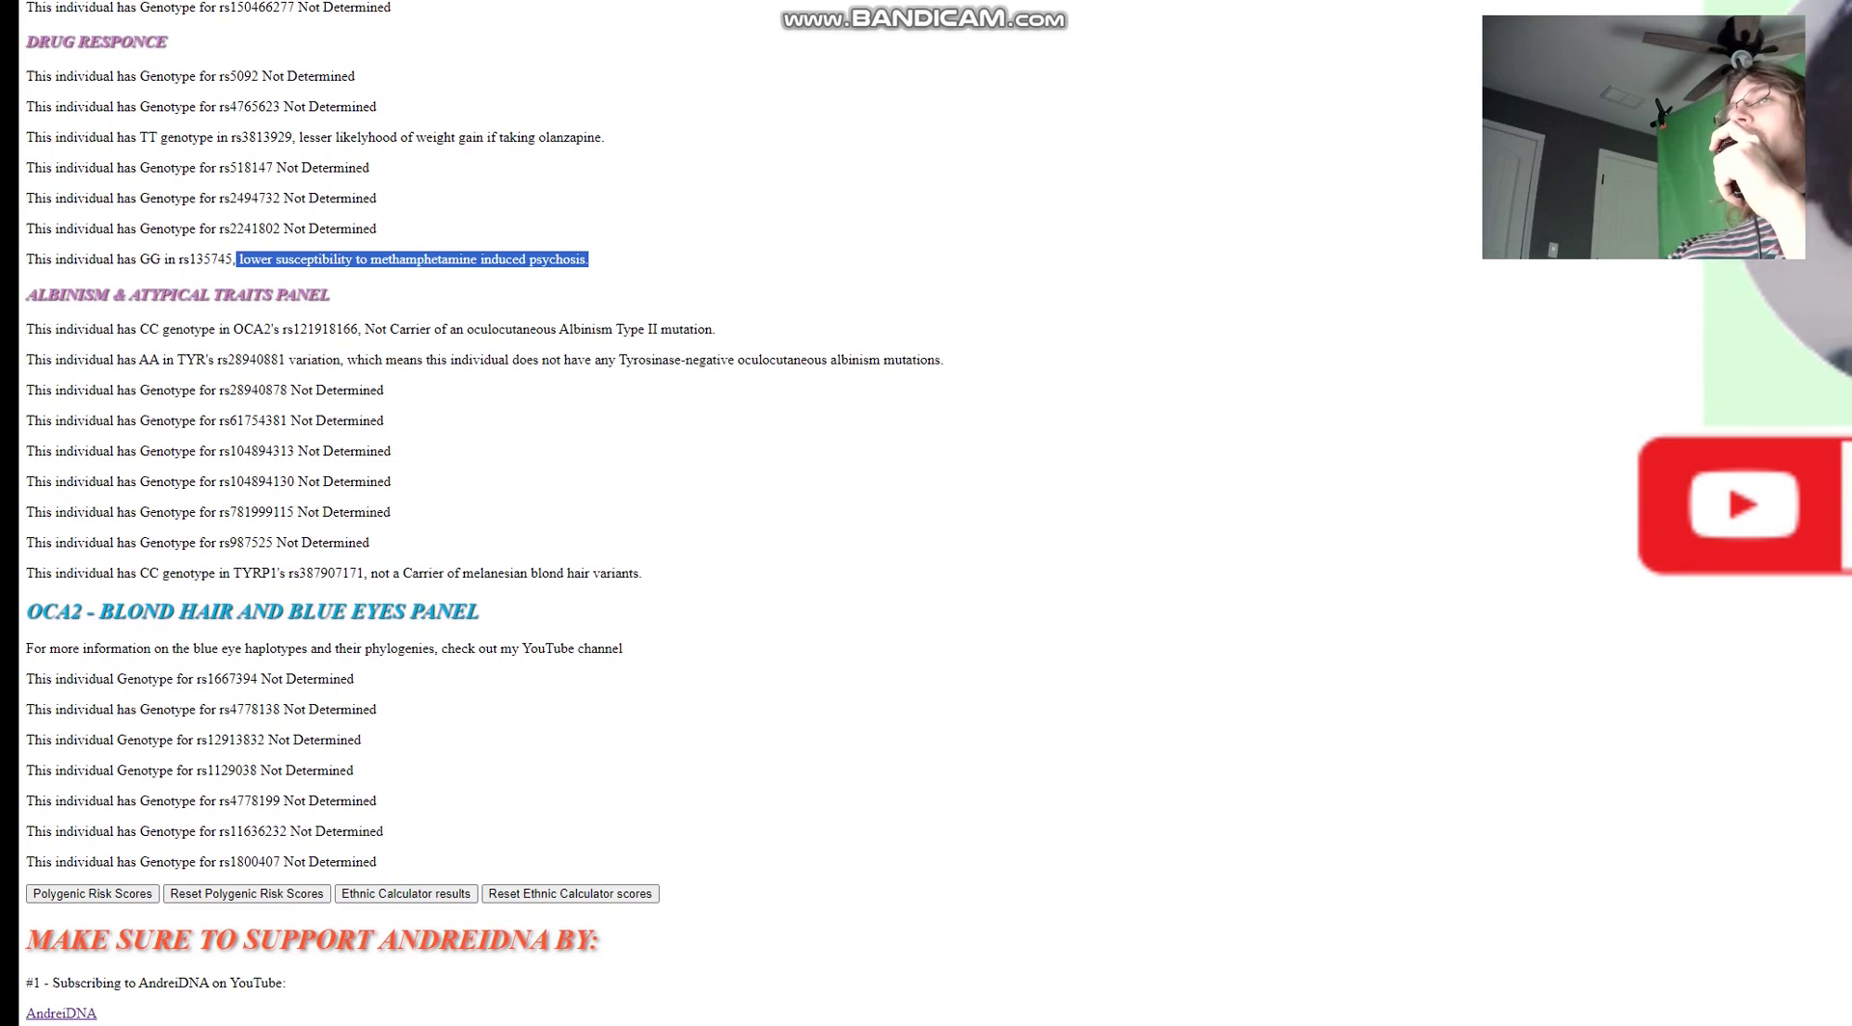
pyautogui.moveTo(358, 329); pyautogui.dragTo(714, 328)
pyautogui.moveTo(386, 360); pyautogui.dragTo(944, 360)
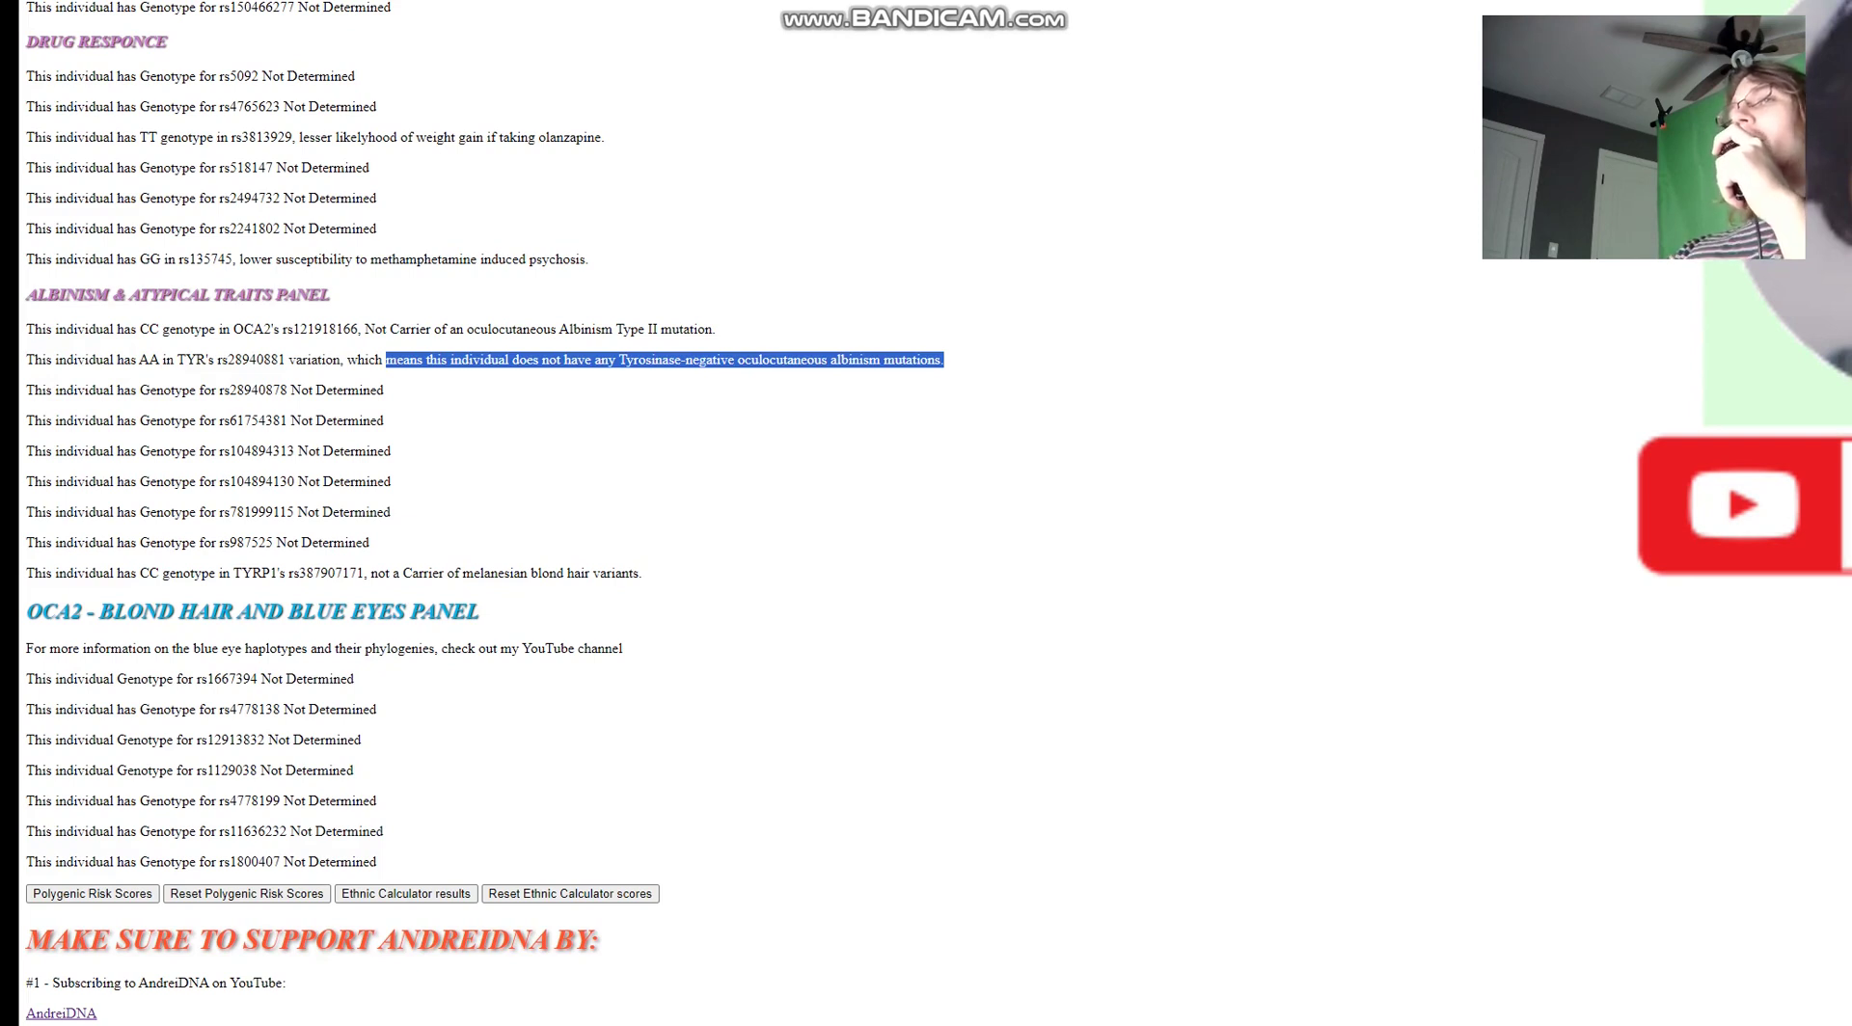
pyautogui.moveTo(371, 573); pyautogui.dragTo(641, 573)
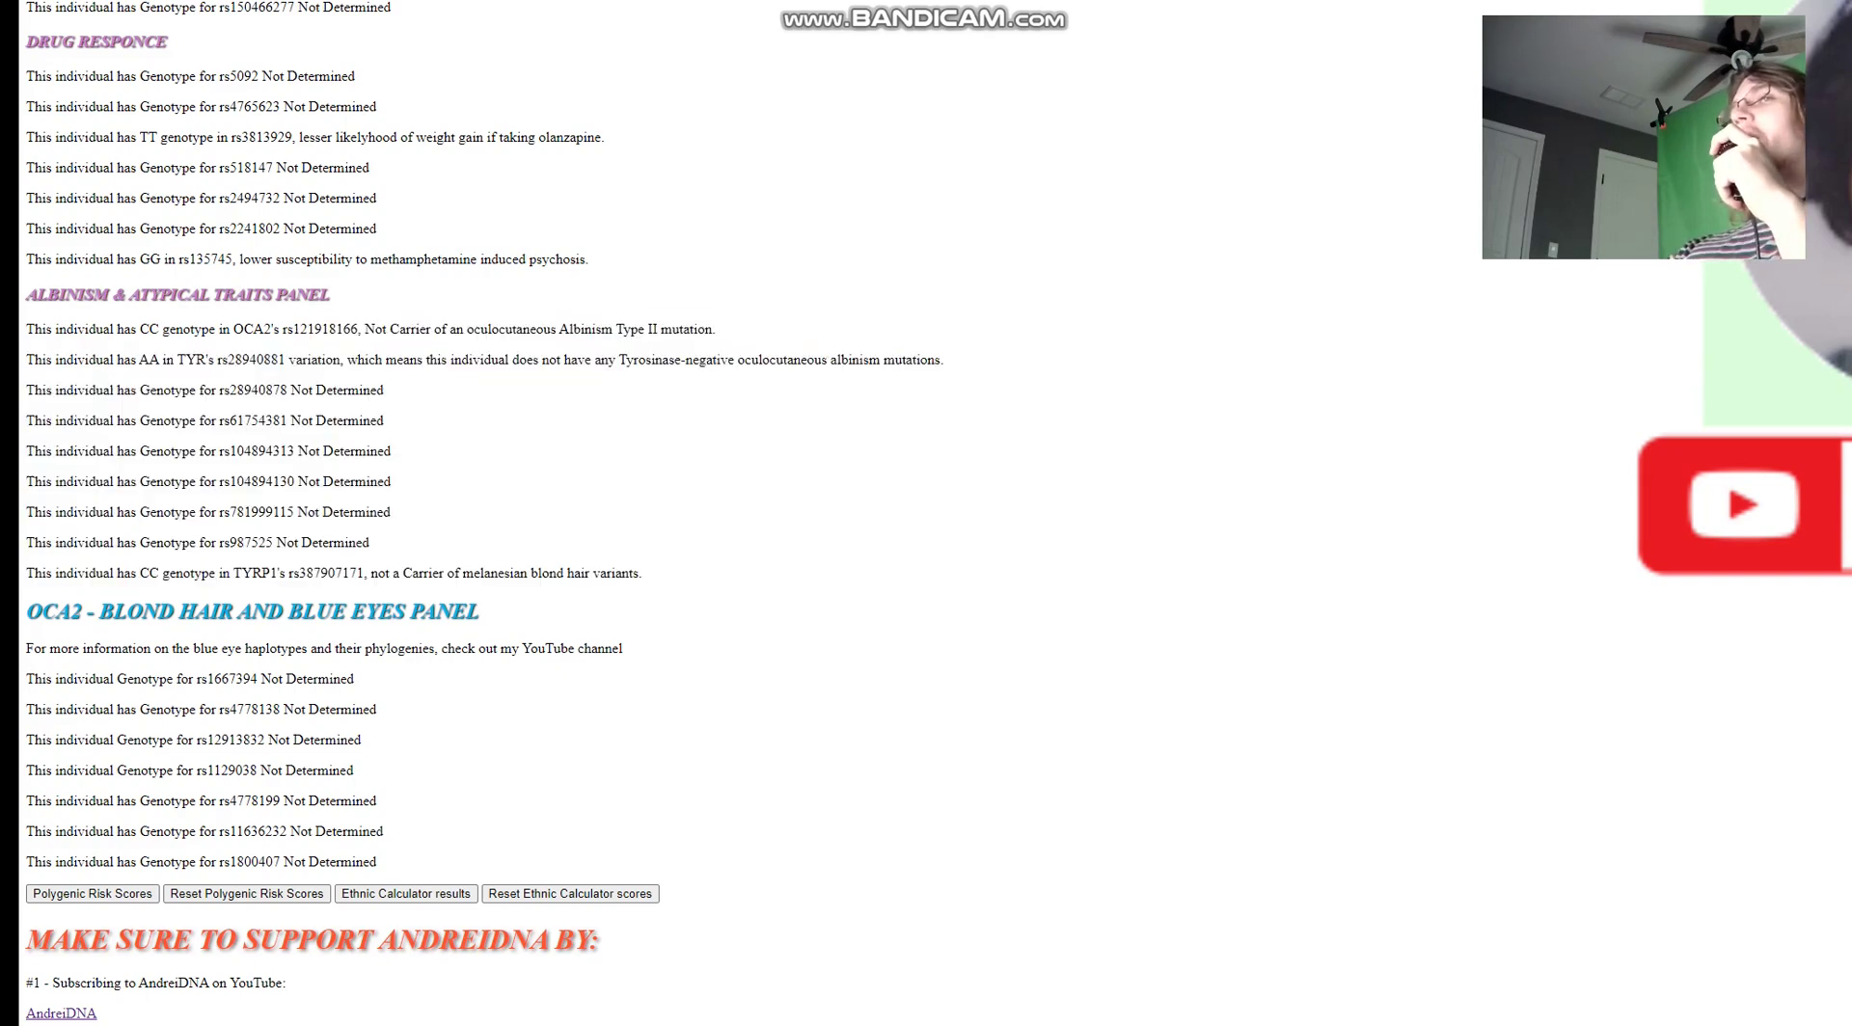
pyautogui.moveTo(162, 330); pyautogui.dragTo(391, 513)
pyautogui.click(392, 513)
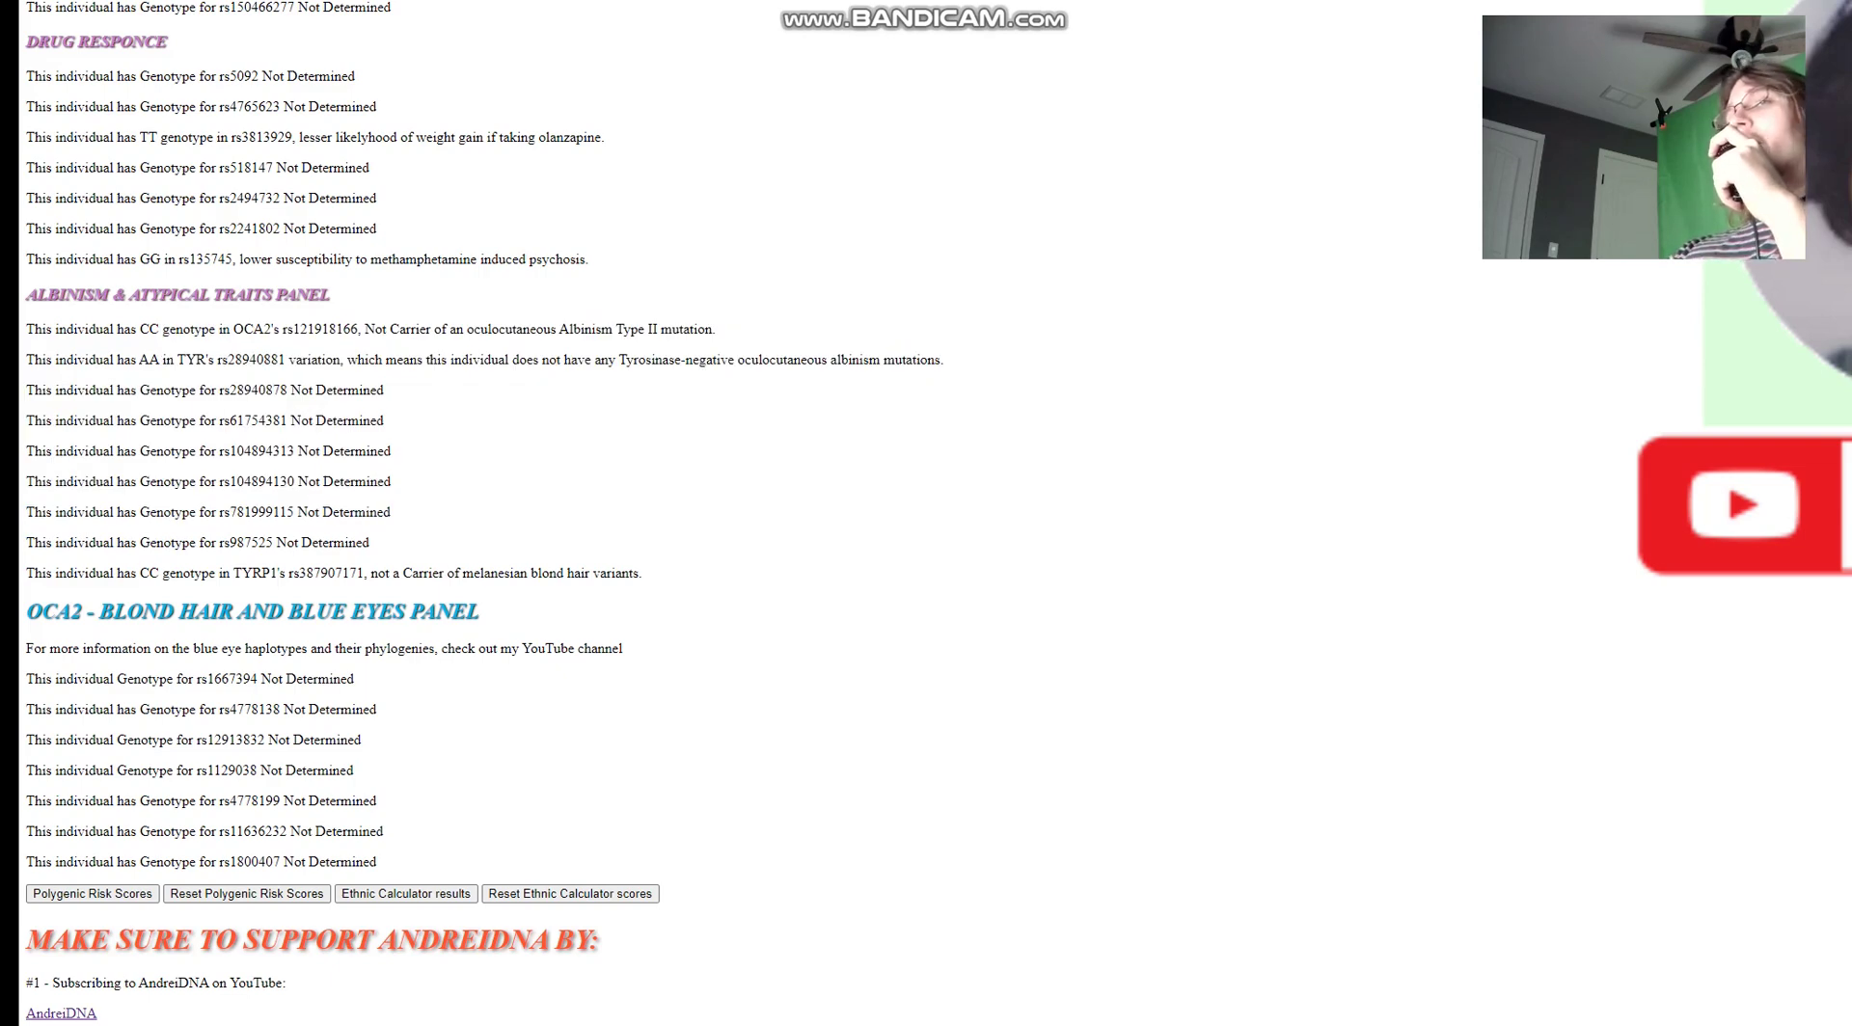
pyautogui.click(93, 893)
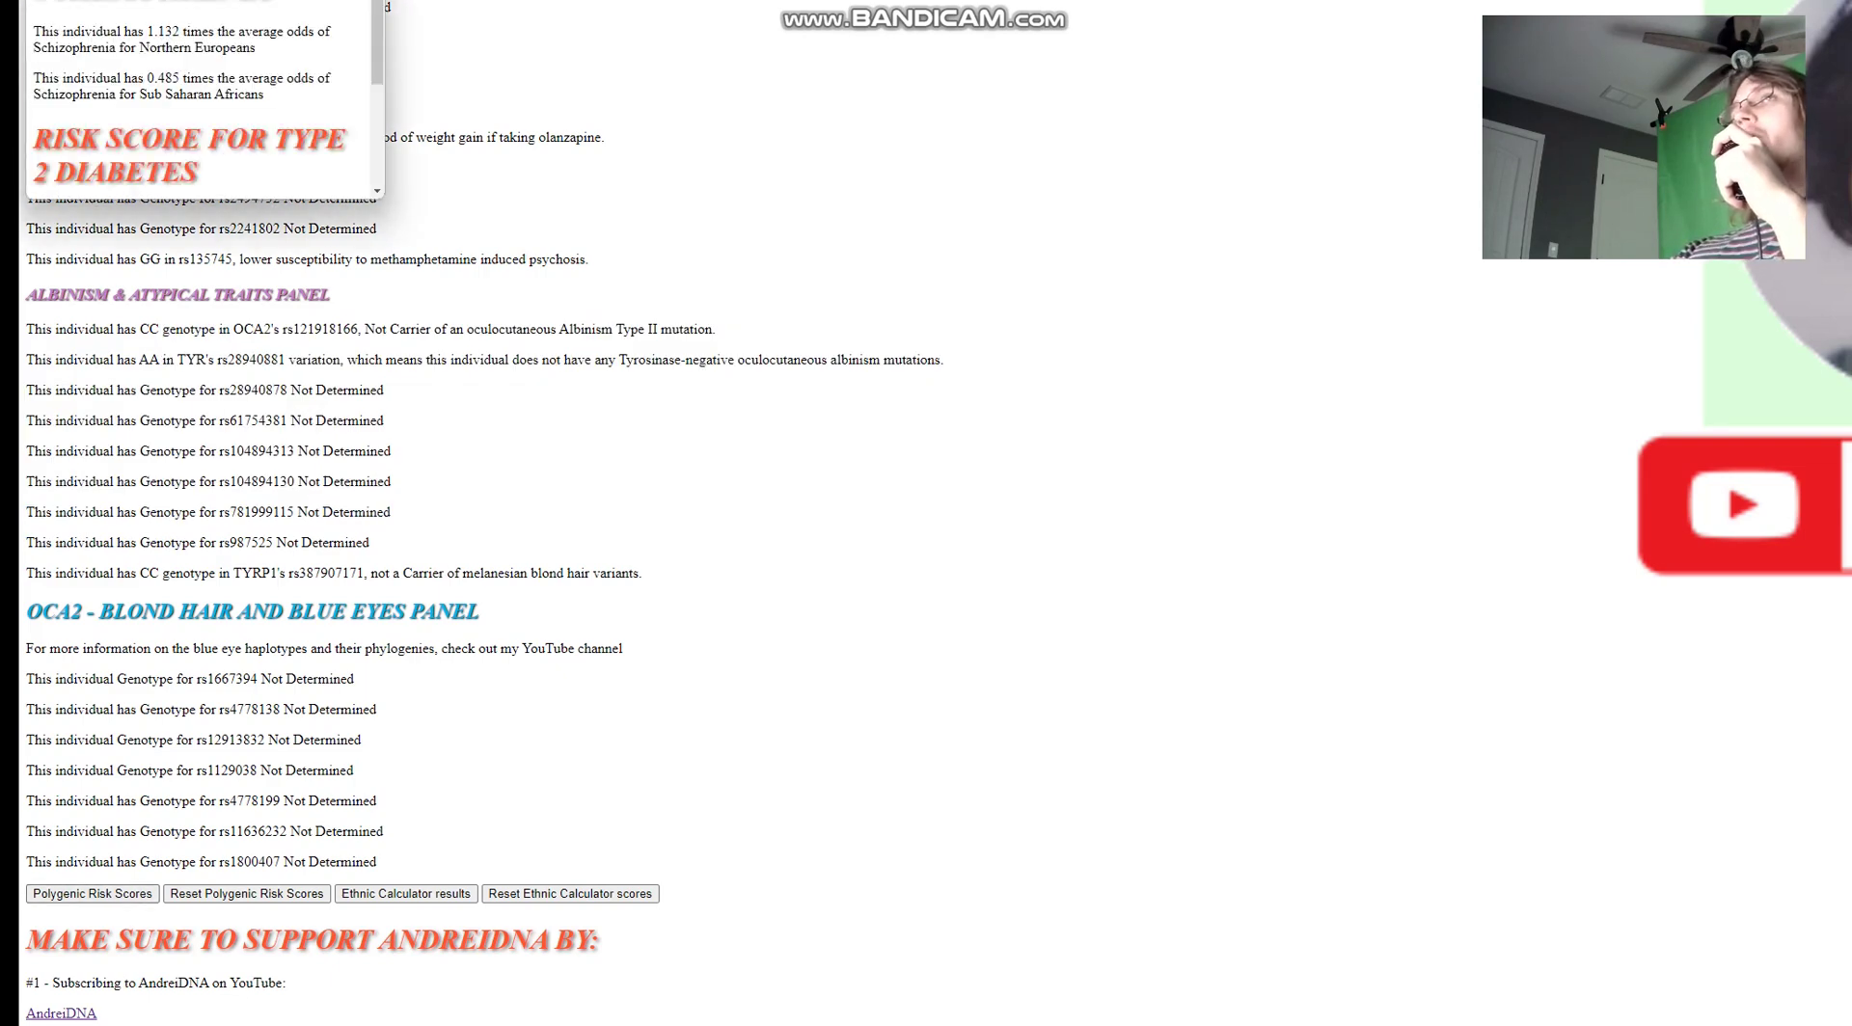
# - Enlarge the risk scores popup and read the schizophrenia, 2.303 type 2 diabetes and Alzheimers odds
pyautogui.moveTo(796, 416); pyautogui.dragTo(1464, 791)
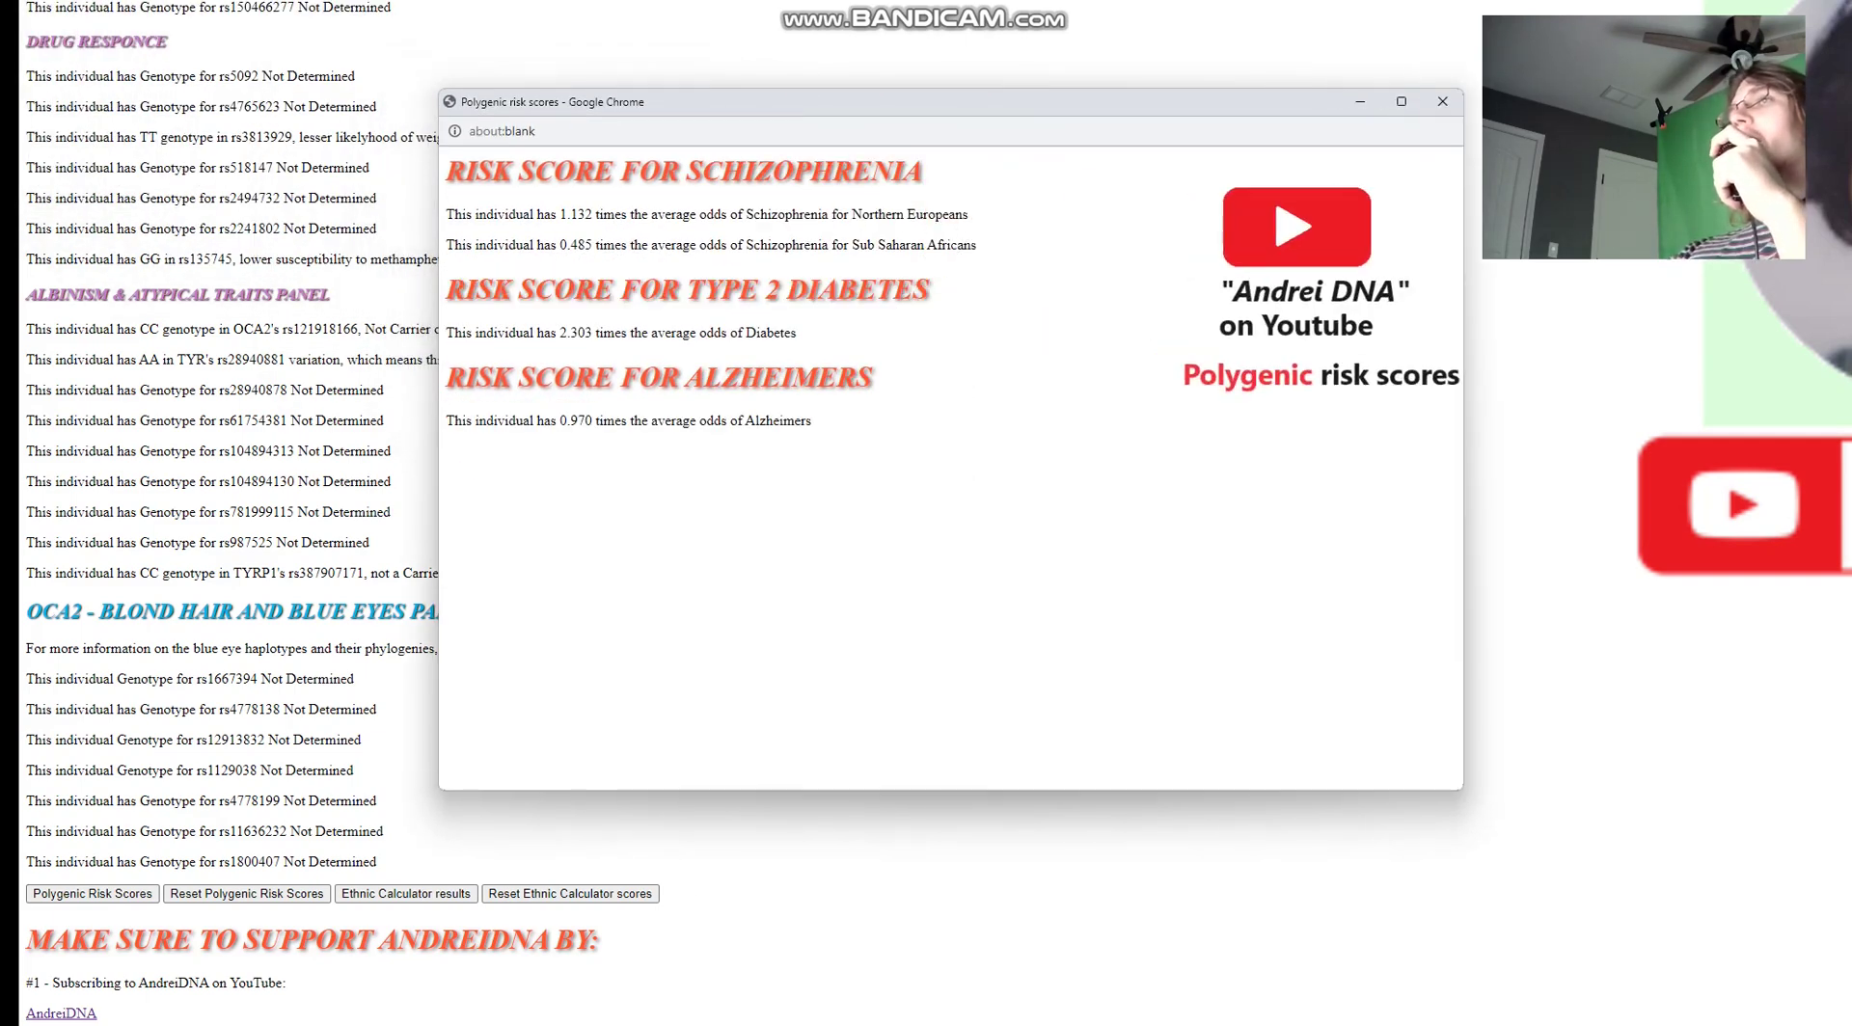
pyautogui.moveTo(558, 214); pyautogui.dragTo(968, 214)
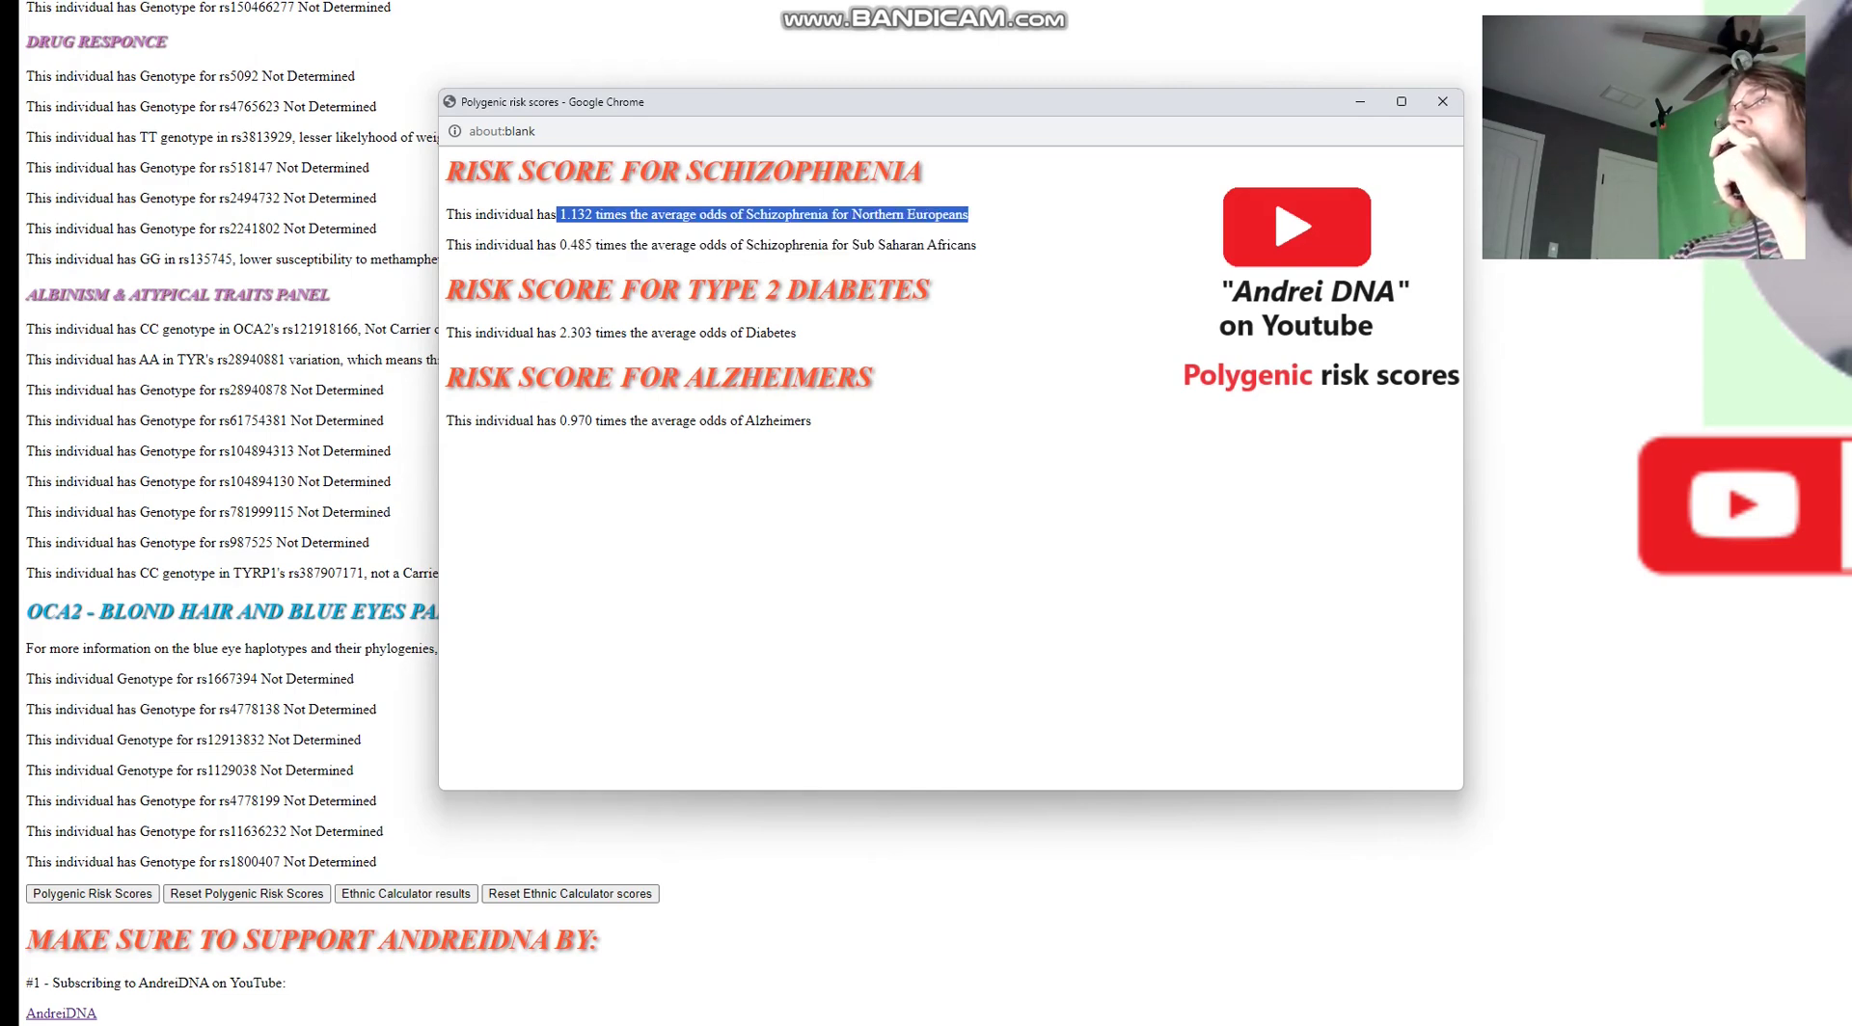
pyautogui.moveTo(559, 245); pyautogui.dragTo(976, 245)
pyautogui.moveTo(560, 214); pyautogui.dragTo(969, 214)
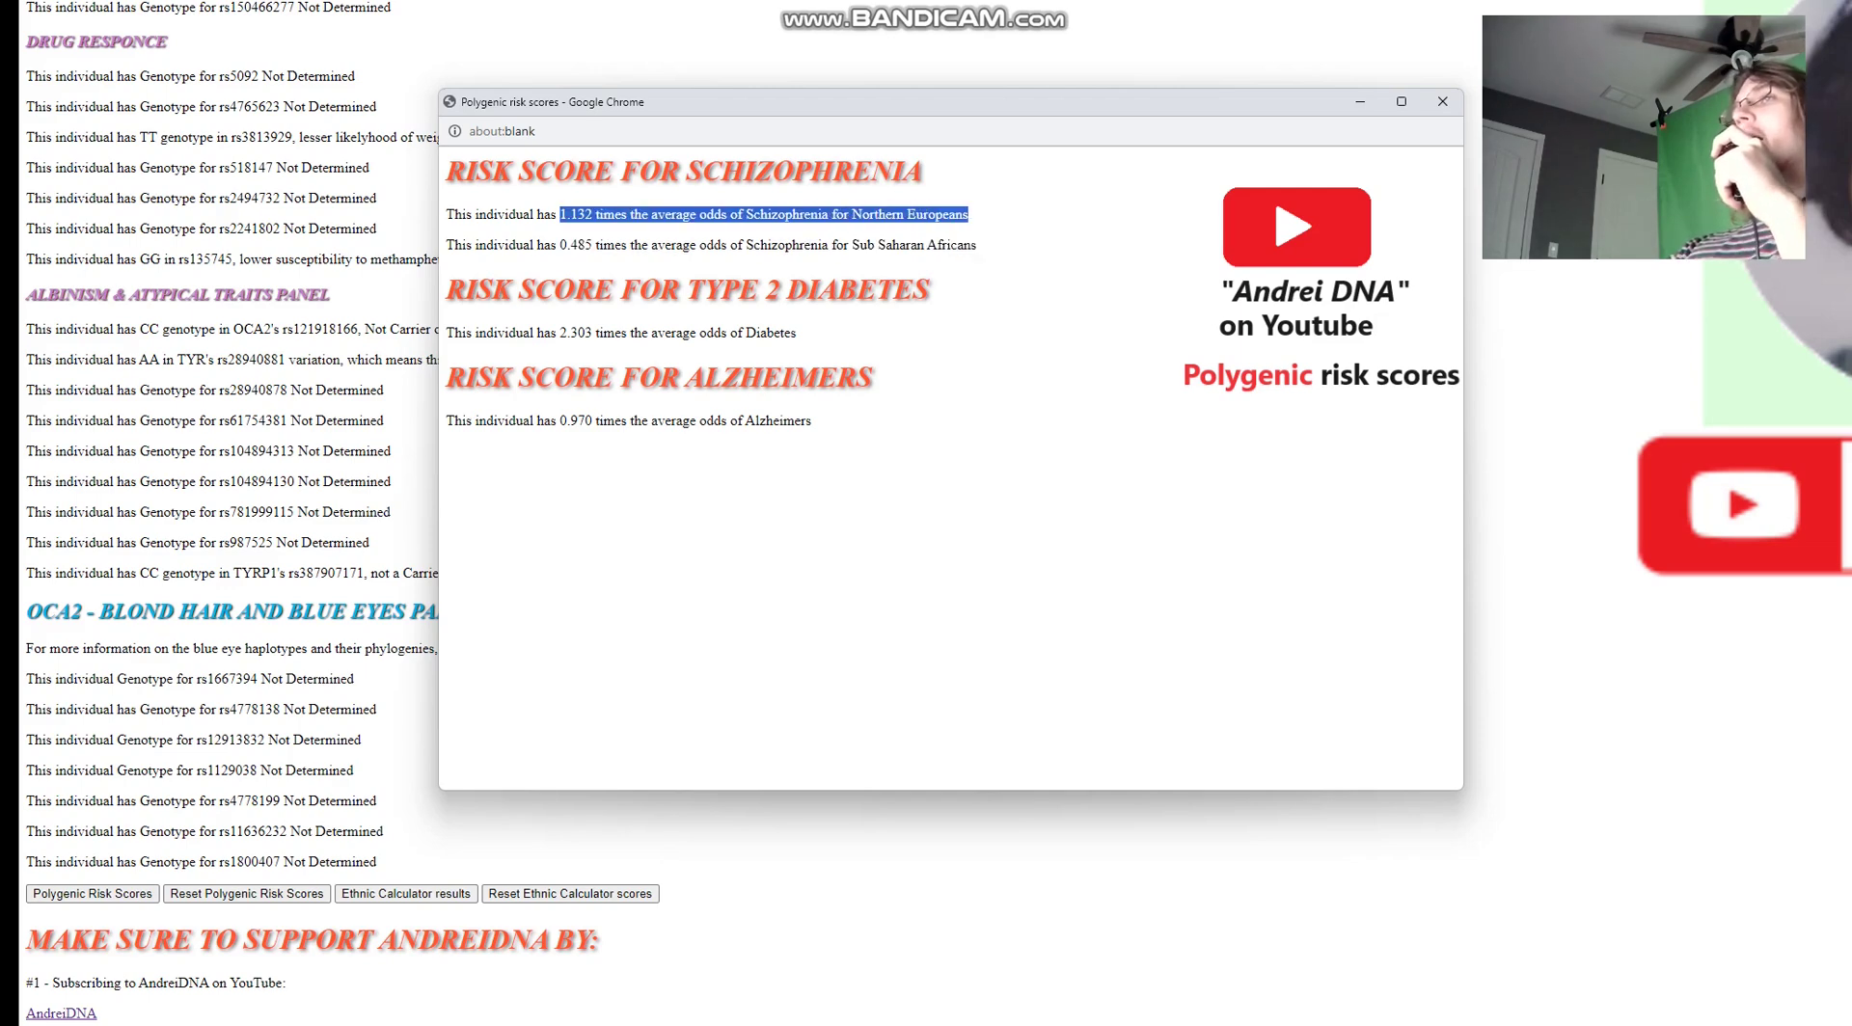
pyautogui.moveTo(560, 333); pyautogui.dragTo(626, 333)
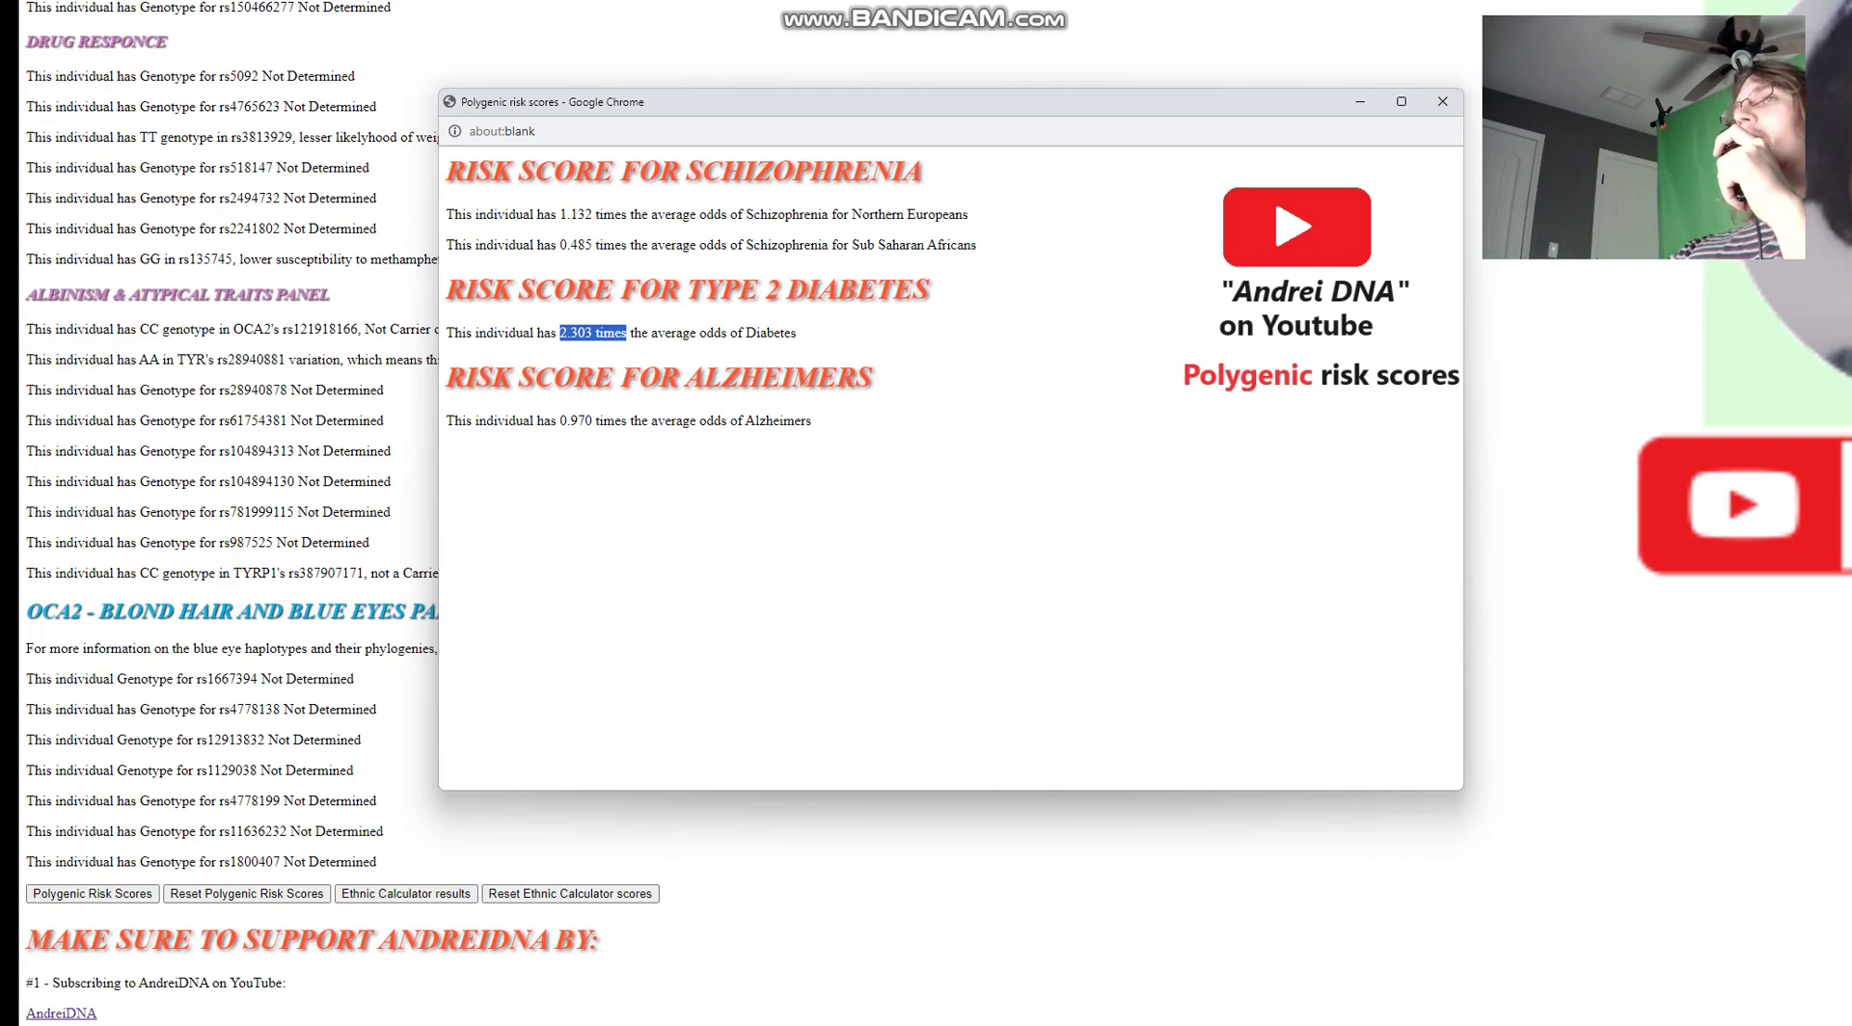
pyautogui.moveTo(559, 421); pyautogui.dragTo(599, 421)
pyautogui.click(599, 421)
pyautogui.moveTo(560, 333); pyautogui.dragTo(592, 332)
pyautogui.scroll(7, 290, 483)
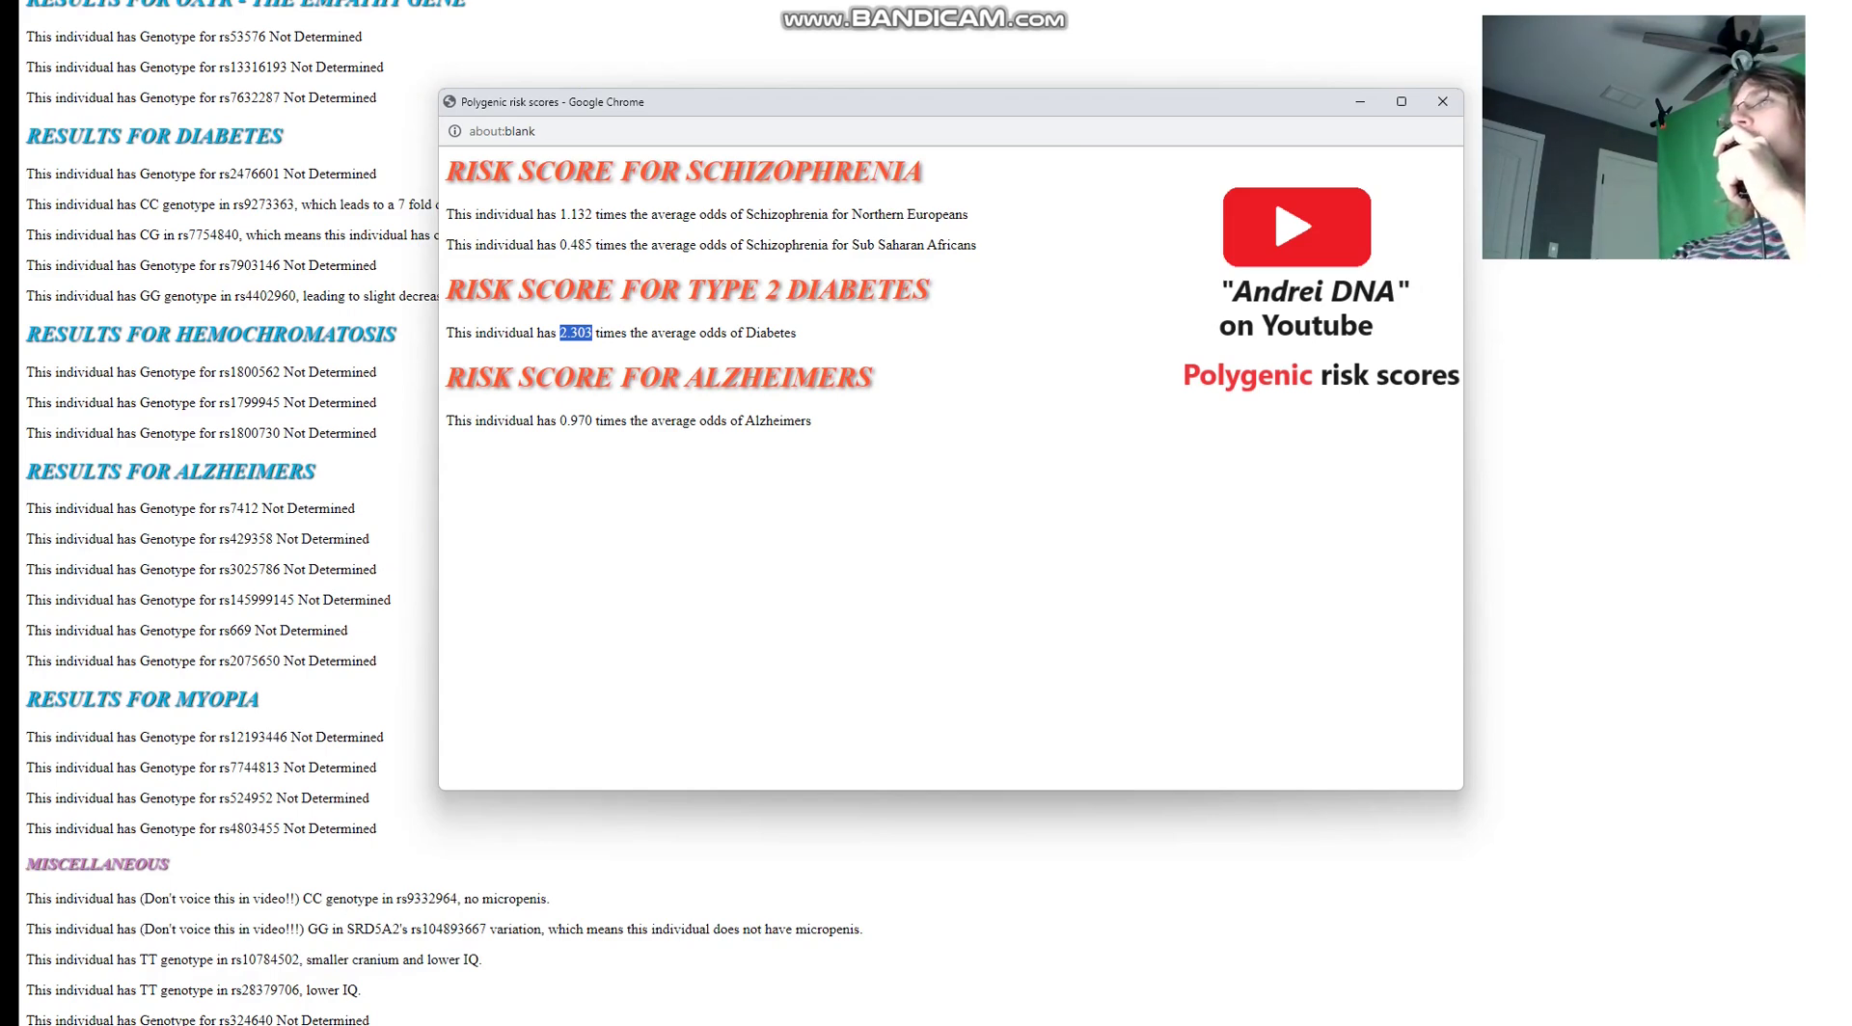
# - Move the popup aside to check the rs7754840 and rs4402960 diabetes results, then reposition it top-left
pyautogui.moveTo(778, 103); pyautogui.dragTo(1068, 251)
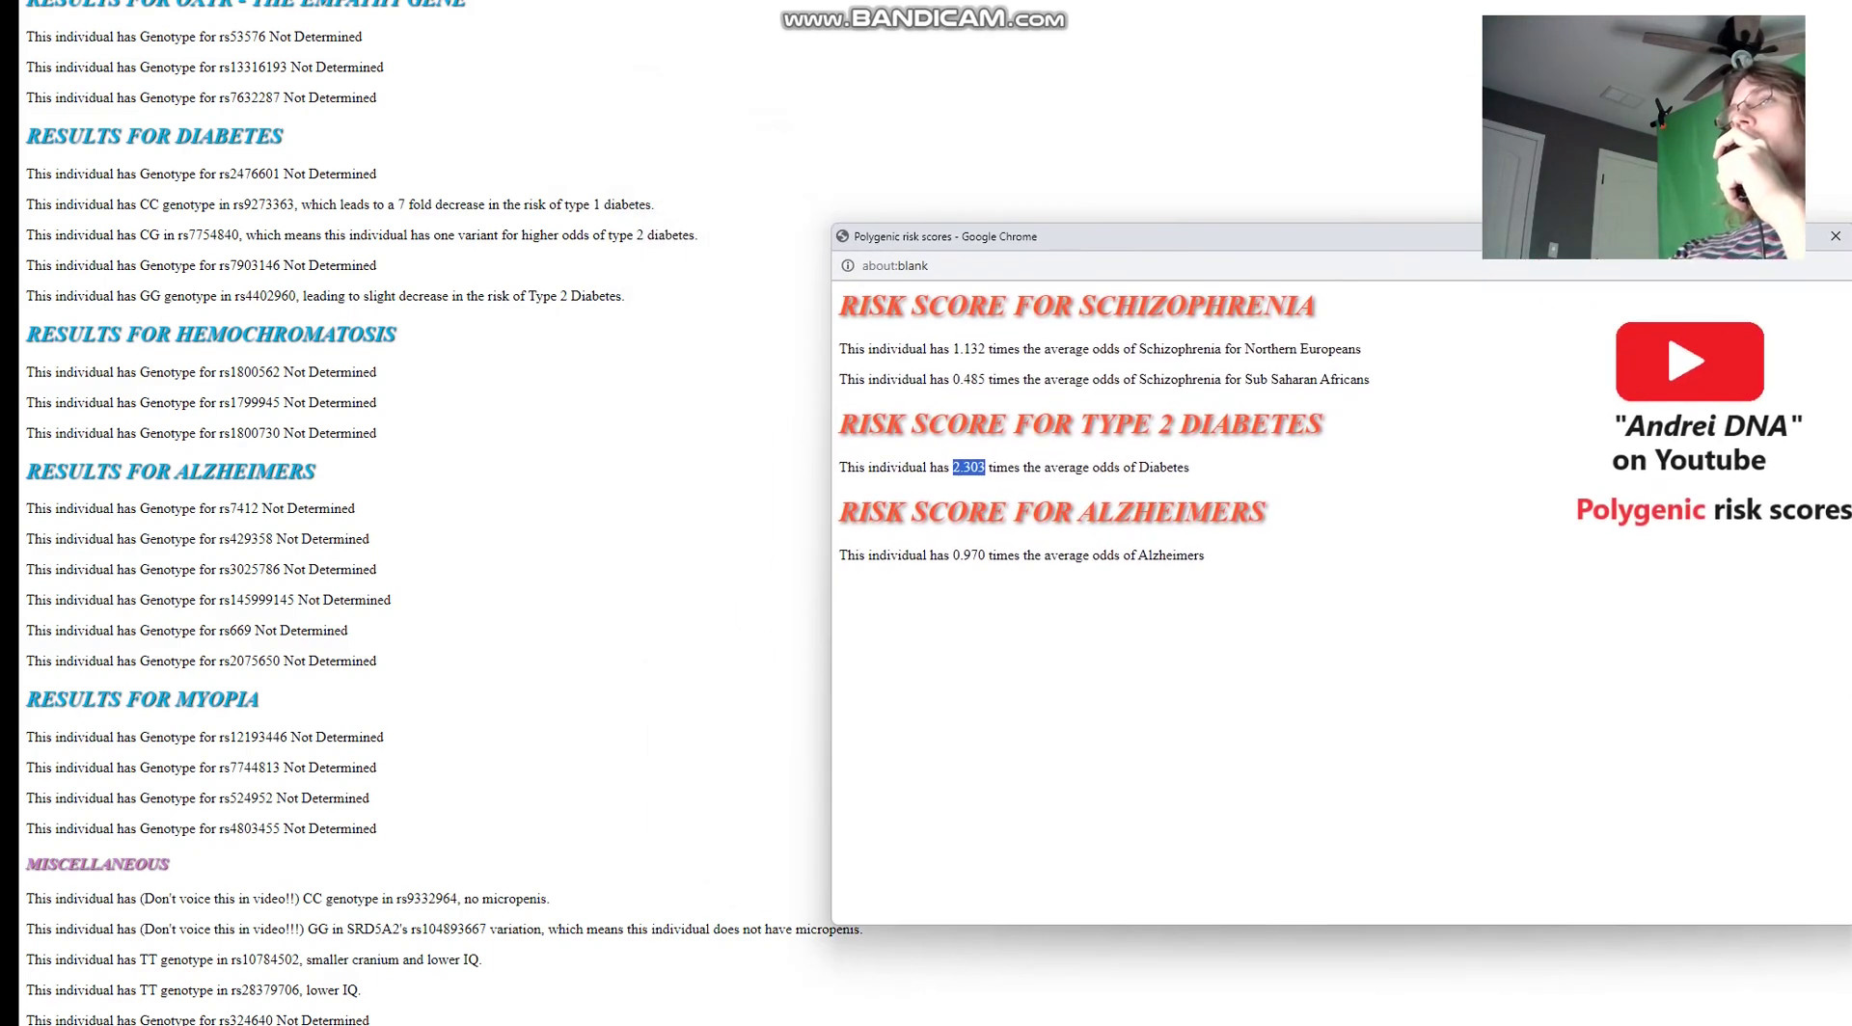
pyautogui.moveTo(247, 236); pyautogui.dragTo(697, 236)
pyautogui.moveTo(296, 296); pyautogui.dragTo(509, 296)
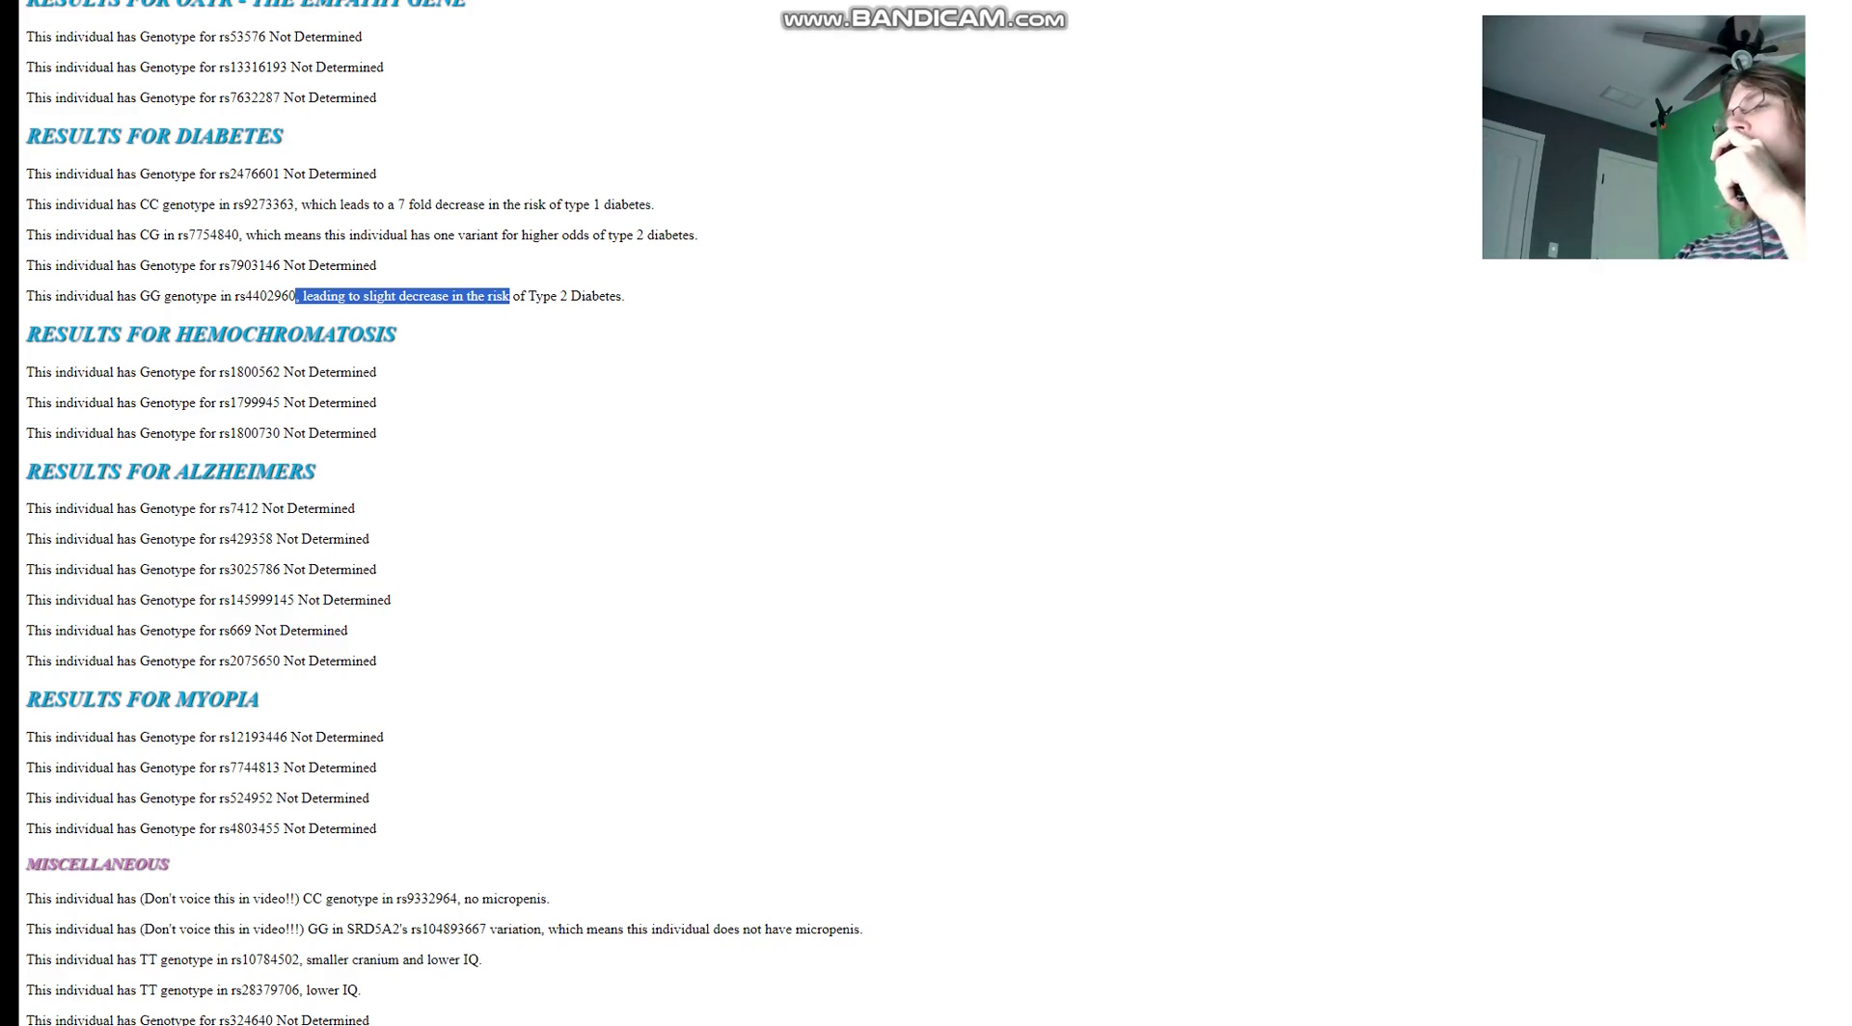
pyautogui.click(1273, 994)
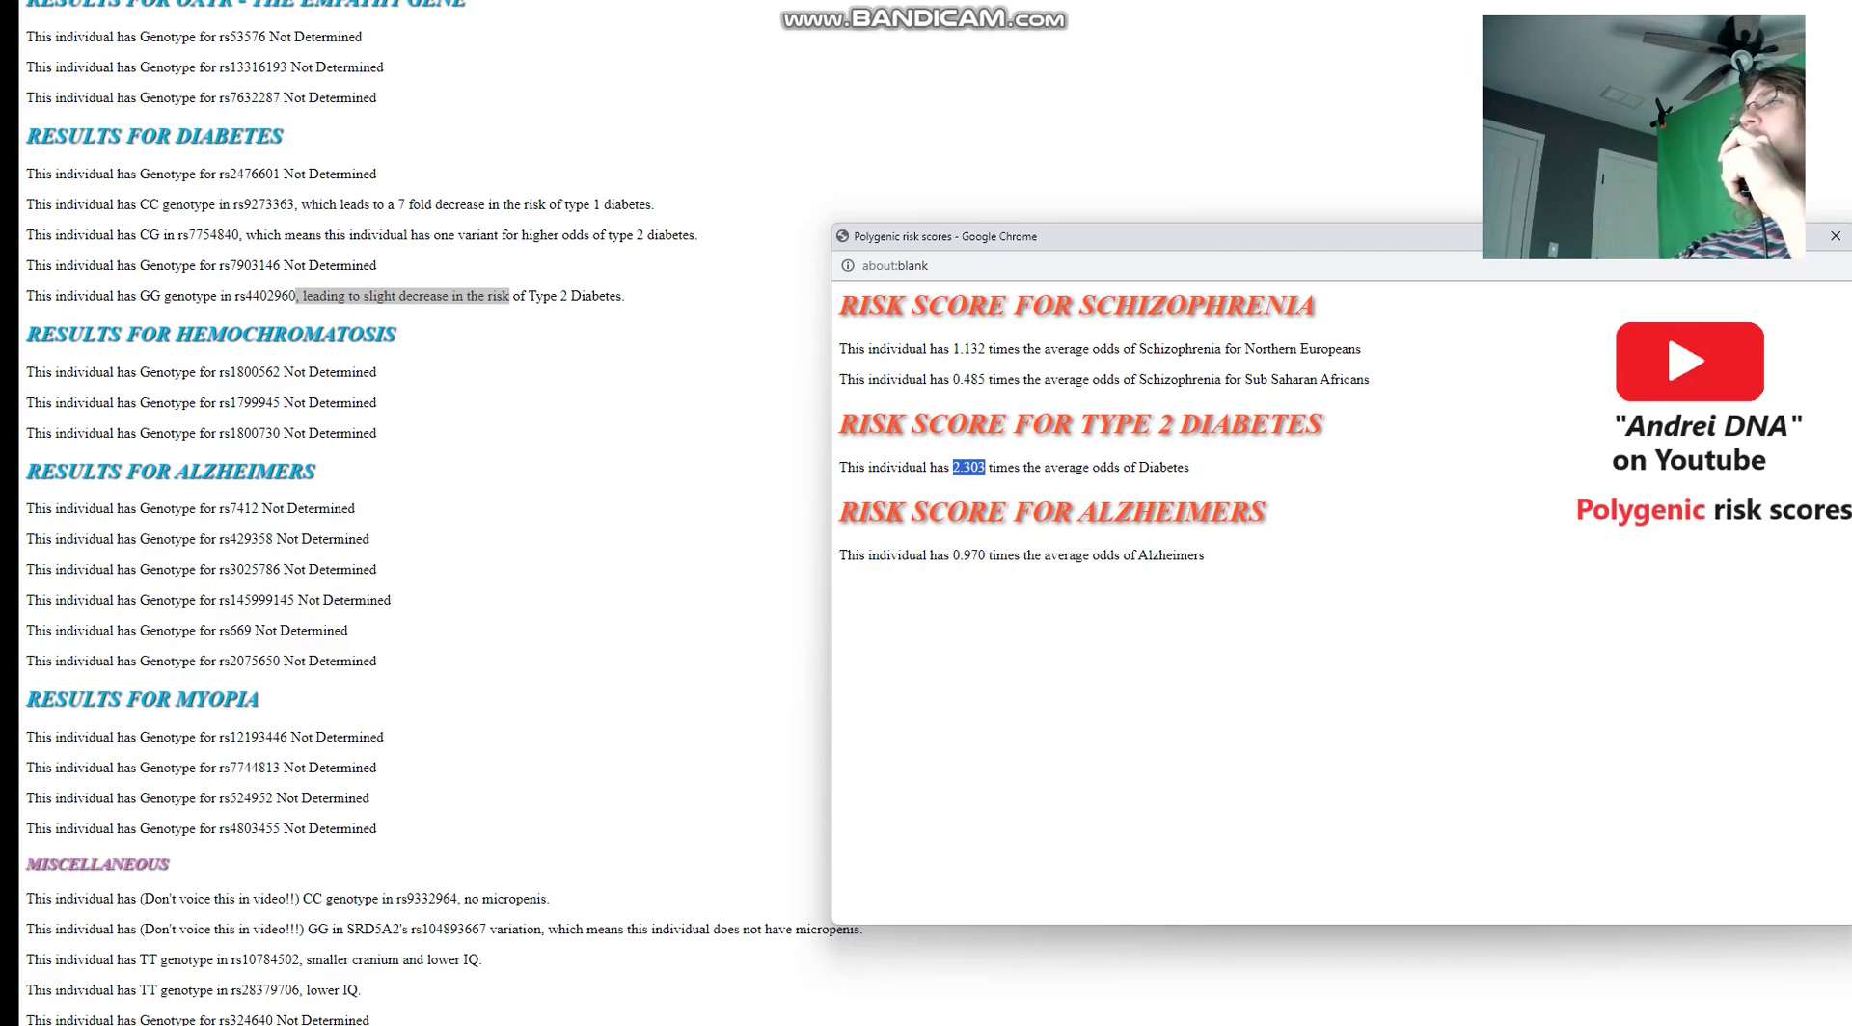
pyautogui.moveTo(1173, 237); pyautogui.dragTo(603, 109)
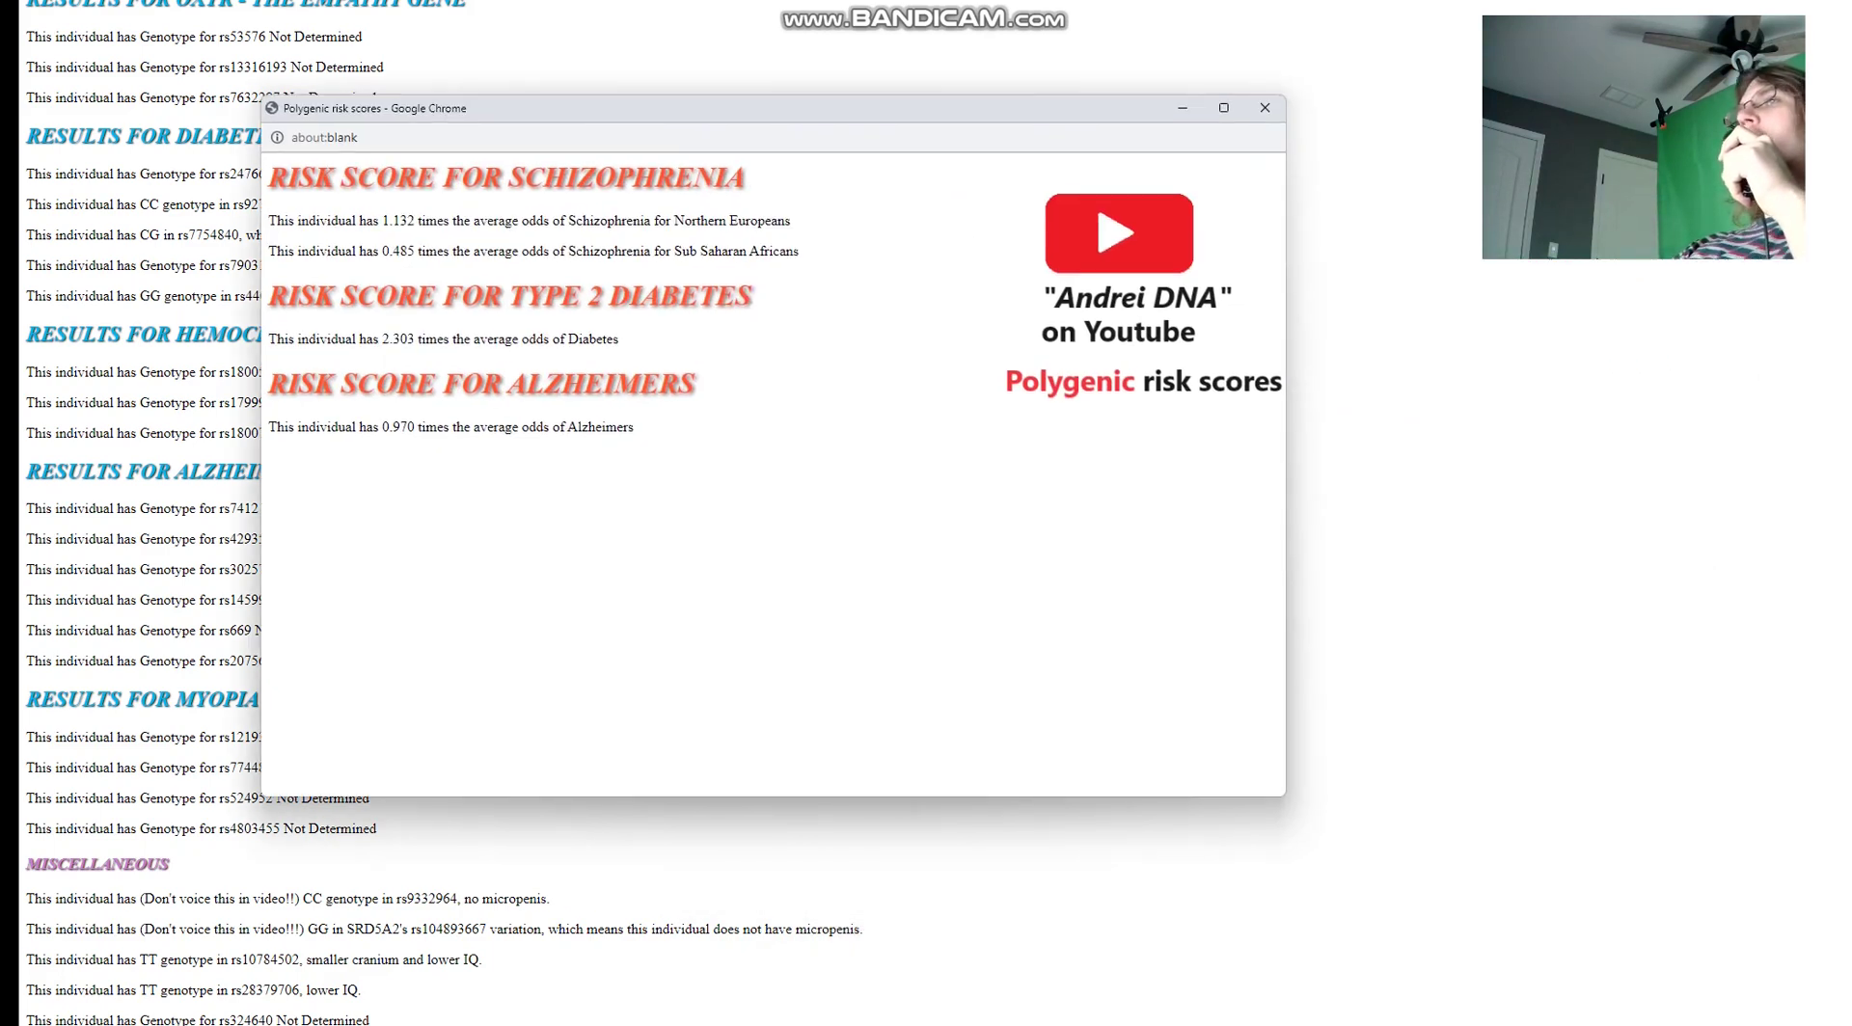
pyautogui.moveTo(636, 429)
pyautogui.mouseDown()
pyautogui.moveTo(270, 176)
pyautogui.moveTo(657, 386)
pyautogui.moveTo(640, 430)
pyautogui.mouseUp()
pyautogui.click(279, 184)
# - Dismiss the risk scores popup and scroll up to the rs4402960 and hemochromatosis results
pyautogui.click(640, 431)
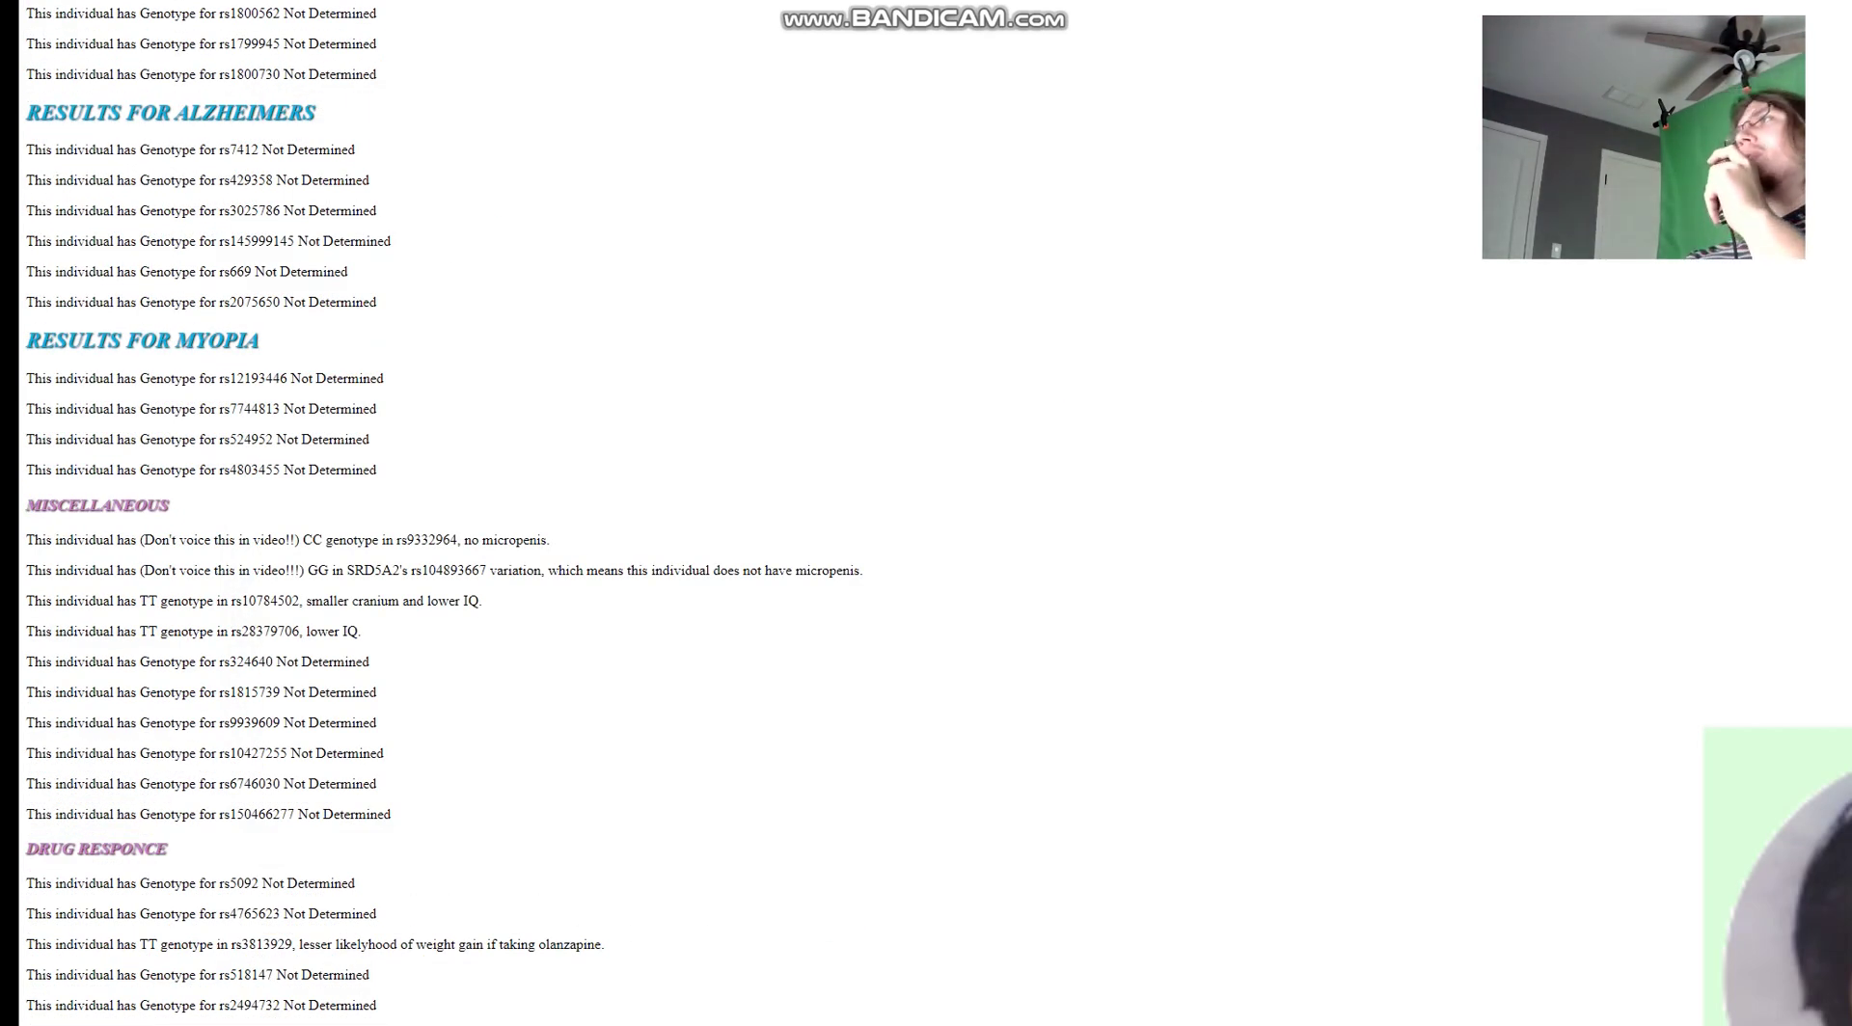
pyautogui.scroll(13, 926, 513)
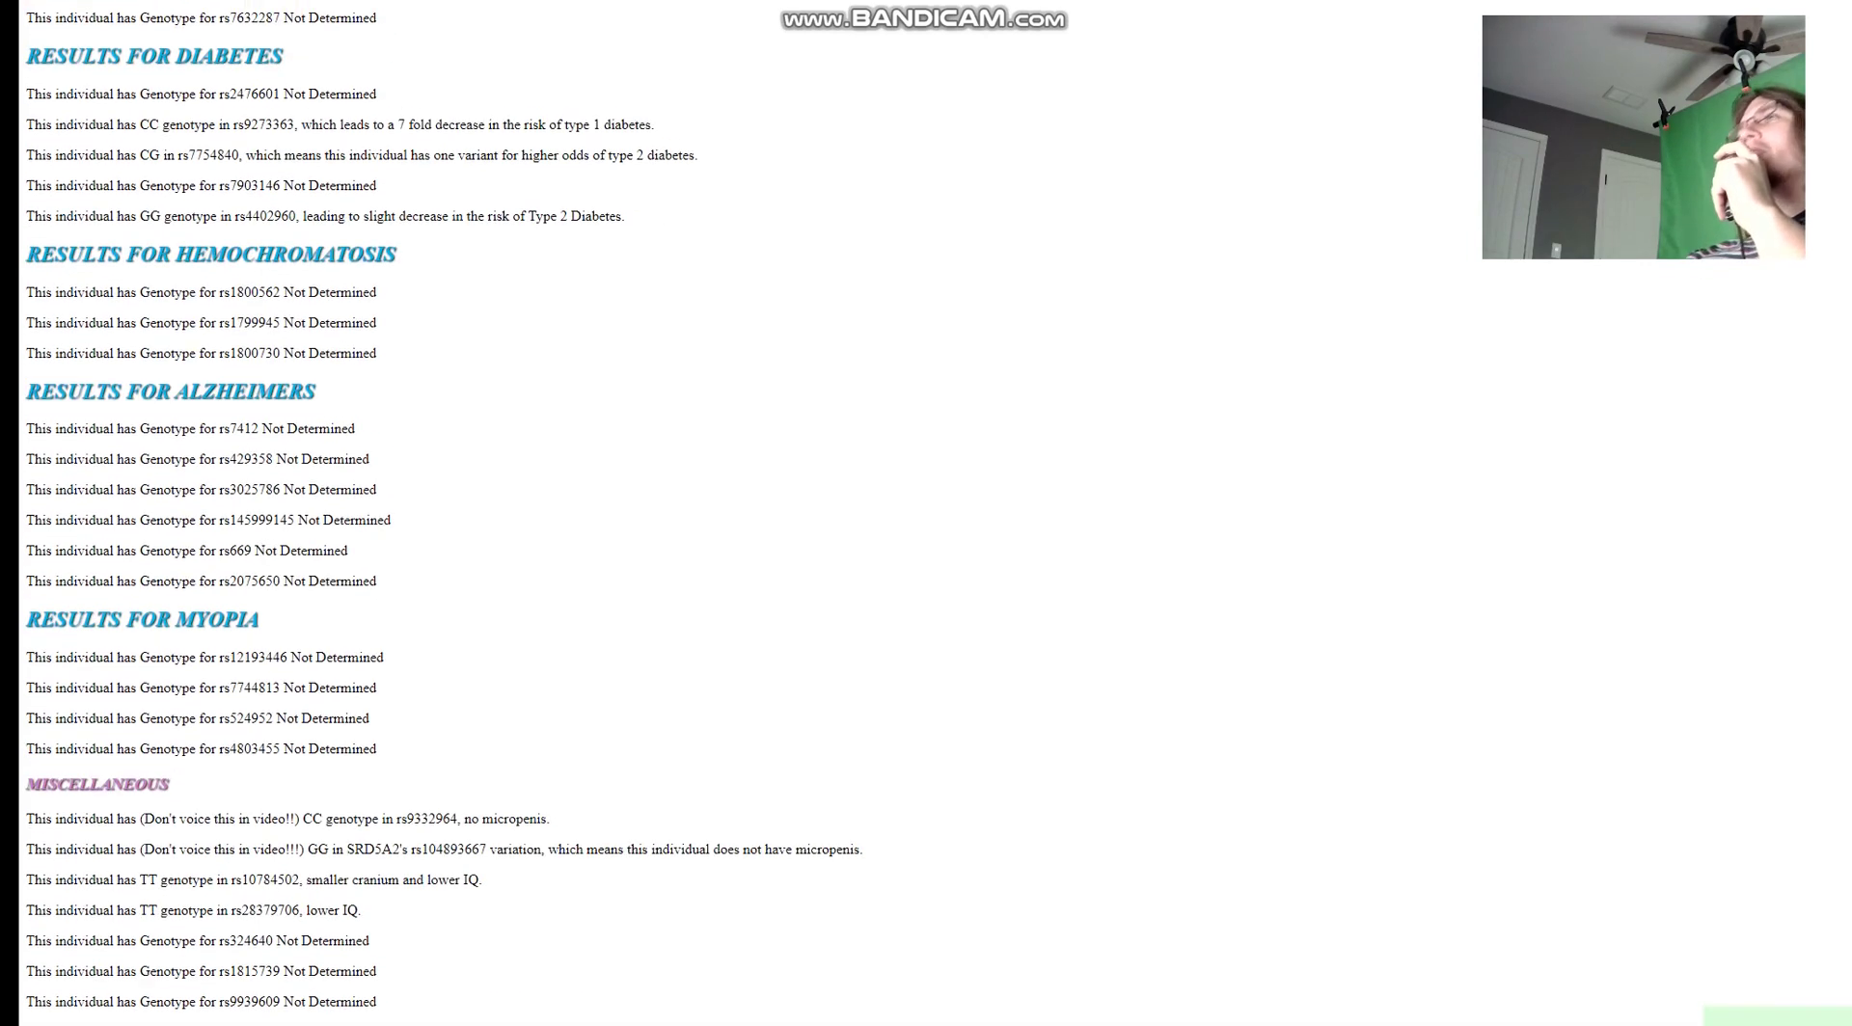